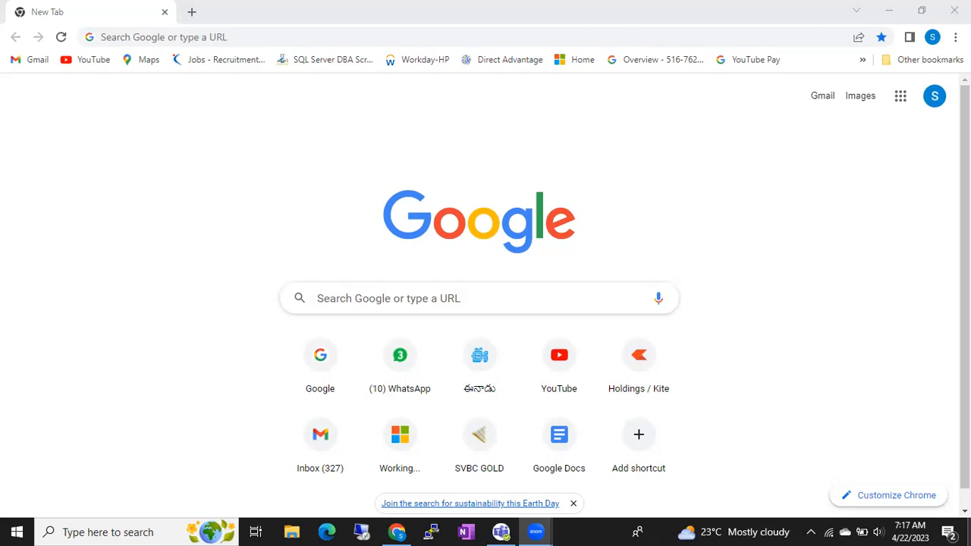
# - Open a blank Notepad document over the browser
pyautogui.press('super+r')
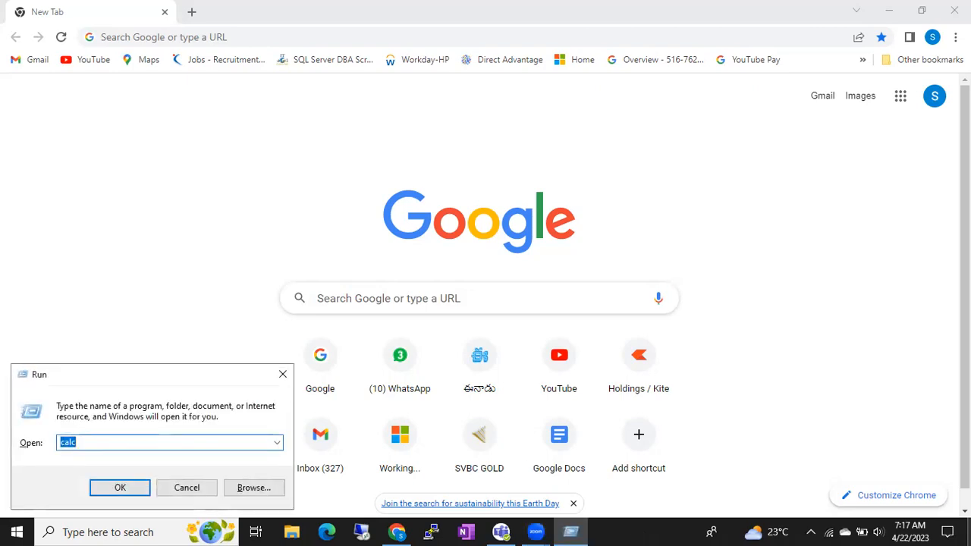
pyautogui.write('no')
pyautogui.press('Down')
pyautogui.press('Return')
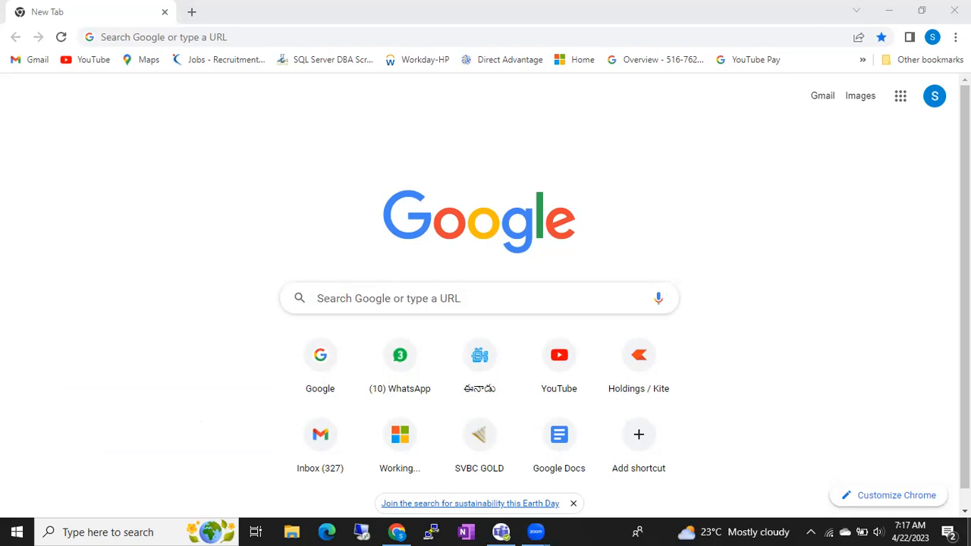
# - Write the note "We will practice with Windows 2022" with "and Sql Server 2022" on a second line
pyautogui.write('We will pr')
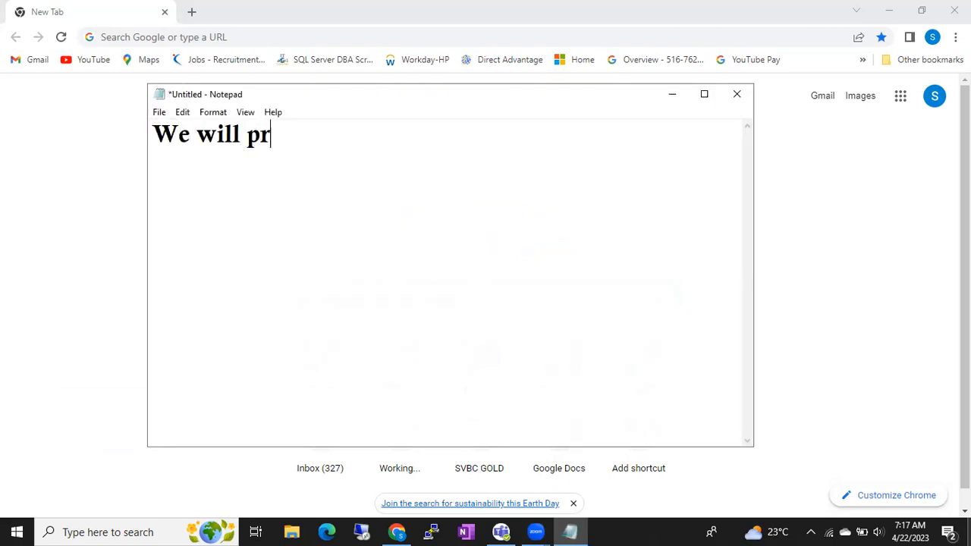
pyautogui.write('actice with Wi')
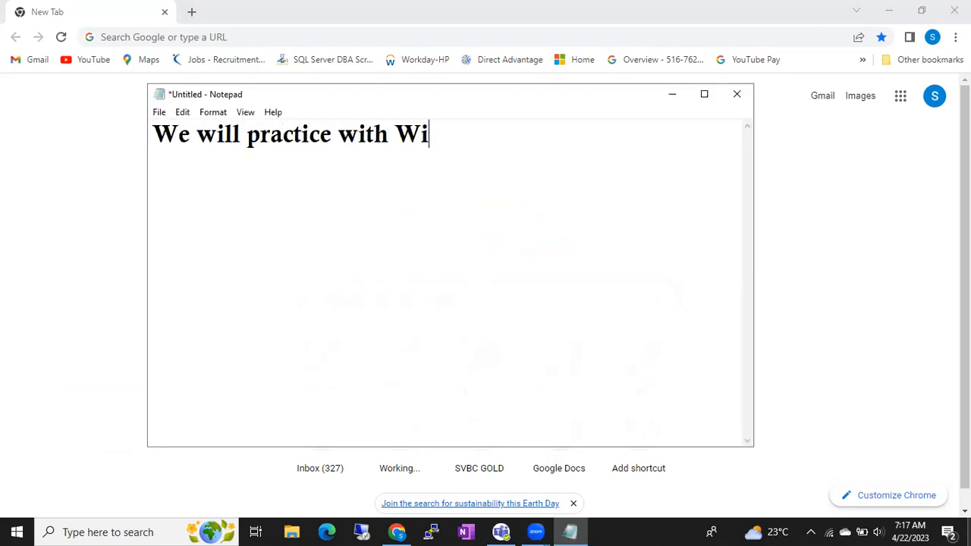
pyautogui.write('ndows 2022')
pyautogui.press('Return')
pyautogui.write('and Sql Serve')
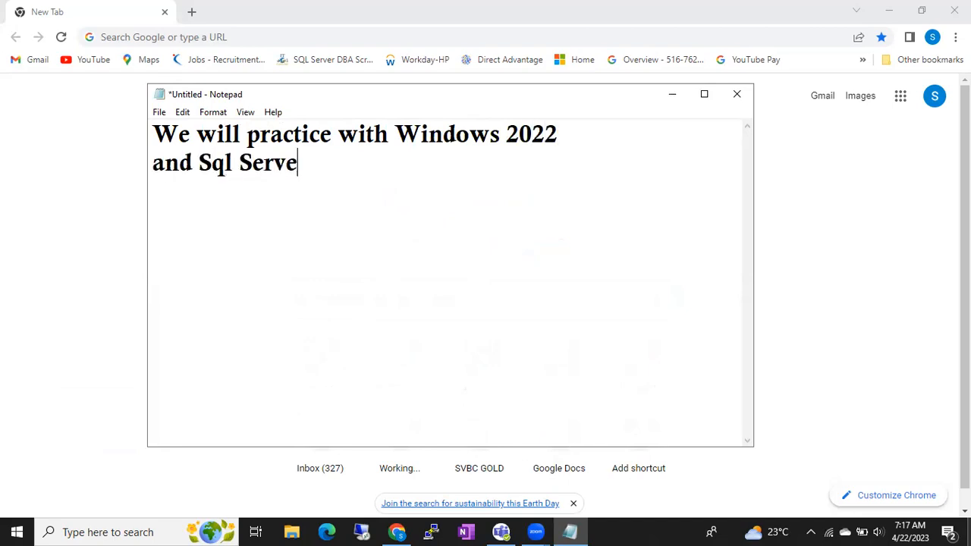
pyautogui.write('r 2022')
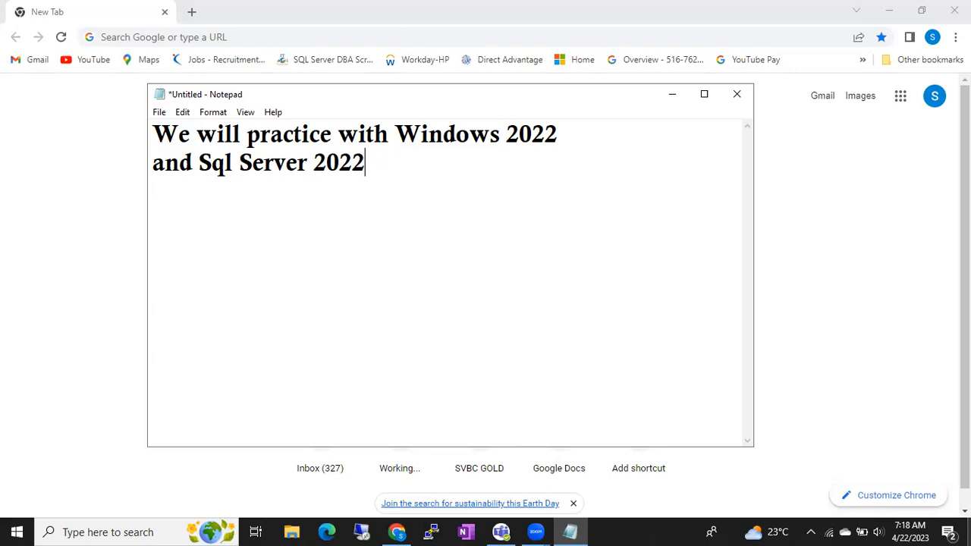
# - Launch Oracle VM VirtualBox from the desktop, dismiss its update notice and select the BATCH49 virtual machine
pyautogui.press('super+d')
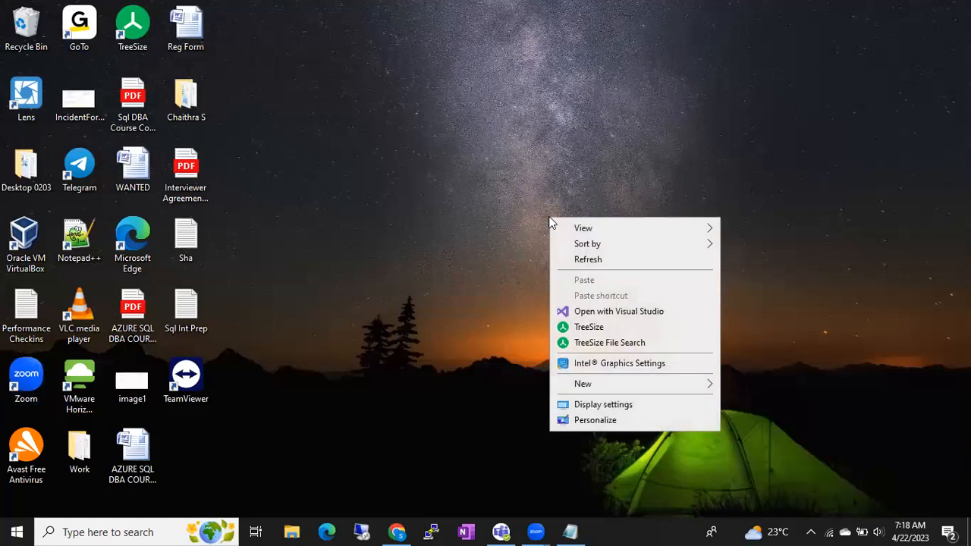
pyautogui.click(582, 260)
pyautogui.click(22, 243)
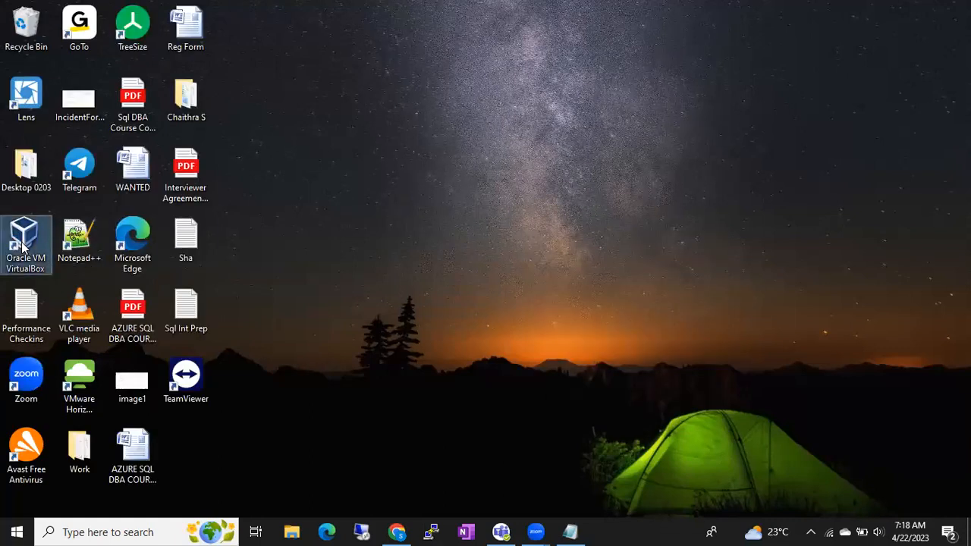
pyautogui.rightClick(21, 243)
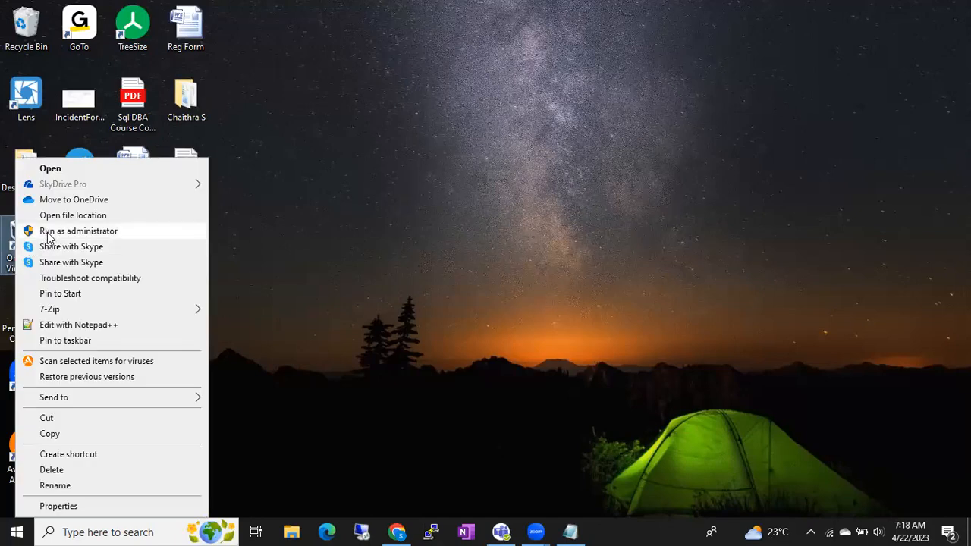
pyautogui.click(47, 232)
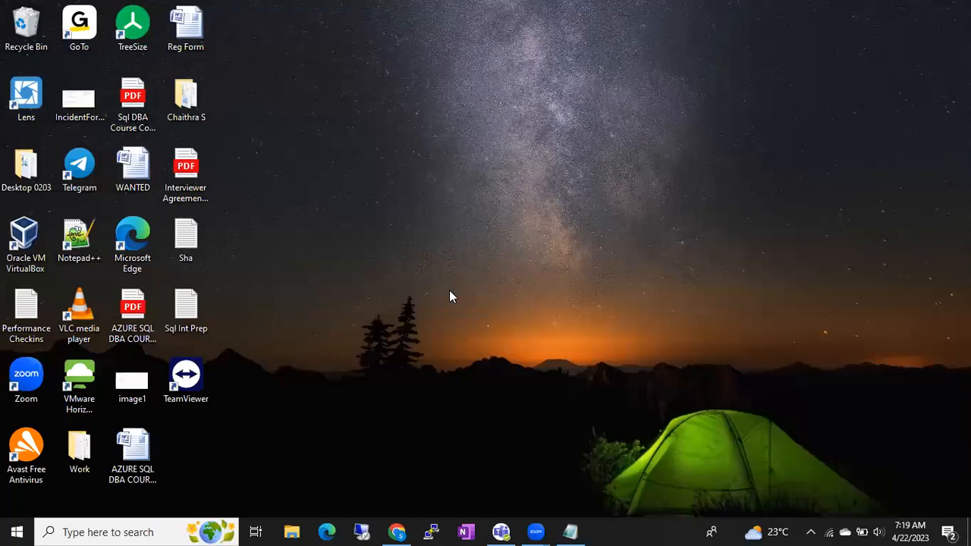
pyautogui.doubleClick(34, 249)
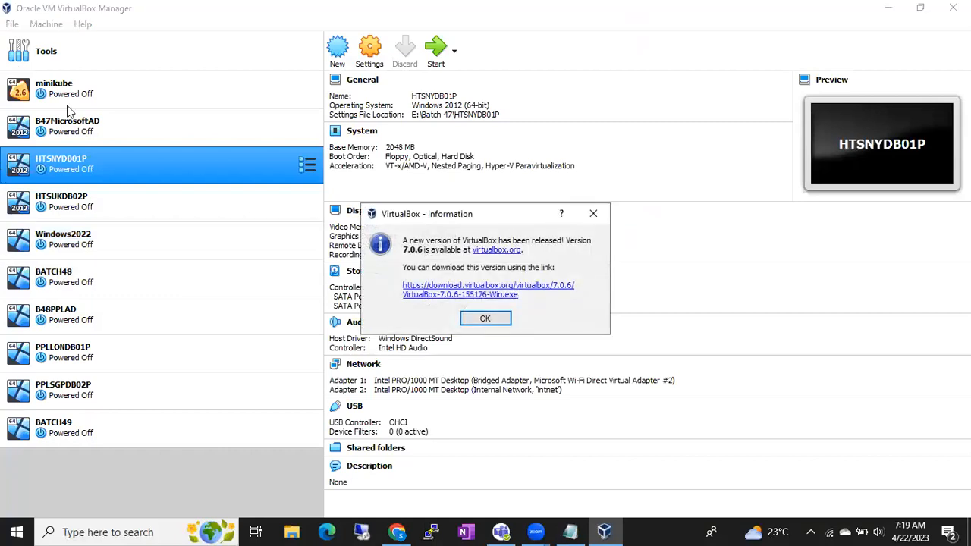
pyautogui.click(479, 318)
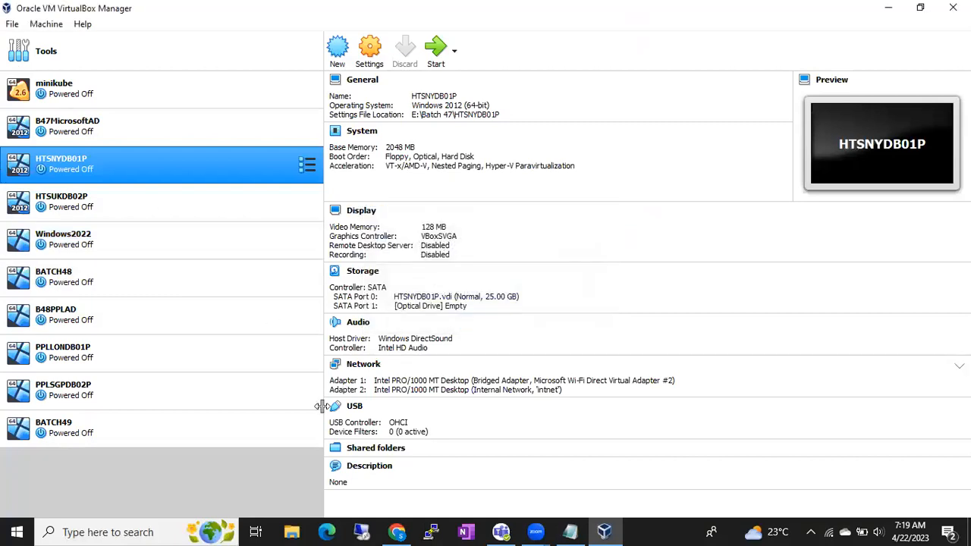
pyautogui.click(138, 439)
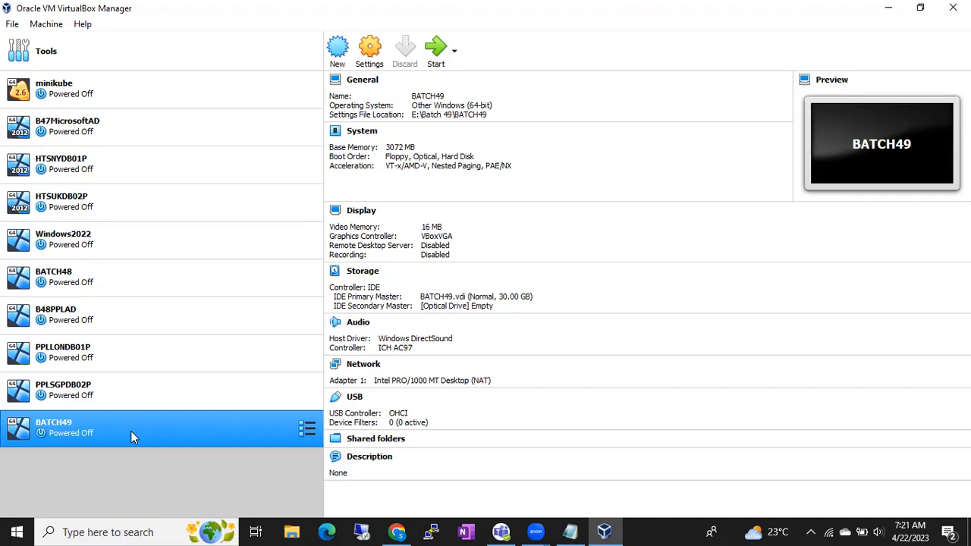
# - Switch back to Notepad and add the line "I have to attac an OS File" below the existing note
pyautogui.click(570, 531)
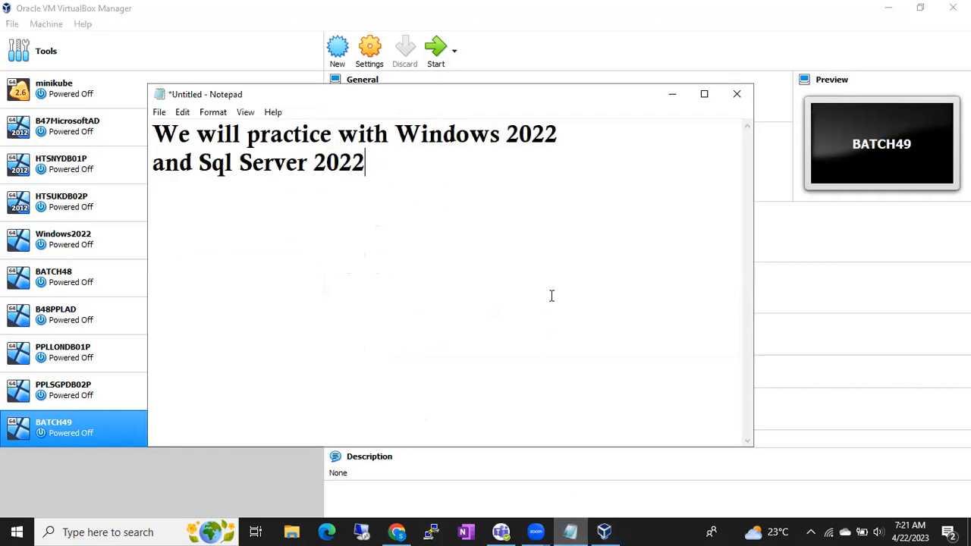
pyautogui.press('Return')
pyautogui.write('I have ')
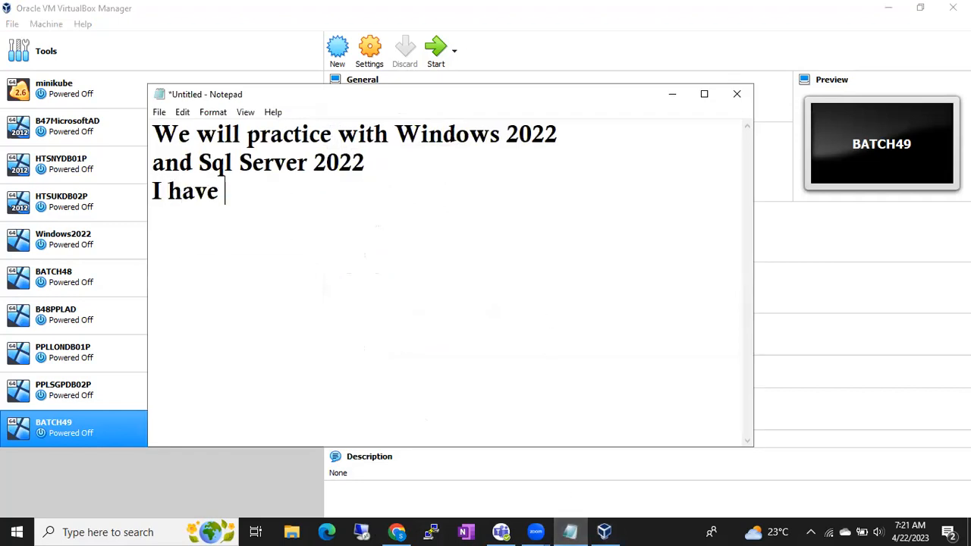
pyautogui.write('to attac an')
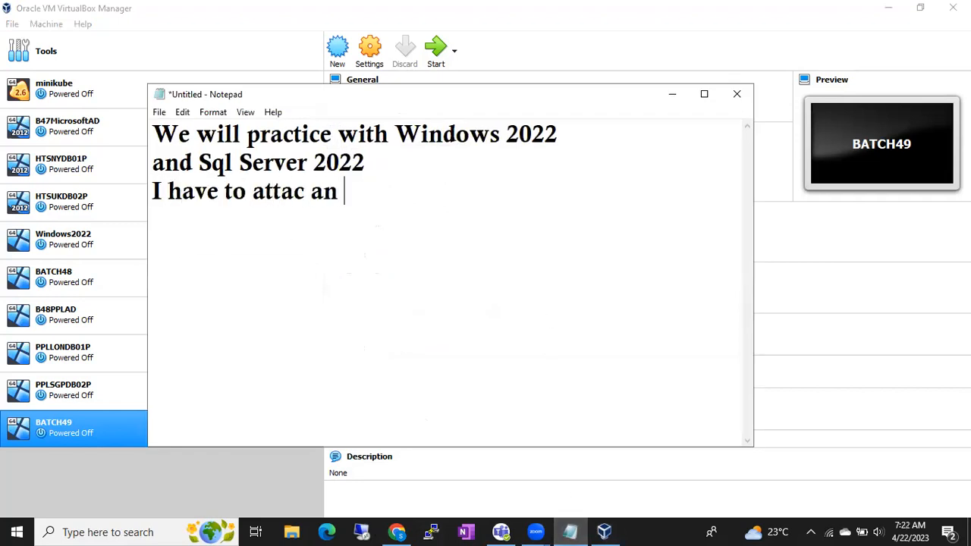
pyautogui.write('File')
pyautogui.press('Return')
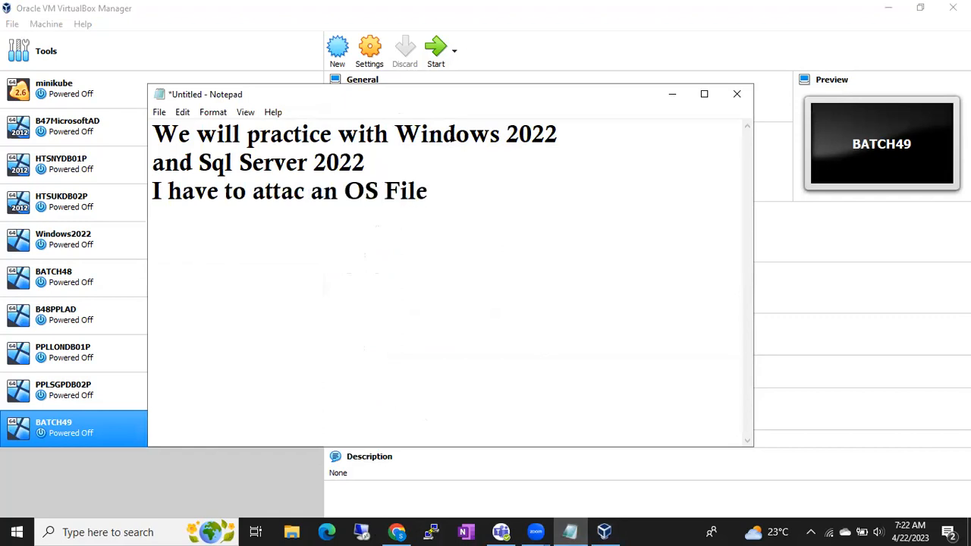
# - Add the lines "Virtual Disk FIle" and ".iso file format" at the end of the note
pyautogui.write('Virtu')
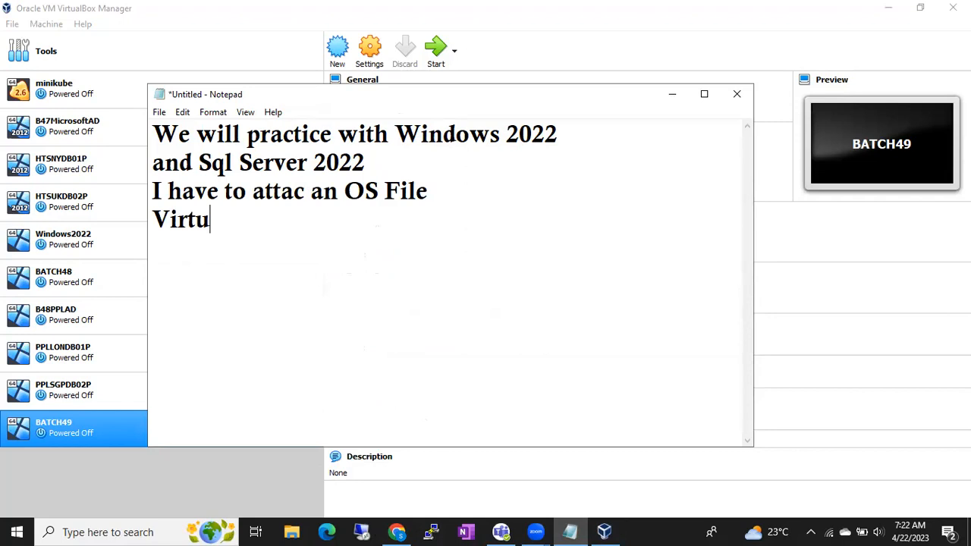
pyautogui.write('al Disk FIle')
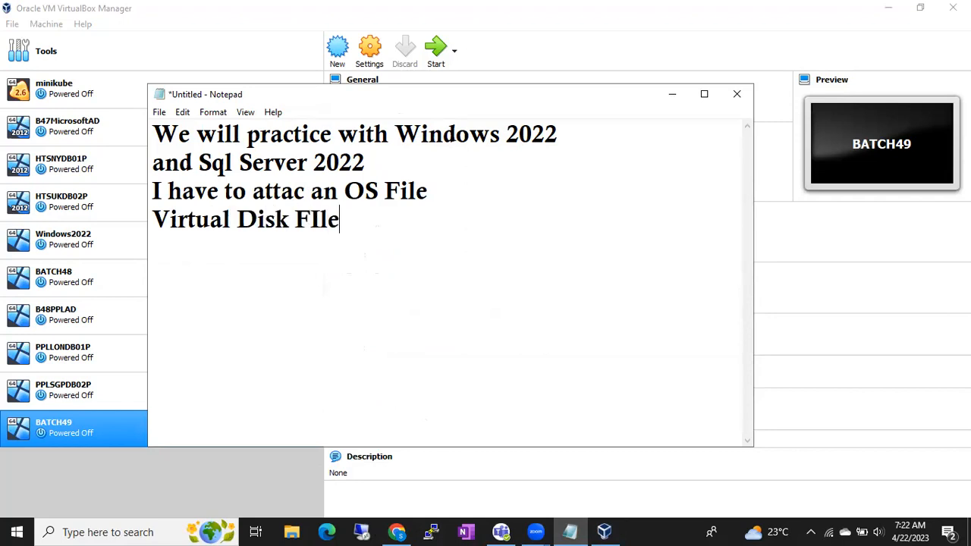
pyautogui.press('Return')
pyautogui.write('.iso file ')
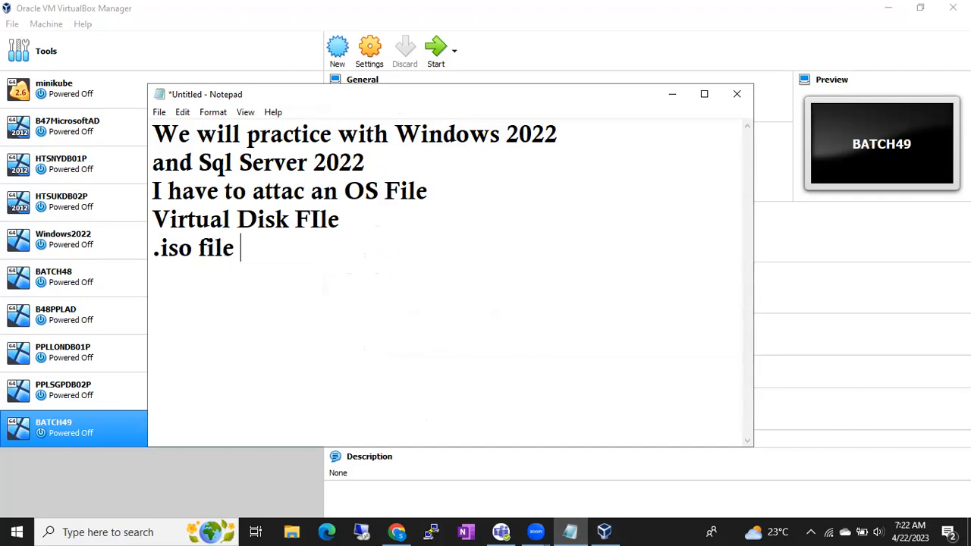
pyautogui.write('format')
pyautogui.press('Return')
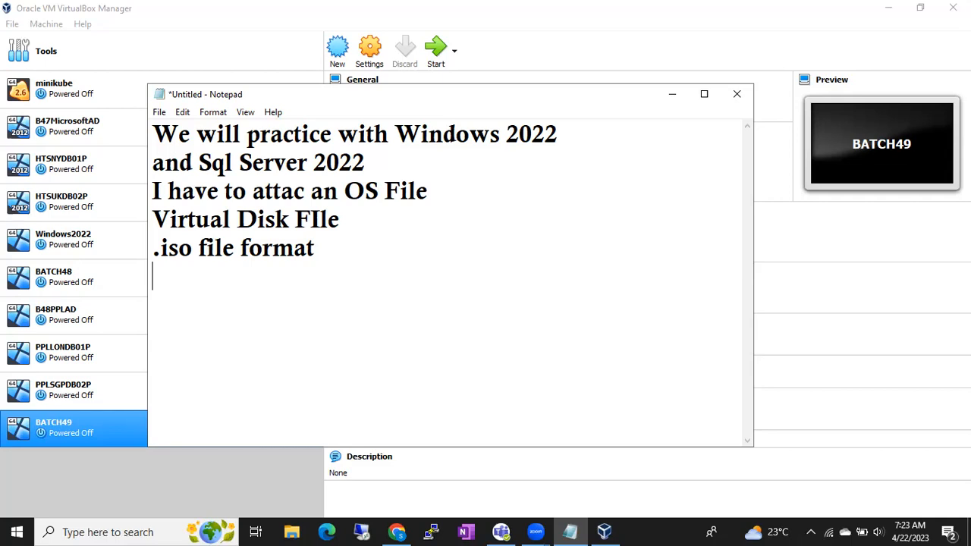
# - In VirtualBox, attach the Windows Server 2022 Datacenter Evaluation disc image from the Media_x64 folder to BATCH49's empty optical drive and save the settings
pyautogui.click(105, 427)
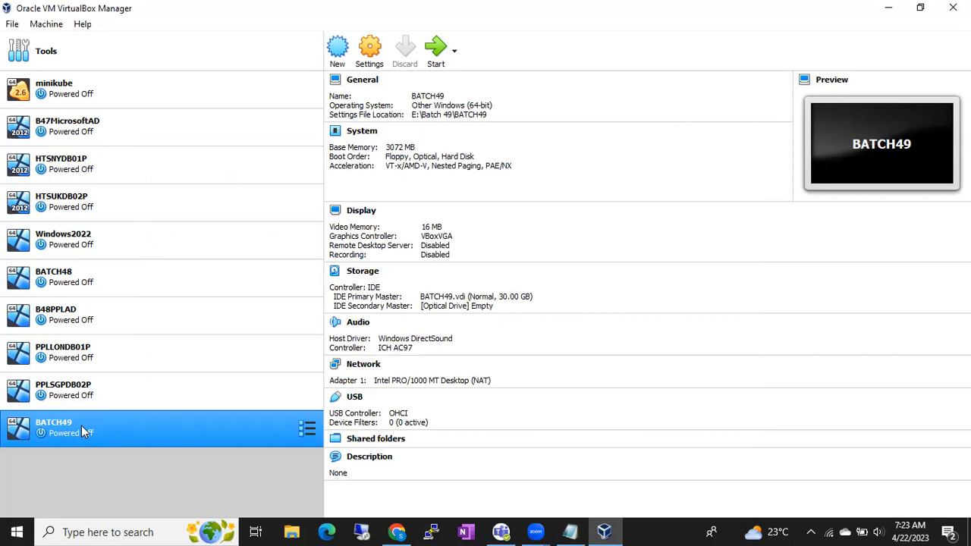
pyautogui.rightClick(81, 430)
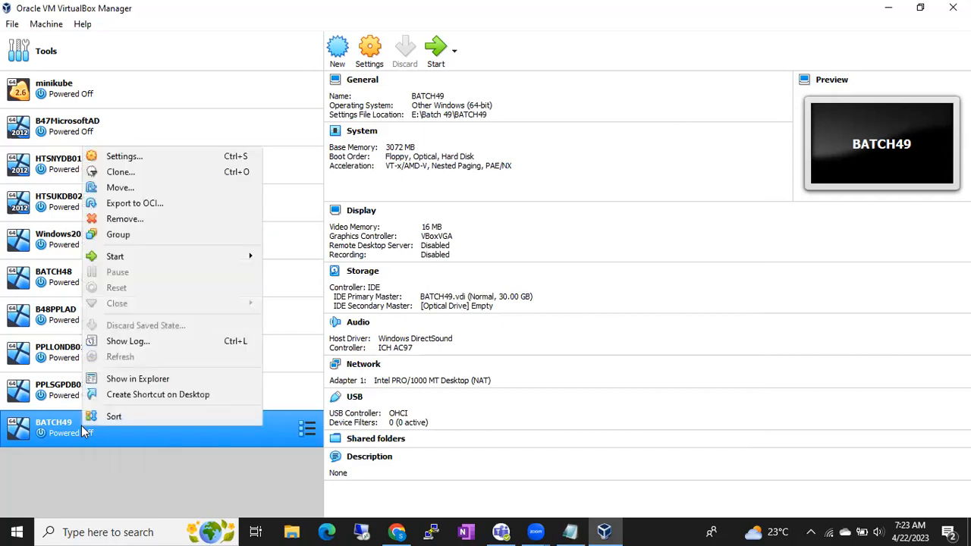
pyautogui.click(117, 156)
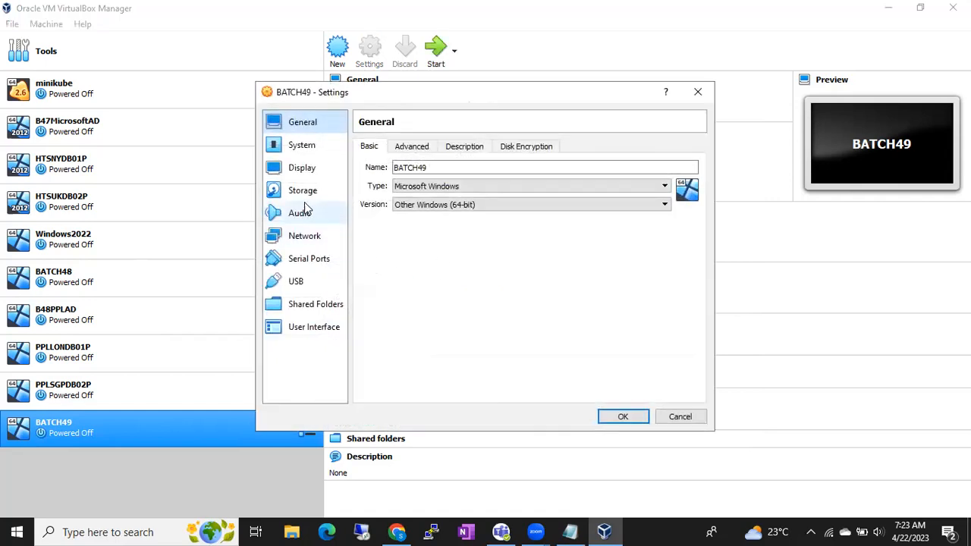
pyautogui.click(302, 191)
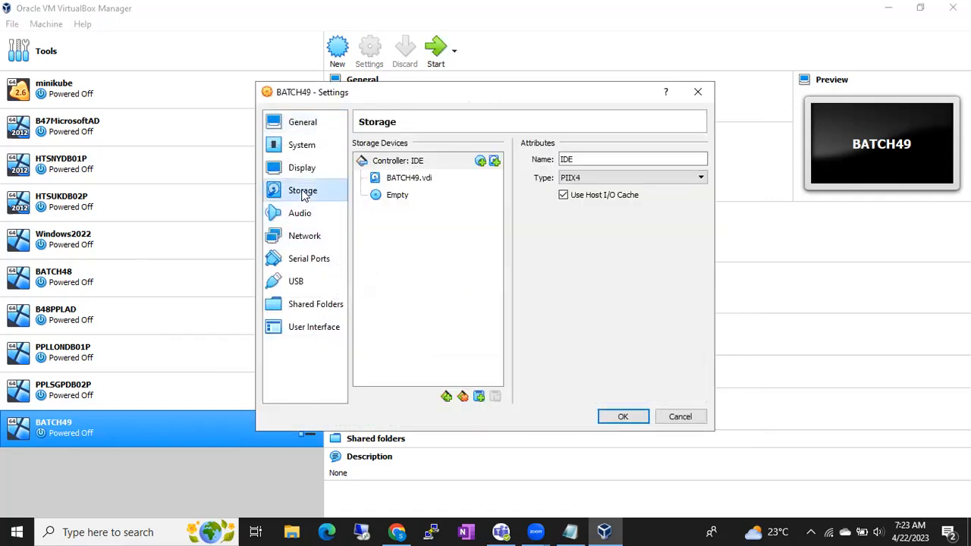
pyautogui.click(395, 201)
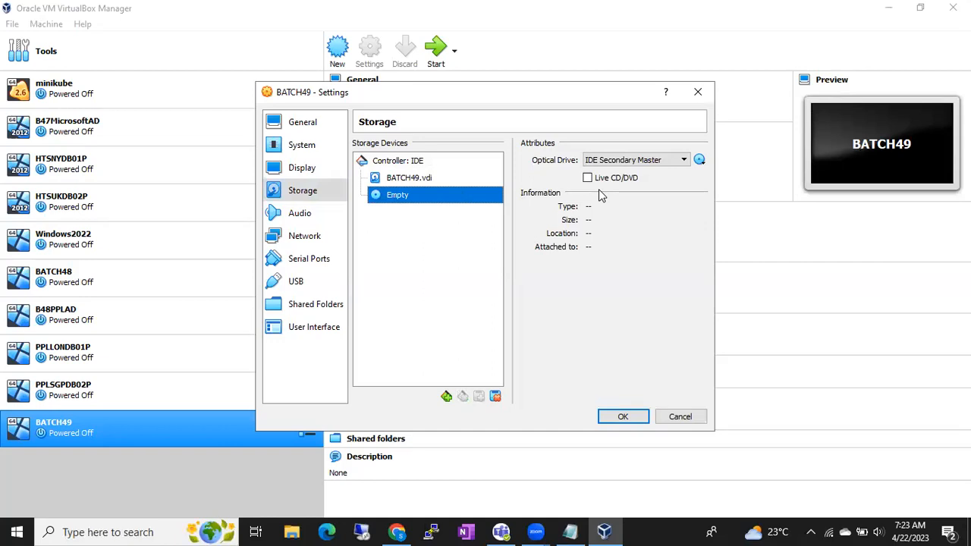
pyautogui.click(701, 163)
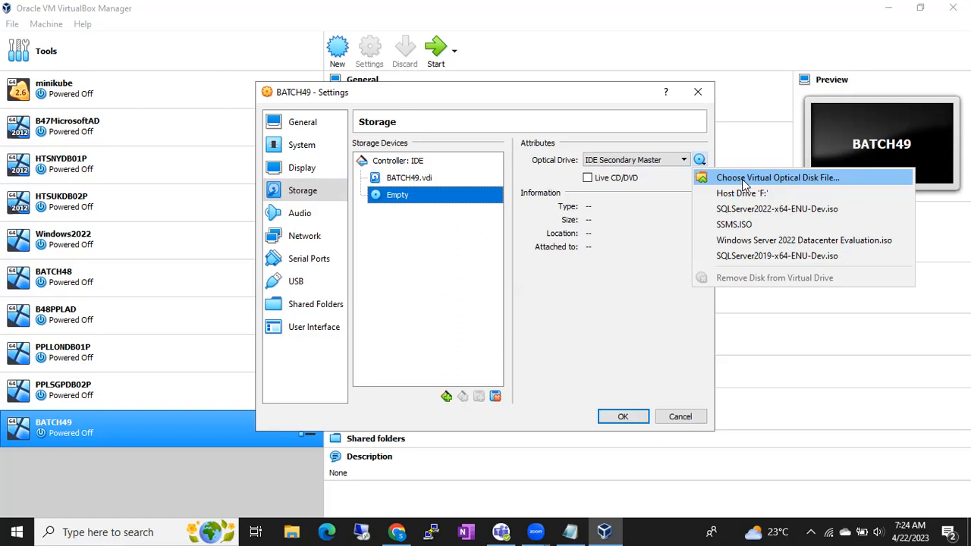
pyautogui.click(744, 179)
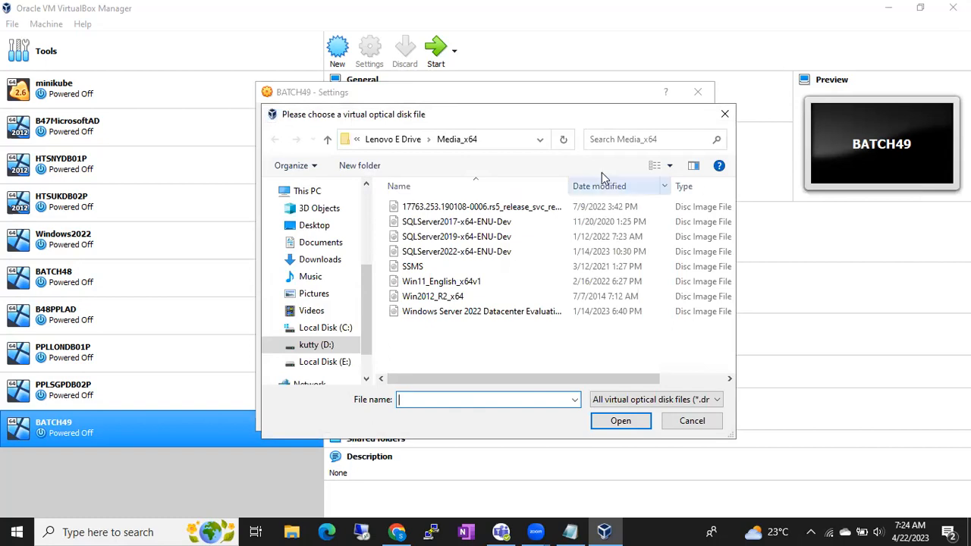
pyautogui.click(501, 144)
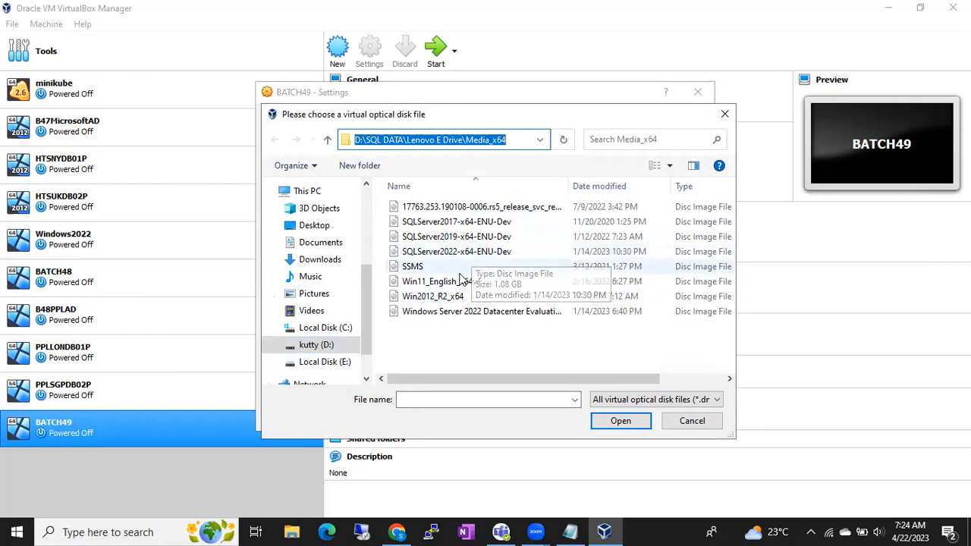
pyautogui.doubleClick(429, 312)
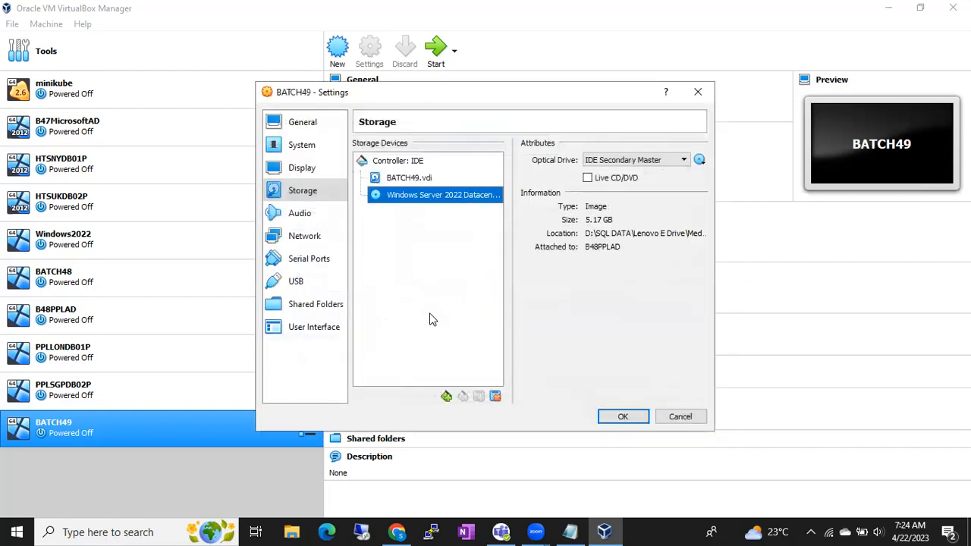
pyautogui.click(614, 418)
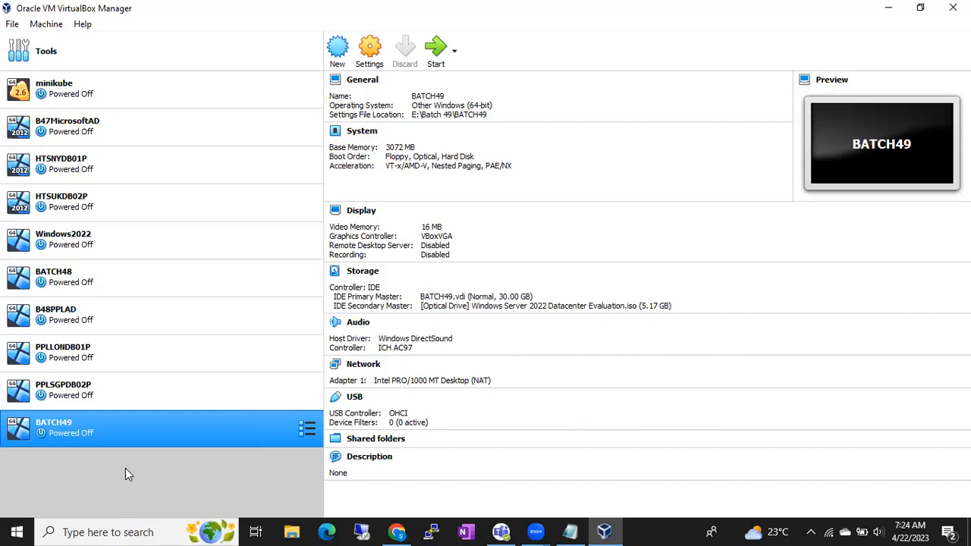
# - Start the BATCH49 virtual machine so it boots into the Microsoft Server Operating System Setup
pyautogui.rightClick(85, 437)
pyautogui.moveTo(170, 260)
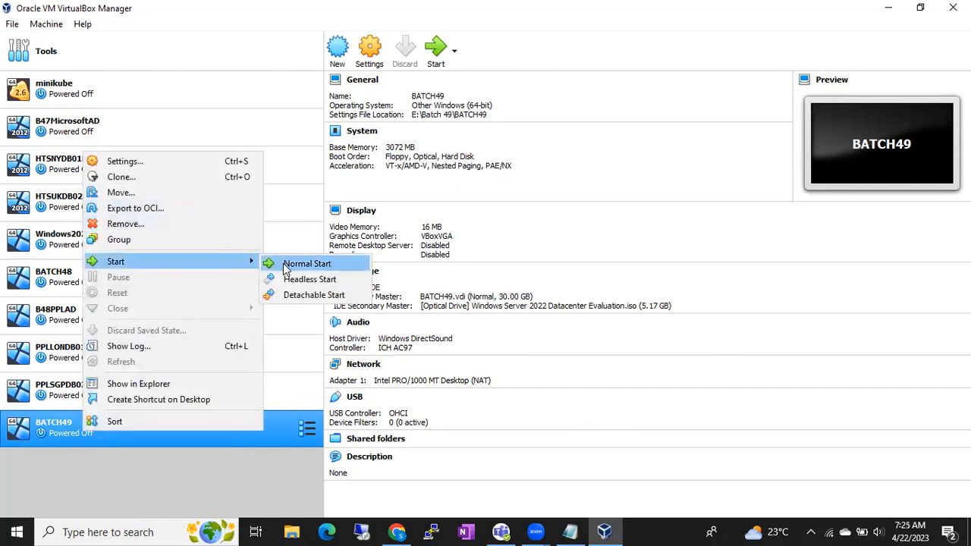
pyautogui.click(91, 502)
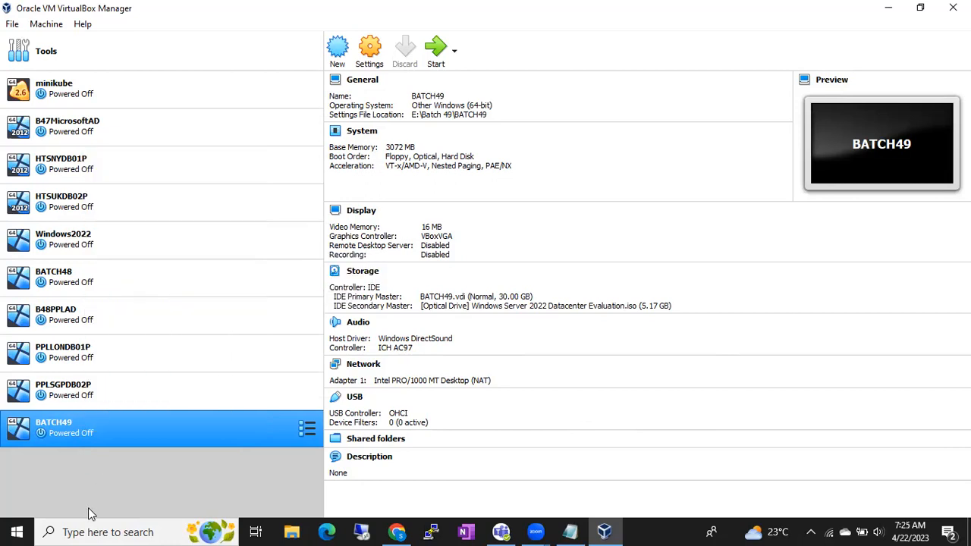
pyautogui.doubleClick(96, 423)
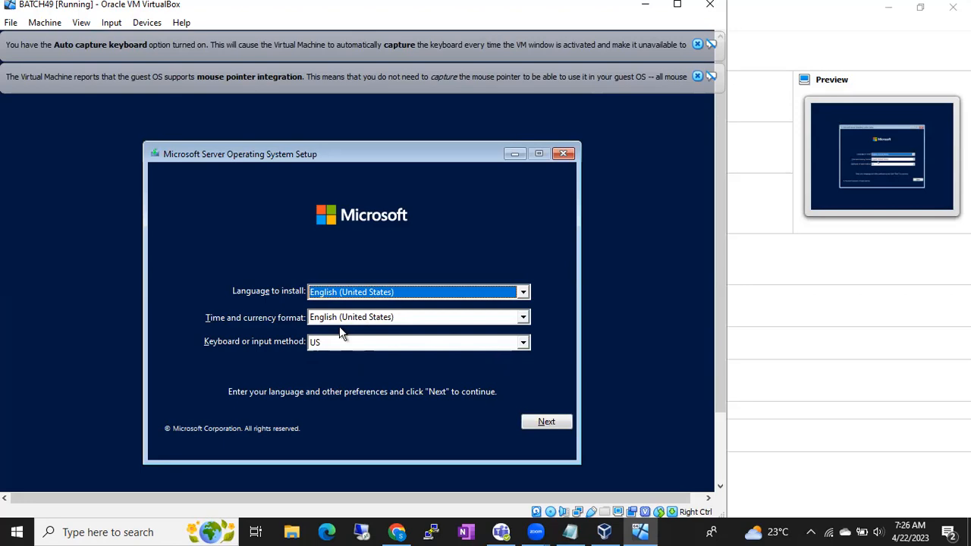
# - Dismiss both virtual machine notifications, accept the English (United States) language and US keyboard settings, and start the server installation
pyautogui.click(697, 77)
pyautogui.click(696, 44)
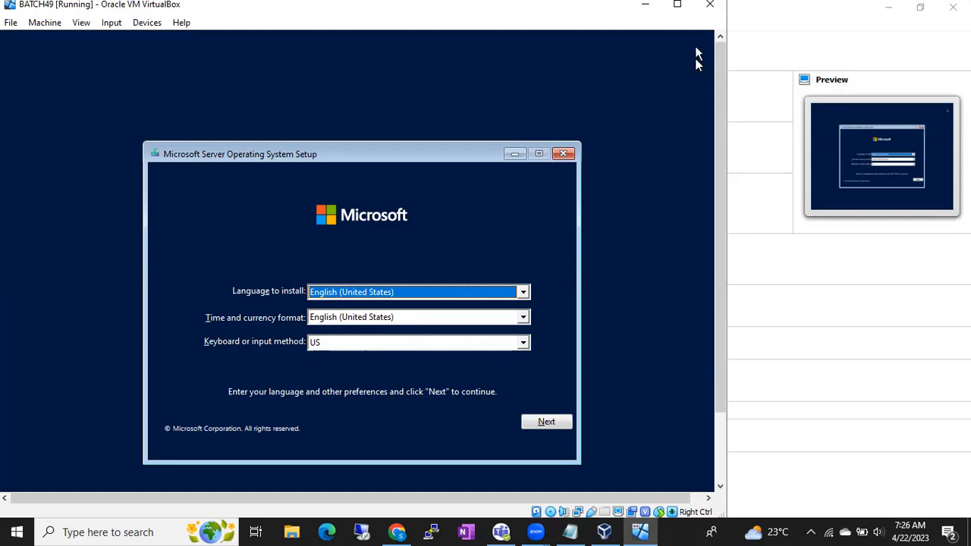
pyautogui.click(529, 424)
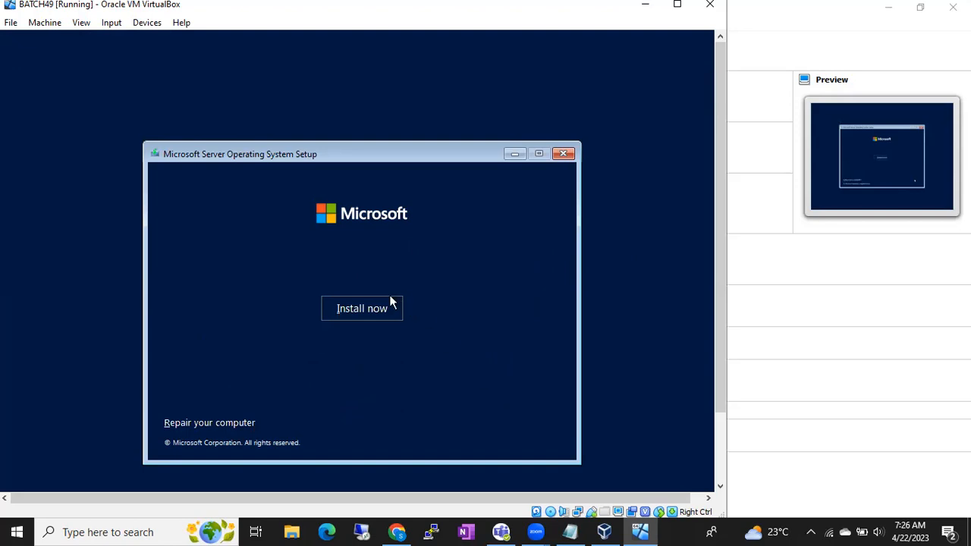
pyautogui.click(389, 301)
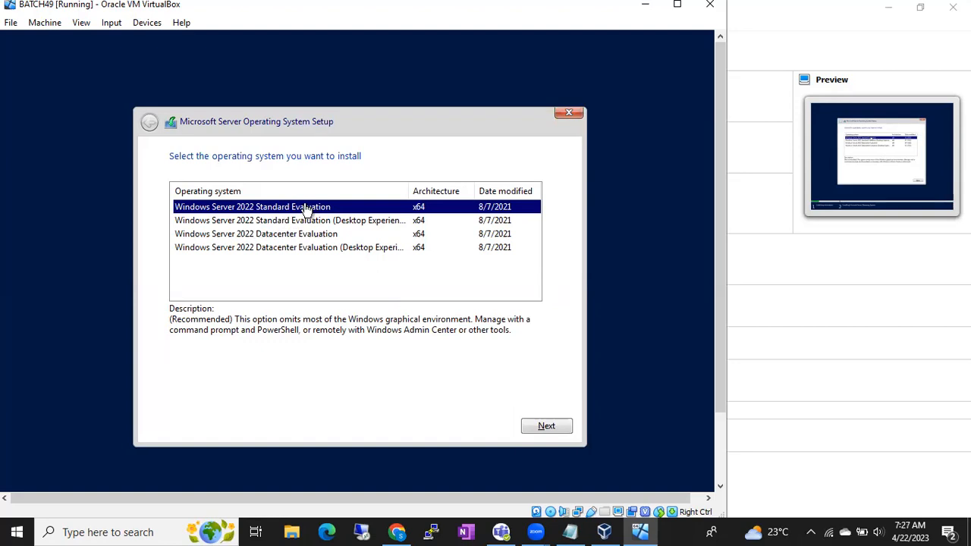
# - Choose Windows Server 2022 Datacenter Evaluation (Desktop Experience) as the operating system and accept the Microsoft license terms
pyautogui.click(299, 250)
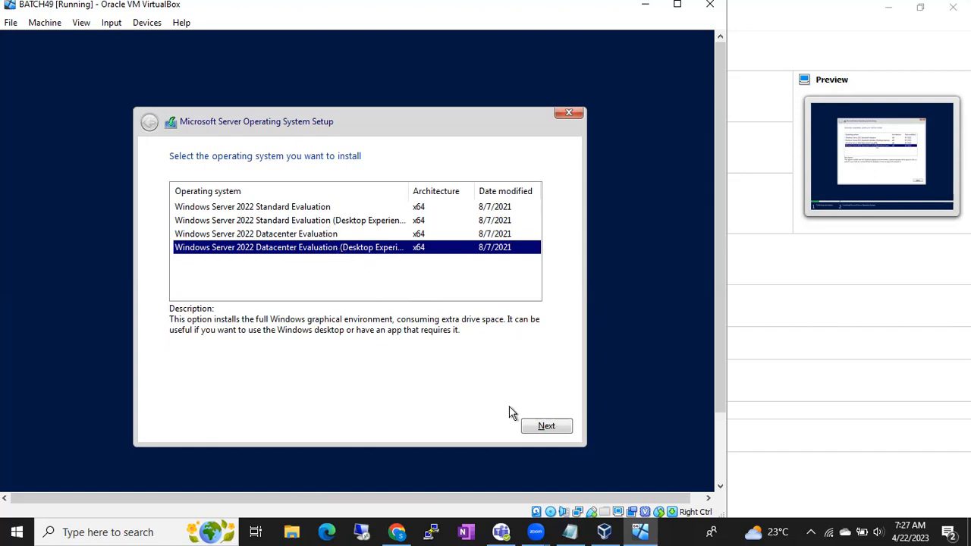
pyautogui.click(536, 428)
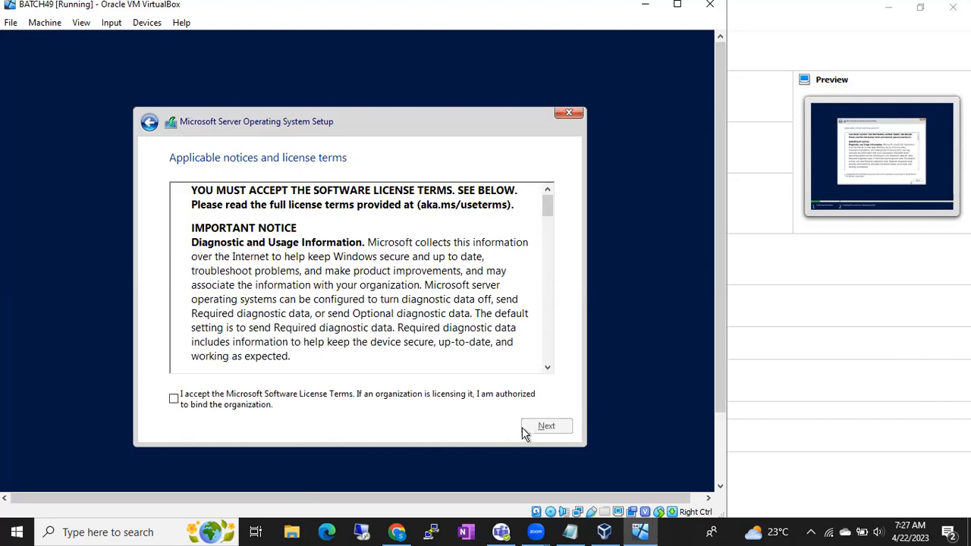
pyautogui.click(367, 397)
pyautogui.click(555, 426)
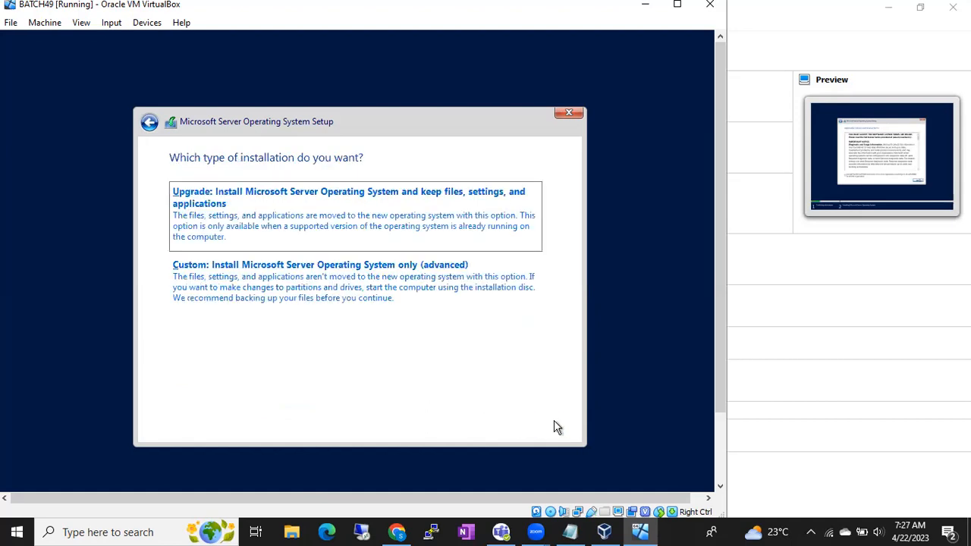
# - Choose the custom installation type and install the operating system on Drive 0 Unallocated Space
pyautogui.click(363, 301)
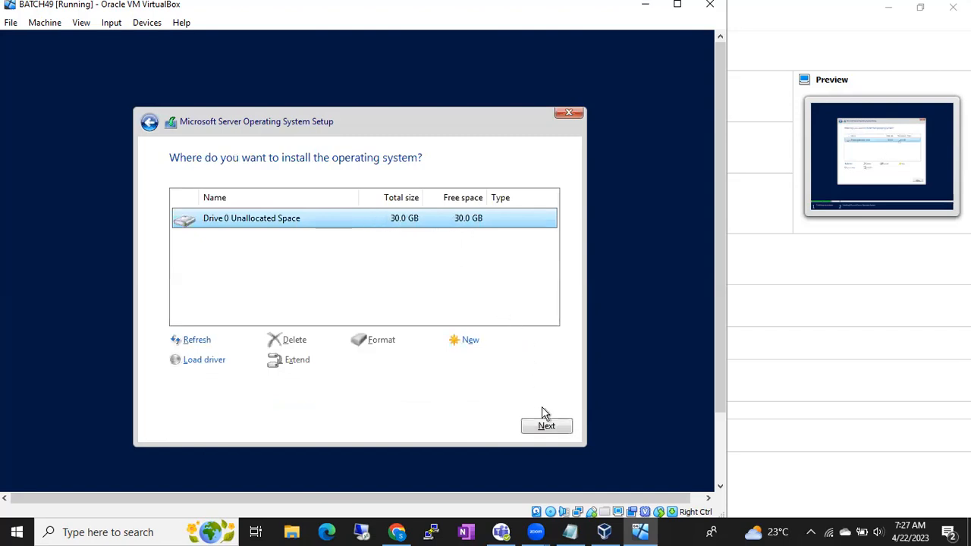
pyautogui.click(455, 295)
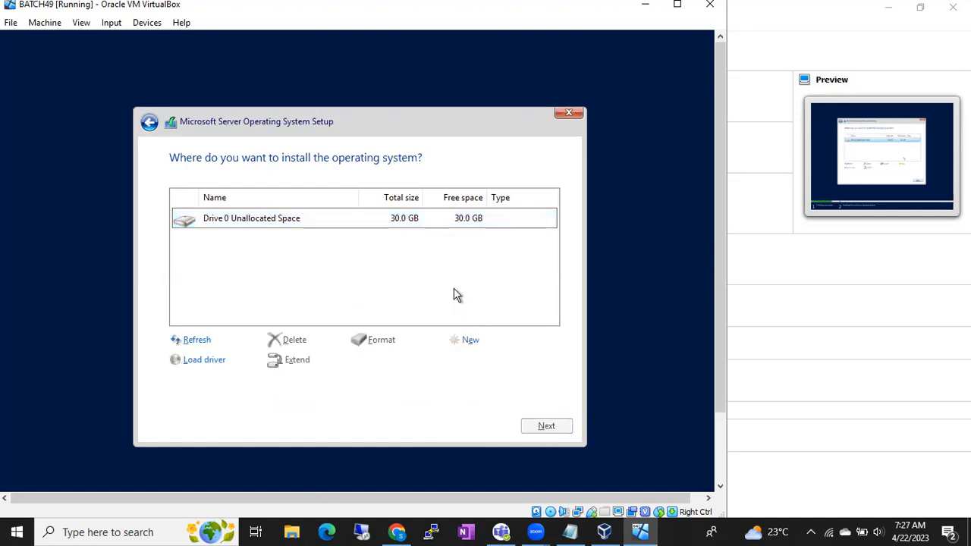
pyautogui.click(346, 226)
pyautogui.click(546, 427)
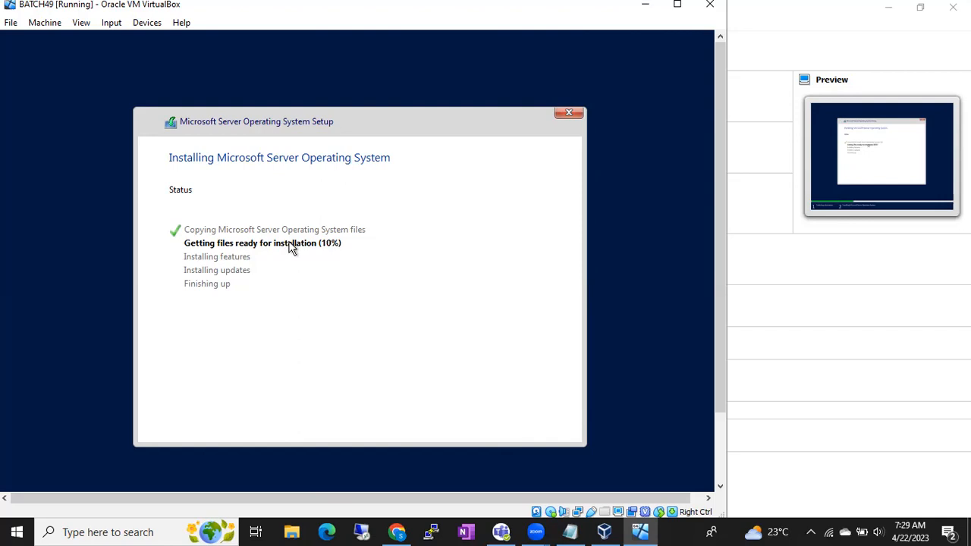
# - Switch to Chrome and search Google for "draw io"
pyautogui.click(398, 531)
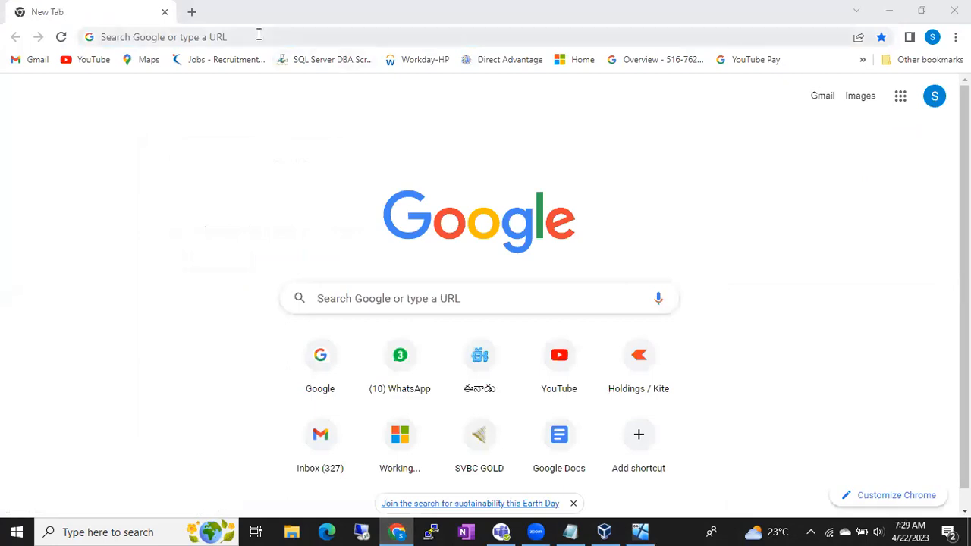
pyautogui.click(216, 35)
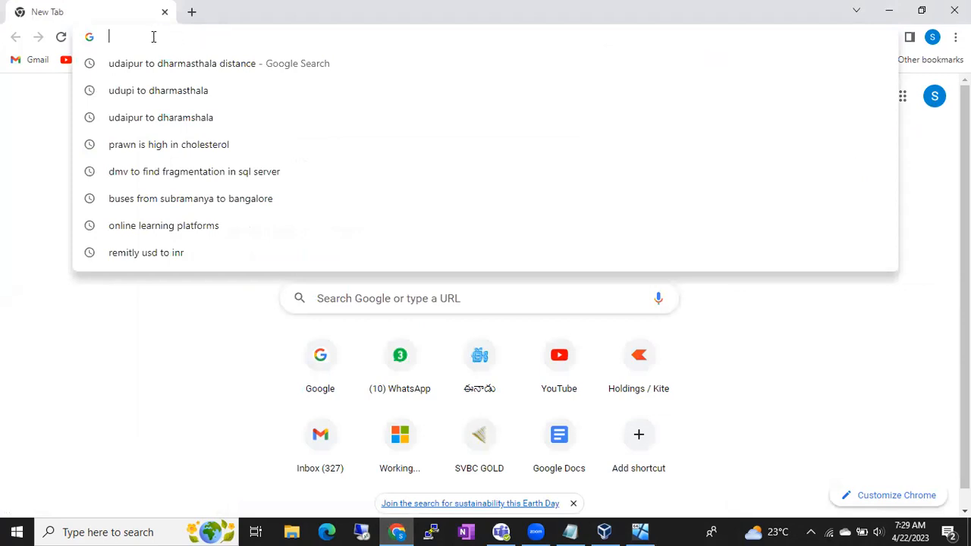
pyautogui.write('dra')
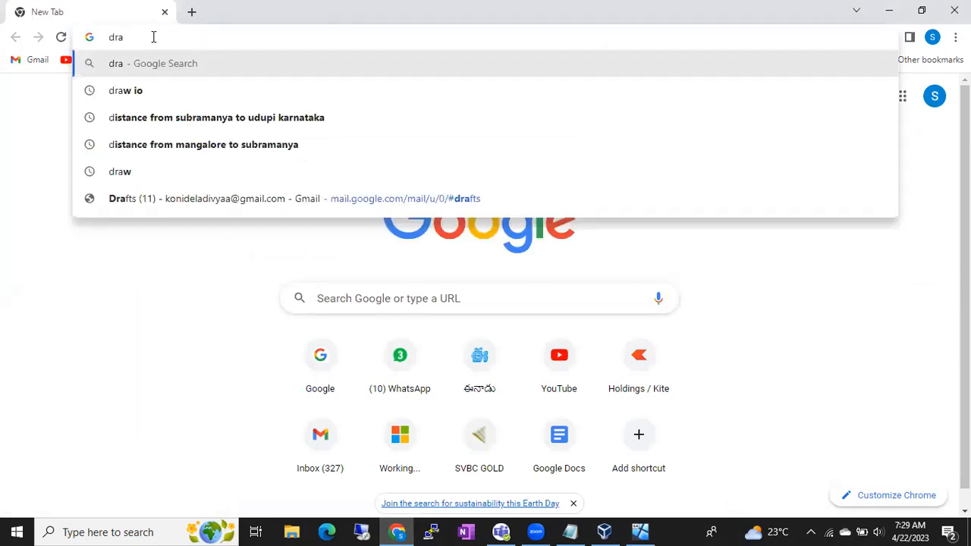
pyautogui.write('w')
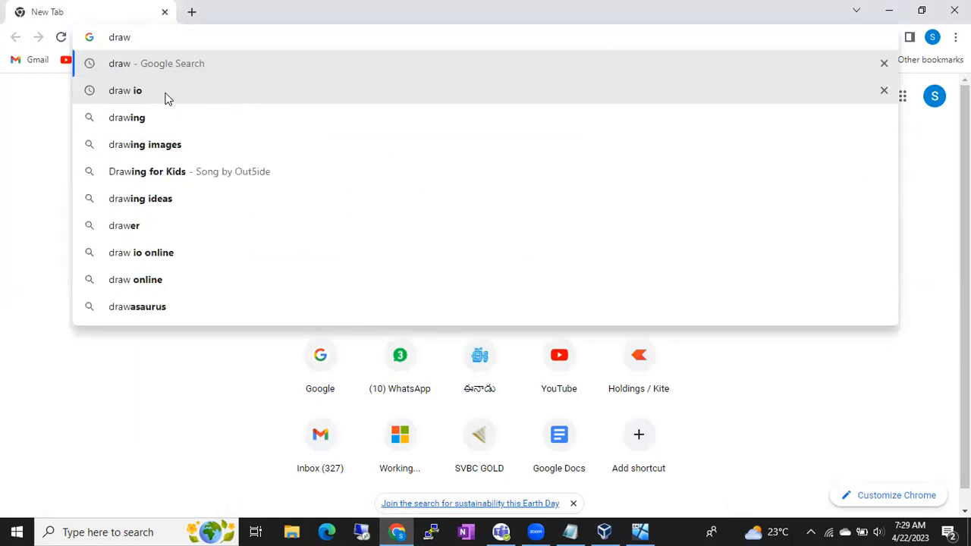
pyautogui.click(167, 98)
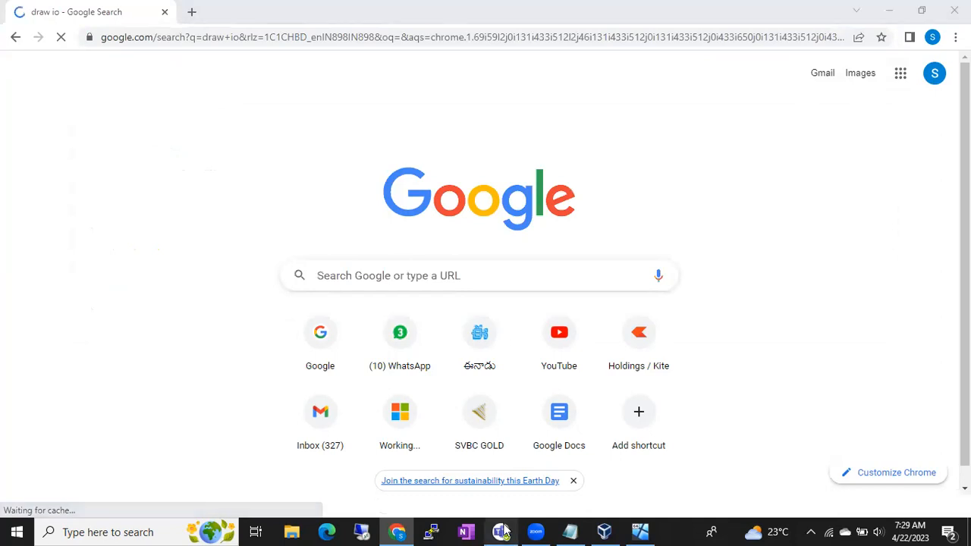
# - Close the Microsoft Teams chat window and launch Task Manager on the host computer
pyautogui.moveTo(502, 532)
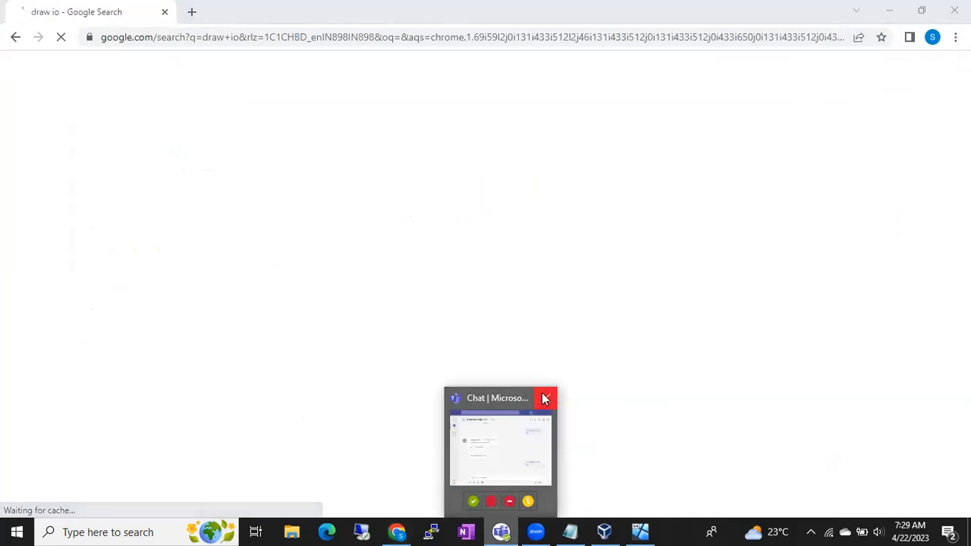
pyautogui.click(544, 398)
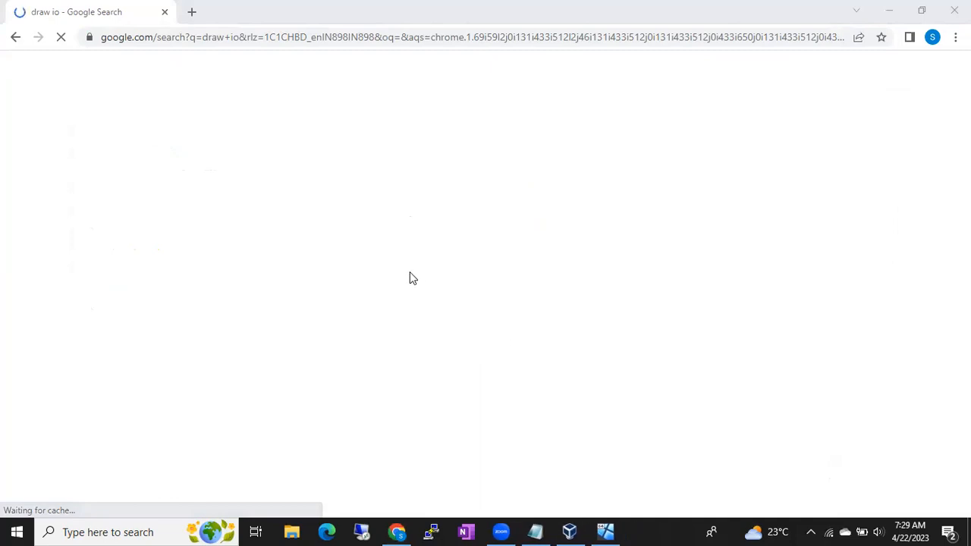
pyautogui.rightClick(657, 528)
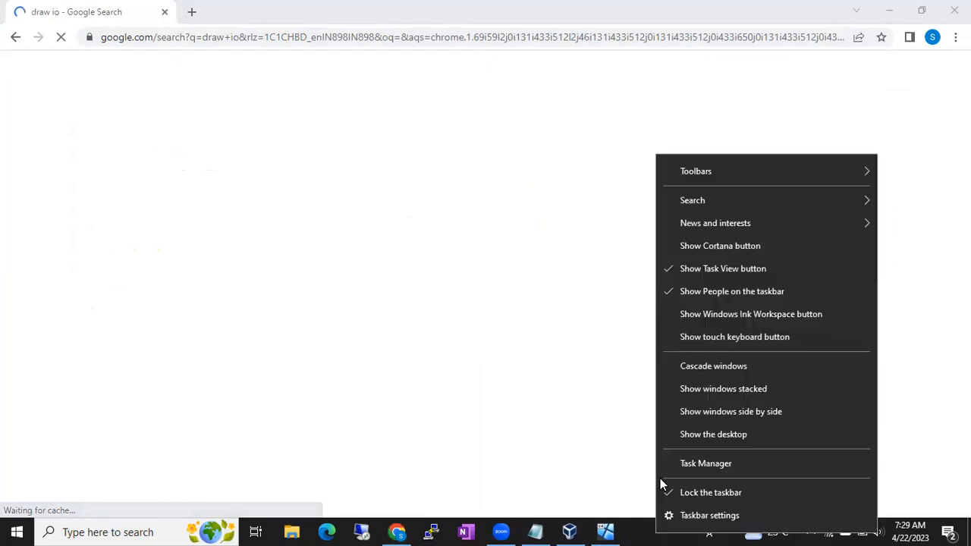
pyautogui.click(677, 465)
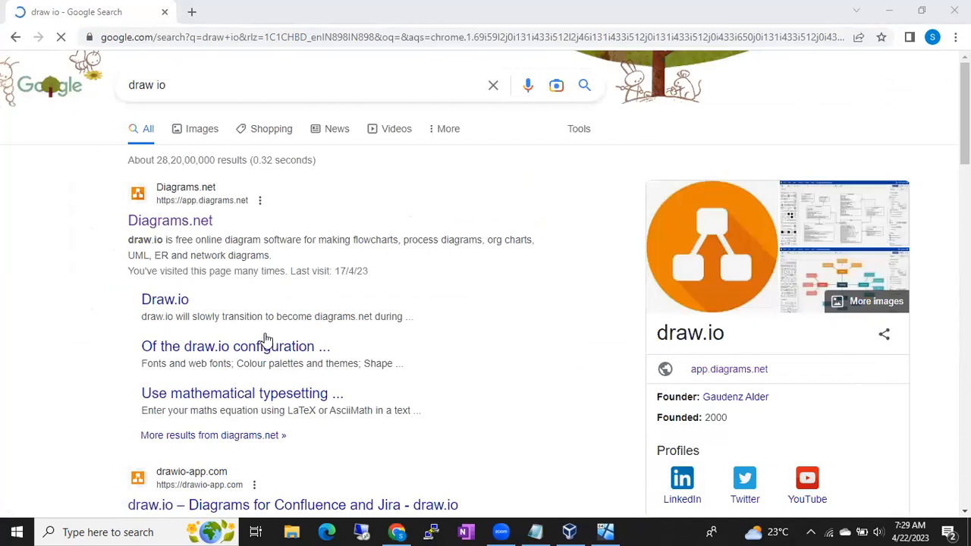
# - Open the Diagrams.net site from the search results and minimize Task Manager to reveal it
pyautogui.click(179, 224)
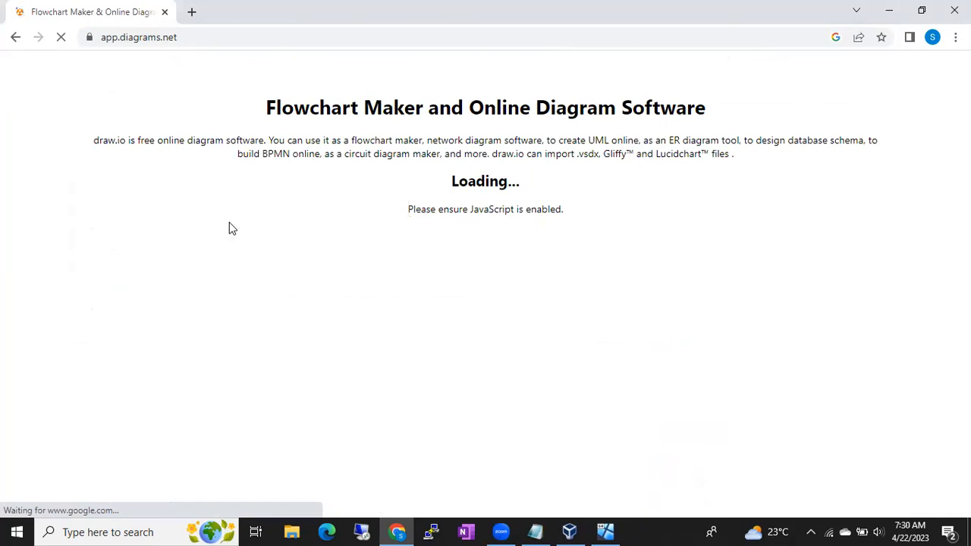
pyautogui.hotkey('ctrl', 'shift', 'Escape')
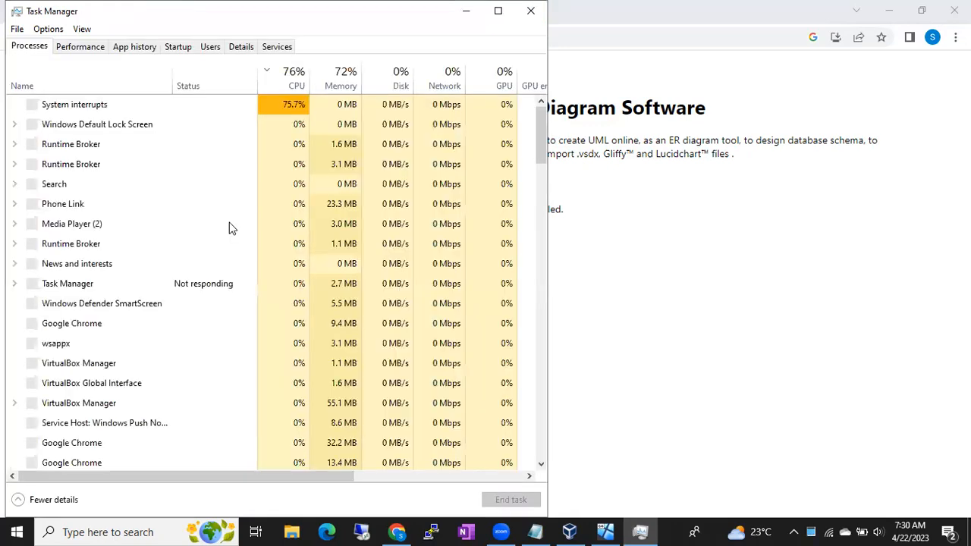
pyautogui.click(229, 223)
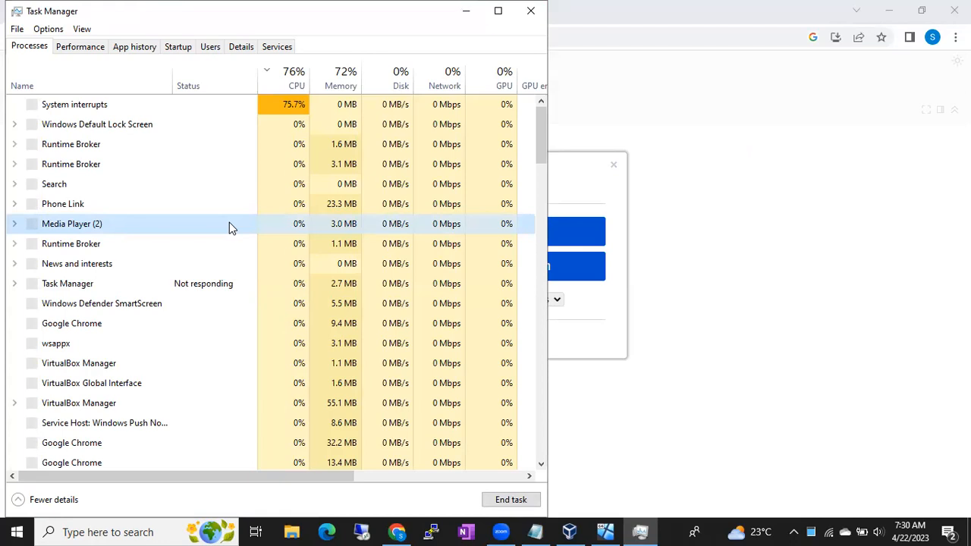
pyautogui.click(463, 14)
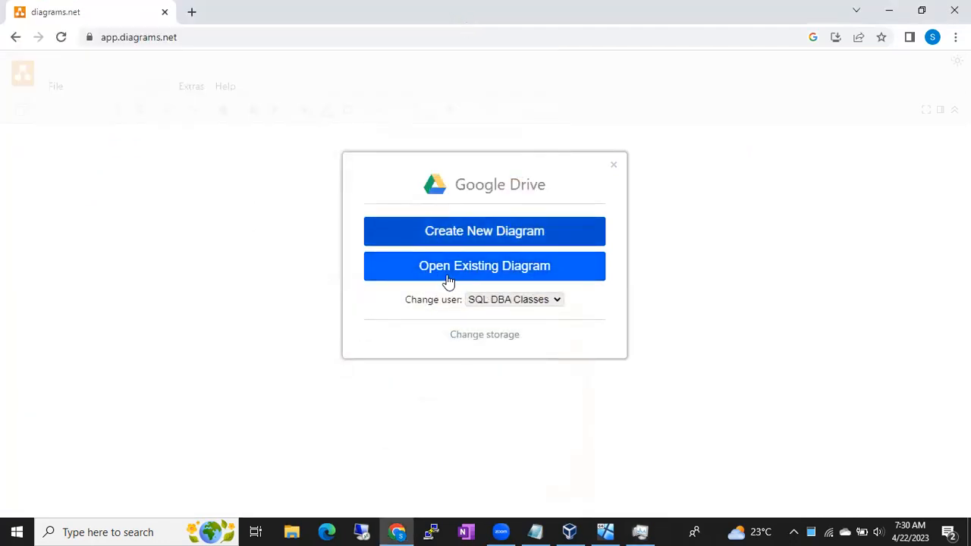
# - Create a new blank diagram named Untitled Diagram.drawio in the root folder of Google Drive
pyautogui.click(452, 235)
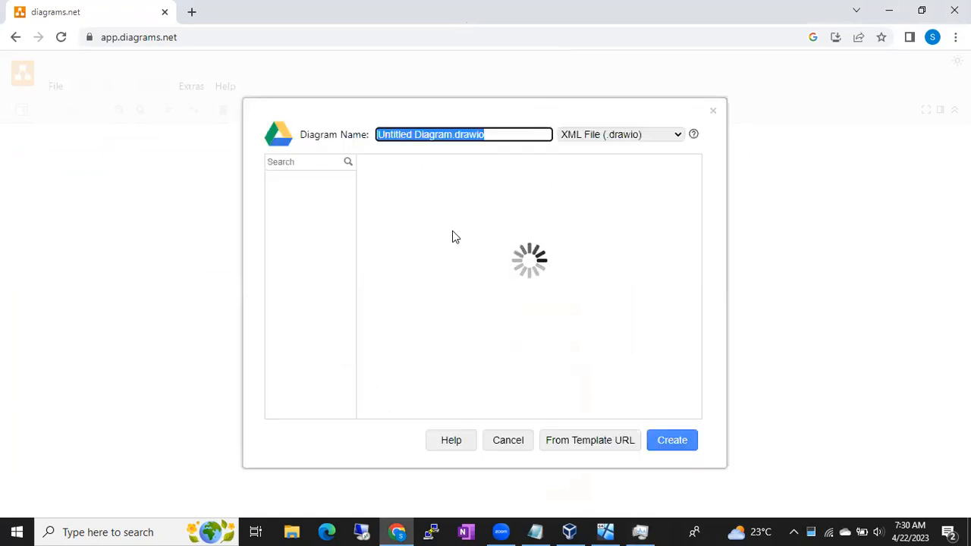
pyautogui.click(428, 231)
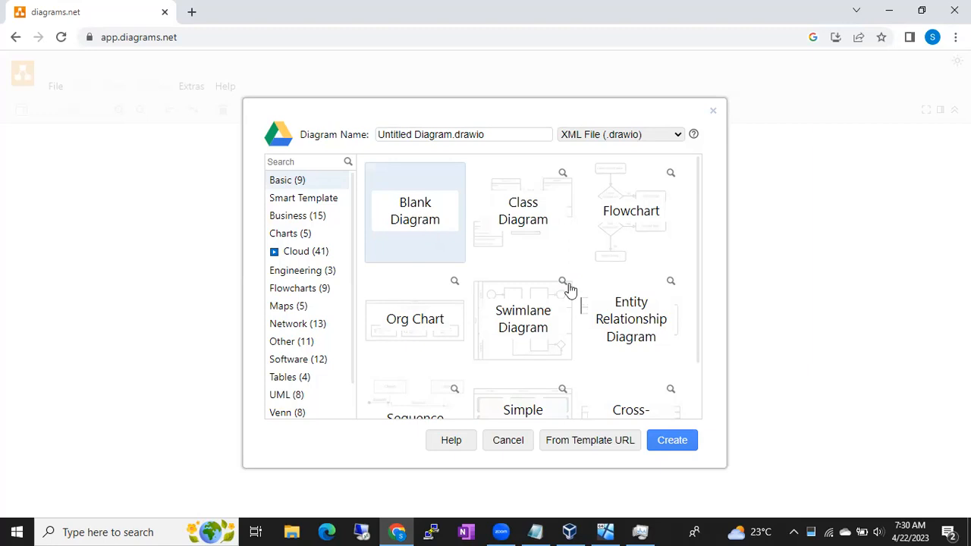
pyautogui.click(674, 441)
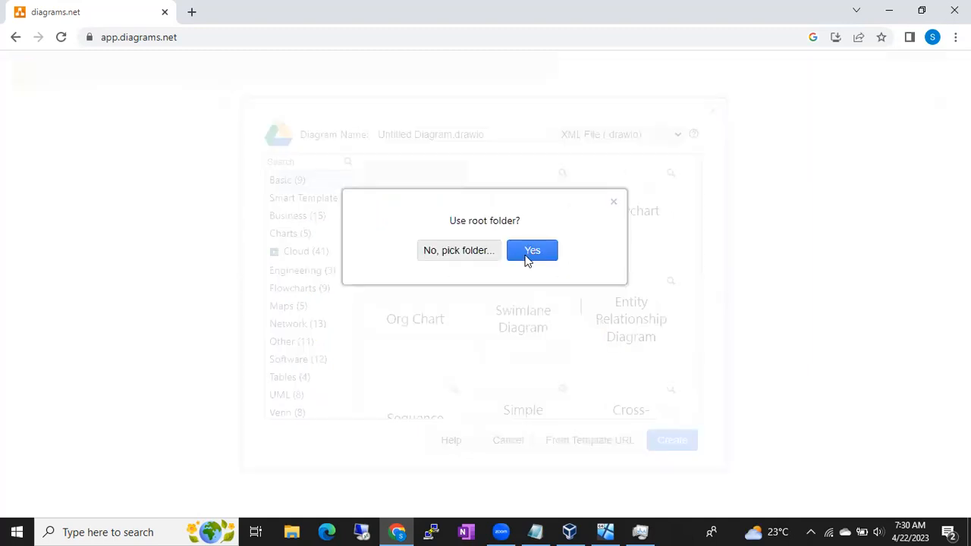
pyautogui.click(530, 251)
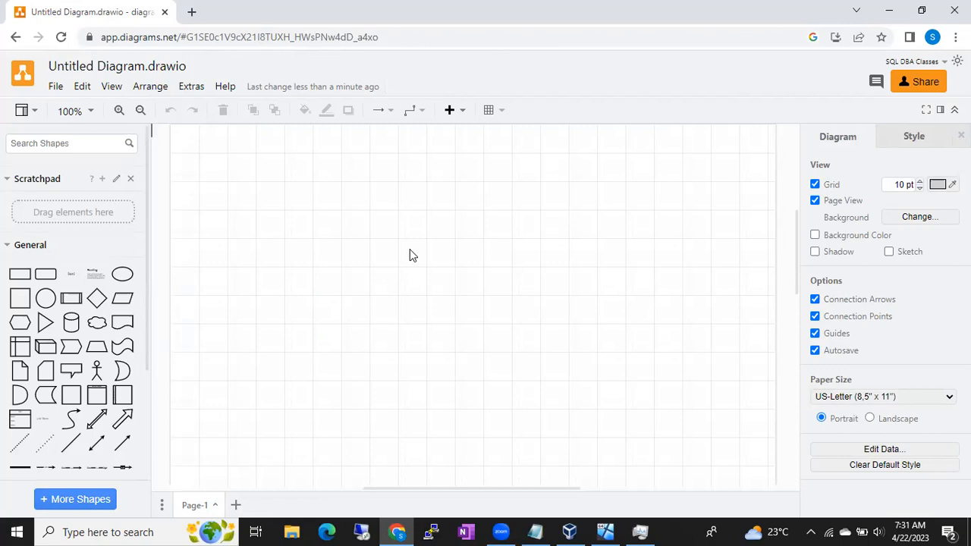
# - Add a rounded rectangle to the page, enlarge it into a large box and place it near the page's left edge
pyautogui.click(45, 274)
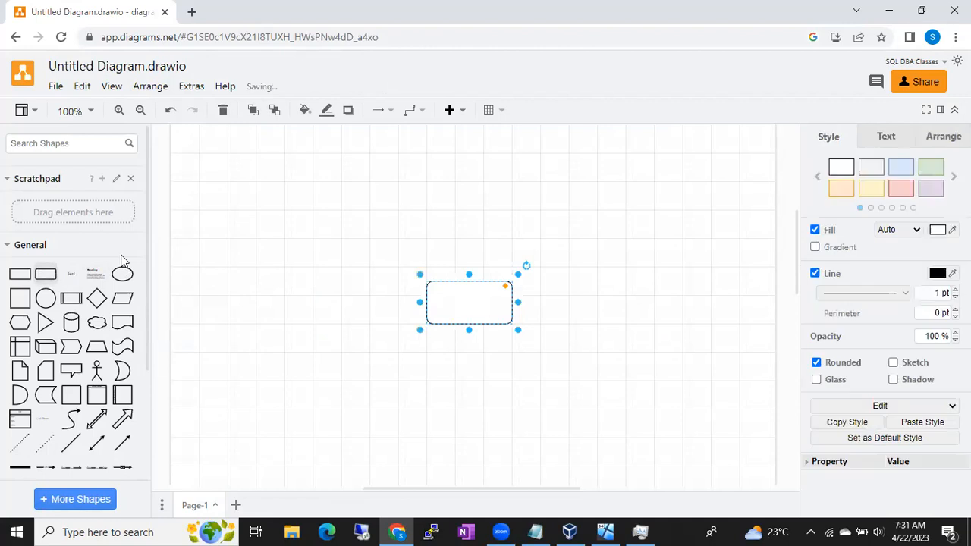
pyautogui.moveTo(443, 293); pyautogui.dragTo(222, 264)
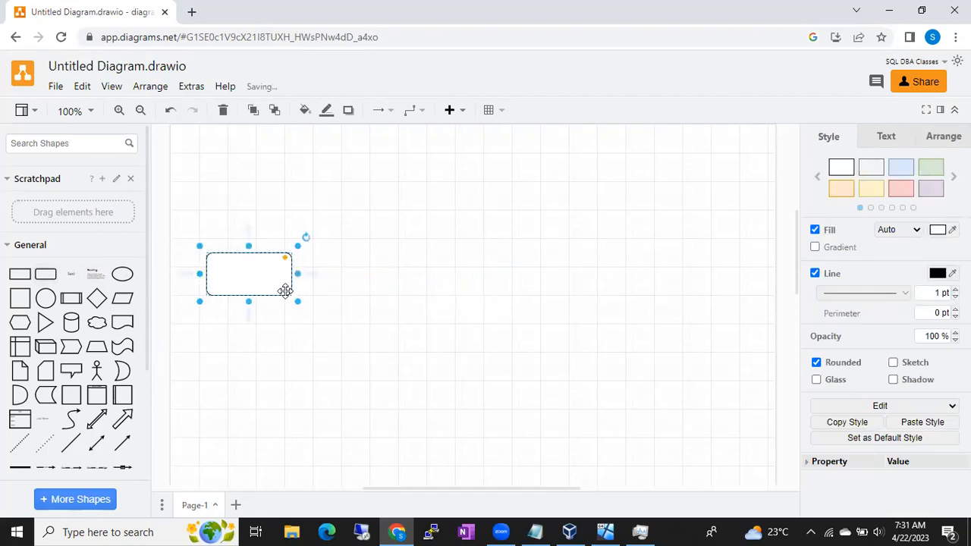
pyautogui.moveTo(296, 298); pyautogui.dragTo(427, 412)
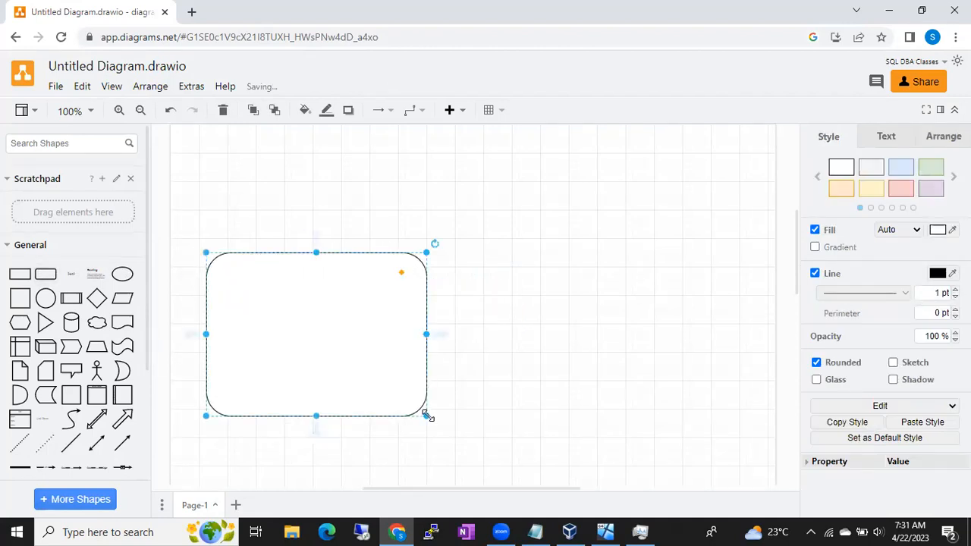
pyautogui.moveTo(321, 346); pyautogui.dragTo(297, 343)
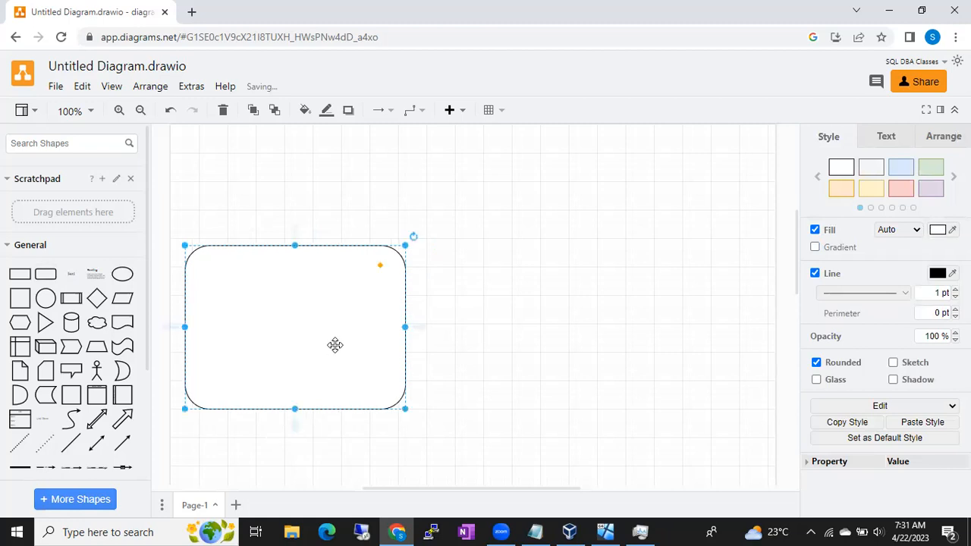
# - Search the shapes for "windows server" and place the dark blue Windows server icon inside the rounded box's upper-left area
pyautogui.click(68, 147)
pyautogui.write('windo')
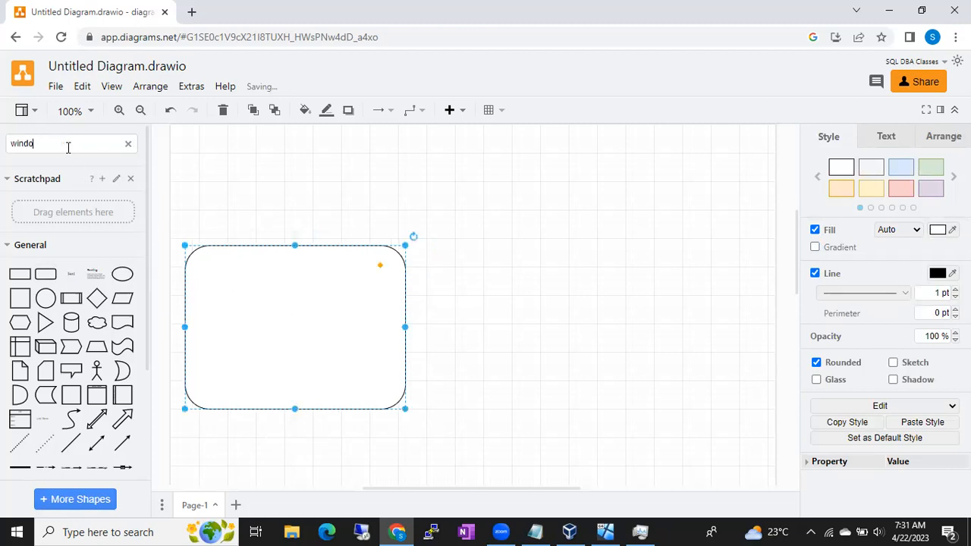
pyautogui.write('ws server')
pyautogui.press('Return')
pyautogui.moveTo(97, 176)
pyautogui.moveTo(98, 175); pyautogui.dragTo(259, 324)
pyautogui.click(299, 318)
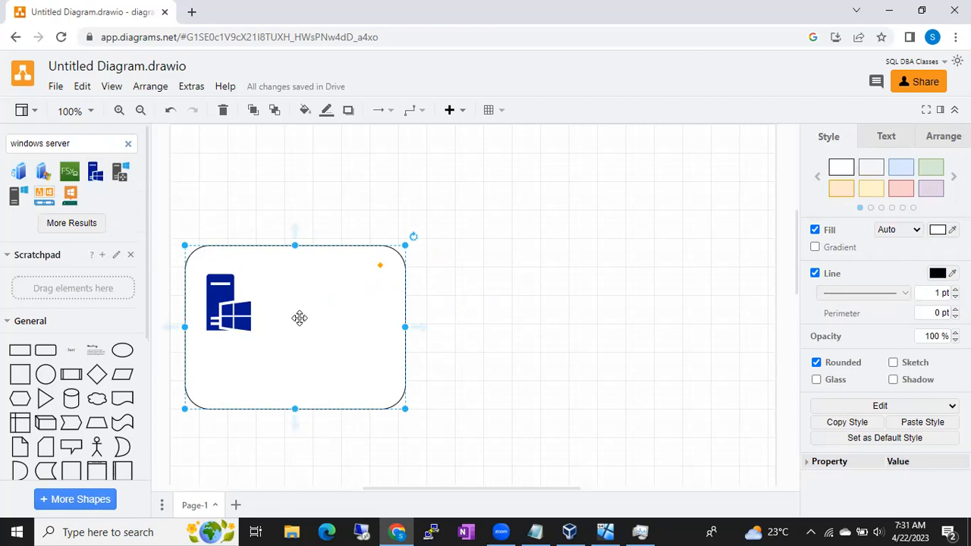
# - Open the Windows Start menu on the host computer and examine its signed-in user account entry
pyautogui.click(22, 530)
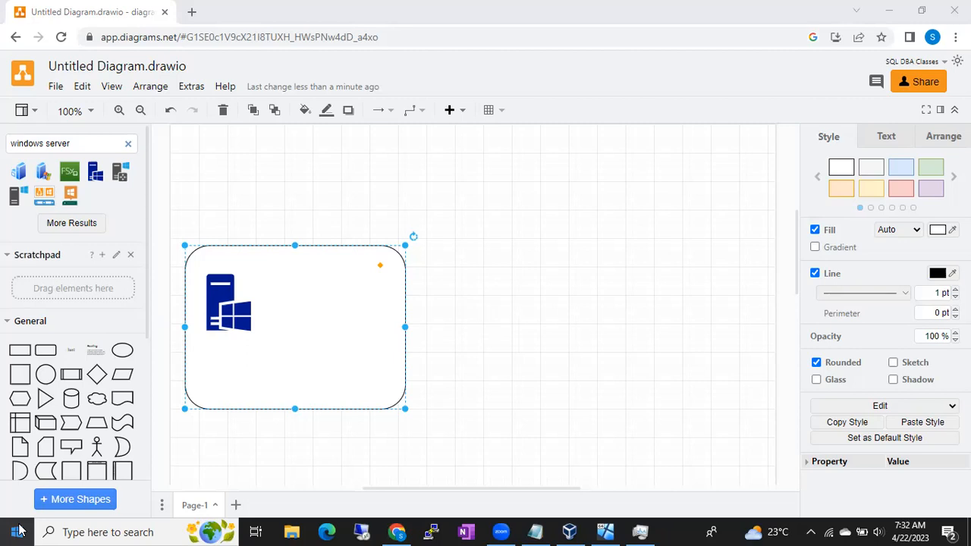
pyautogui.click(18, 531)
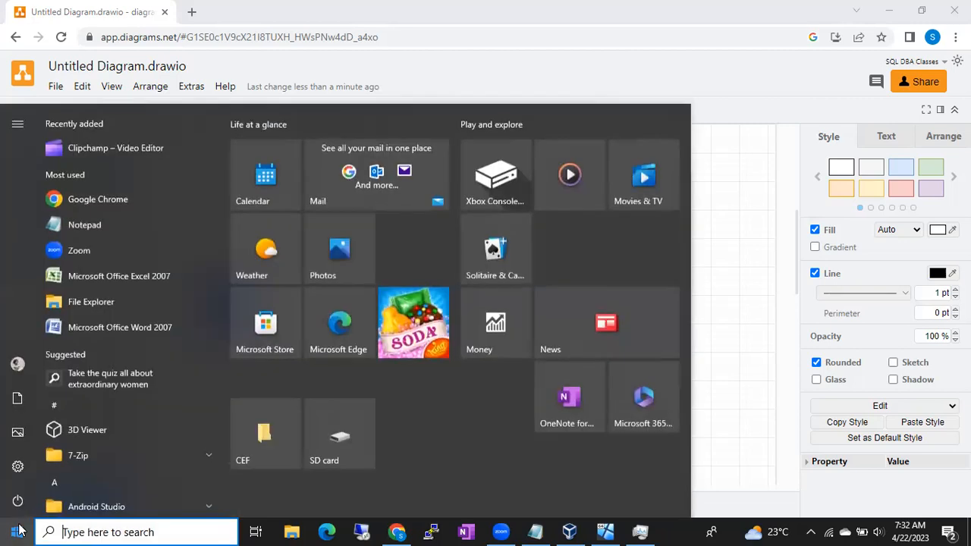
pyautogui.moveTo(17, 364)
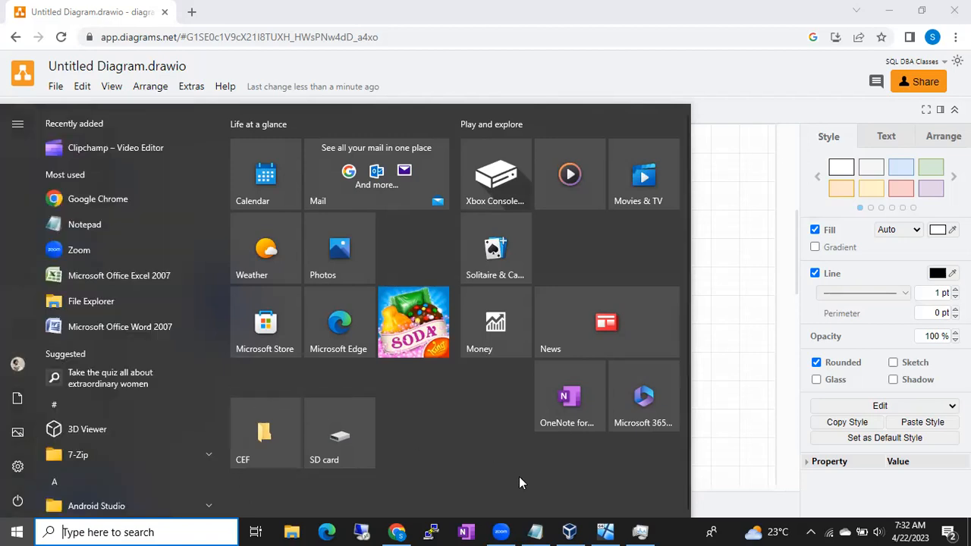
# - Close the Start menu and add the line "credentails" below ".iso file format" in the Notepad notes
pyautogui.click(754, 383)
pyautogui.click(237, 318)
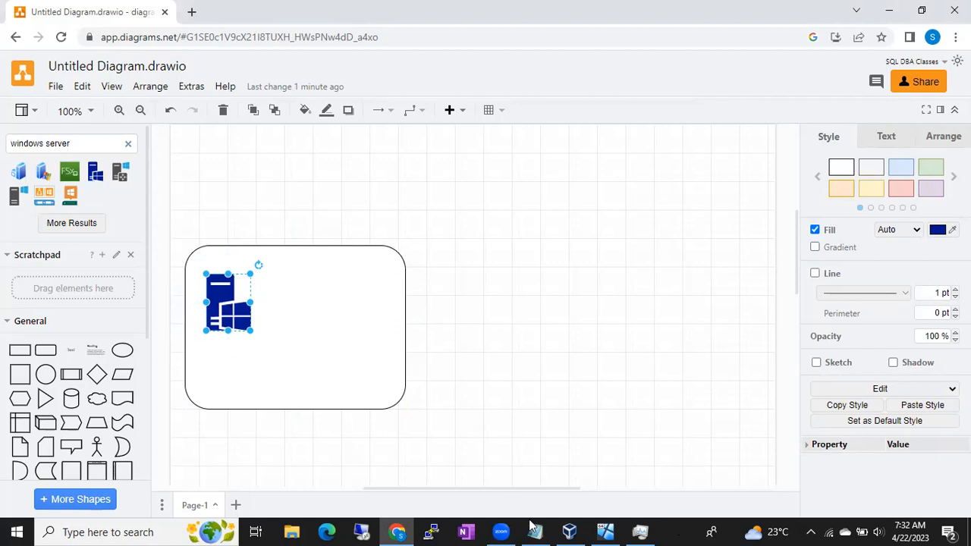
pyautogui.moveTo(537, 531)
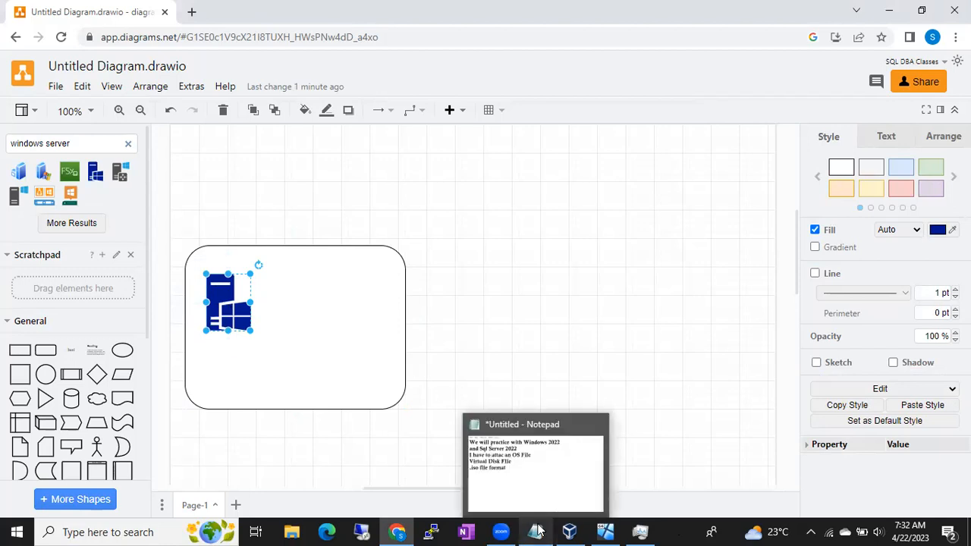
pyautogui.click(537, 484)
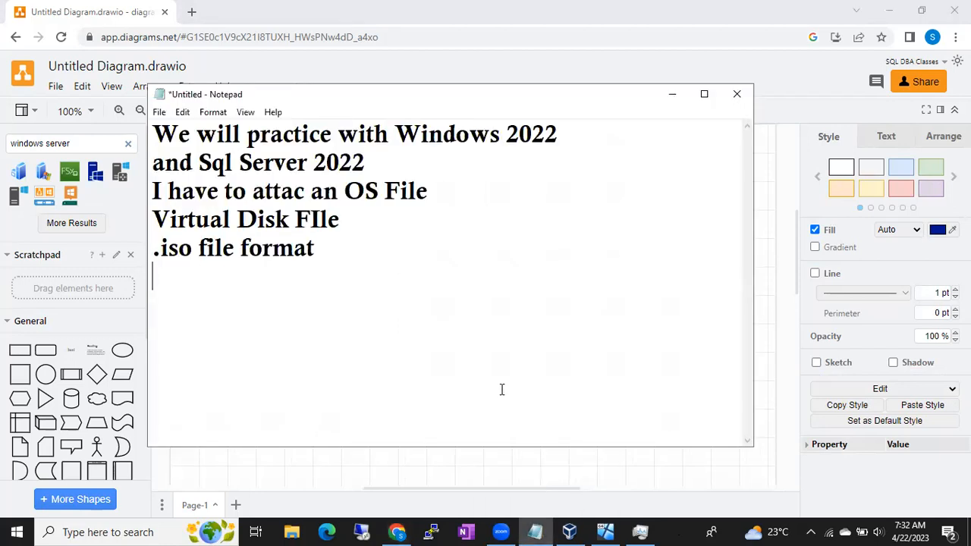
pyautogui.write('credentails')
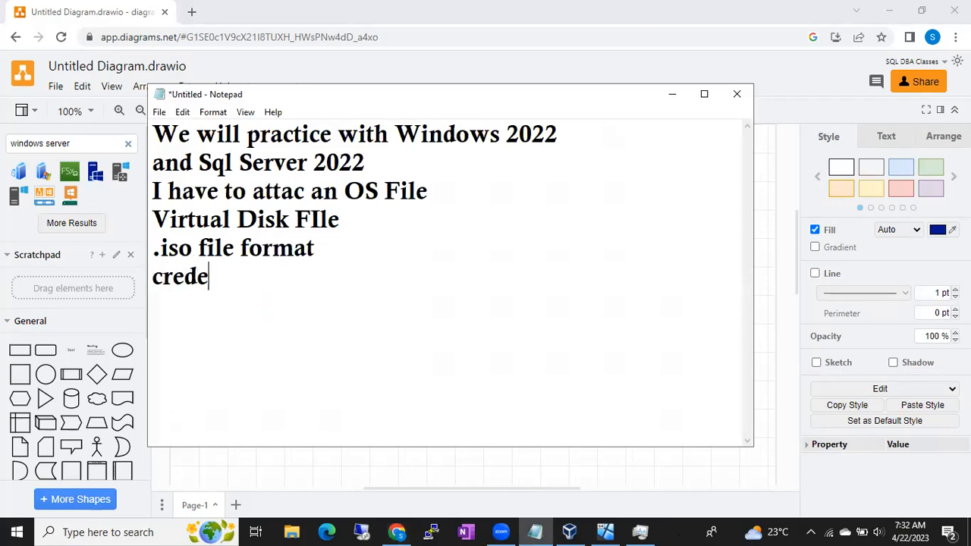
pyautogui.press('Return')
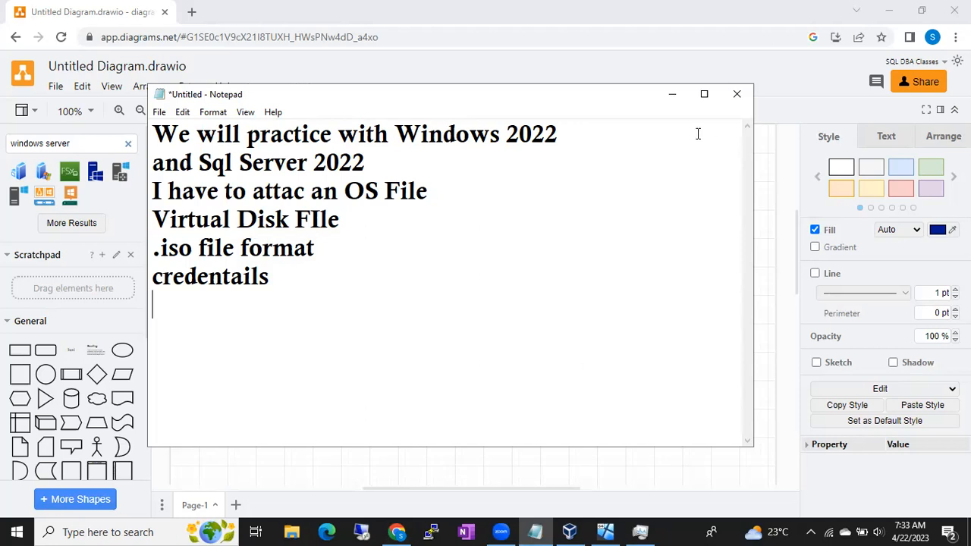
pyautogui.click(670, 96)
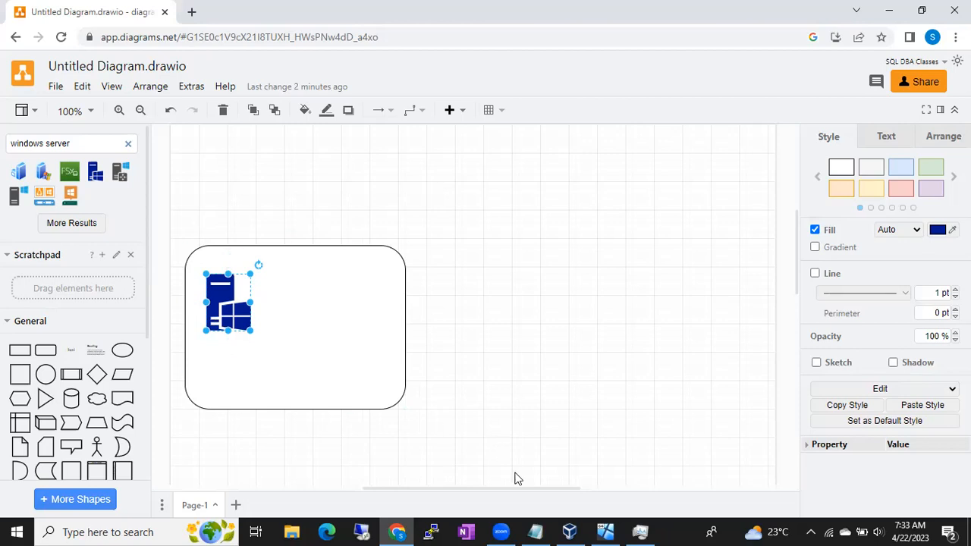
# - Add the line "RDP/RDC" at the end of the Notepad notes and return to the diagram
pyautogui.click(534, 531)
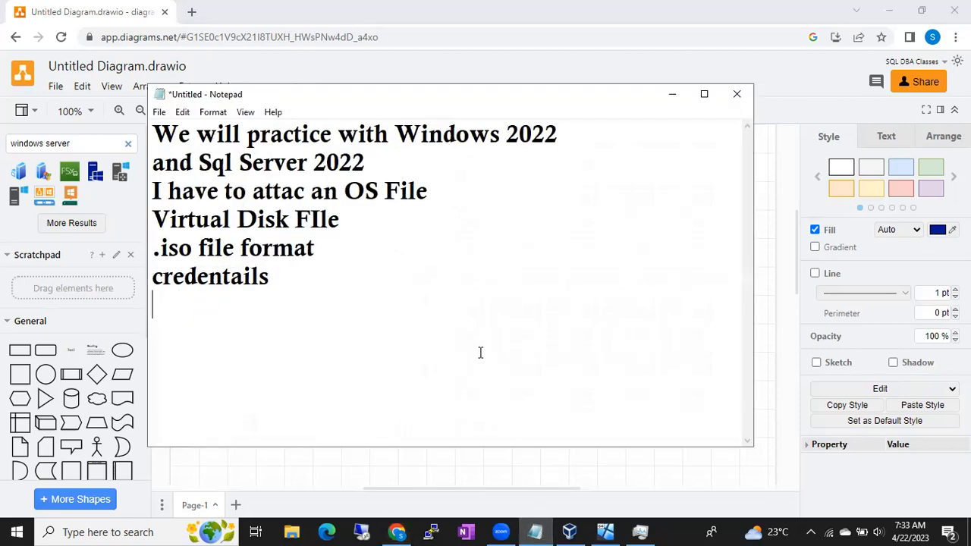
pyautogui.write('RD')
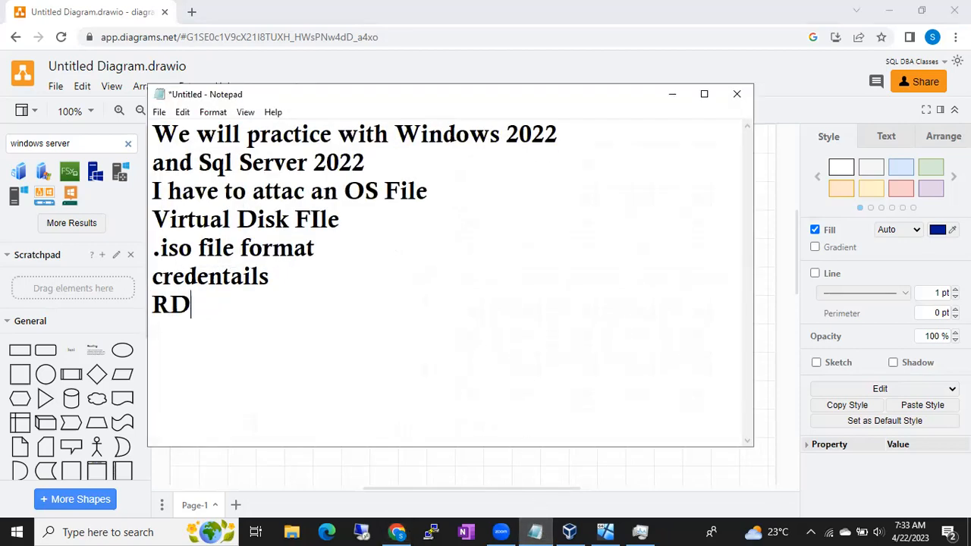
pyautogui.write('P/RDC')
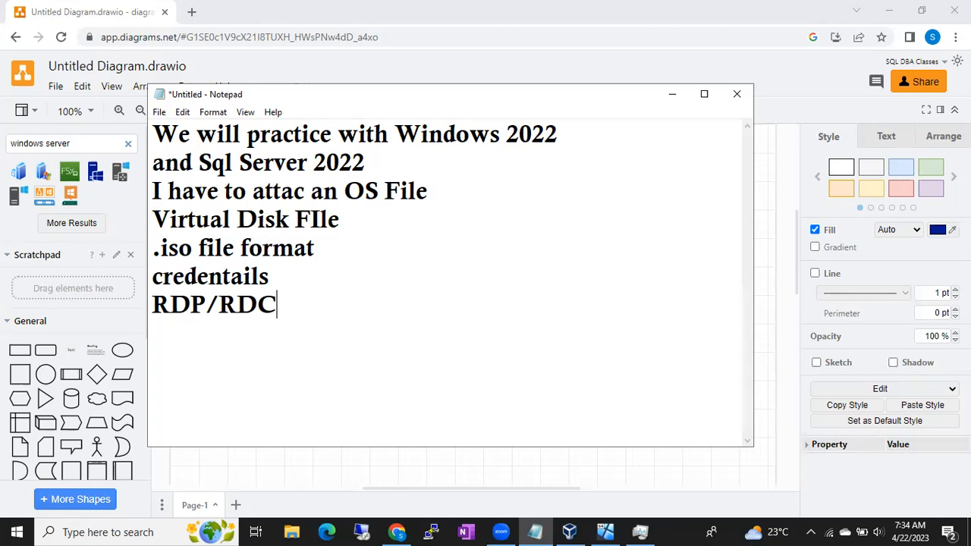
pyautogui.click(668, 94)
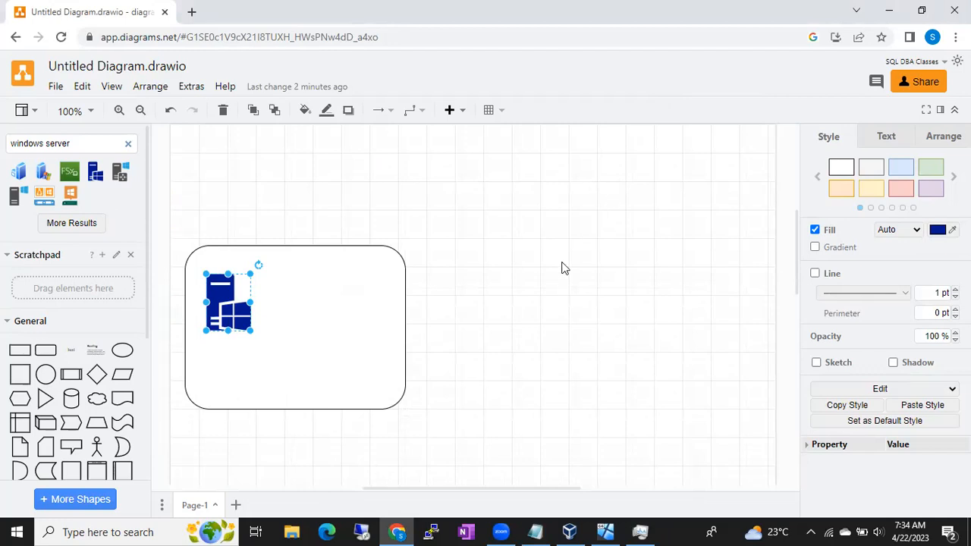
# - Search the shapes for "user" and place the blue standing figure in the lower-right corner of the rounded box
pyautogui.click(318, 337)
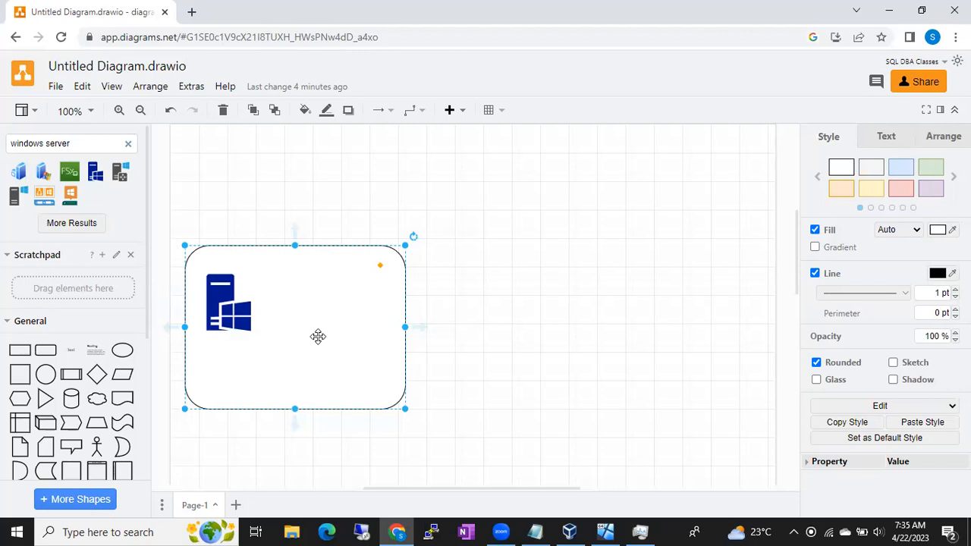
pyautogui.click(527, 337)
pyautogui.click(357, 340)
pyautogui.click(128, 146)
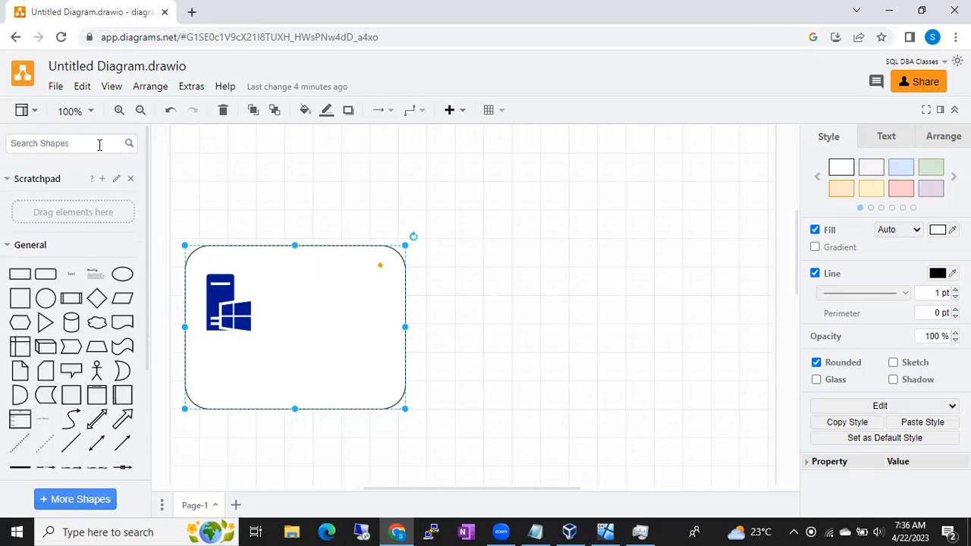
pyautogui.write('user')
pyautogui.press('Return')
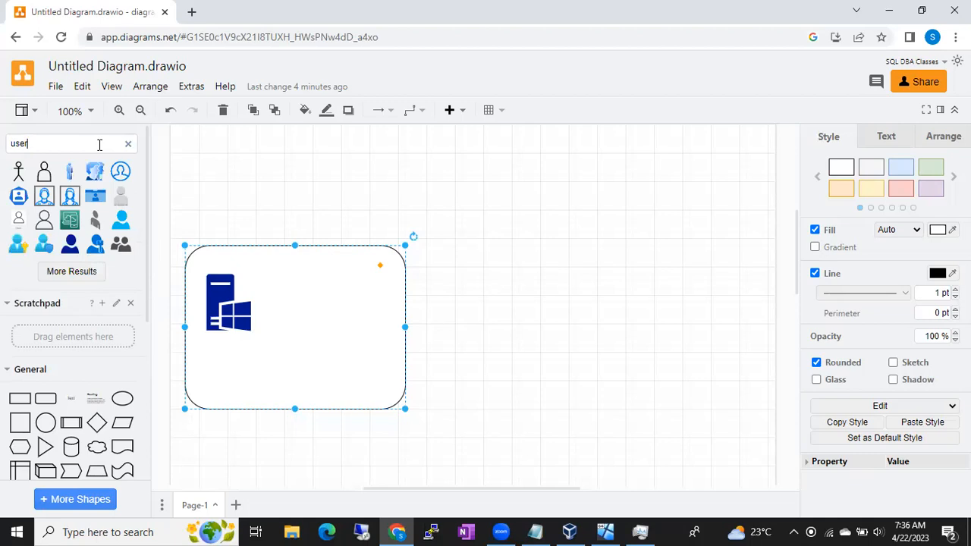
pyautogui.moveTo(69, 177)
pyautogui.moveTo(70, 177); pyautogui.dragTo(383, 372)
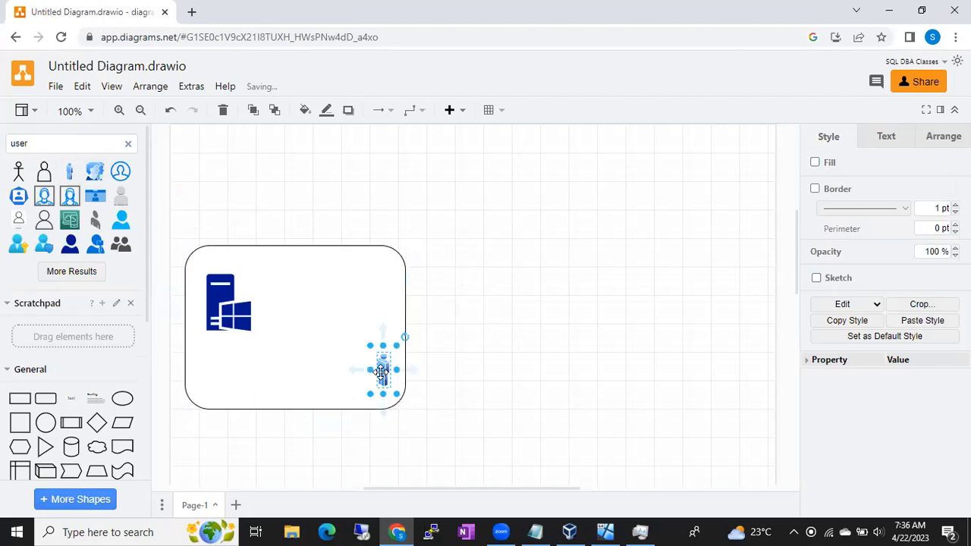
# - Search the shapes for "laptop" and place the open dark laptop image beside the user figure inside the rounded box
pyautogui.click(485, 374)
pyautogui.click(128, 144)
pyautogui.write('lapto')
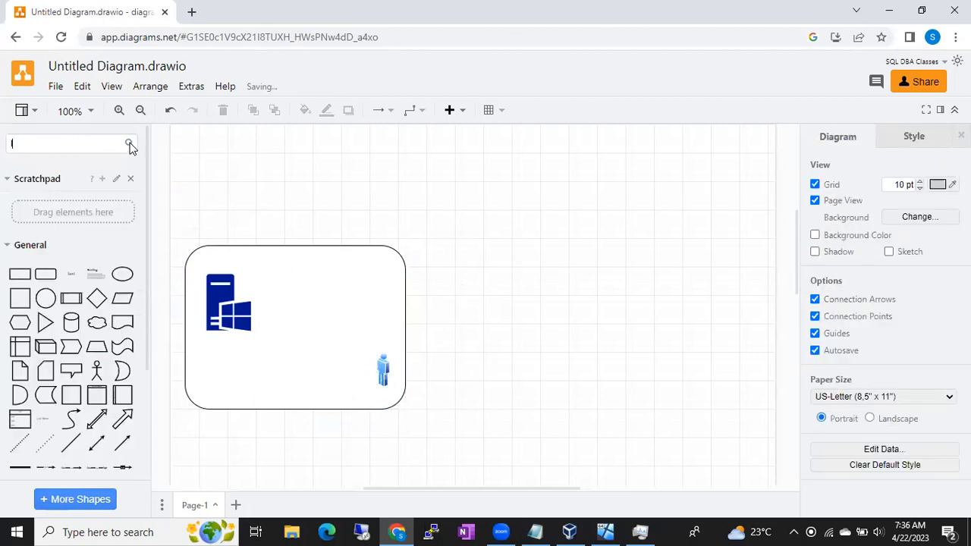
pyautogui.write('p')
pyautogui.press('Return')
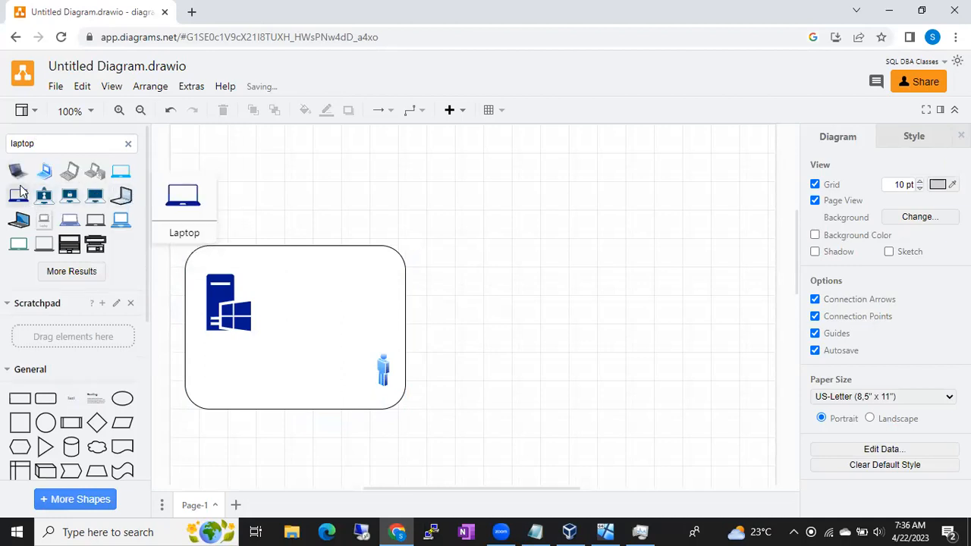
pyautogui.click(18, 171)
pyautogui.moveTo(461, 295); pyautogui.dragTo(328, 361)
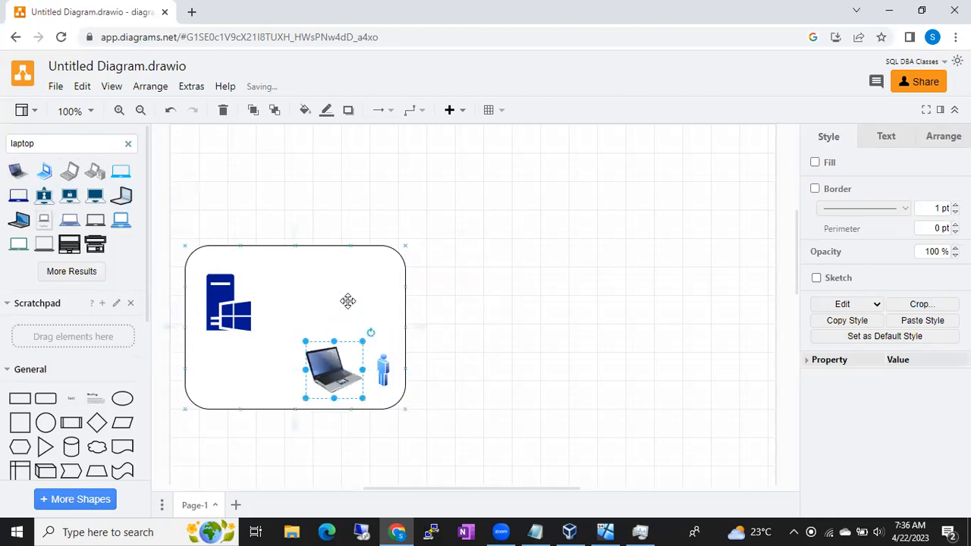
# - Shrink the laptop image slightly and position it close beside the user figure
pyautogui.click(347, 299)
pyautogui.click(337, 372)
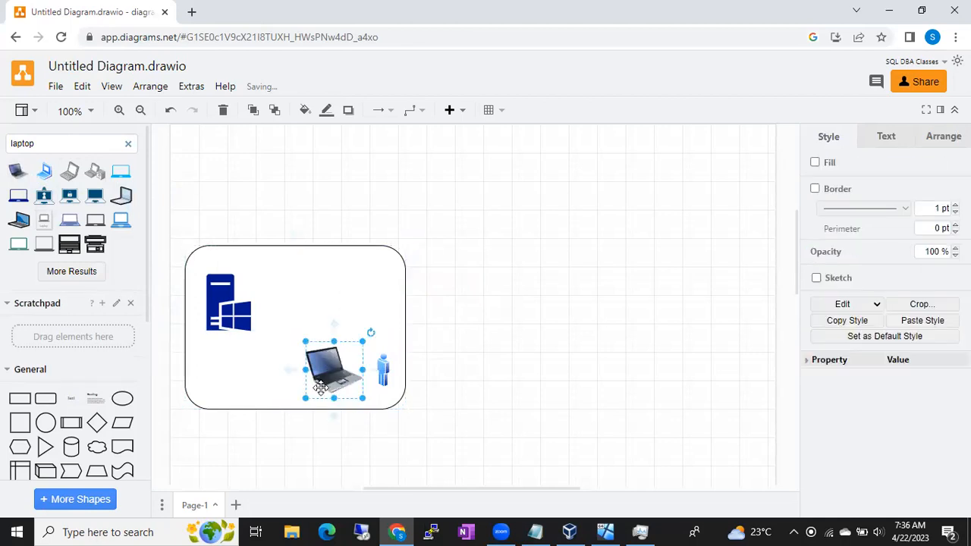
pyautogui.moveTo(305, 398); pyautogui.dragTo(345, 369)
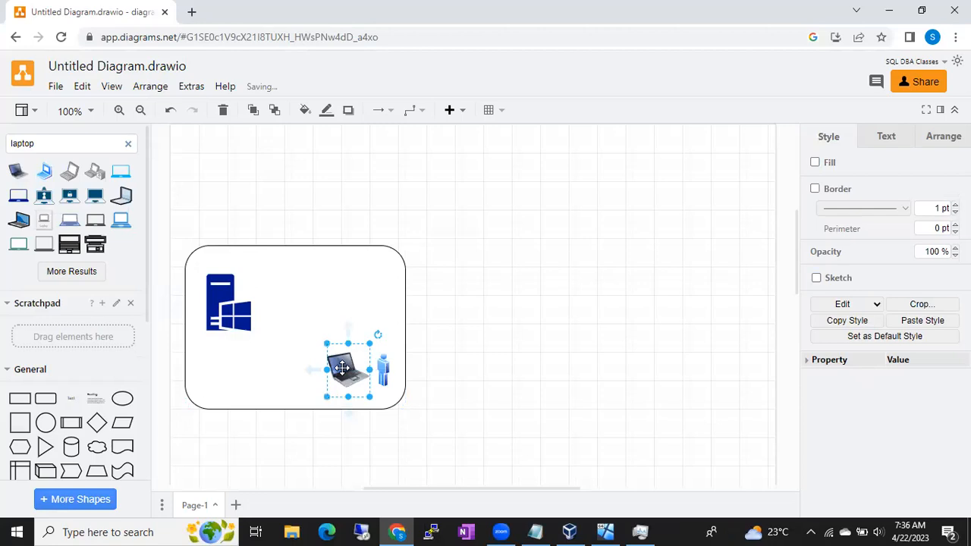
pyautogui.click(327, 298)
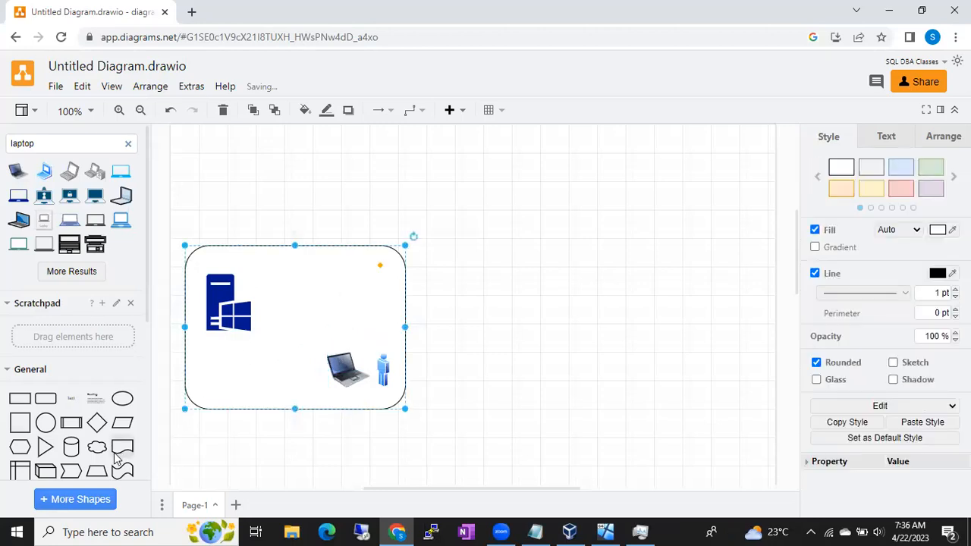
# - Add a directional connector running from the laptop to the Windows server icon, with the arrowhead at the server
pyautogui.scroll(-4, 101, 450)
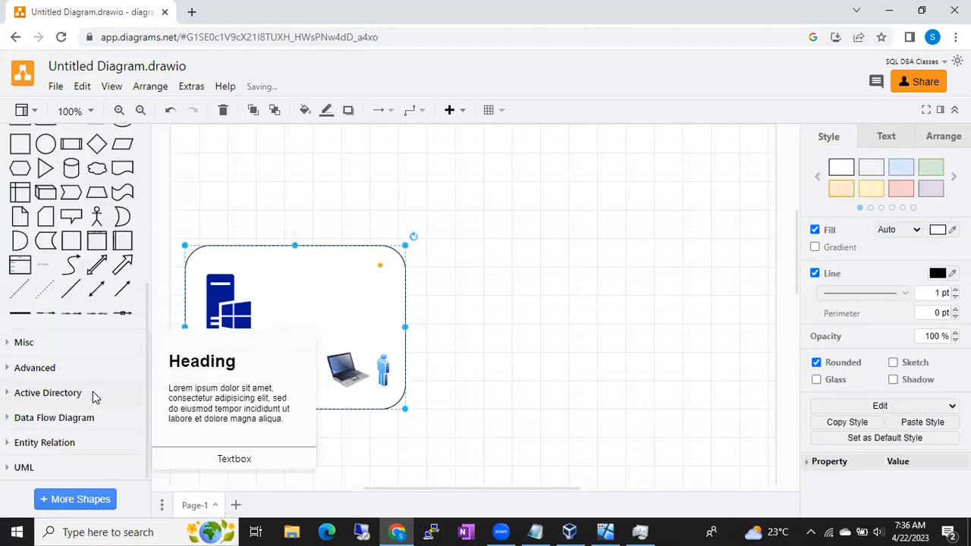
pyautogui.click(119, 296)
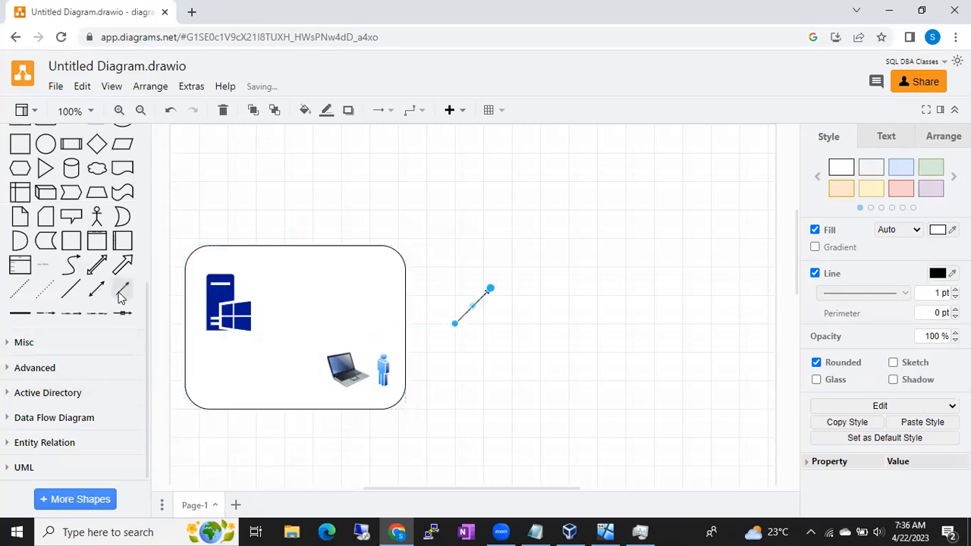
pyautogui.moveTo(455, 324); pyautogui.dragTo(327, 371)
pyautogui.moveTo(488, 289); pyautogui.dragTo(241, 310)
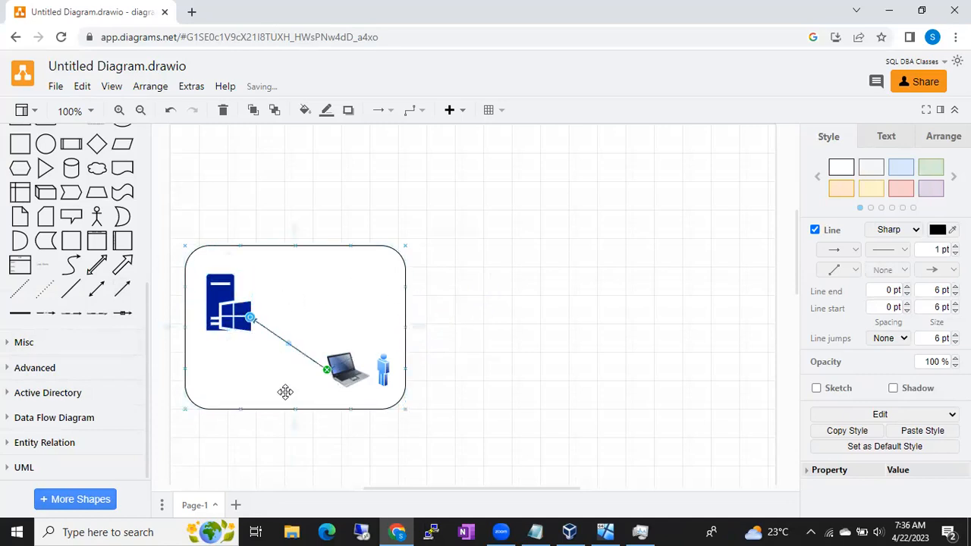
pyautogui.click(281, 392)
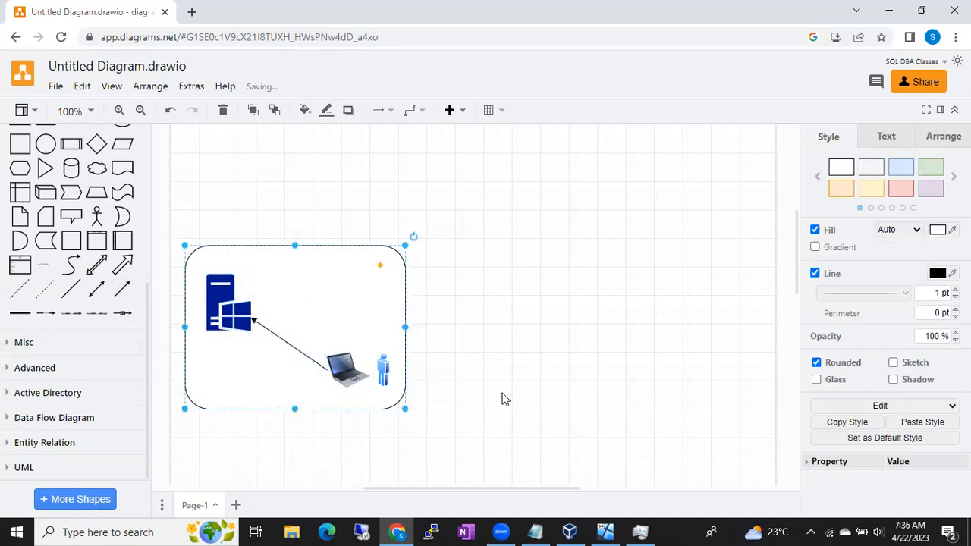
# - Launch Remote Desktop Connection on the host computer and bring its window to the front
pyautogui.click(15, 532)
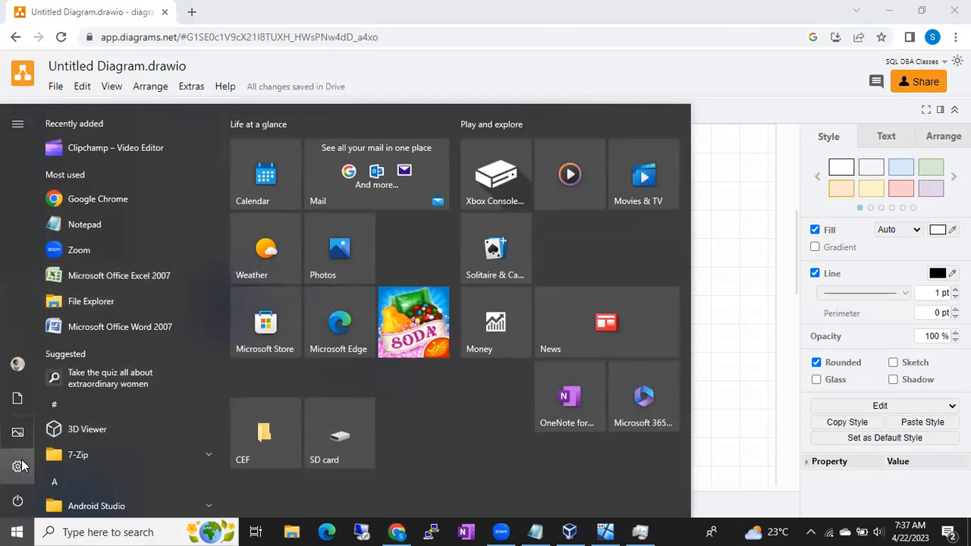
pyautogui.click(18, 531)
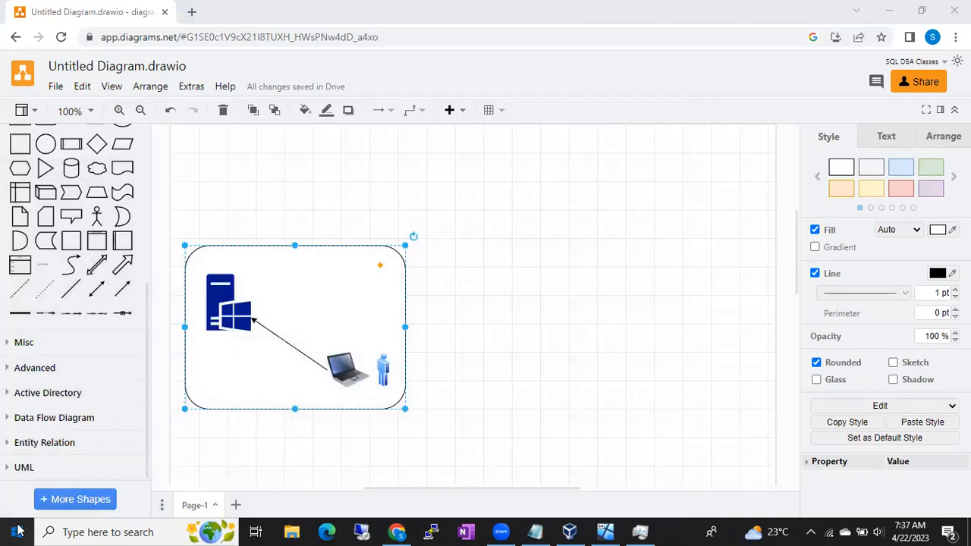
pyautogui.click(18, 530)
pyautogui.write('remo')
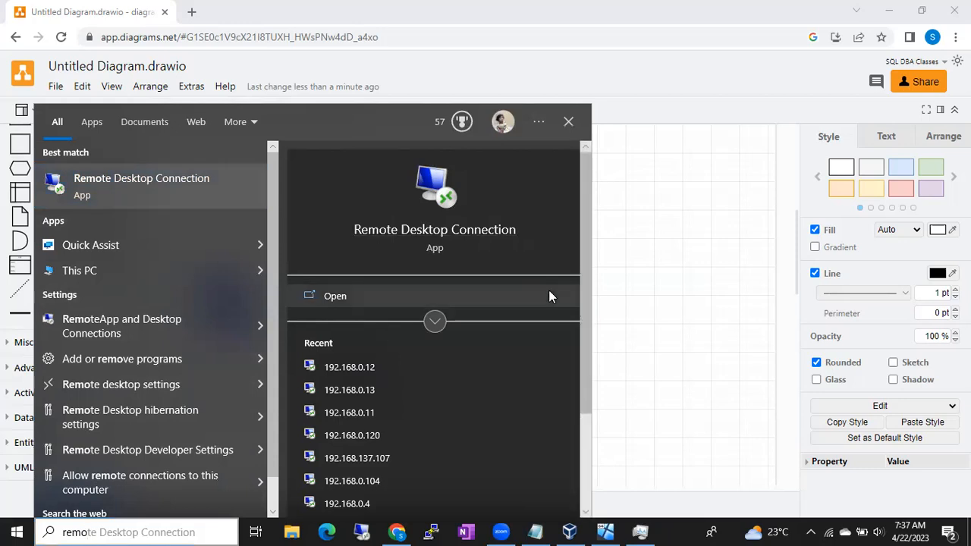
pyautogui.press('Return')
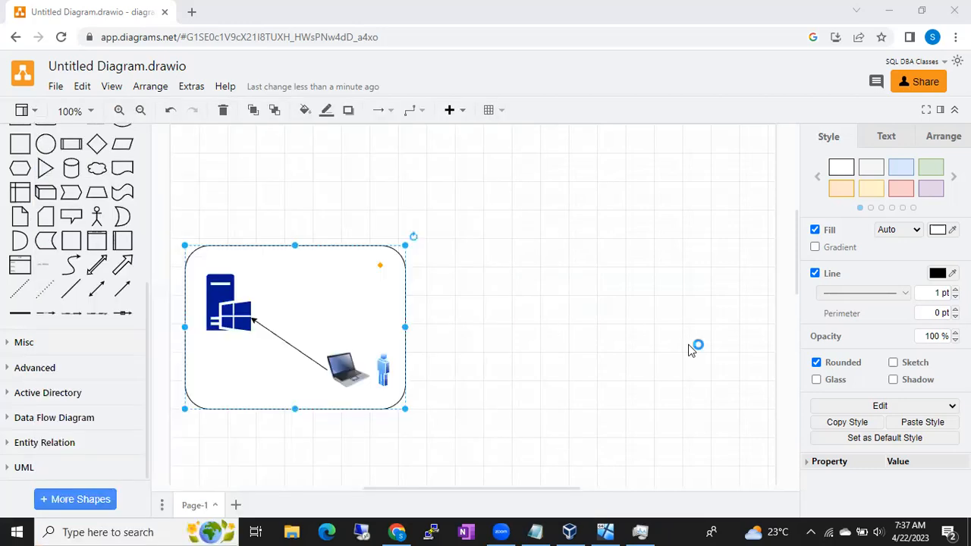
pyautogui.click(226, 311)
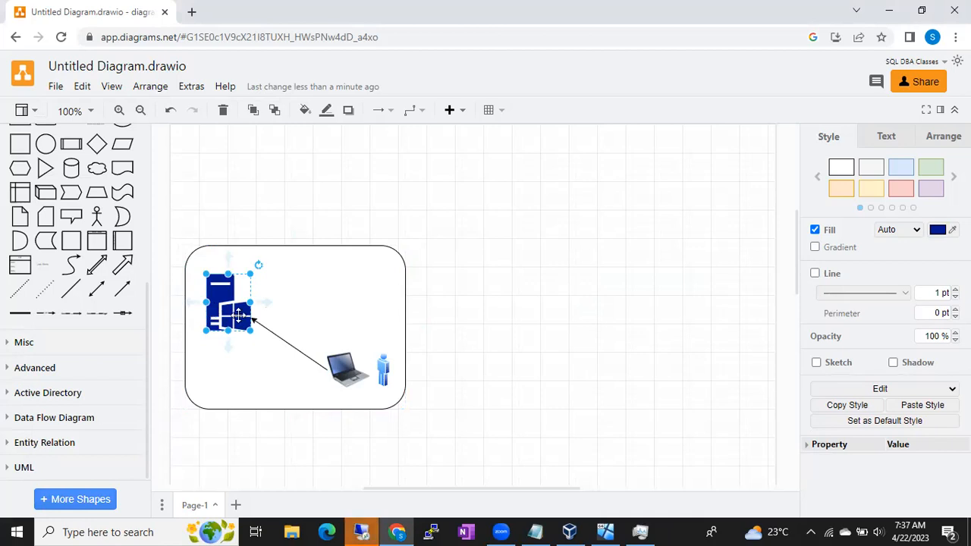
pyautogui.click(347, 386)
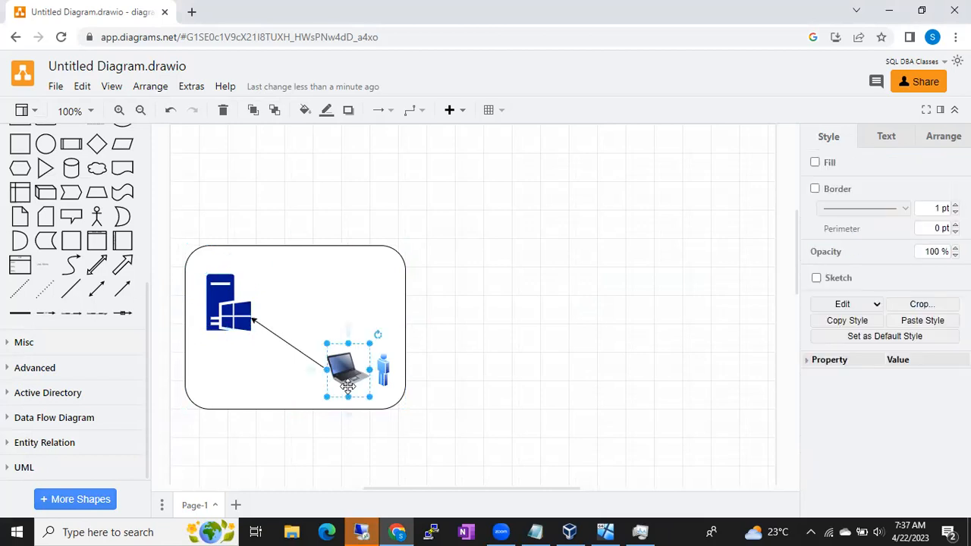
pyautogui.click(367, 530)
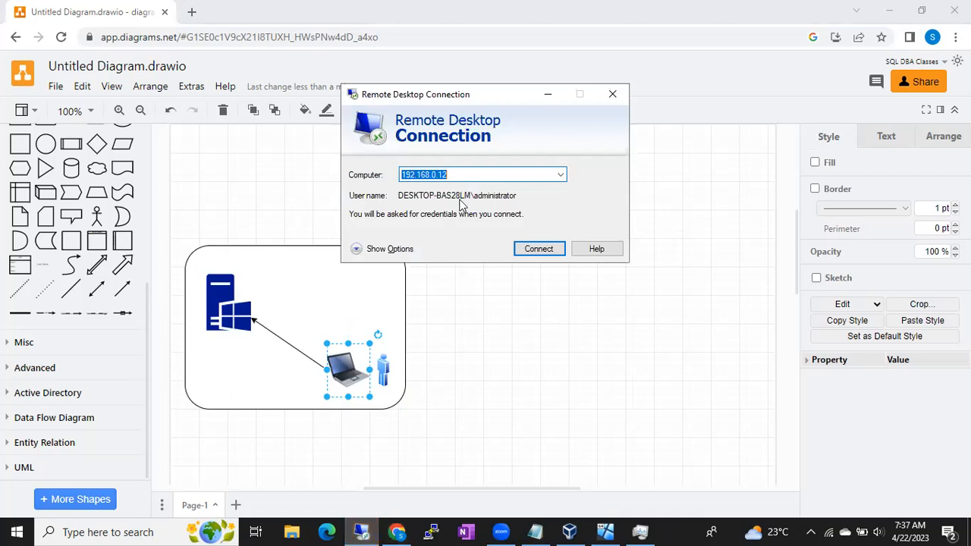
# - Add the text label "192.168.0.12" to the diagram and place it just above the Windows server icon
pyautogui.click(533, 451)
pyautogui.doubleClick(533, 450)
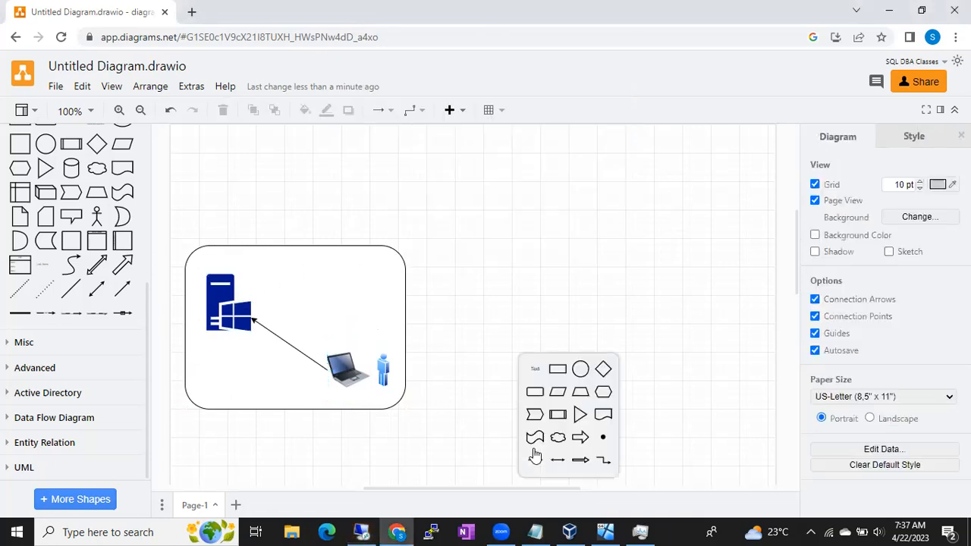
pyautogui.click(535, 372)
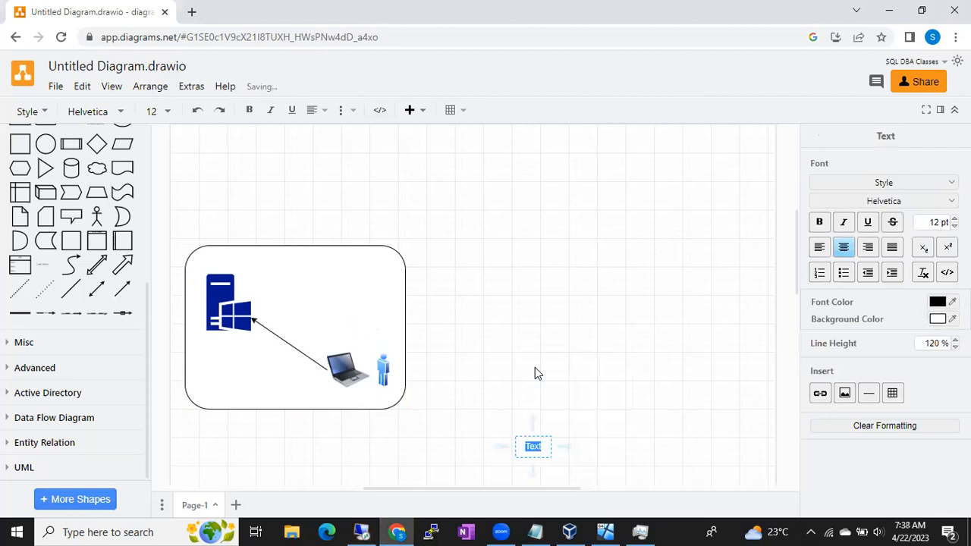
pyautogui.write('11')
pyautogui.press('BackSpace')
pyautogui.write('92.168.0.12')
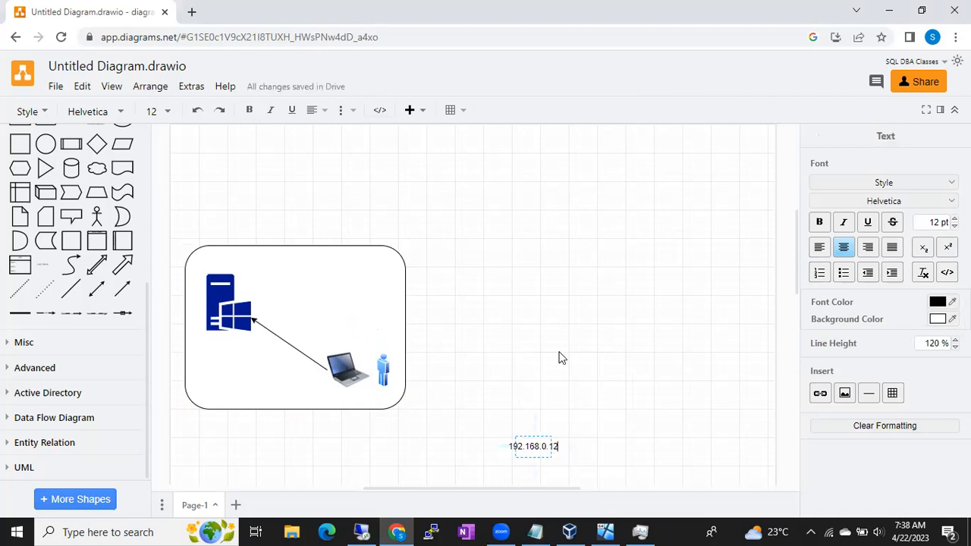
pyautogui.click(559, 358)
pyautogui.moveTo(541, 445); pyautogui.dragTo(224, 257)
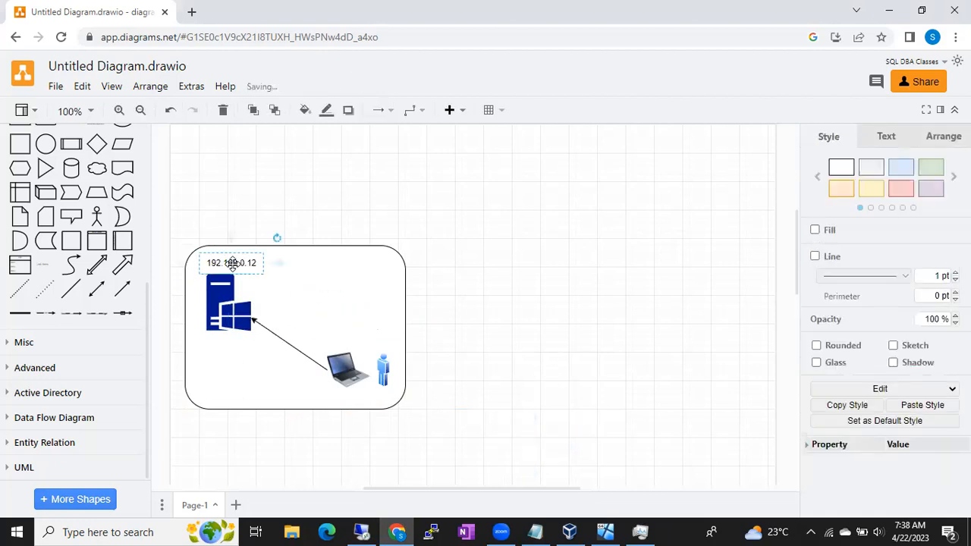
# - Switch to the Notepad notes and add the line "Tickets" below "RDP/RDC"
pyautogui.click(361, 532)
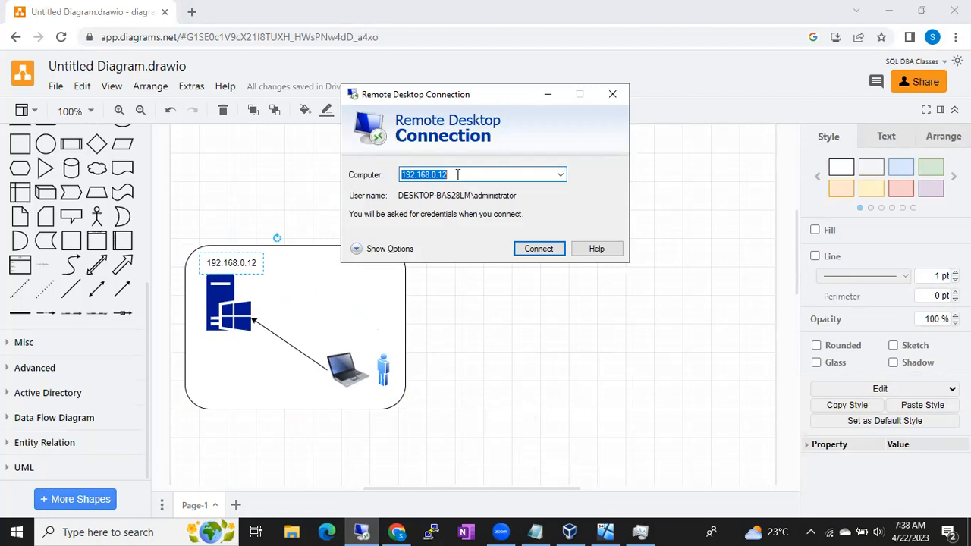
pyautogui.click(535, 531)
pyautogui.press('Return')
pyautogui.write('Tickets')
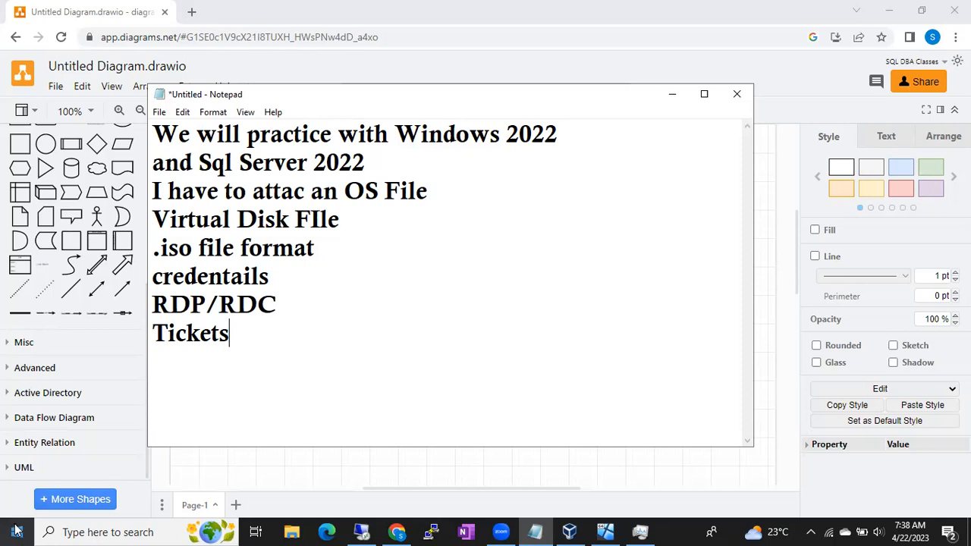
# - Start a Remote Desktop connection to 192.168.0.12, and go back to the network diagram in the browser
pyautogui.click(362, 531)
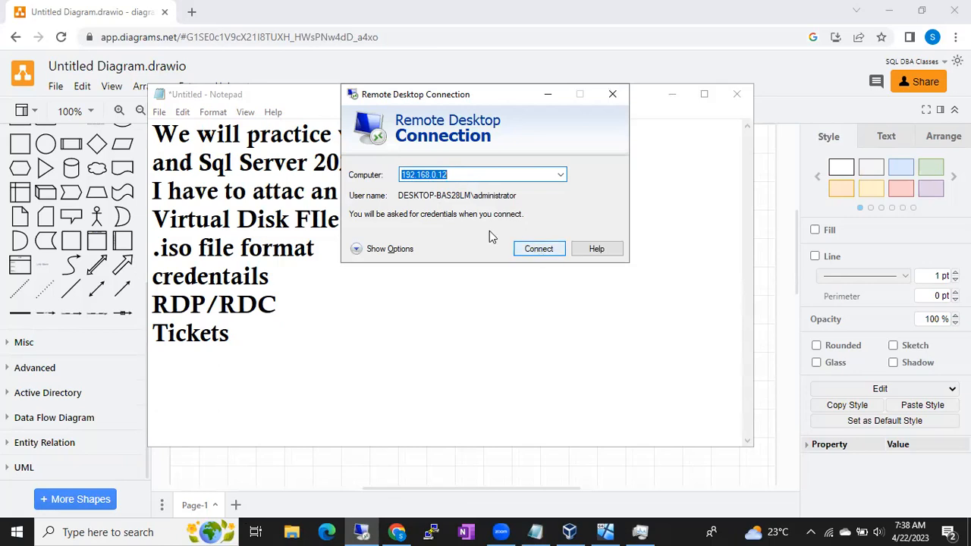
pyautogui.click(527, 250)
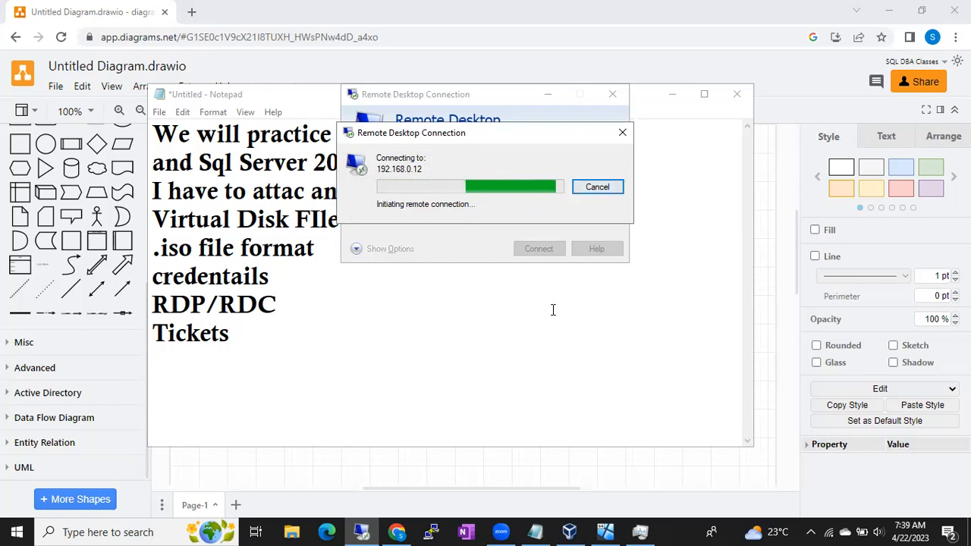
pyautogui.click(689, 477)
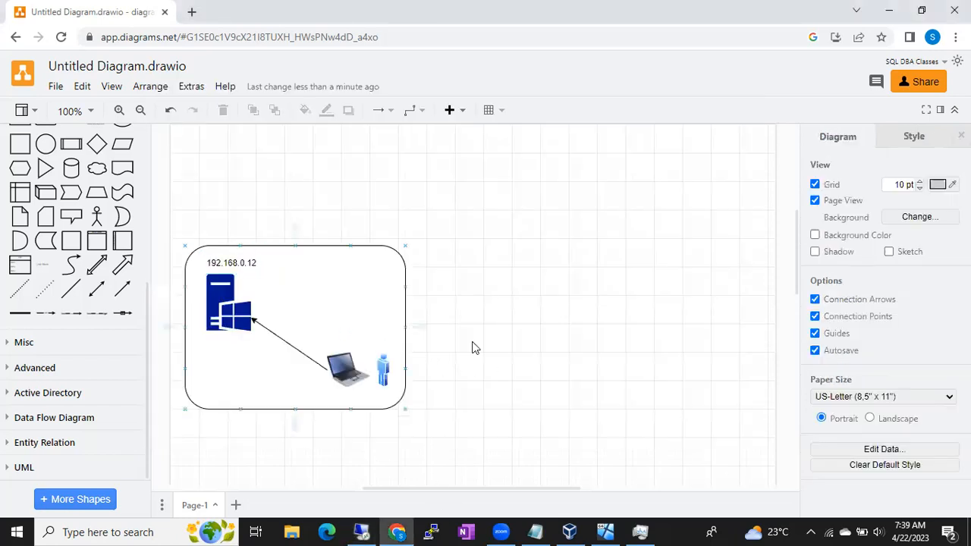
# - Add a bold text label "Accenture" and place it centered just above the rounded rectangle
pyautogui.doubleClick(534, 365)
pyautogui.click(536, 363)
pyautogui.write('Accentur')
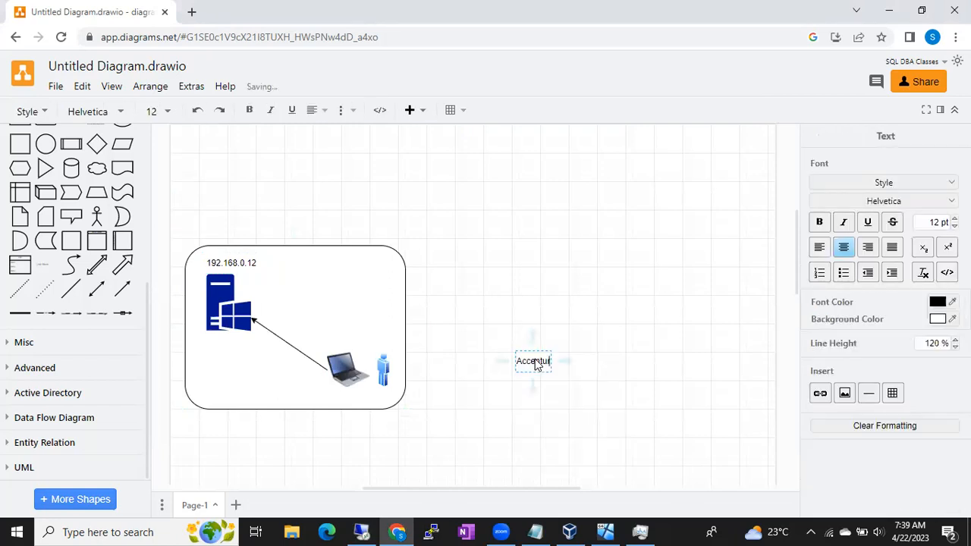
pyautogui.write('e')
pyautogui.click(527, 275)
pyautogui.click(546, 370)
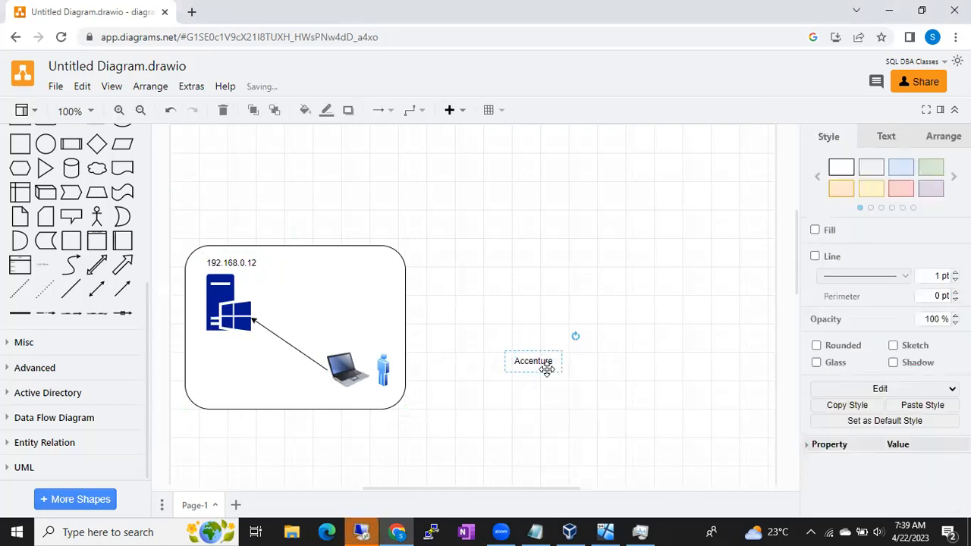
pyautogui.moveTo(546, 369); pyautogui.dragTo(302, 240)
# - Search the shapes for "home", insert the blue house image, enlarge it and place it near the page's right edge
pyautogui.doubleClick(486, 321)
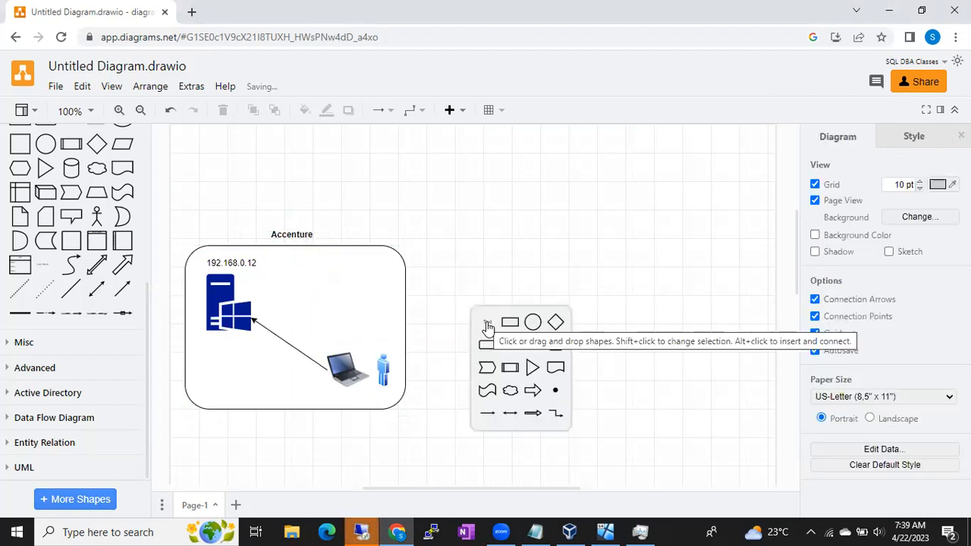
pyautogui.scroll(4, 91, 150)
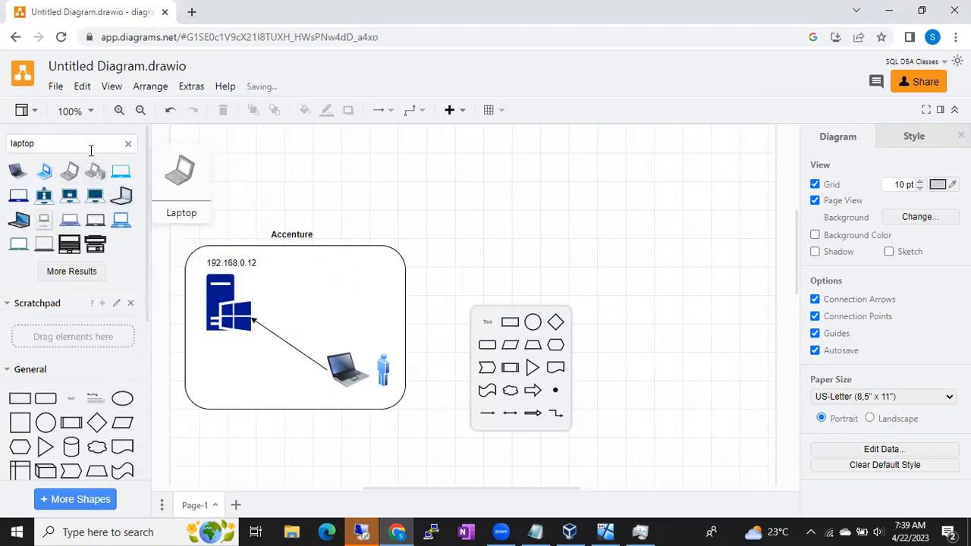
pyautogui.click(128, 143)
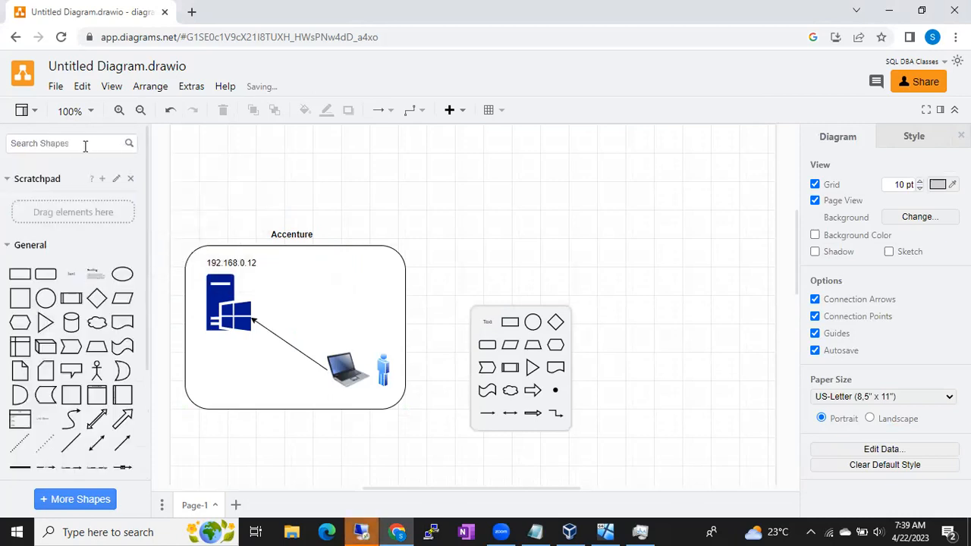
pyautogui.write('home')
pyautogui.press('Return')
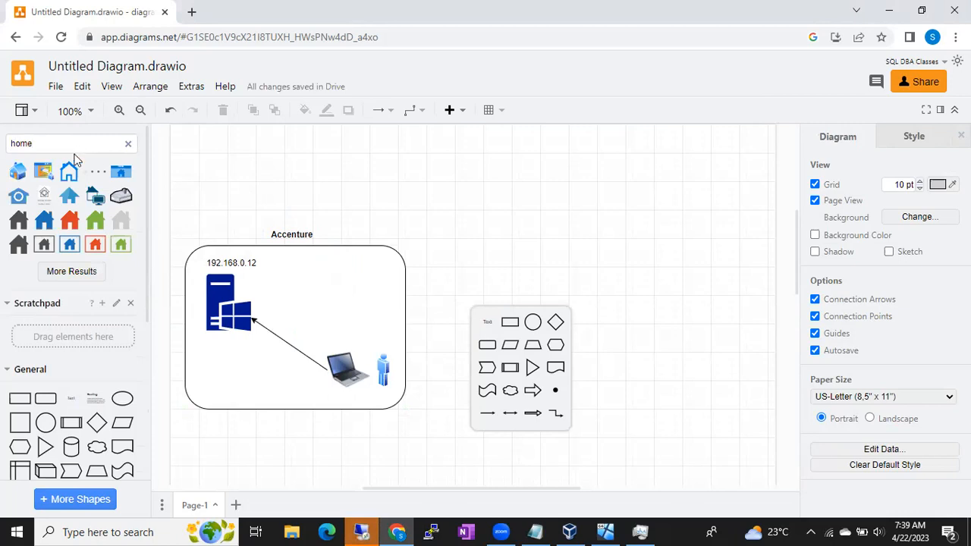
pyautogui.click(18, 173)
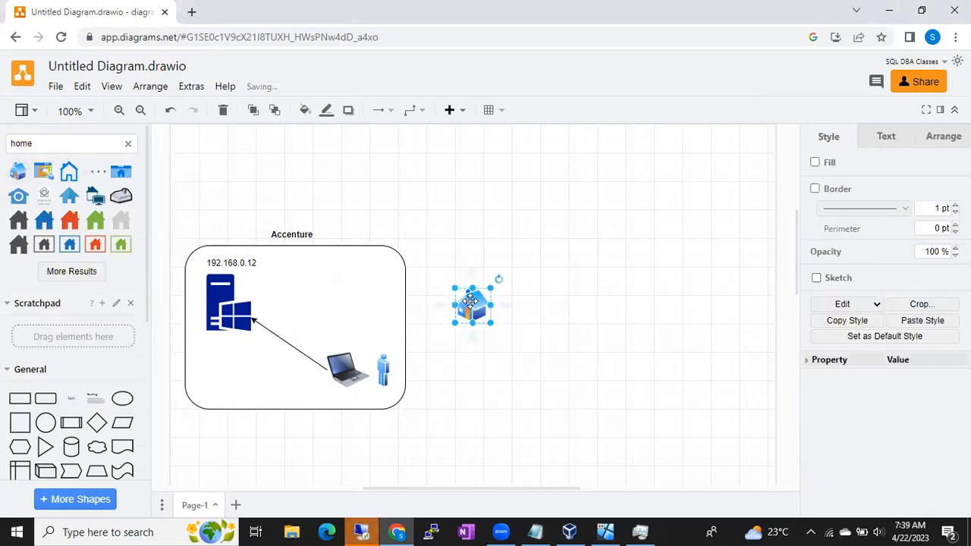
pyautogui.moveTo(472, 304); pyautogui.dragTo(705, 383)
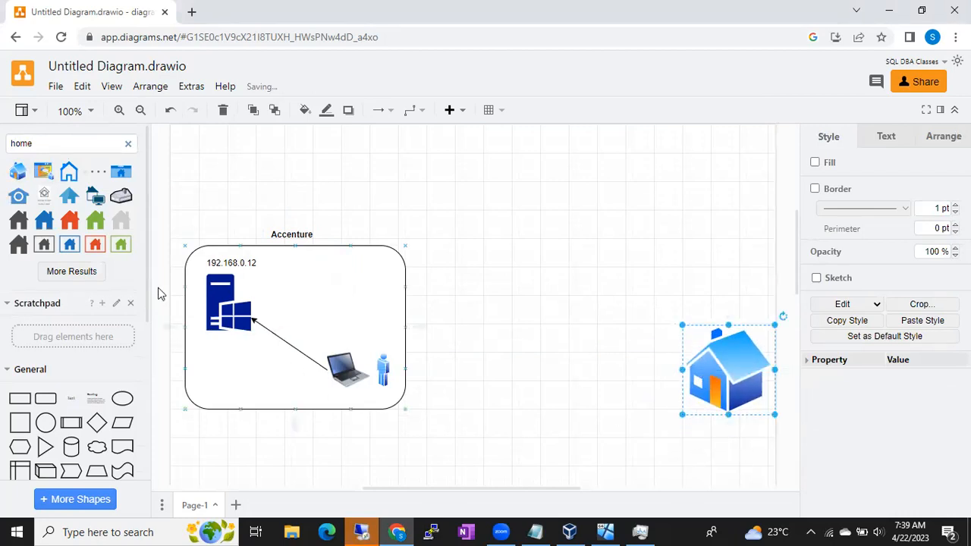
# - Duplicate the laptop image and place the copy just above the house, moving the house down to make room
pyautogui.click(353, 383)
pyautogui.moveTo(349, 377); pyautogui.dragTo(712, 310)
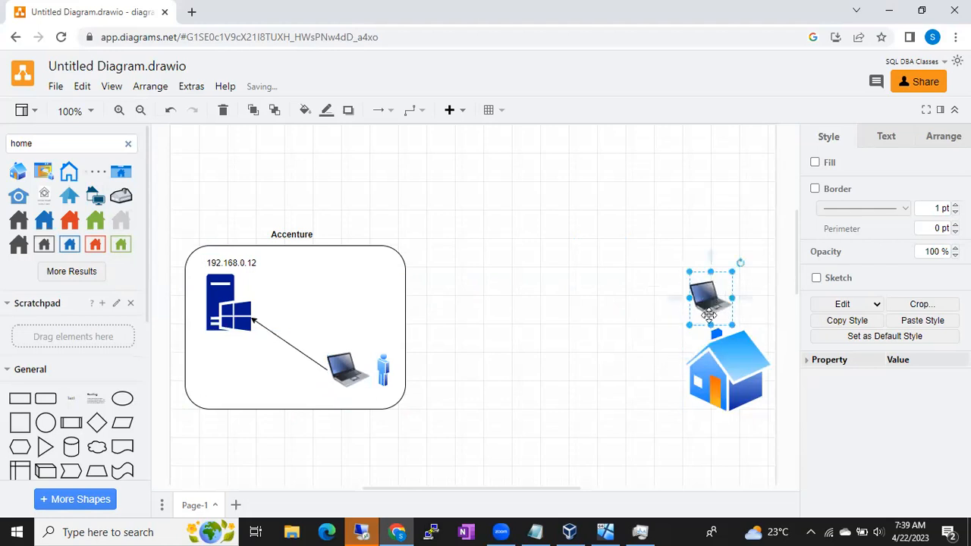
pyautogui.moveTo(721, 369); pyautogui.dragTo(721, 401)
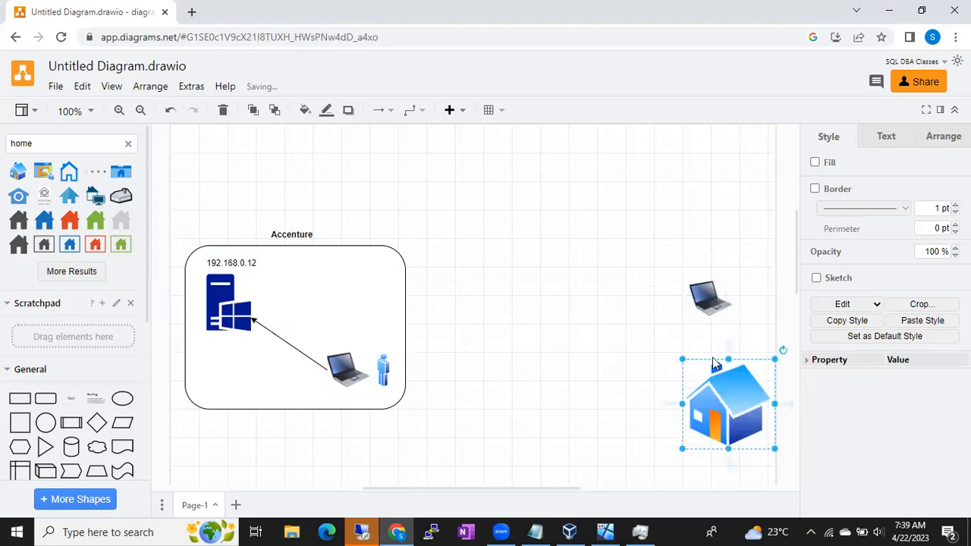
pyautogui.moveTo(703, 297); pyautogui.dragTo(718, 328)
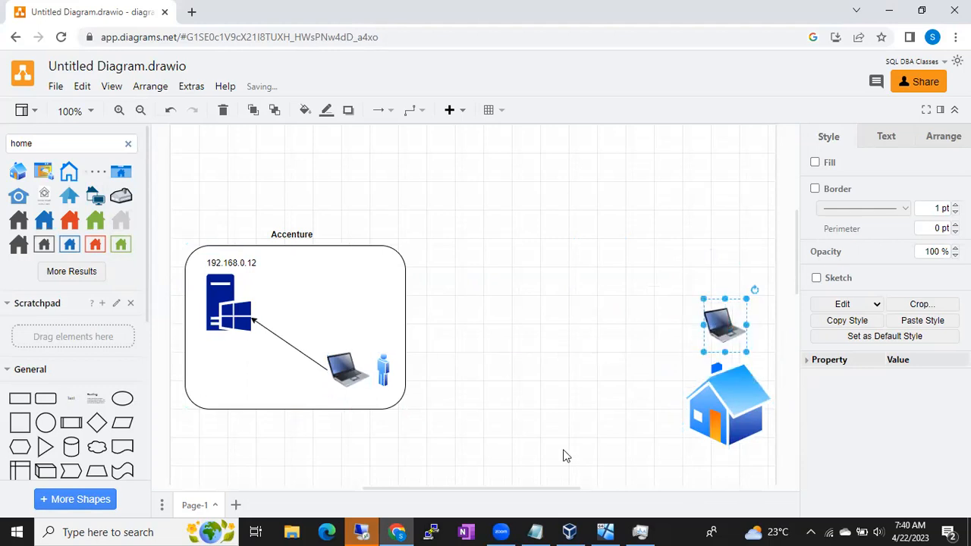
pyautogui.moveTo(724, 415); pyautogui.dragTo(726, 447)
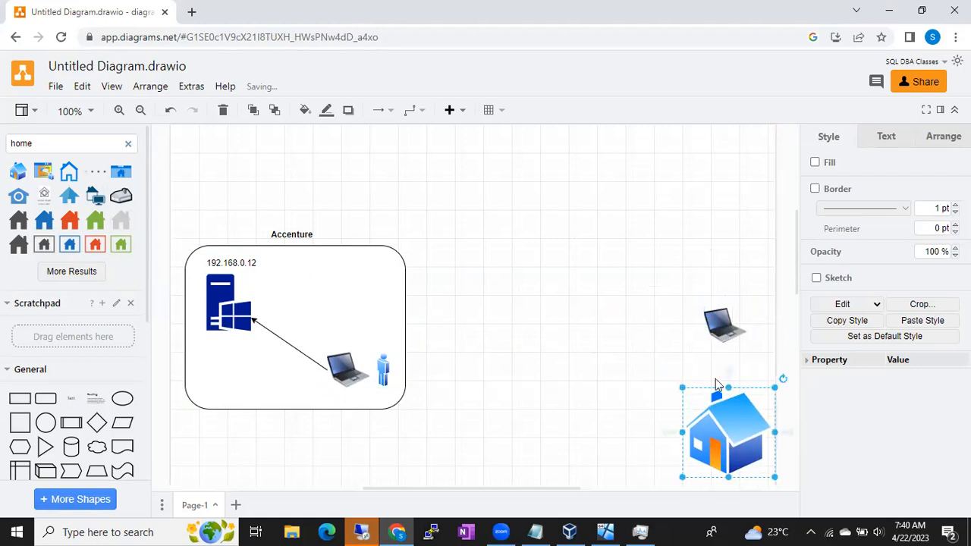
pyautogui.moveTo(721, 328); pyautogui.dragTo(720, 352)
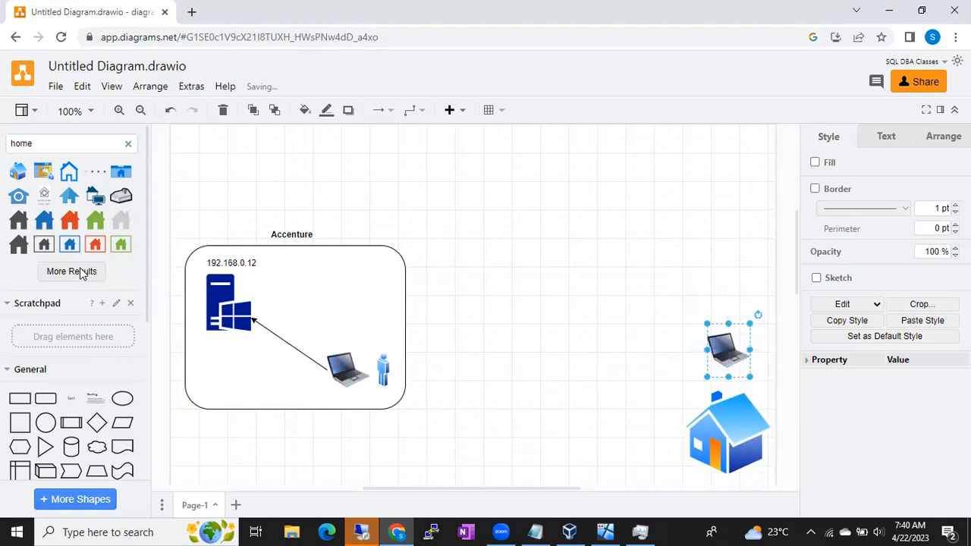
# - Search the shapes for "router", insert the wireless router image with two antennas and position it above the laptop by the house
pyautogui.click(128, 144)
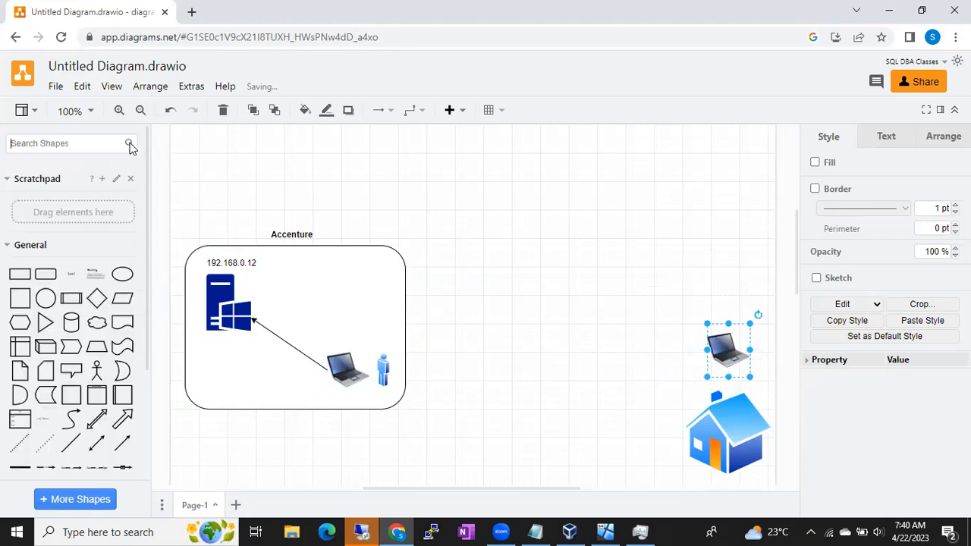
pyautogui.write('router')
pyautogui.press('Return')
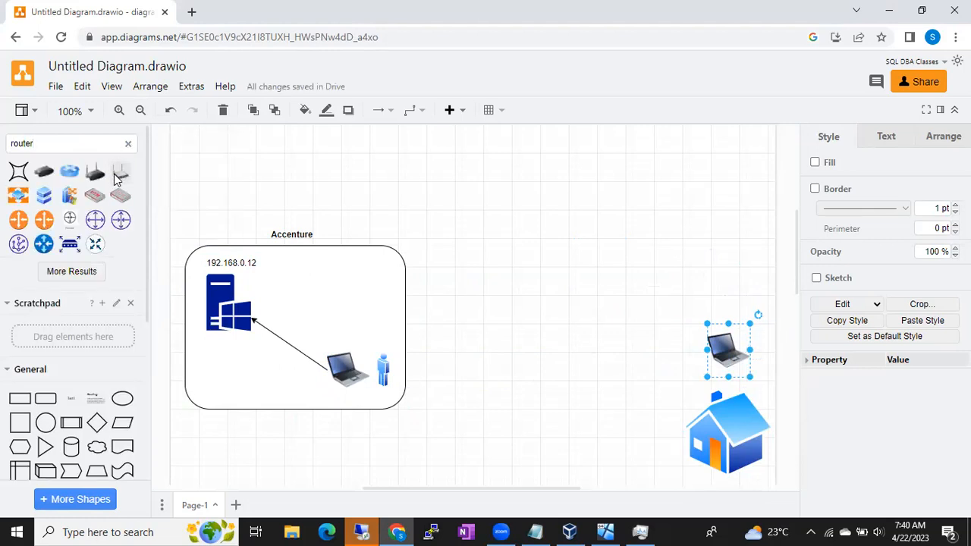
pyautogui.click(113, 174)
pyautogui.moveTo(469, 312); pyautogui.dragTo(720, 287)
pyautogui.moveTo(726, 350); pyautogui.dragTo(727, 357)
pyautogui.moveTo(719, 288); pyautogui.dragTo(717, 292)
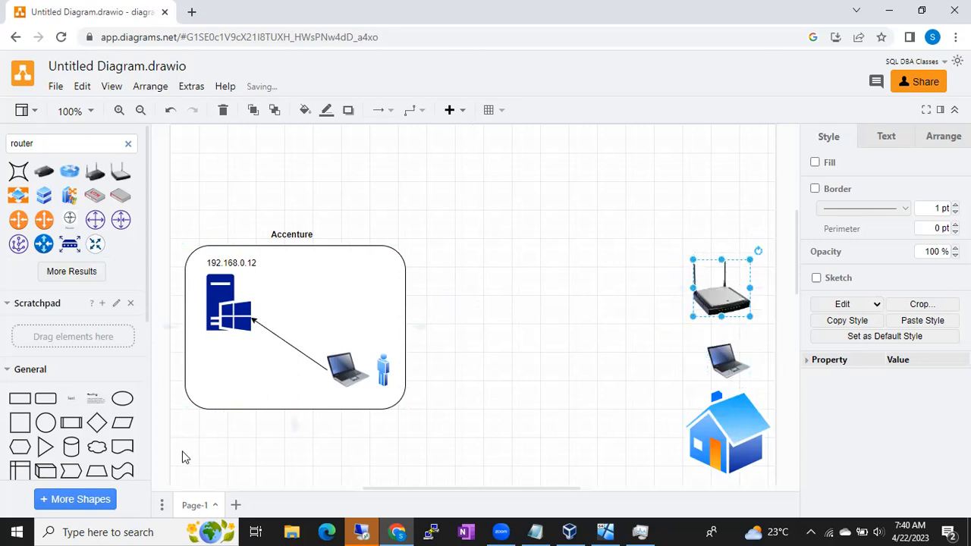
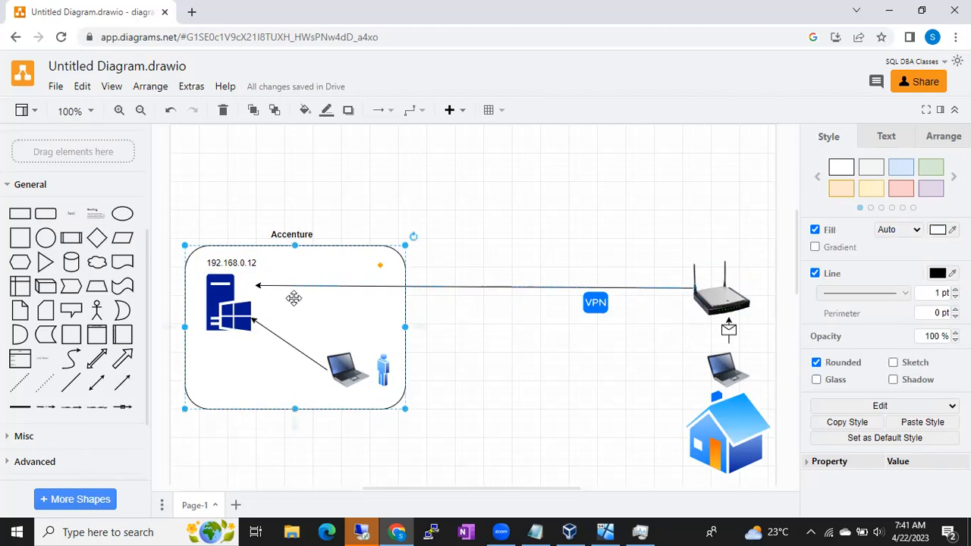
pyautogui.click(238, 261)
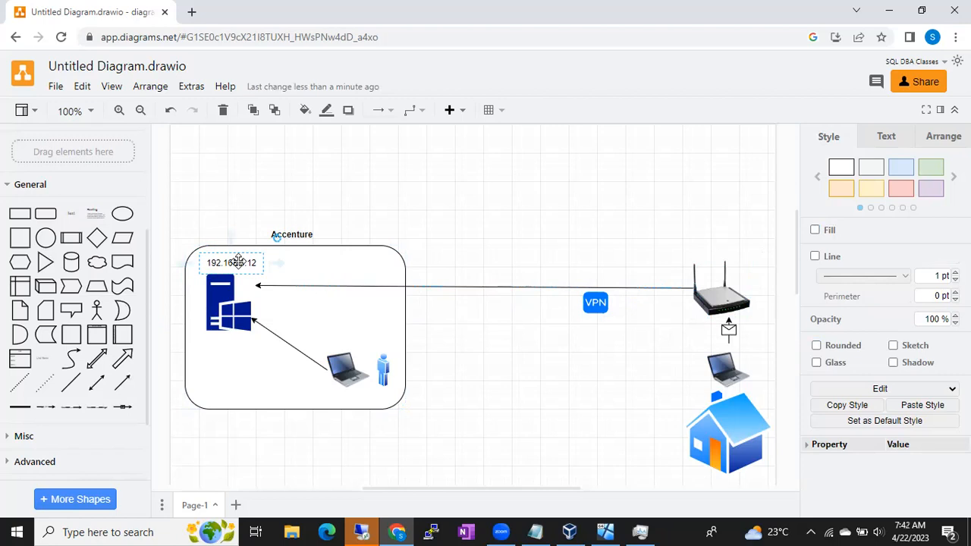
pyautogui.click(341, 316)
pyautogui.click(336, 312)
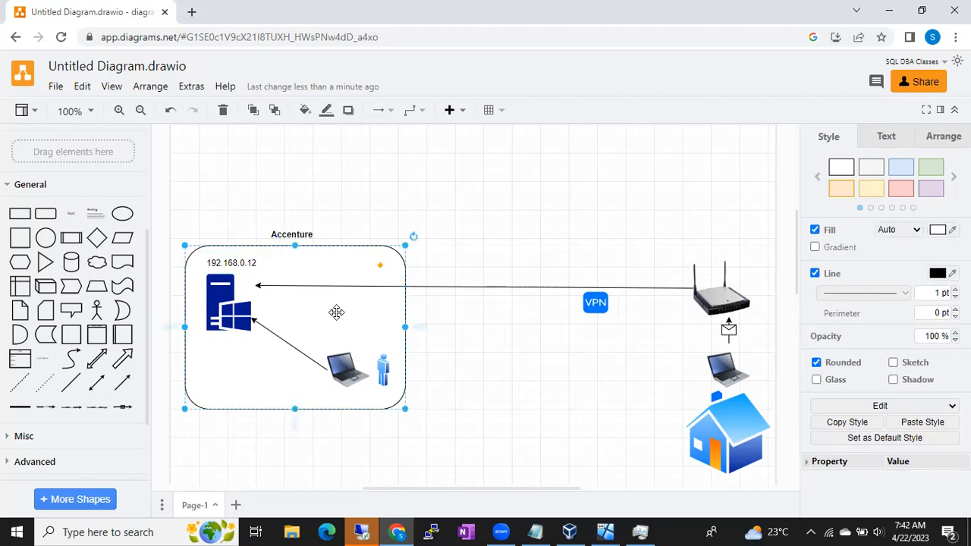
# - Shorten the router's arrow so it ends beside the VPN icon, and move the icon up in line with it
pyautogui.click(595, 299)
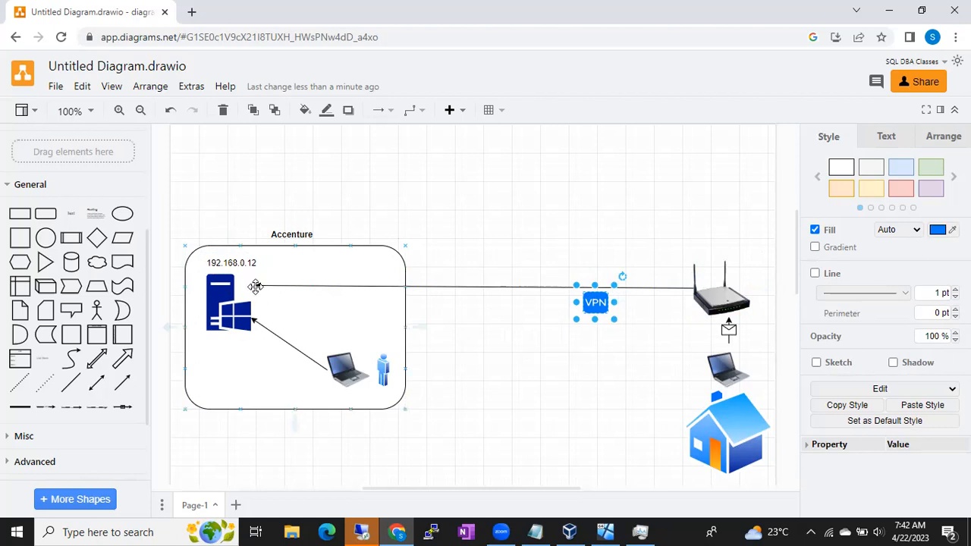
pyautogui.moveTo(259, 291); pyautogui.dragTo(592, 287)
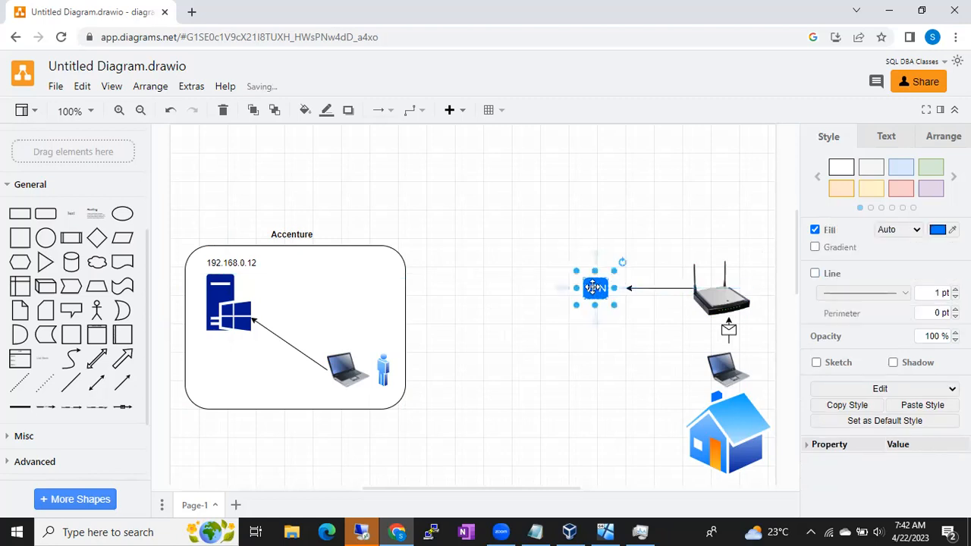
# - Add a straight directional connector running from the VPN icon to the nearest edge of the Accenture rounded rectangle
pyautogui.click(121, 383)
pyautogui.moveTo(454, 323); pyautogui.dragTo(581, 285)
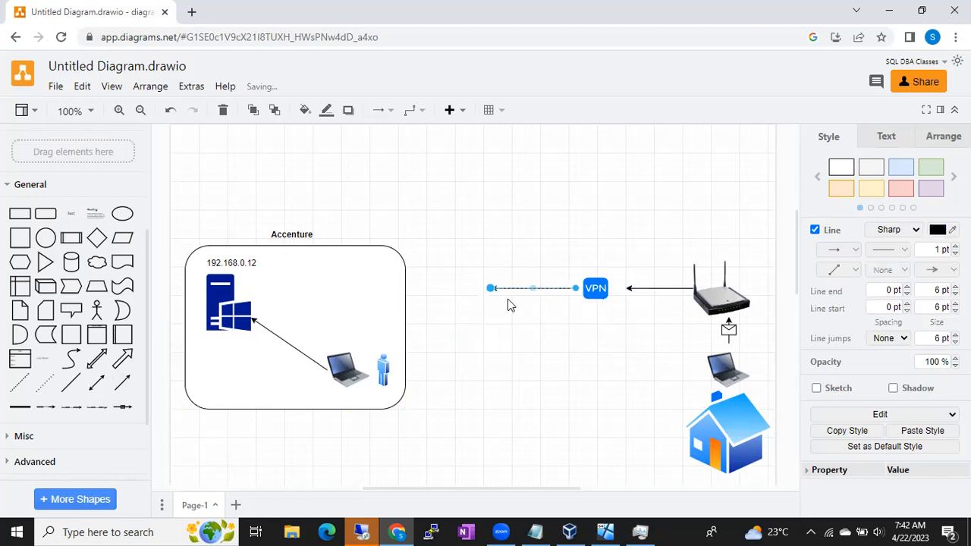
pyautogui.moveTo(491, 294); pyautogui.dragTo(407, 293)
pyautogui.click(477, 324)
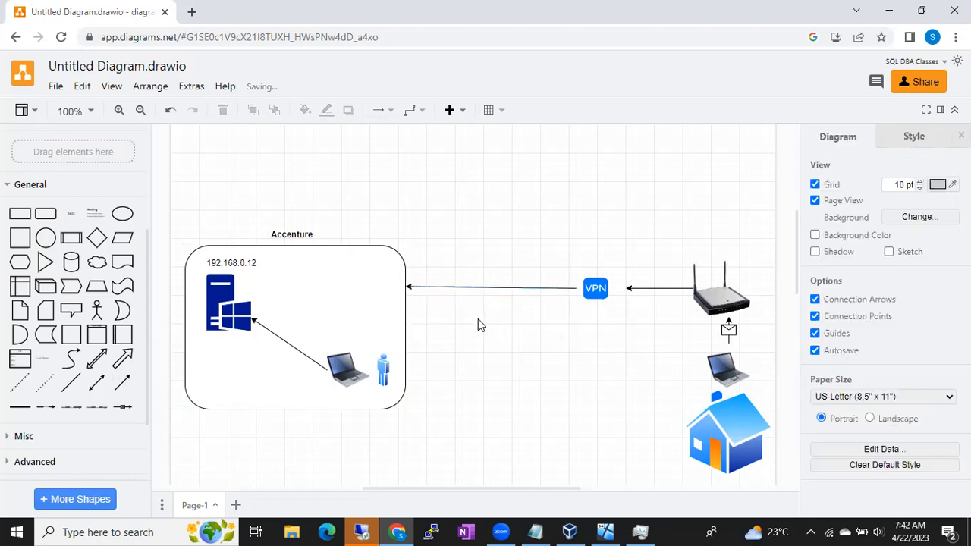
pyautogui.click(410, 293)
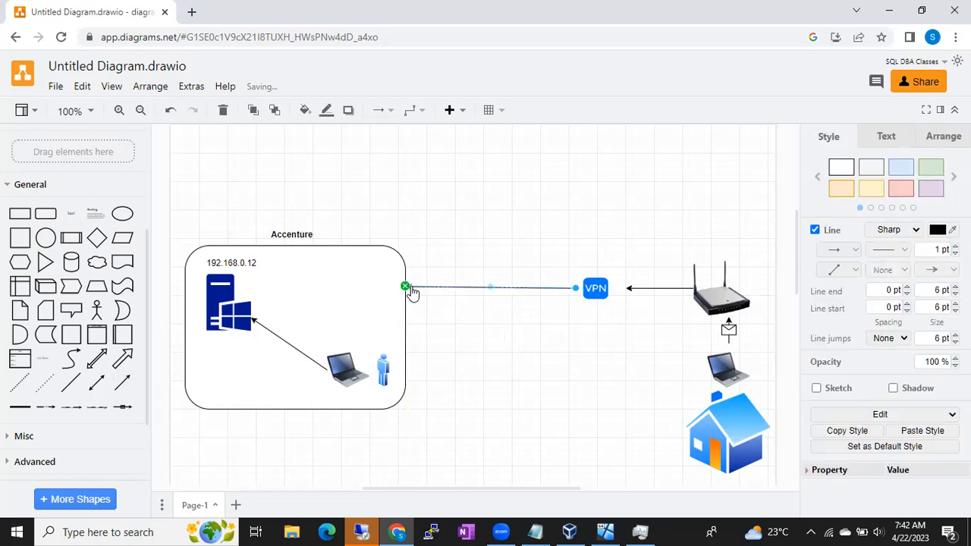
pyautogui.moveTo(406, 291); pyautogui.dragTo(406, 289)
pyautogui.click(478, 336)
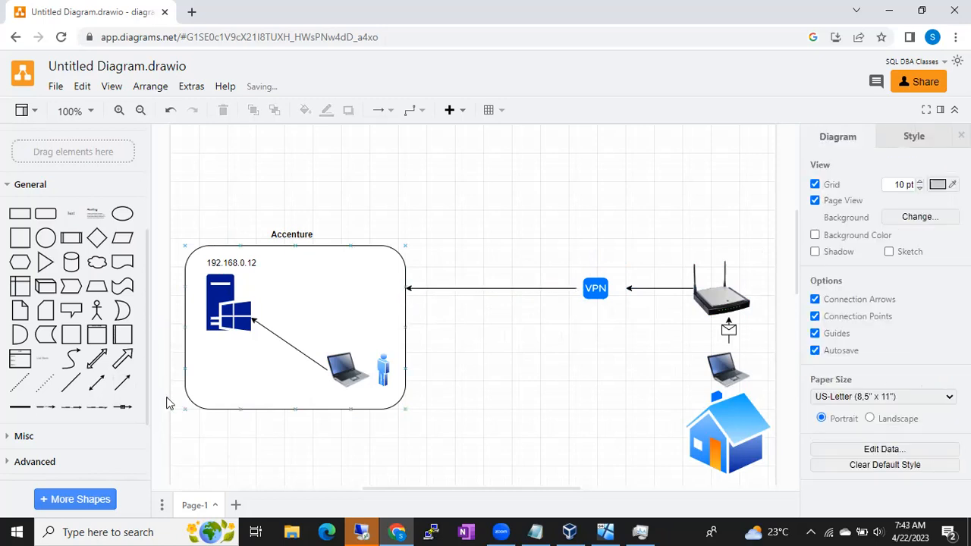
# - Add a directional connector from the laptop above the house to the Windows server inside the Accenture rectangle
pyautogui.click(119, 391)
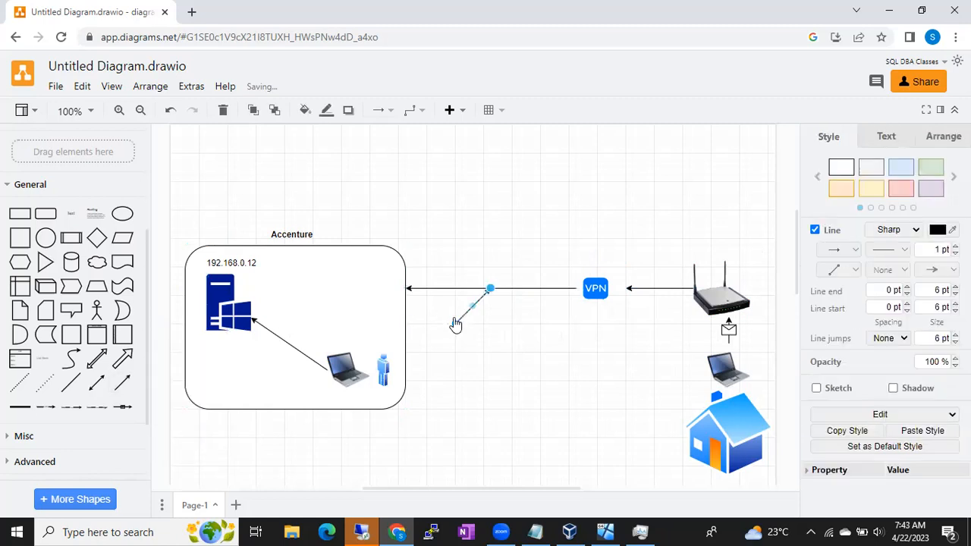
pyautogui.moveTo(454, 323); pyautogui.dragTo(724, 367)
pyautogui.moveTo(496, 288); pyautogui.dragTo(239, 289)
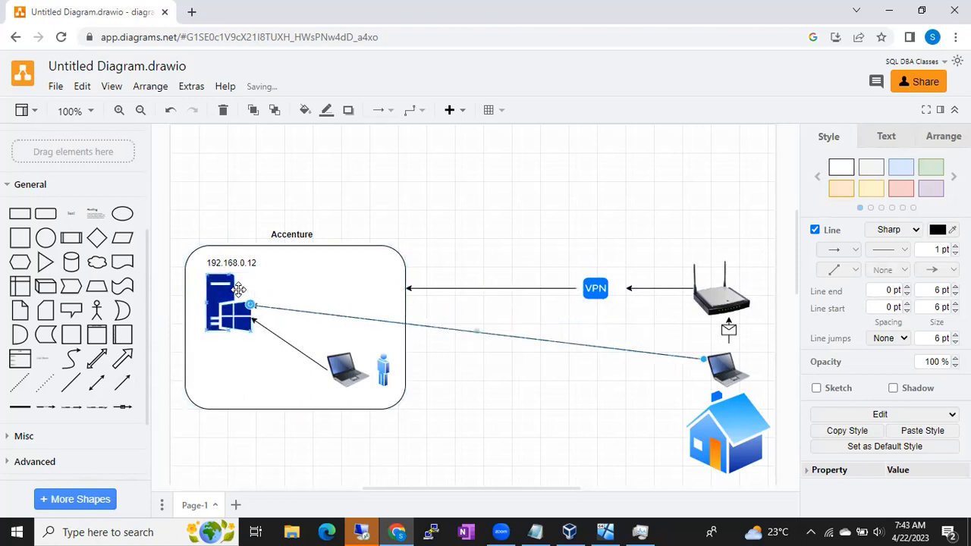
pyautogui.click(508, 358)
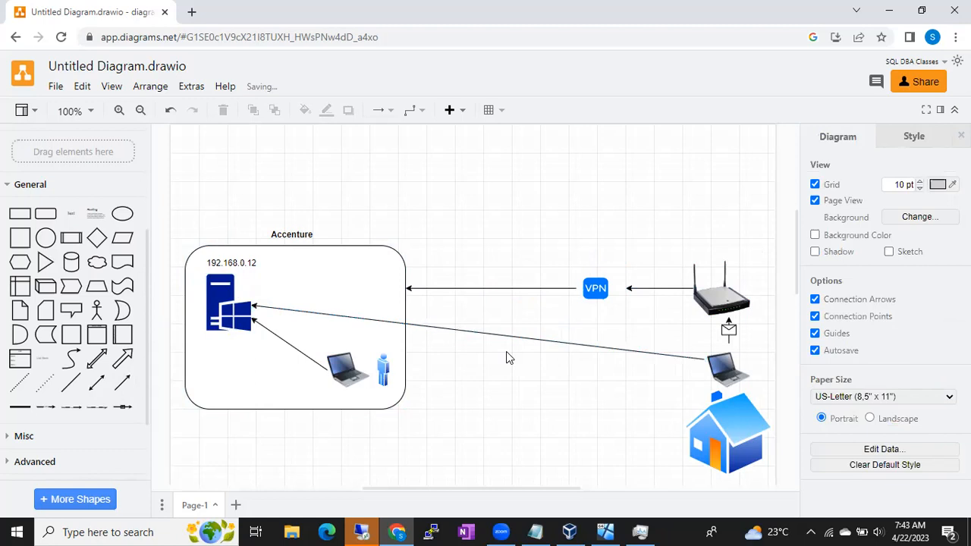
# - Select the VPN icon in the diagram and show the hidden system tray icons
pyautogui.click(590, 289)
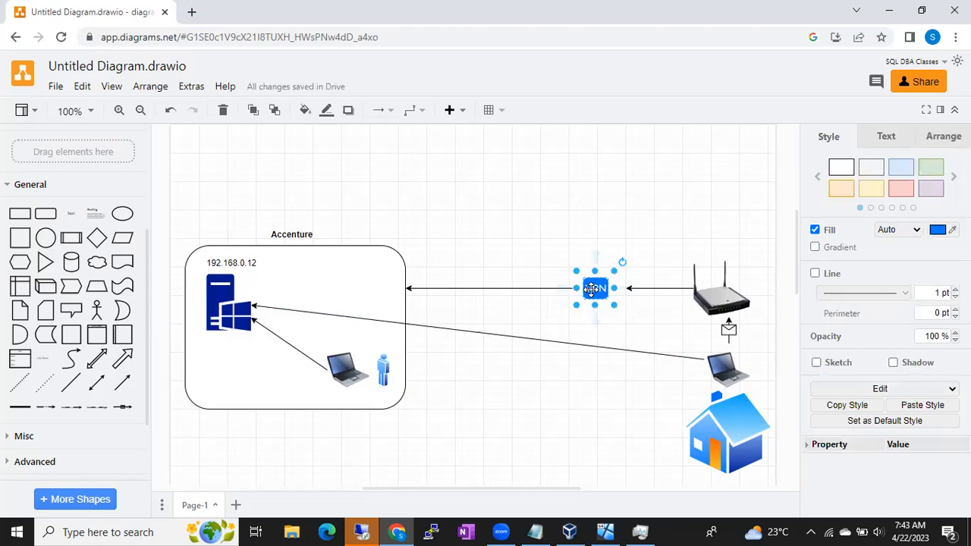
pyautogui.click(810, 531)
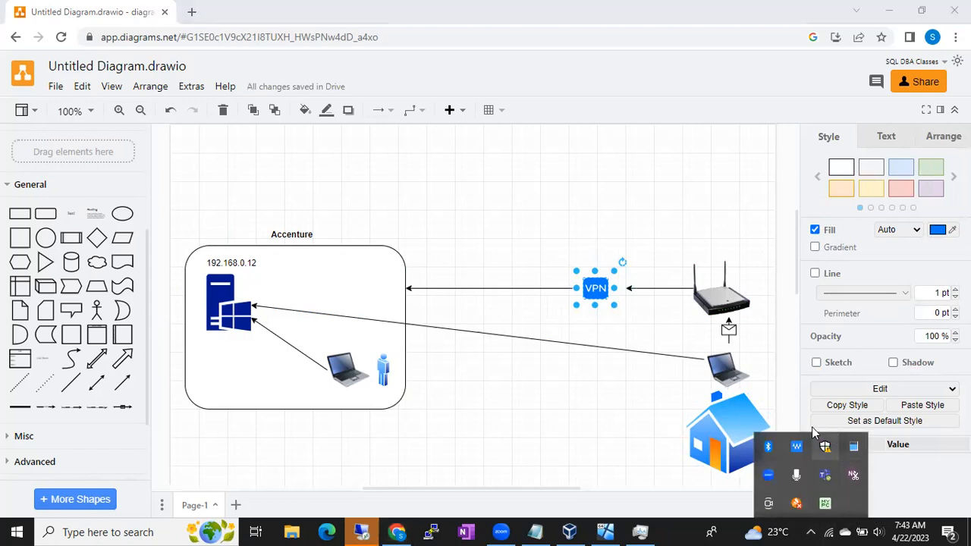
pyautogui.click(811, 531)
pyautogui.click(811, 531)
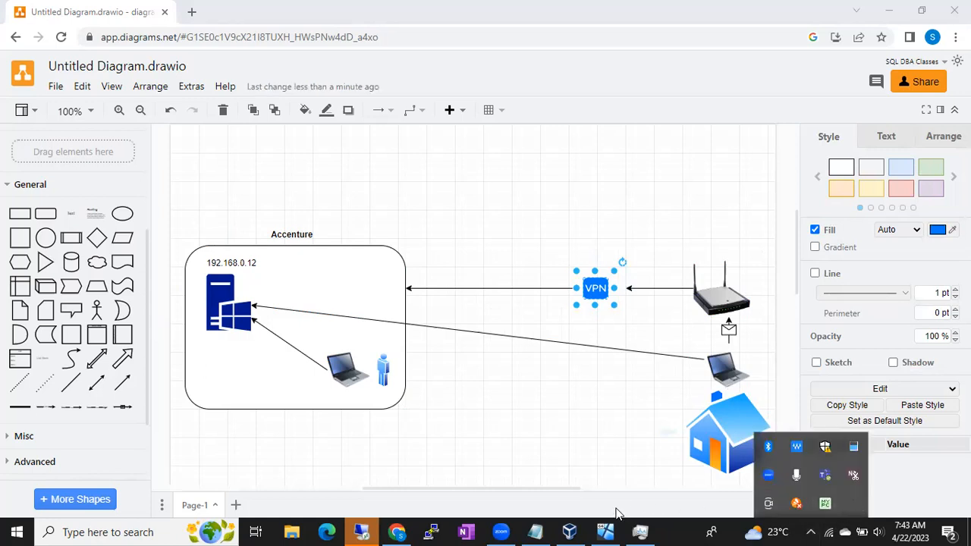
# - Switch to Notepad and add the lines "cisco any connect", "Global Protect" and "Open VPN" below "Tickets"
pyautogui.click(535, 531)
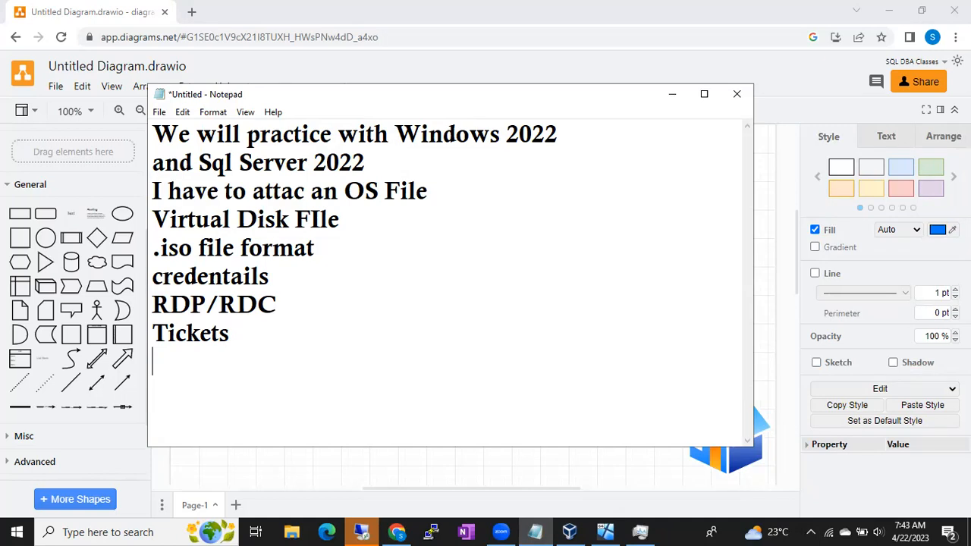
pyautogui.write('cisco any ')
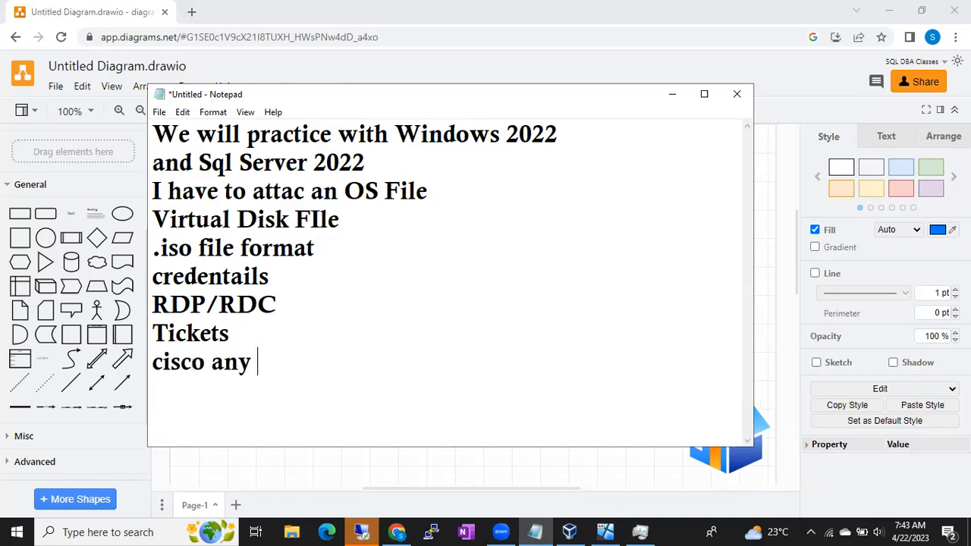
pyautogui.write('connect')
pyautogui.press('Return')
pyautogui.write('G')
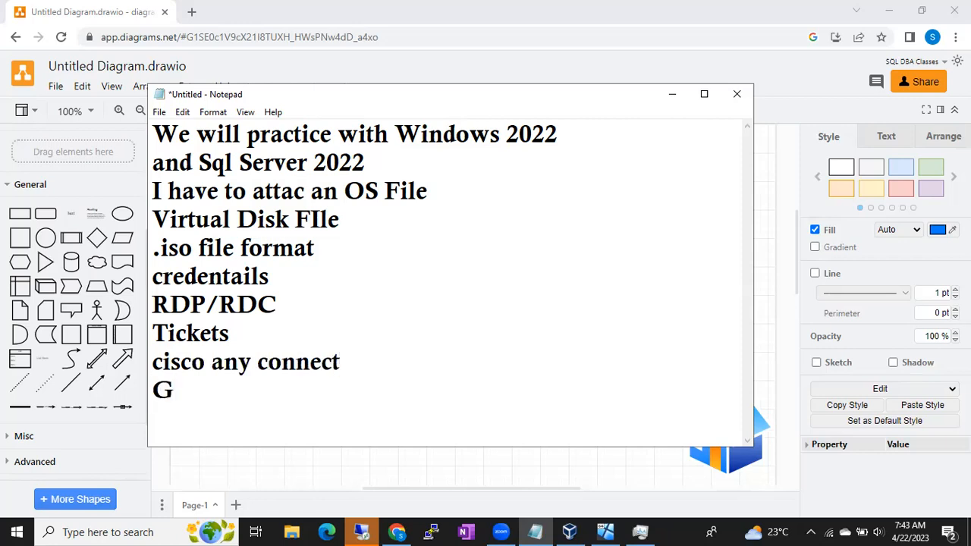
pyautogui.write('lobal Protect')
pyautogui.press('Return')
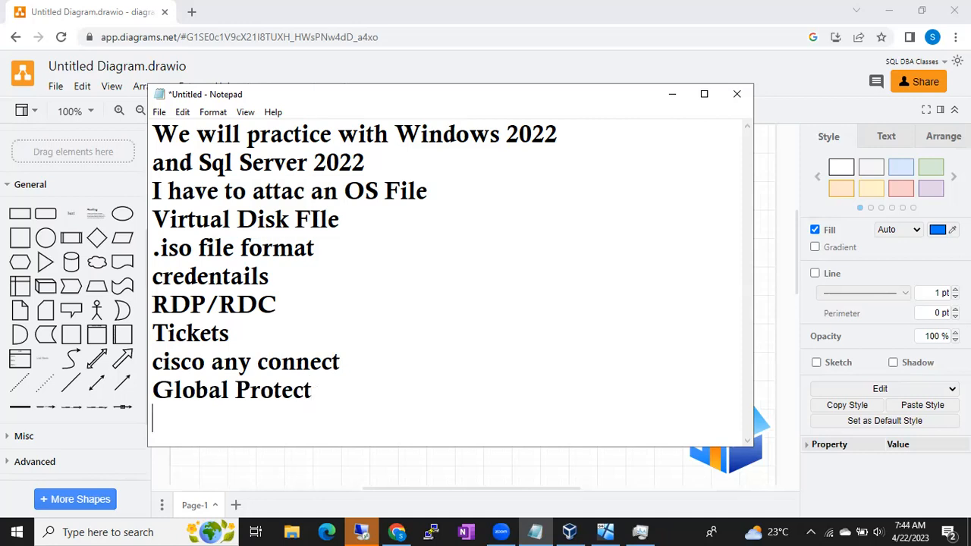
pyautogui.write('Open VPN')
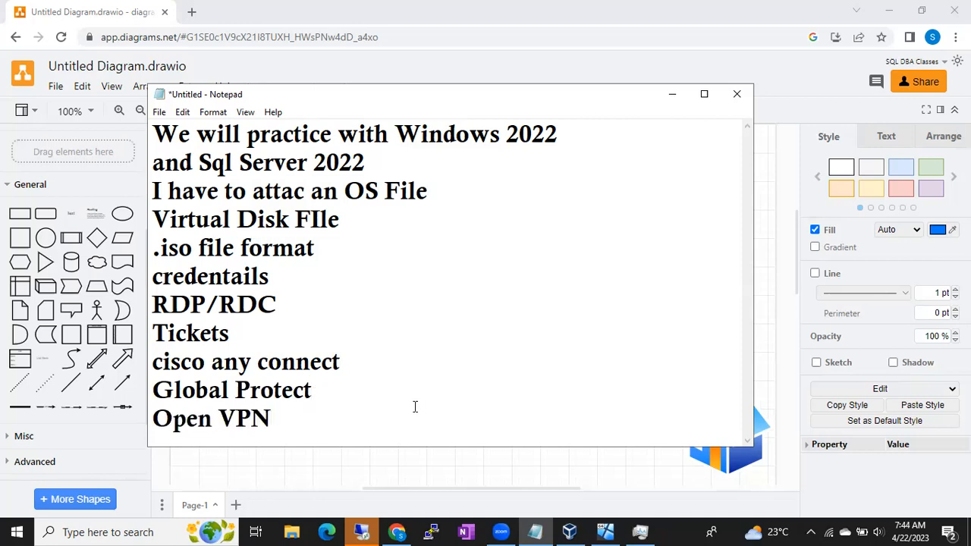
# - Highlight part of the cisco line, minimize the notes and show the hidden system tray icons
pyautogui.moveTo(163, 363); pyautogui.dragTo(193, 363)
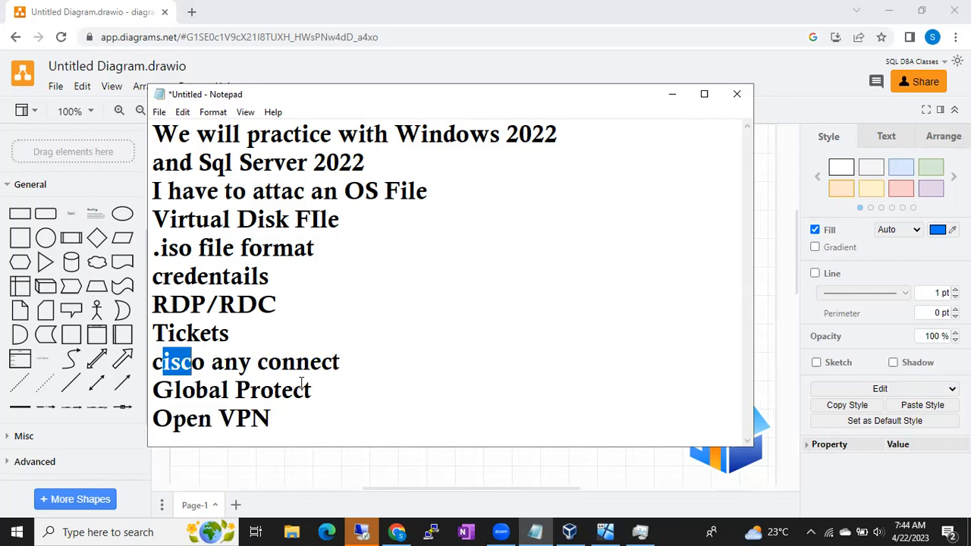
pyautogui.click(672, 94)
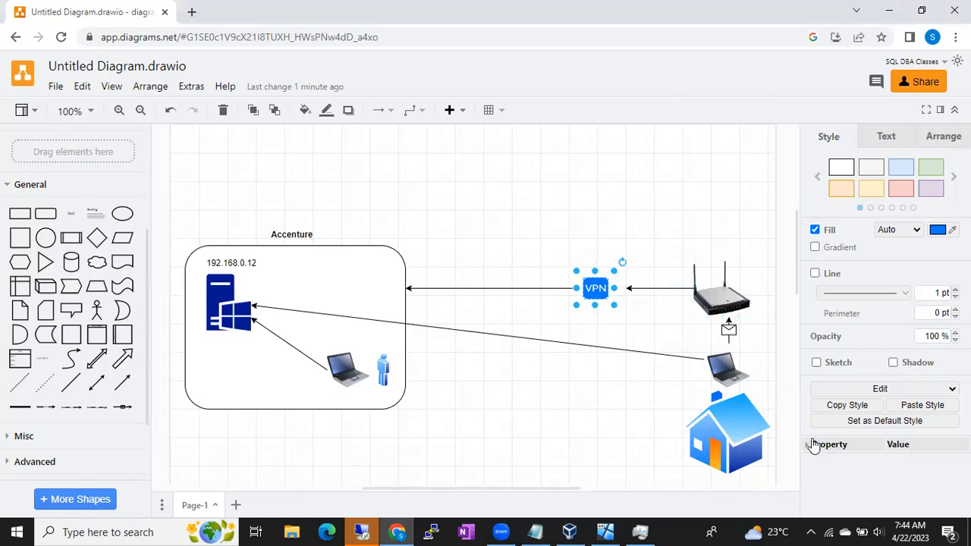
pyautogui.click(811, 531)
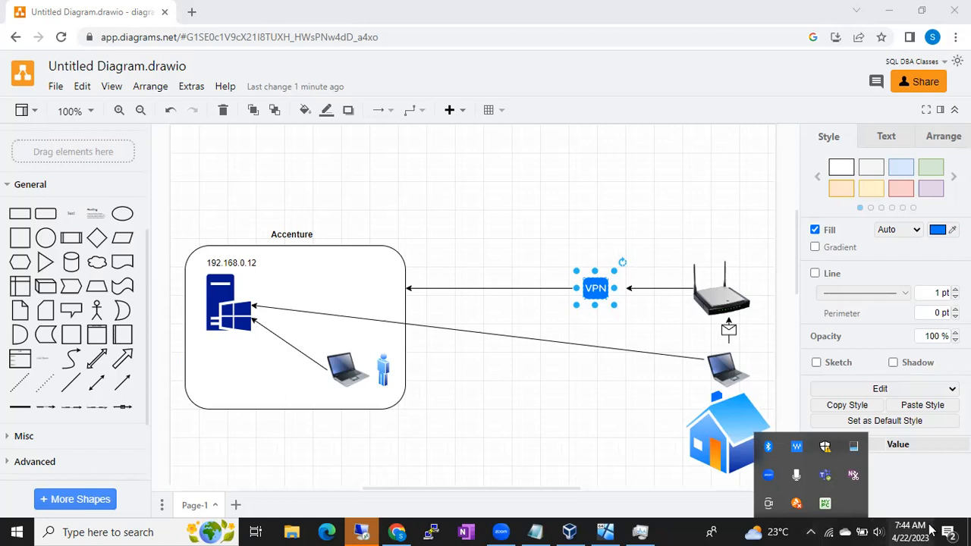
# - Switch to the BATCH49 virtual machine, dismiss its pointer integration message, and enter and re-enter the built-in Administrator account's password
pyautogui.click(603, 530)
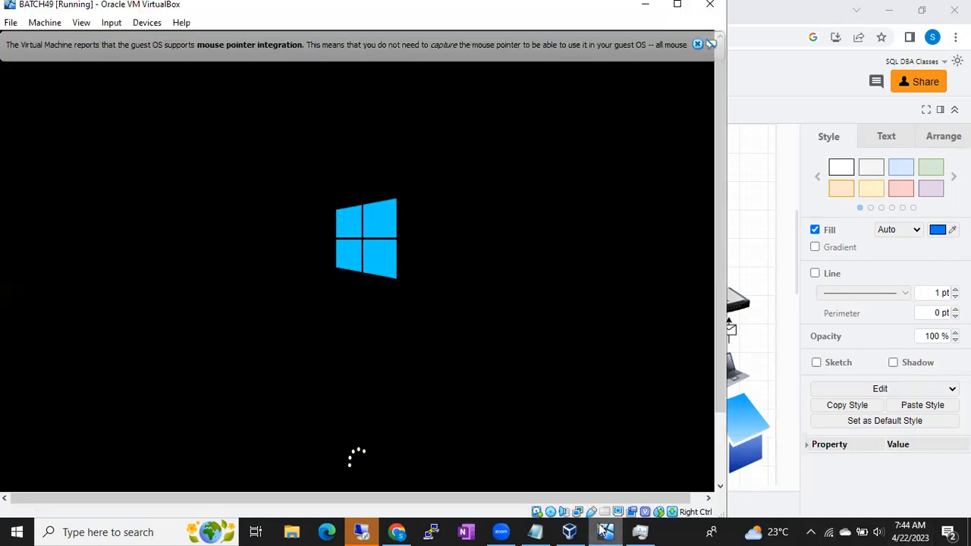
pyautogui.click(695, 43)
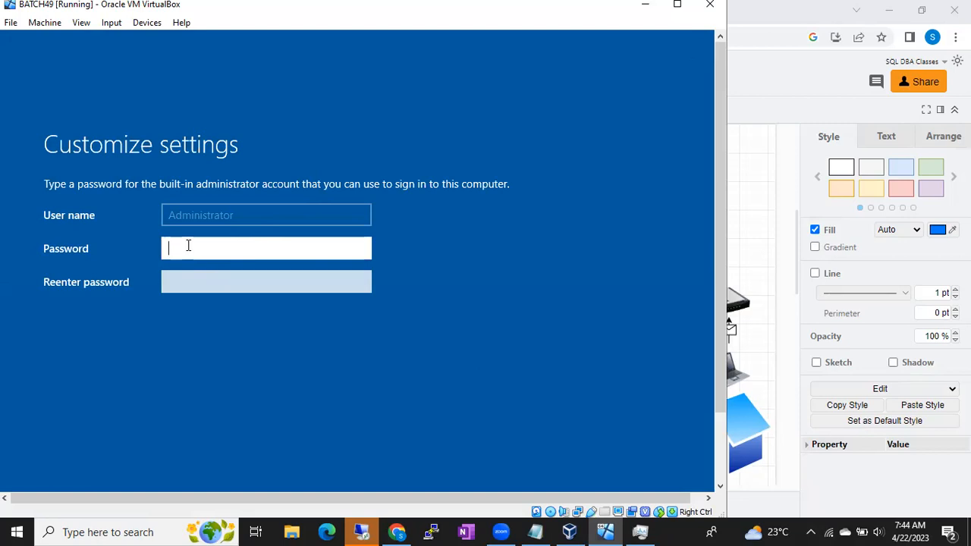
pyautogui.write('1234567')
pyautogui.click(203, 285)
pyautogui.write('12345')
pyautogui.press('BackSpace')
pyautogui.press('BackSpace')
pyautogui.press('BackSpace')
pyautogui.press('BackSpace')
pyautogui.press('BackSpace')
pyautogui.write('123456')
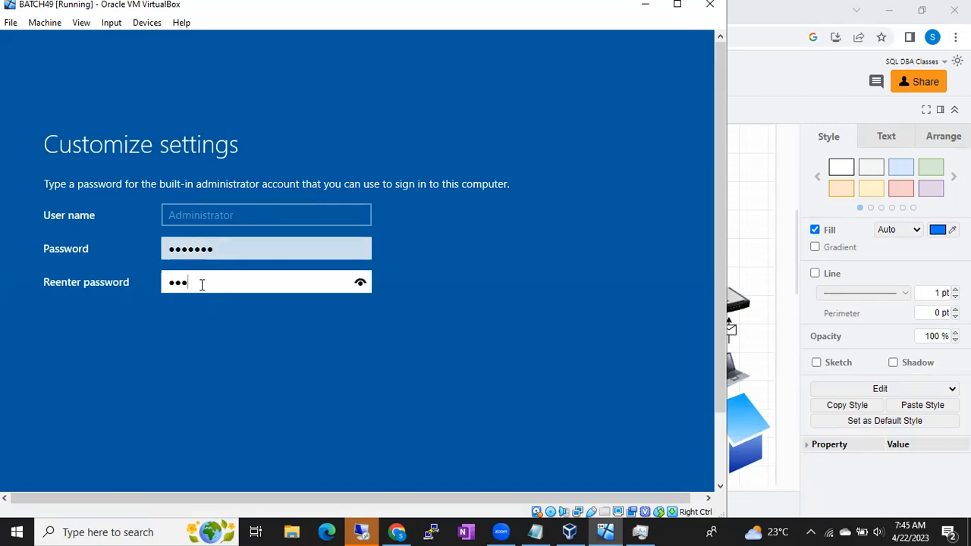
pyautogui.write('7')
# - Record a password on a new line below "Open VPN" in the Notepad notes
pyautogui.click(565, 532)
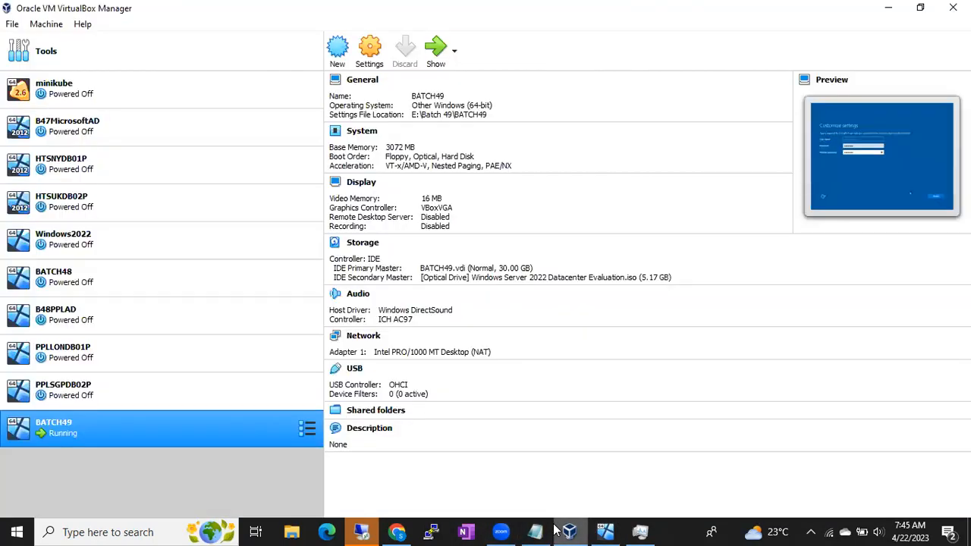
pyautogui.click(535, 532)
pyautogui.click(488, 444)
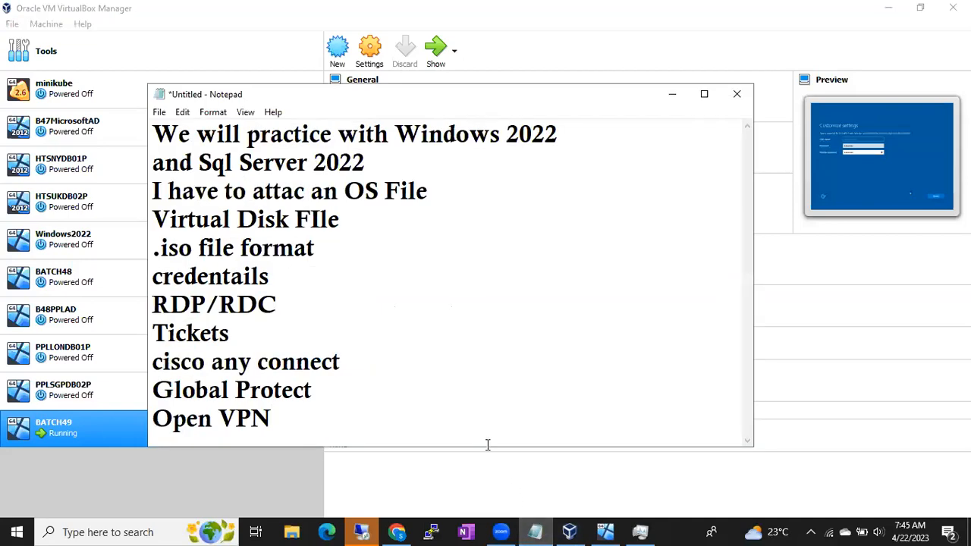
pyautogui.press('Return')
pyautogui.write('Dba@123')
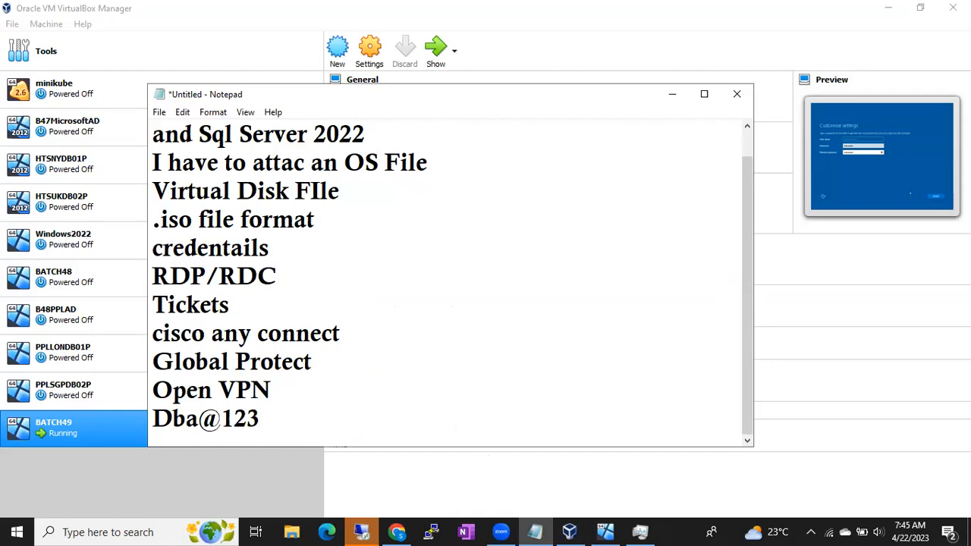
pyautogui.hotkey('alt', 'Tab')
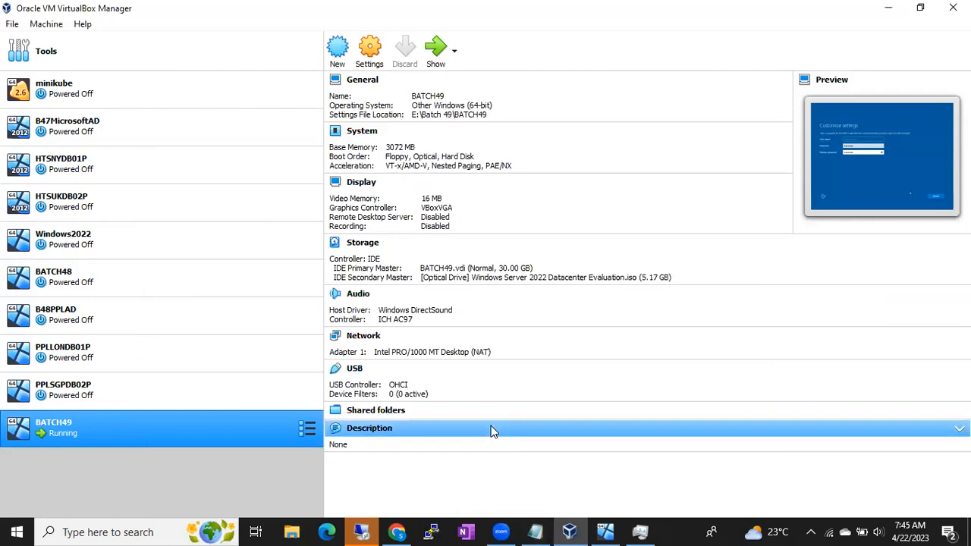
# - Return to the BATCH49 virtual machine and submit the Administrator password to finish the Windows Server setup
pyautogui.click(604, 531)
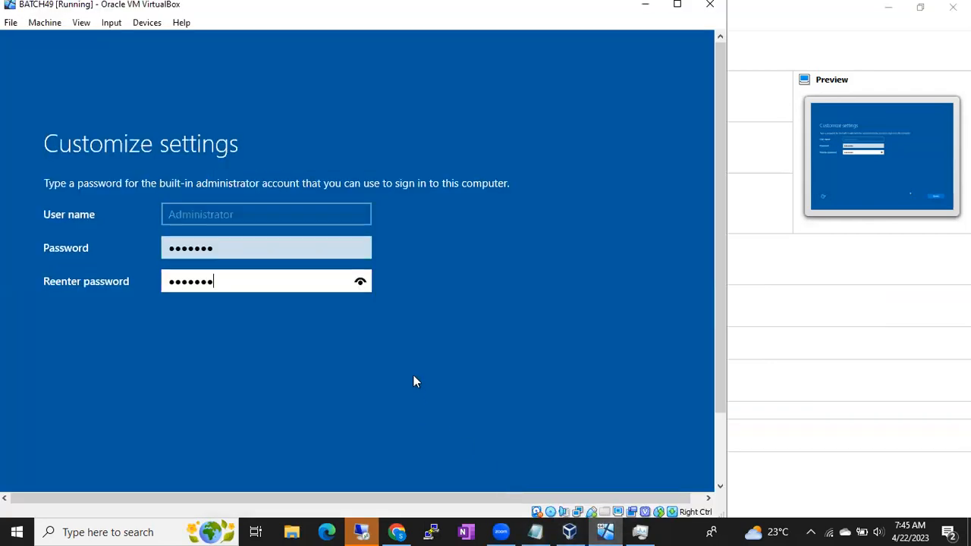
pyautogui.press('Return')
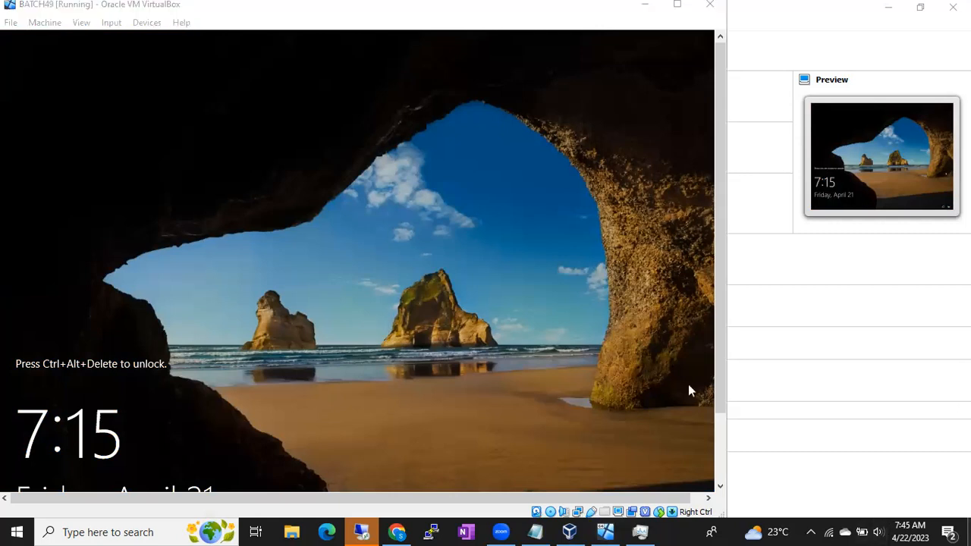
# - Clear the BATCH49 window off the host desktop and dismiss the Remote Desktop Connection error message
pyautogui.press('super+d')
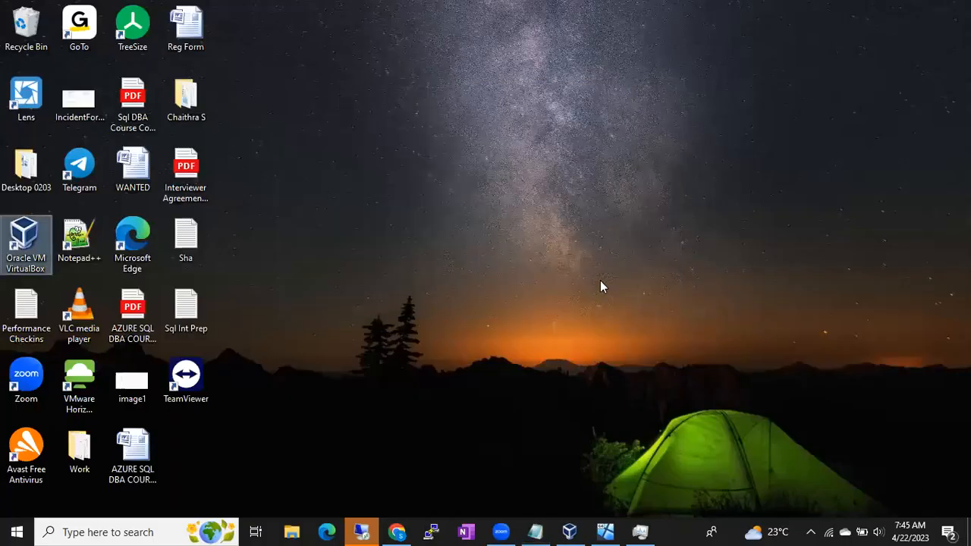
pyautogui.click(607, 528)
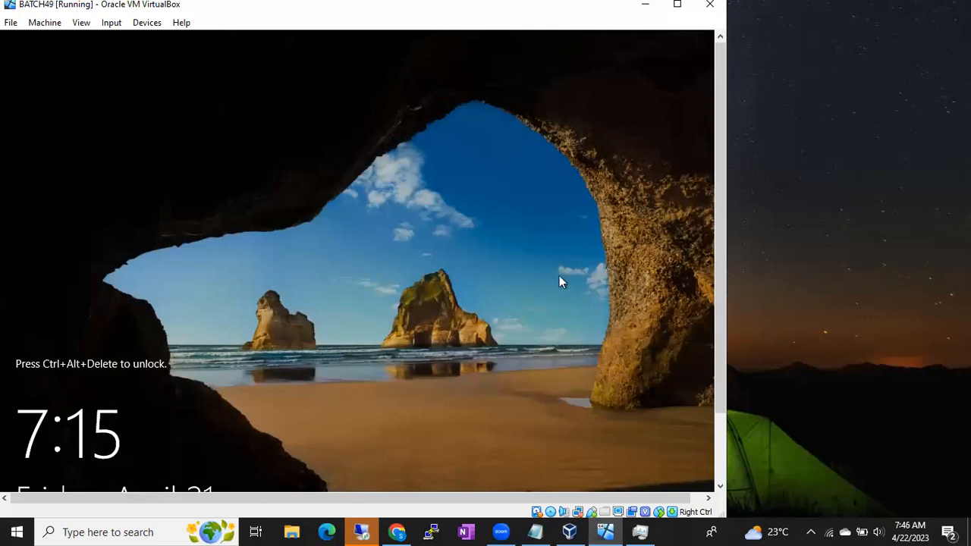
pyautogui.click(761, 249)
pyautogui.click(645, 5)
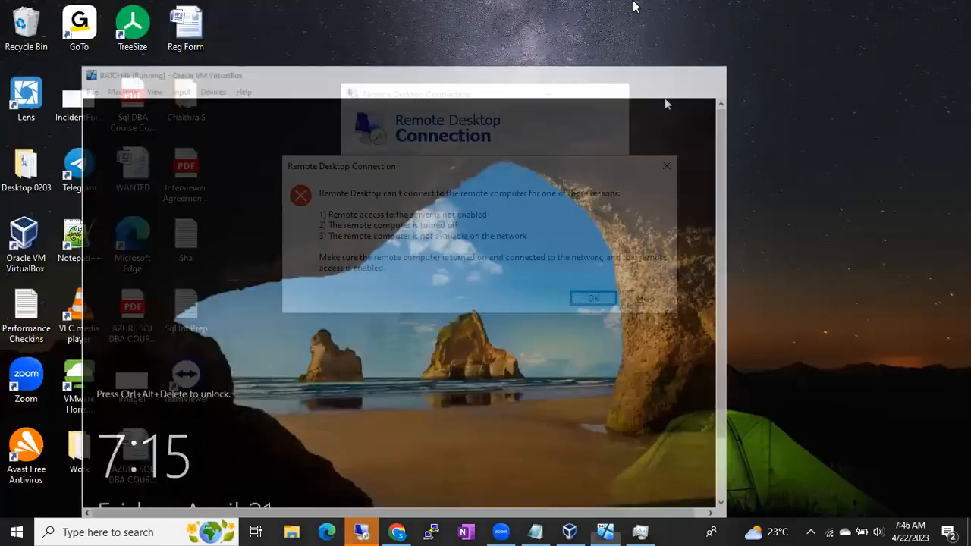
pyautogui.click(592, 298)
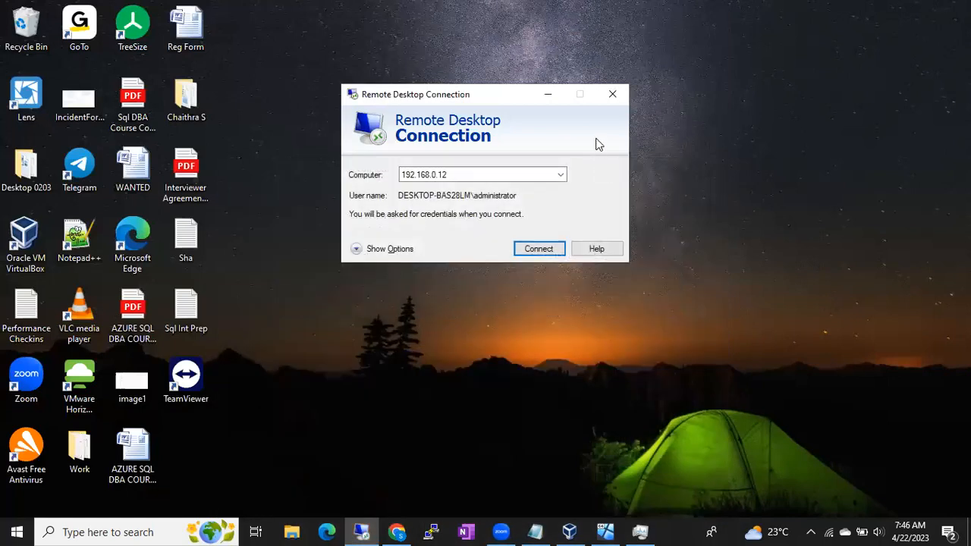
# - Close Remote Desktop Connection and bring up the BATCH49 virtual machine window
pyautogui.click(613, 95)
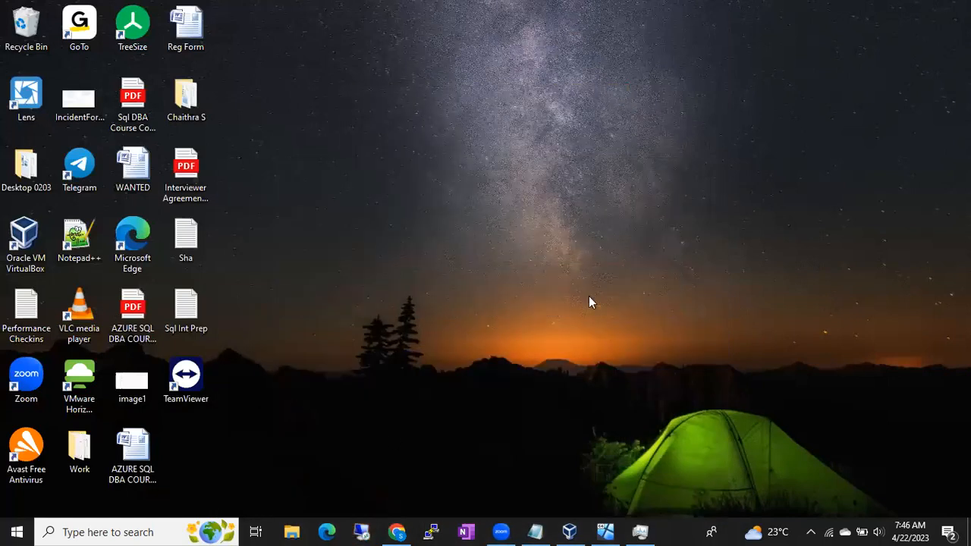
pyautogui.click(605, 532)
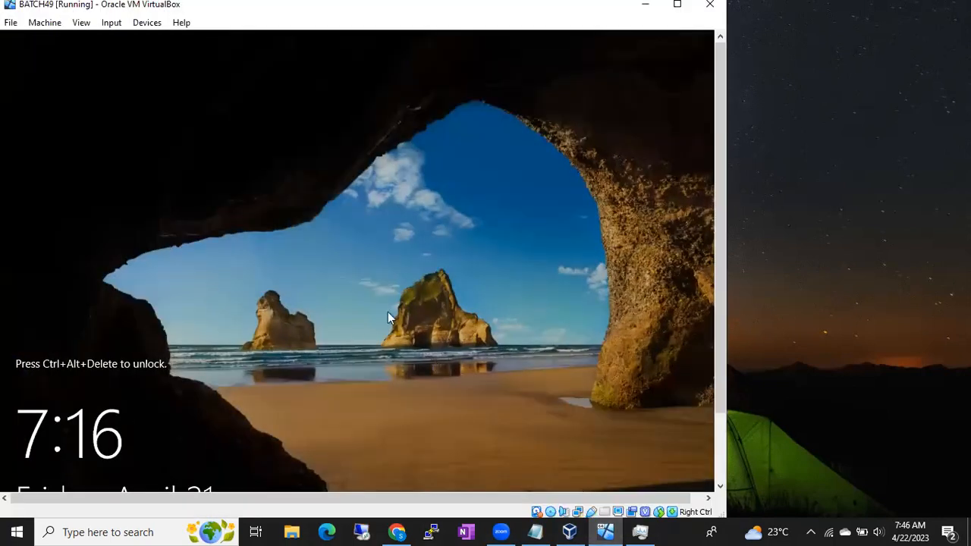
pyautogui.click(914, 210)
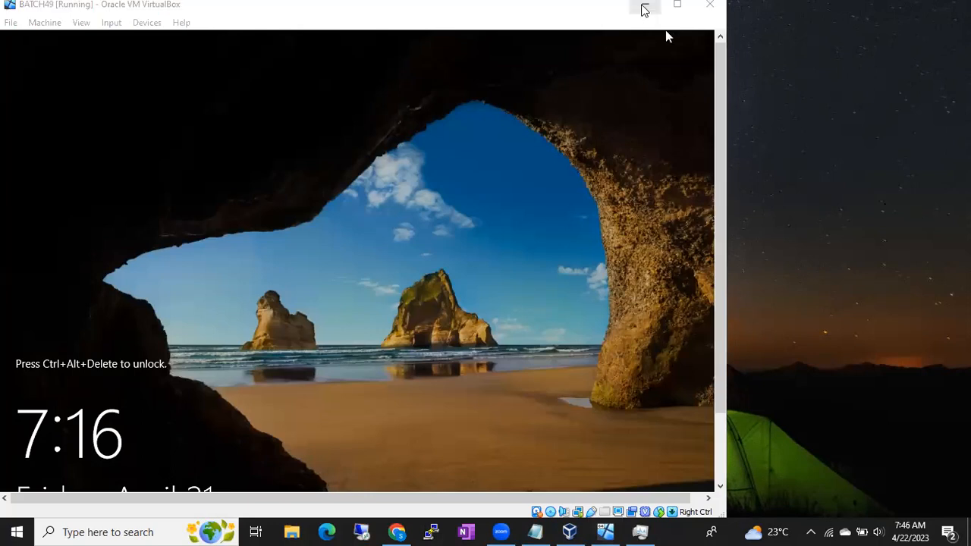
pyautogui.click(645, 5)
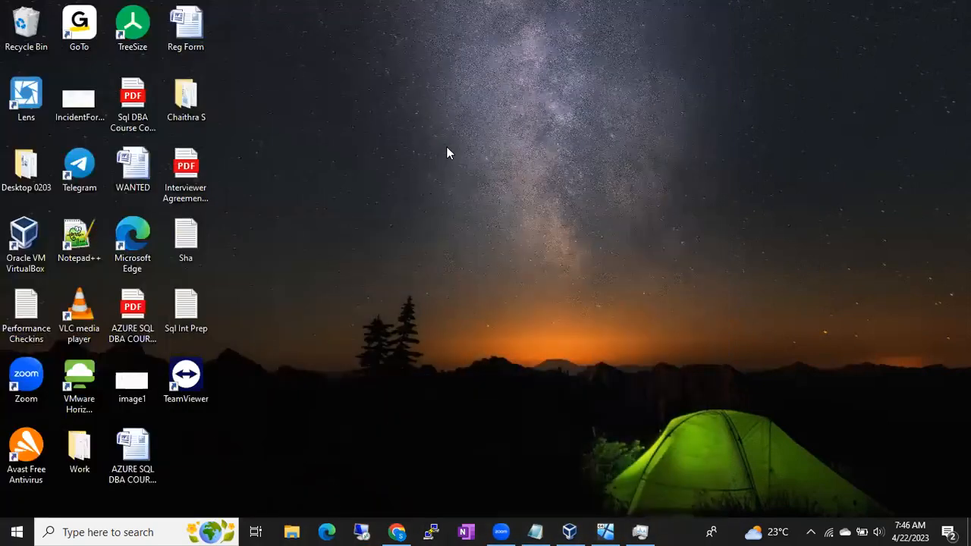
pyautogui.click(618, 529)
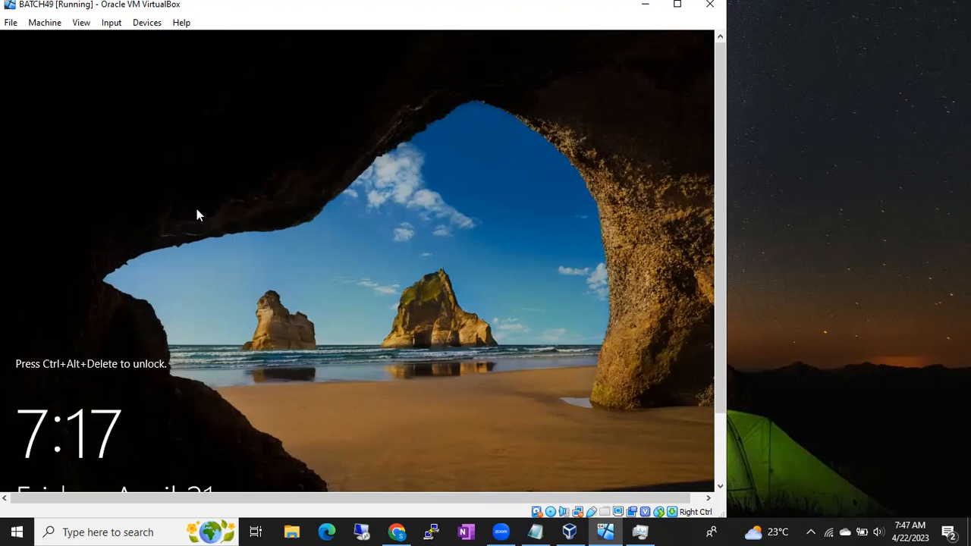
# - Unlock the BATCH49 lock screen to reach the Administrator sign-in, using the virtual machine's keyboard input commands
pyautogui.click(118, 30)
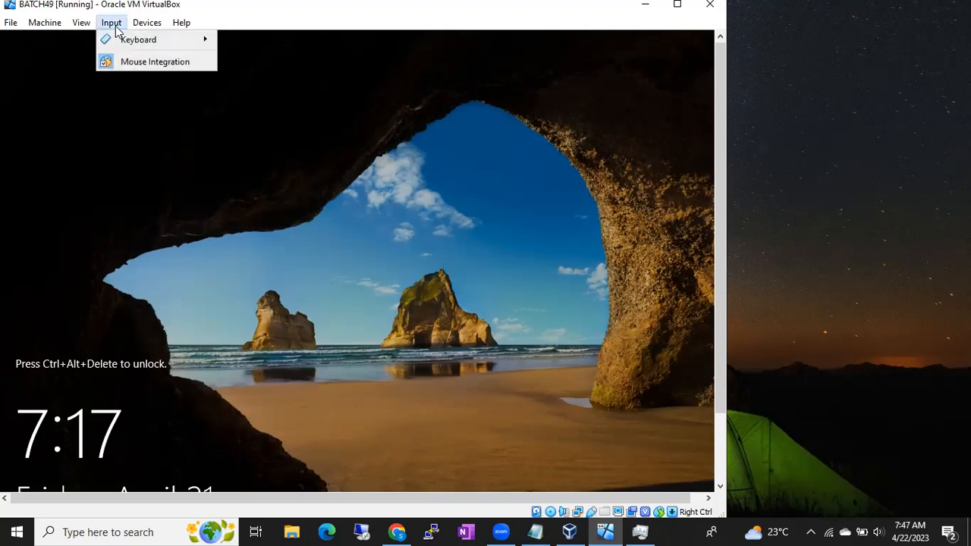
pyautogui.moveTo(133, 49)
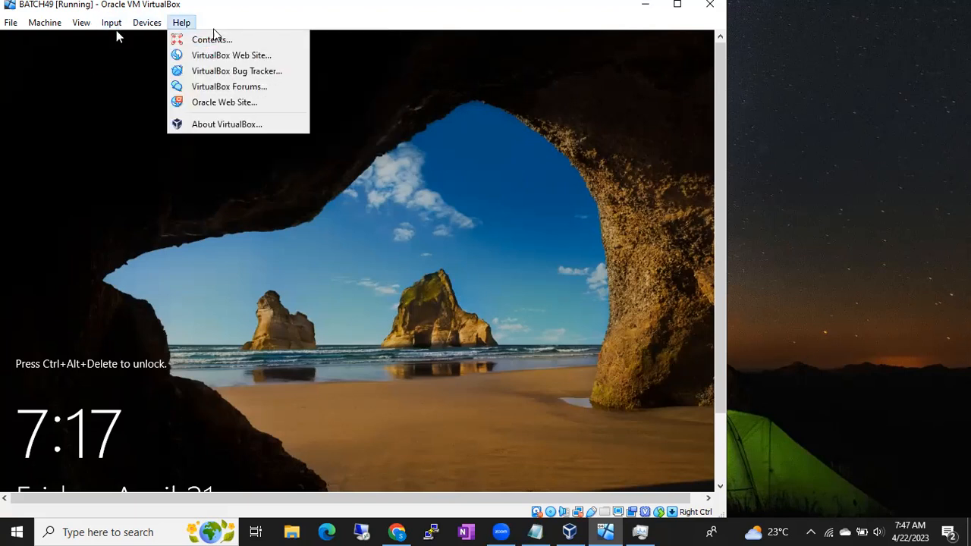
pyautogui.moveTo(170, 43)
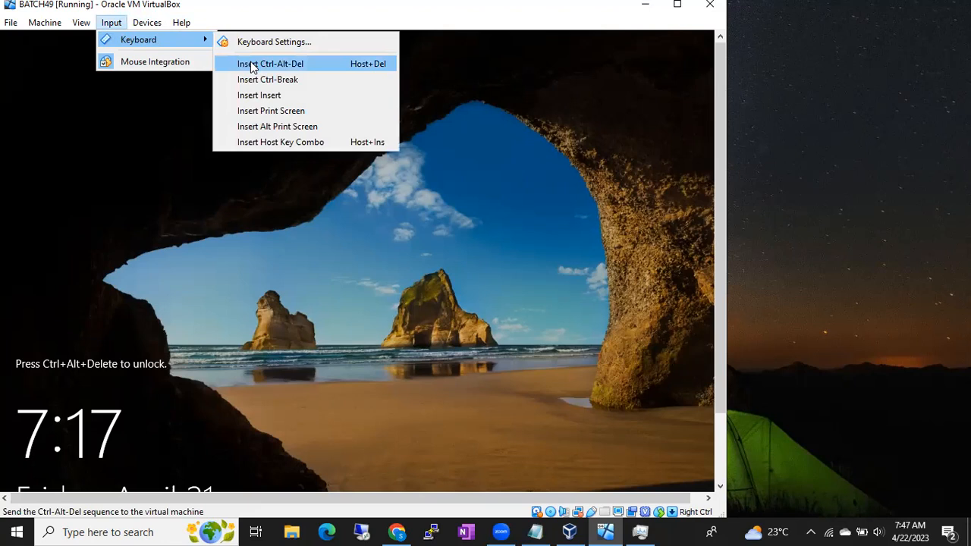
pyautogui.click(142, 209)
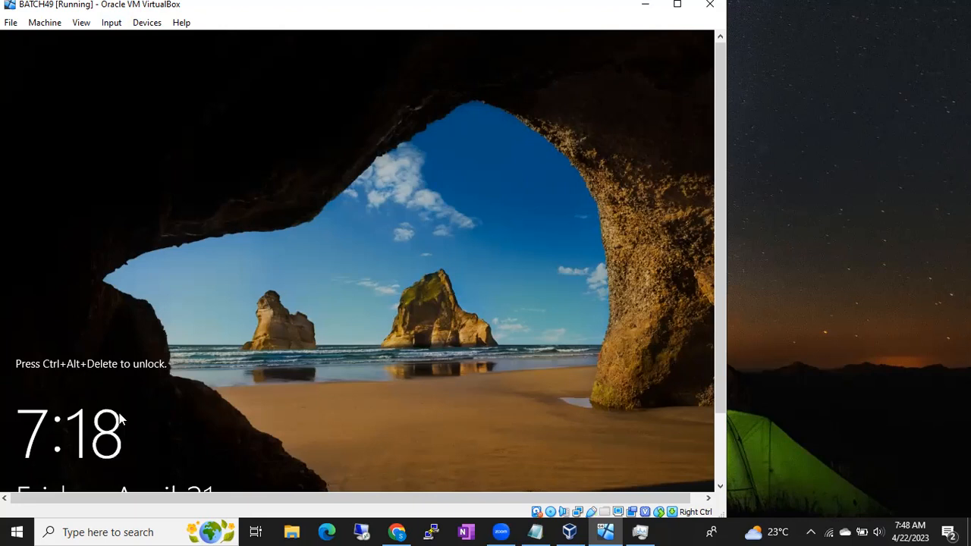
pyautogui.hotkey('ctrl', 'alt', 'Delete')
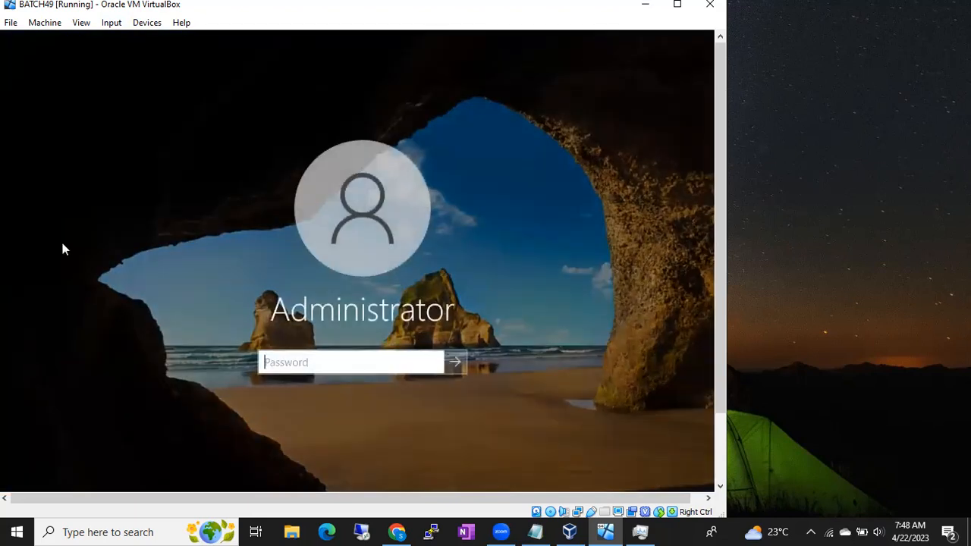
pyautogui.click(111, 25)
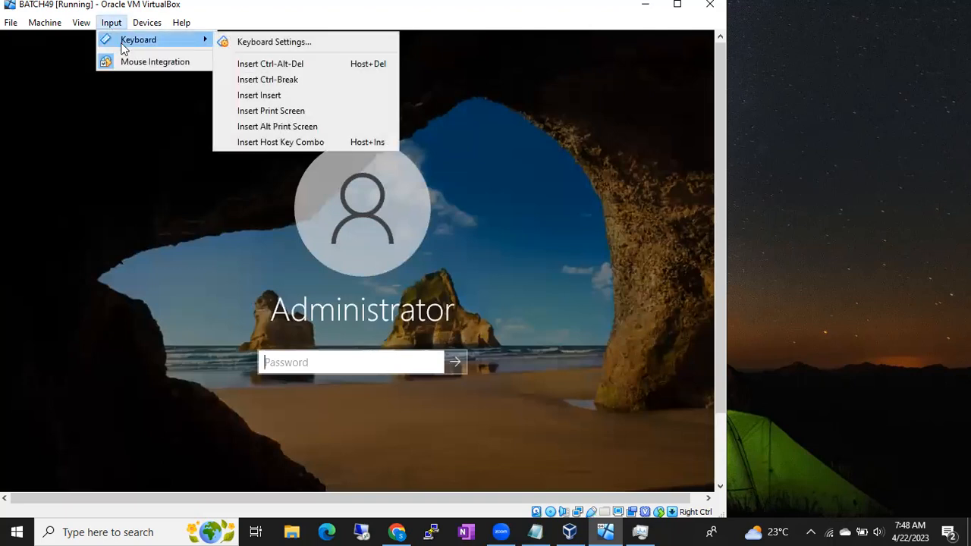
pyautogui.click(270, 68)
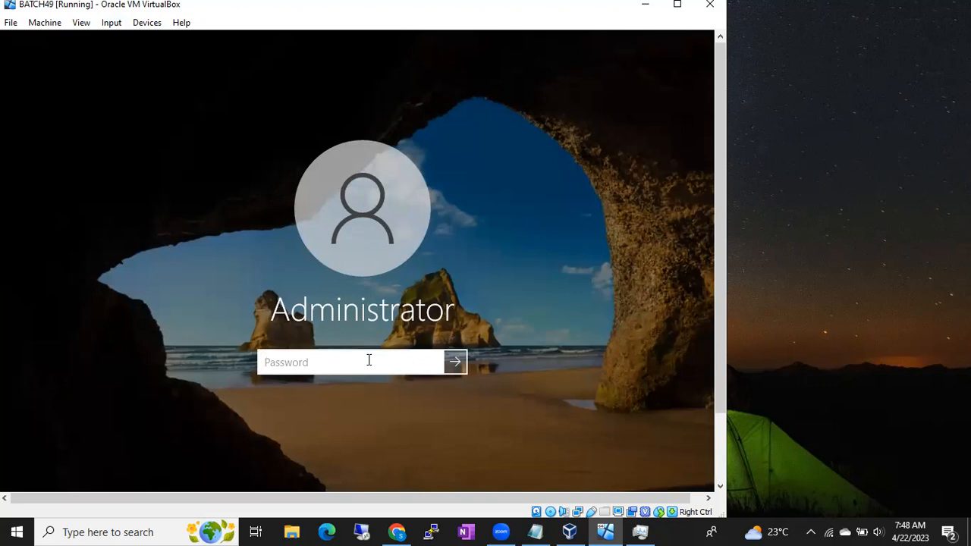
# - Check the password recorded in the Notepad notes and sign in to the server by entering the Administrator account password
pyautogui.click(548, 531)
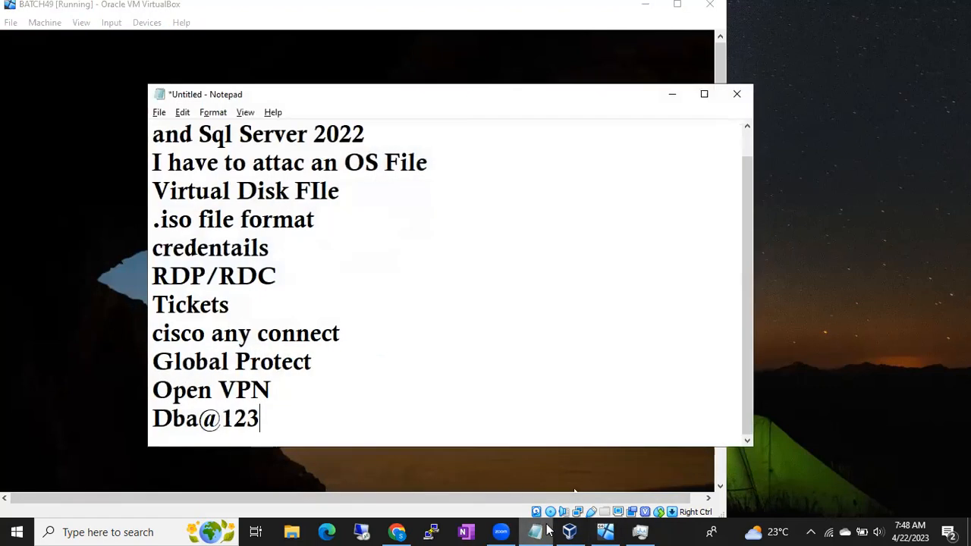
pyautogui.click(105, 393)
pyautogui.write('•••')
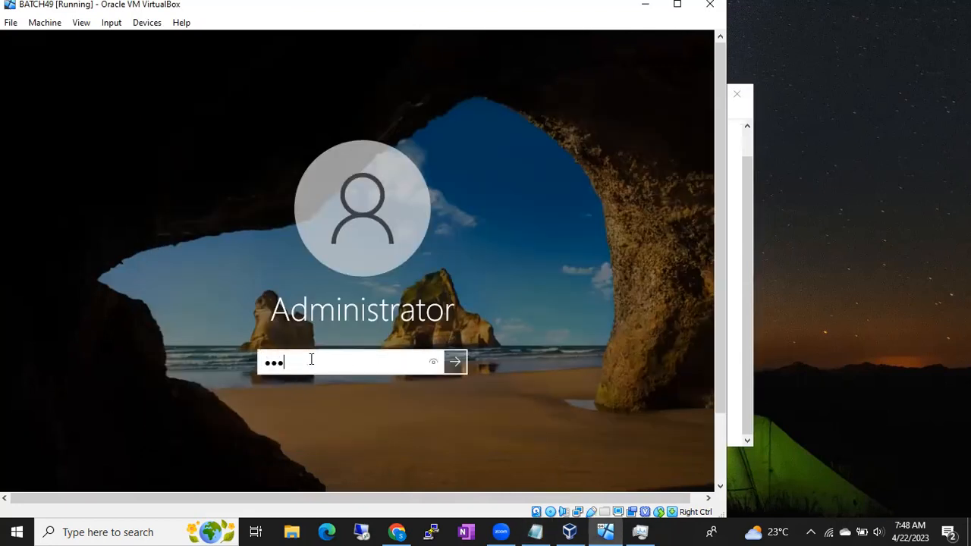
pyautogui.write('•••••')
pyautogui.press('Return')
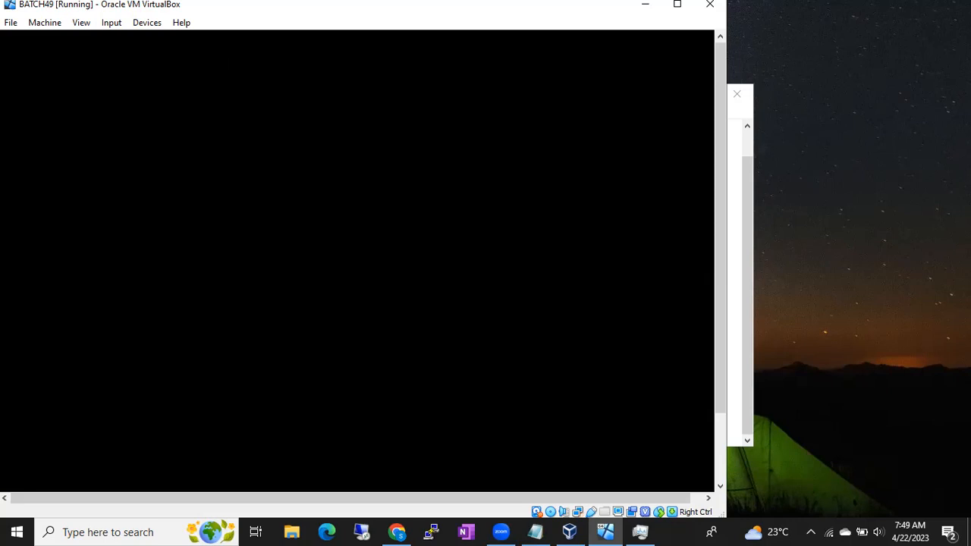
# - Add "We have to remote Connections- This also will be done by Your Windows" after a blank line in the Notepad notes, then minimize them
pyautogui.click(536, 531)
pyautogui.click(379, 422)
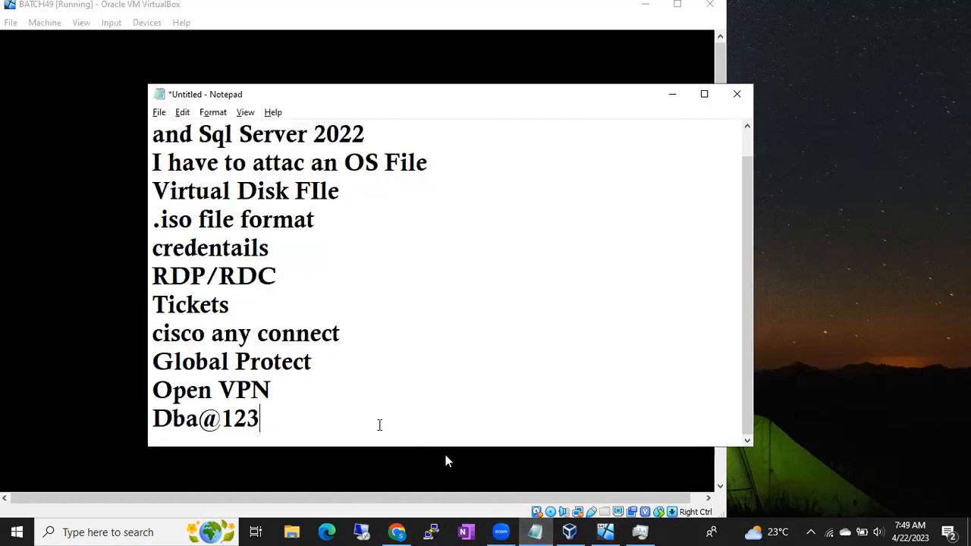
pyautogui.press('Return')
pyautogui.press('Return')
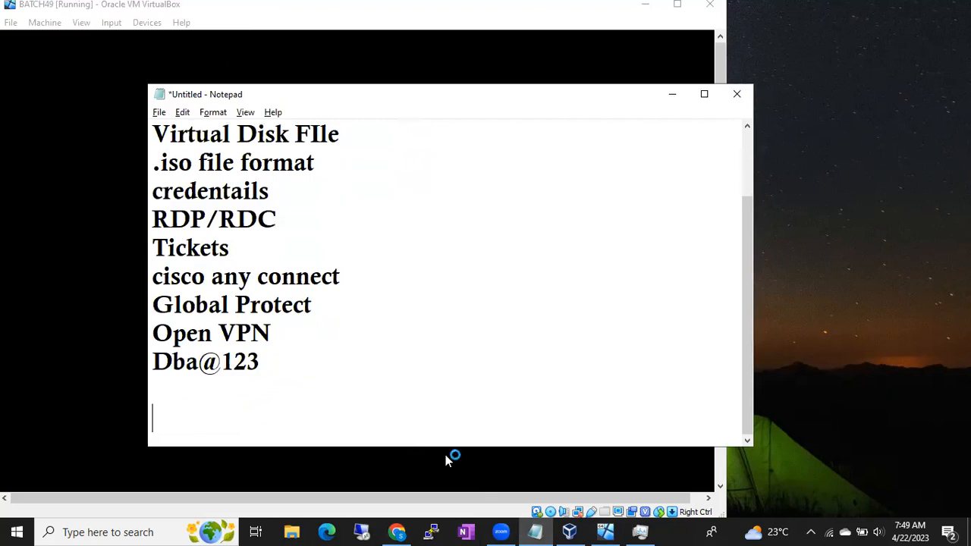
pyautogui.write('We ha')
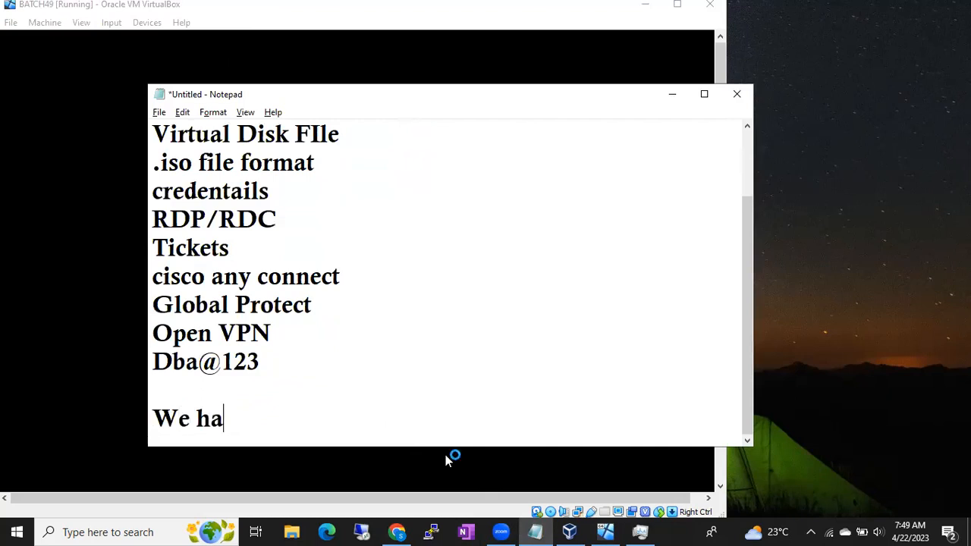
pyautogui.write('ve to remote Co')
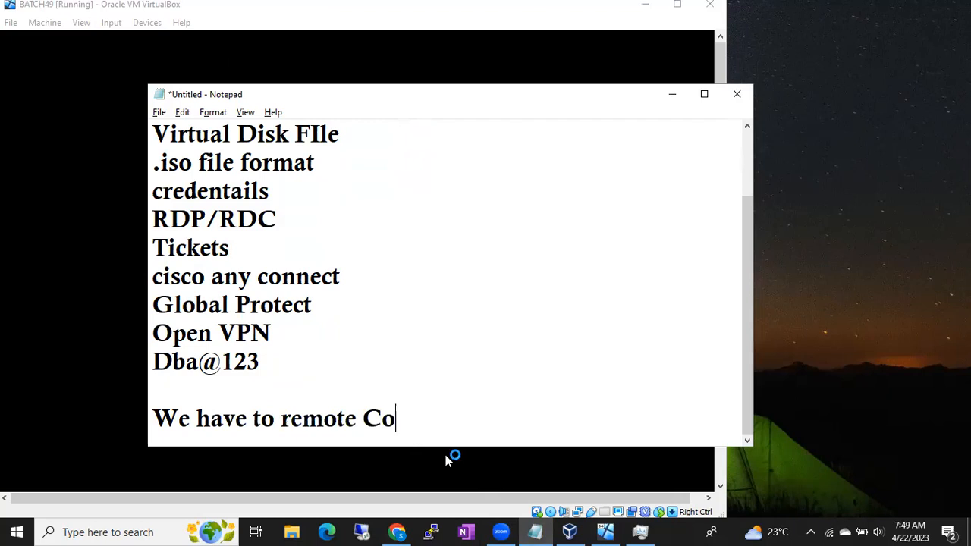
pyautogui.write('nnections')
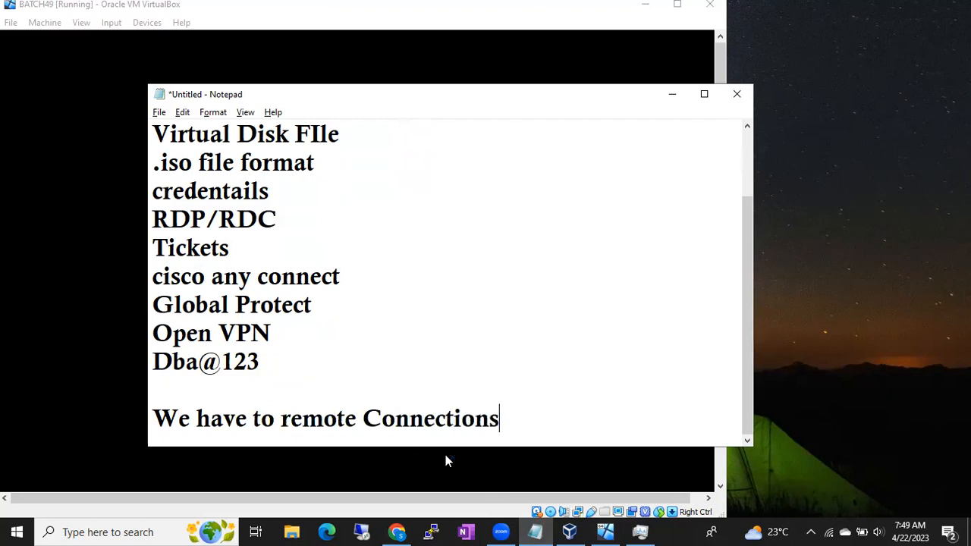
pyautogui.write('- This a')
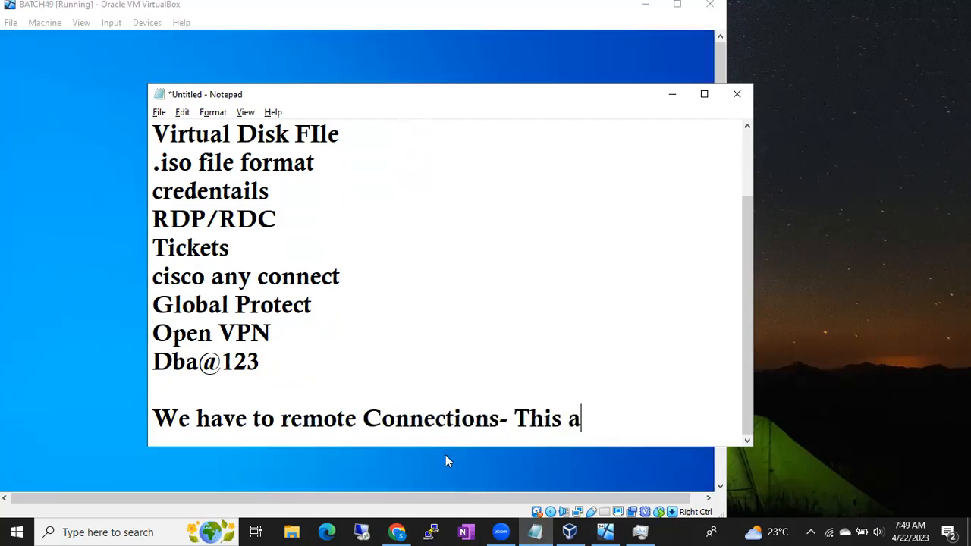
pyautogui.write('lso will be d')
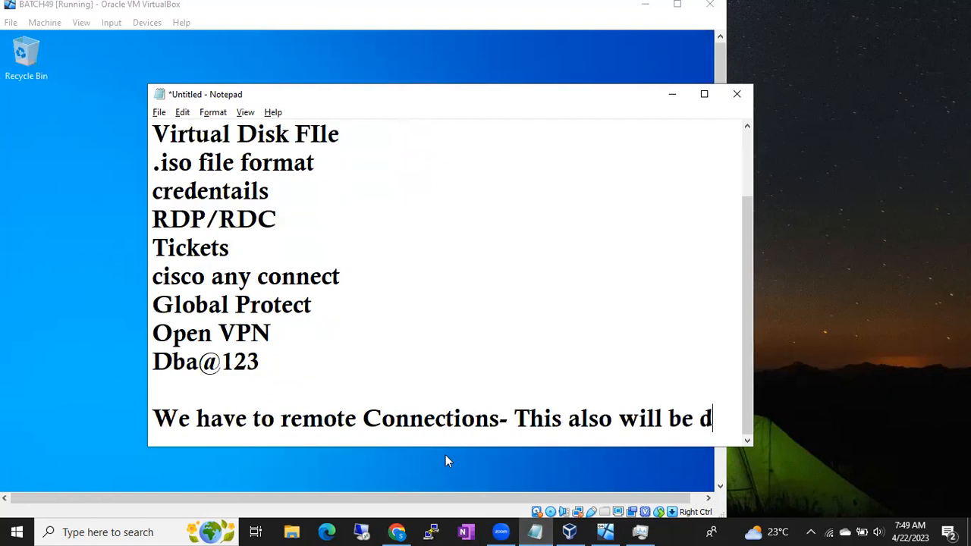
pyautogui.write('one by Your Wi')
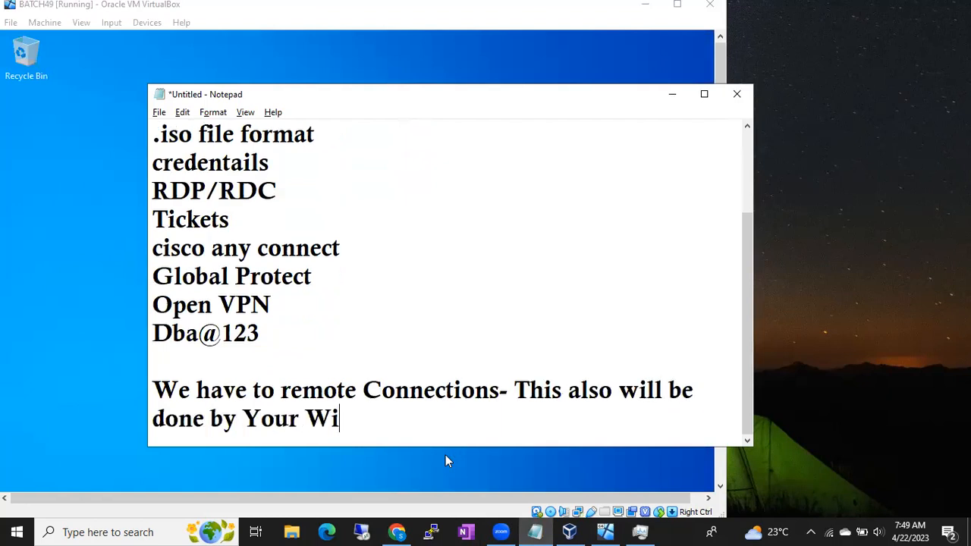
pyautogui.write('ndows')
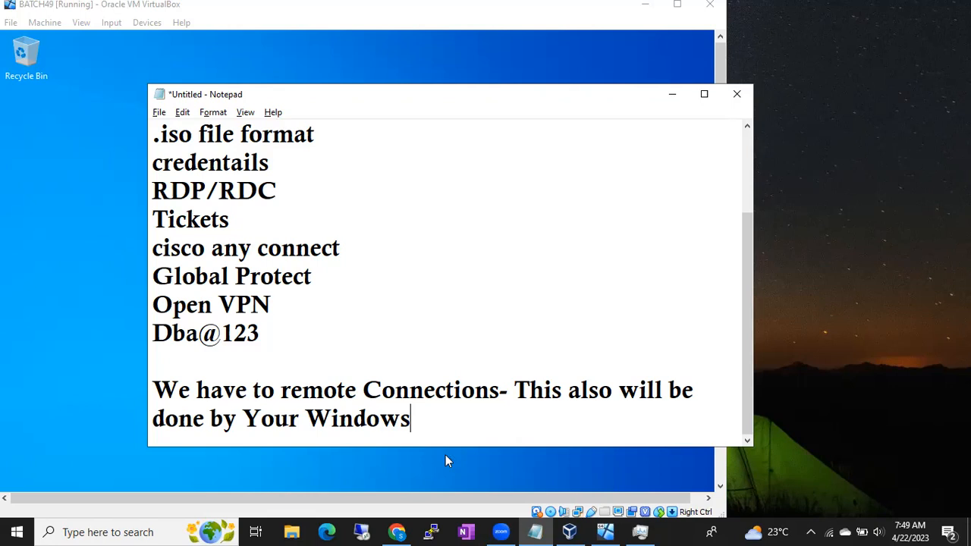
pyautogui.click(876, 529)
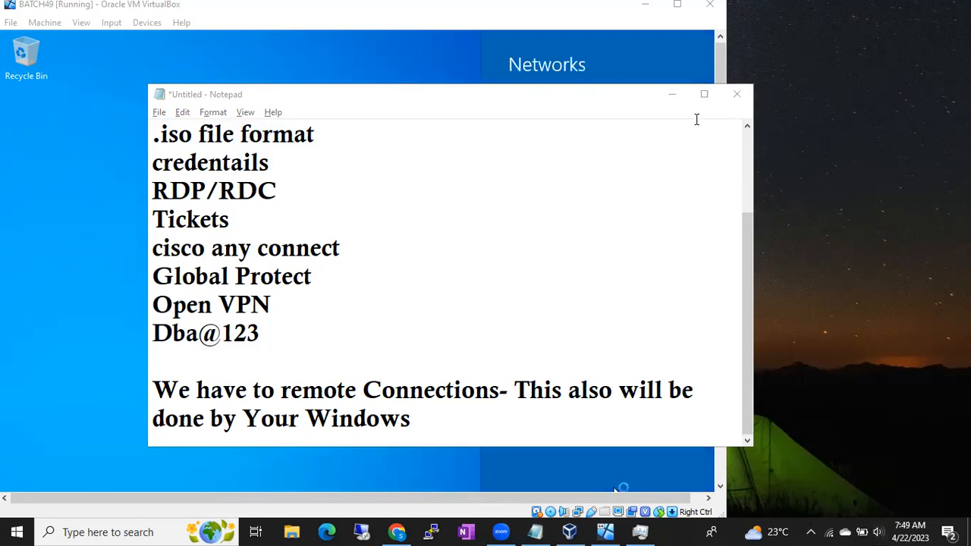
pyautogui.click(675, 97)
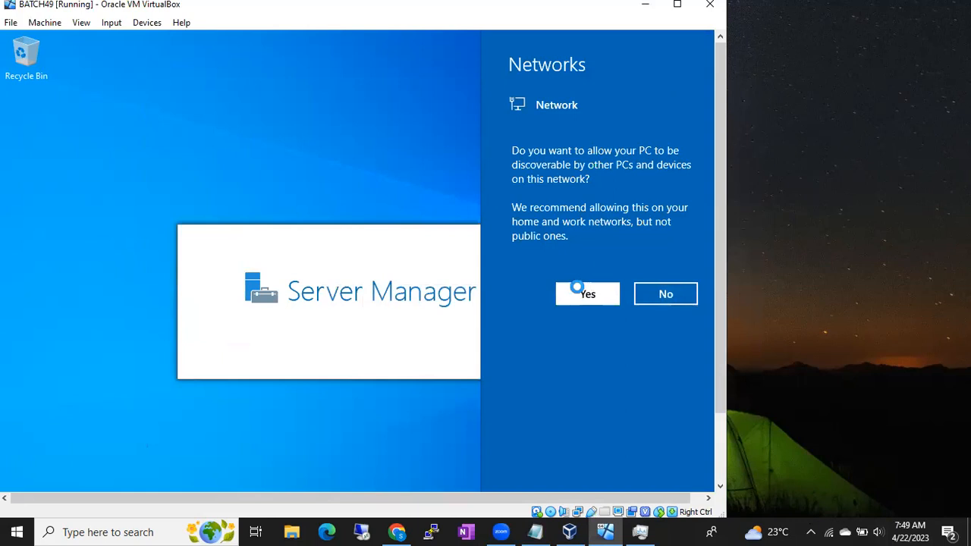
# - Allow the server to be discoverable on the network, and close Server Manager together with its Windows Admin Center message
pyautogui.click(579, 294)
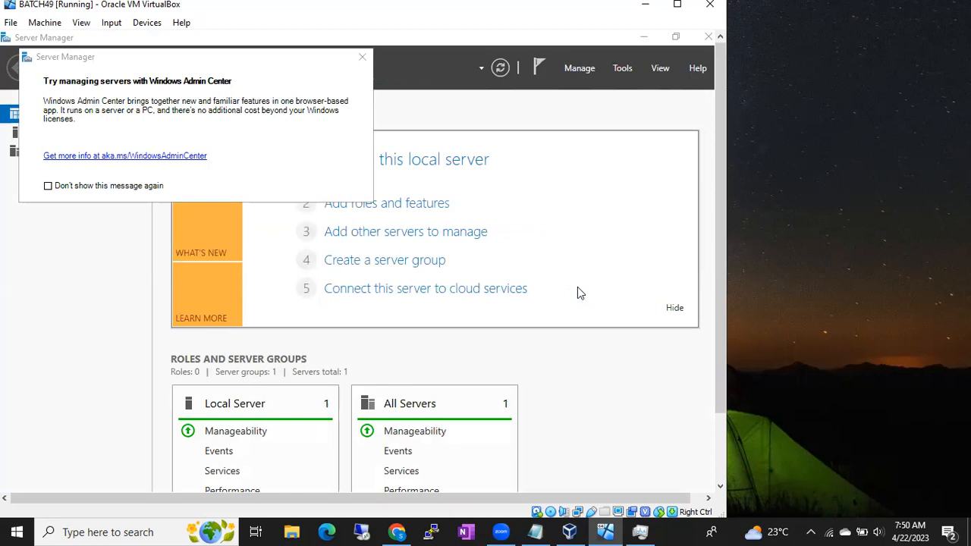
pyautogui.click(364, 58)
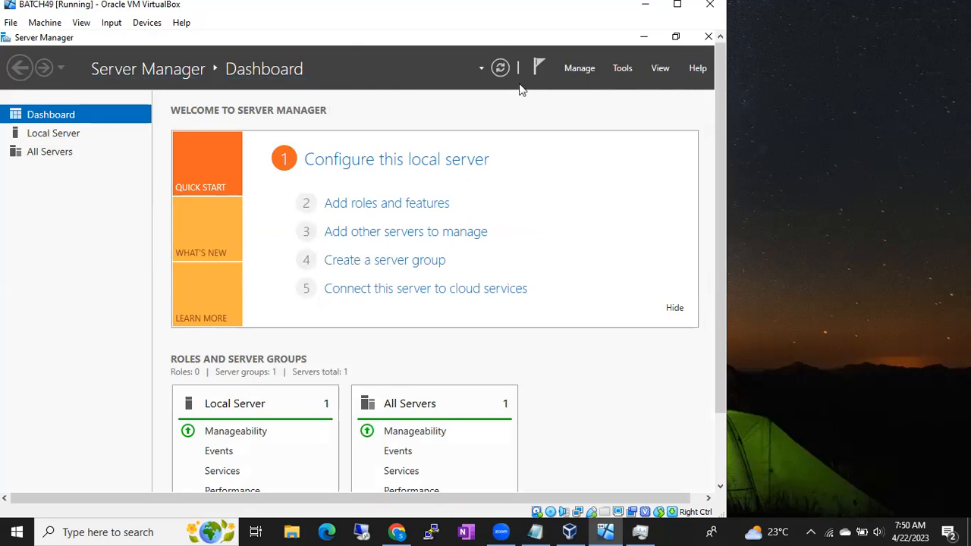
pyautogui.click(706, 38)
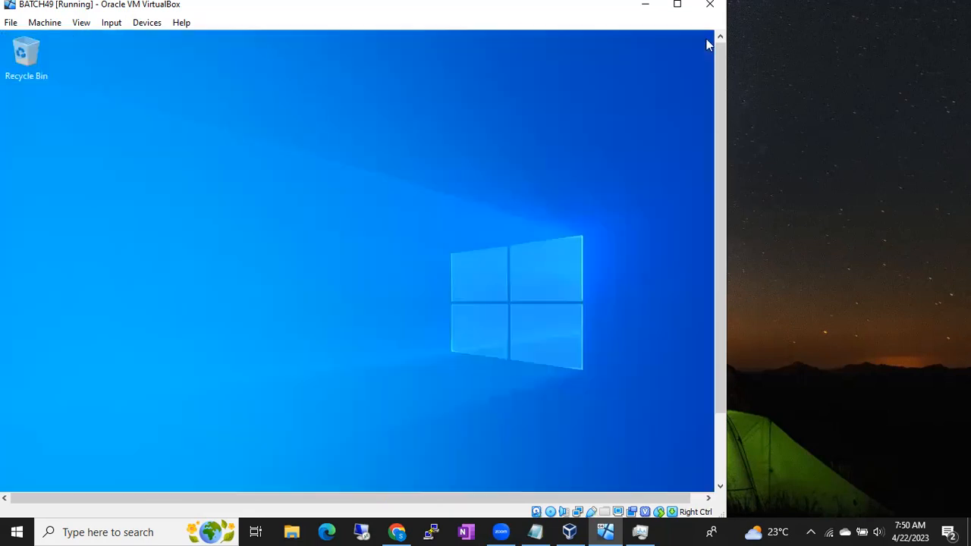
# - Review the remote connections line in the Notepad notes, then minimize them to return to the server desktop
pyautogui.moveTo(722, 104); pyautogui.dragTo(722, 209)
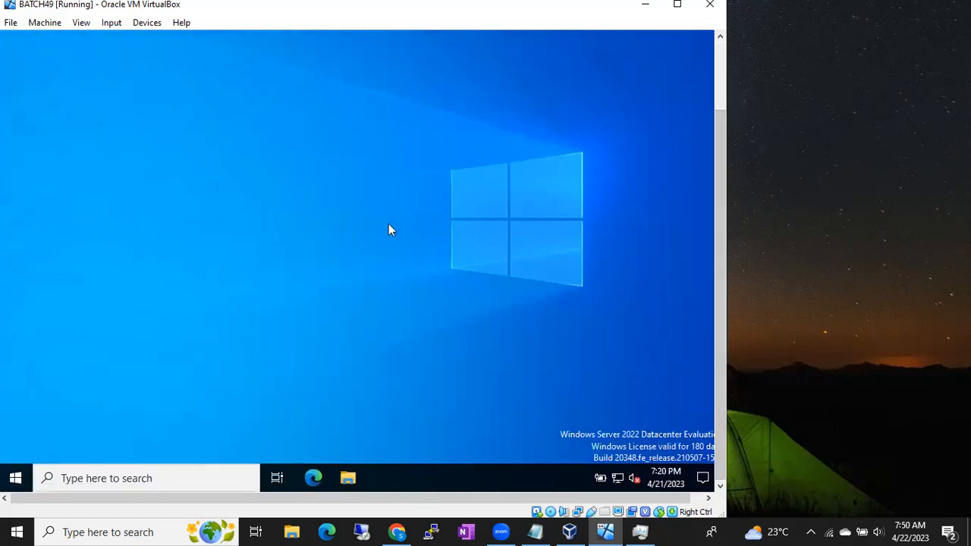
pyautogui.click(539, 530)
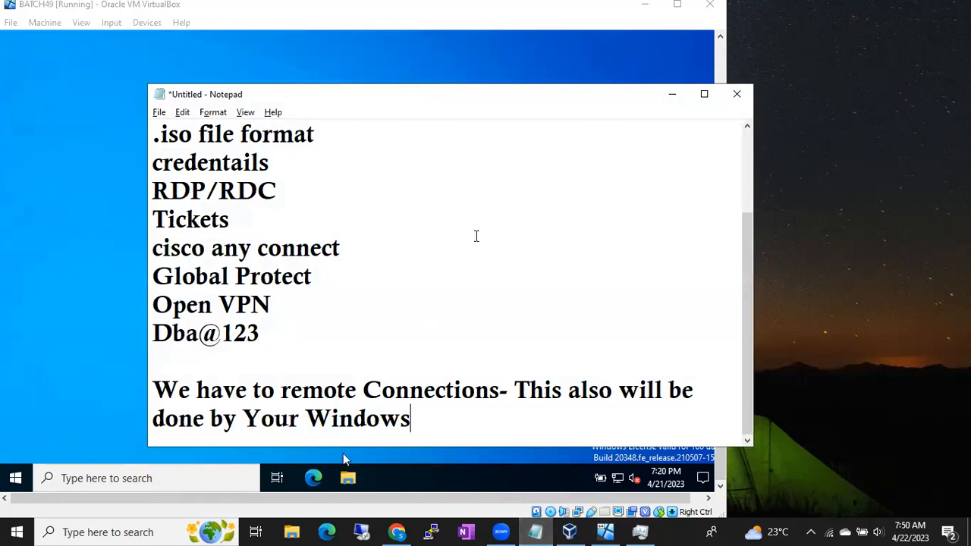
pyautogui.click(674, 96)
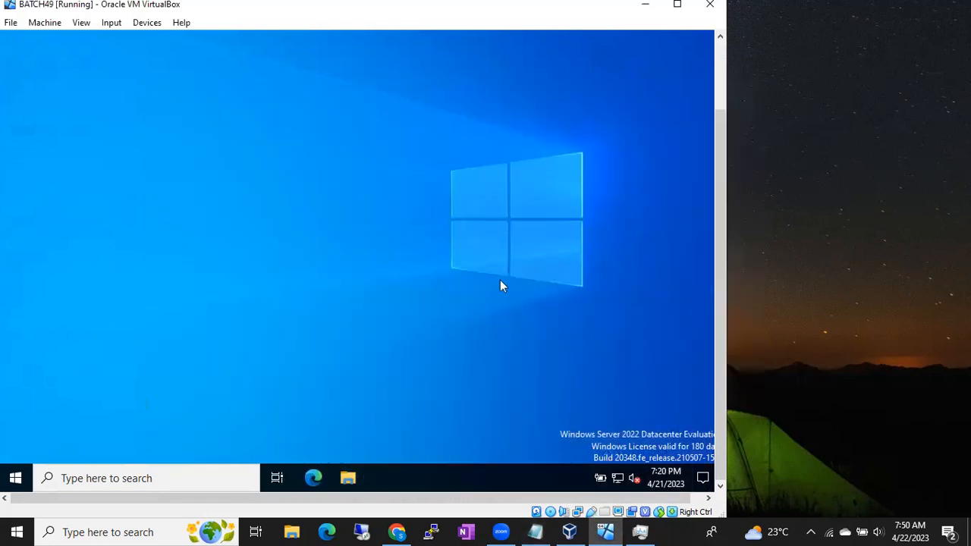
# - Open the properties of This PC from the server's File Explorer and enable Remote Desktop in its related settings
pyautogui.rightClick(348, 481)
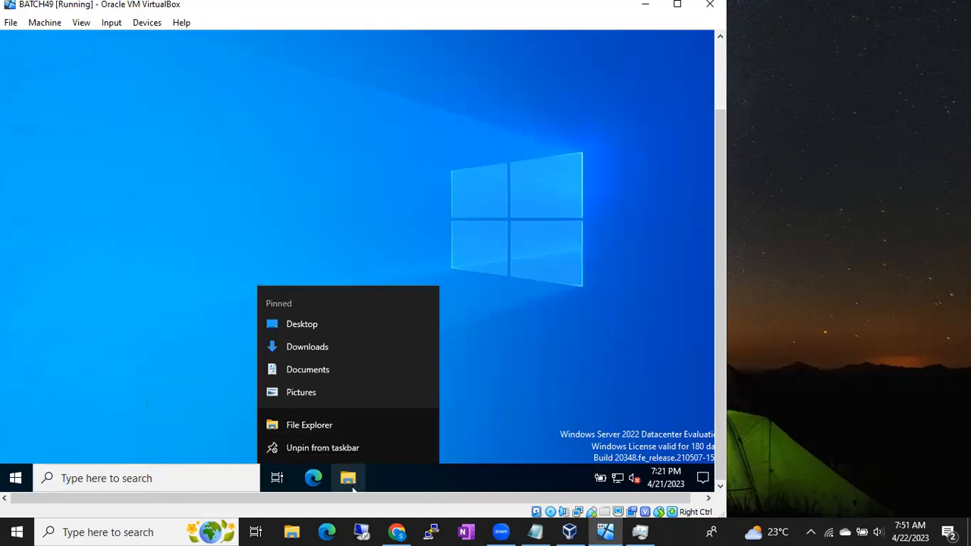
pyautogui.click(351, 486)
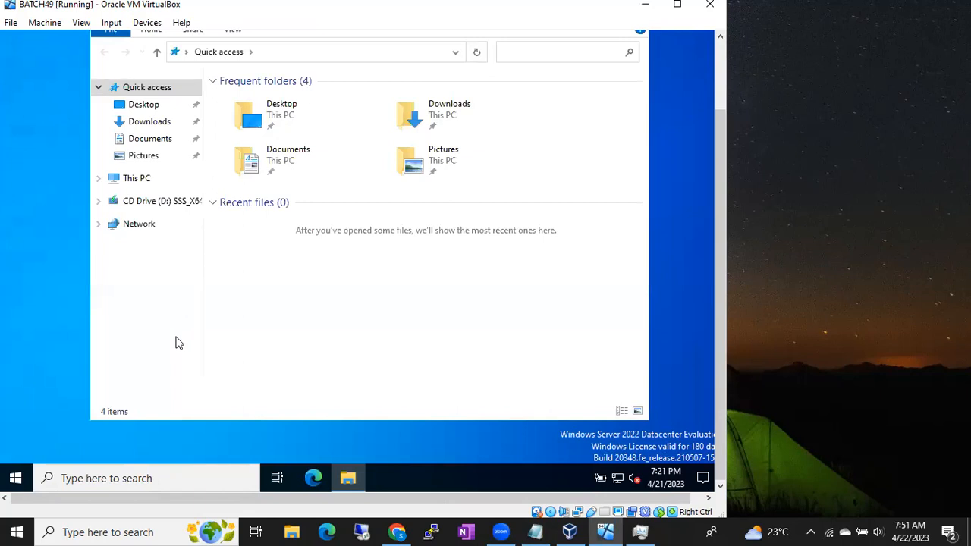
pyautogui.rightClick(138, 184)
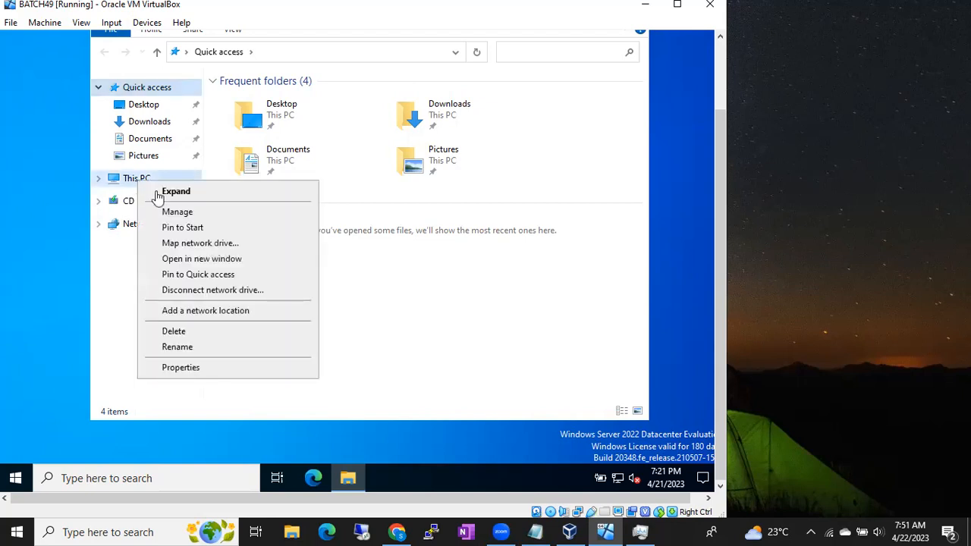
pyautogui.click(182, 373)
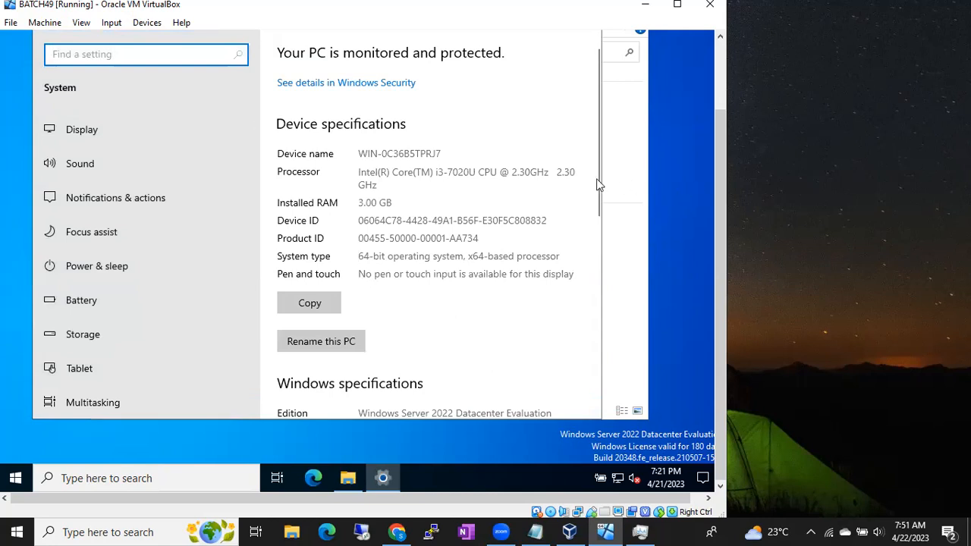
pyautogui.moveTo(595, 181); pyautogui.dragTo(599, 356)
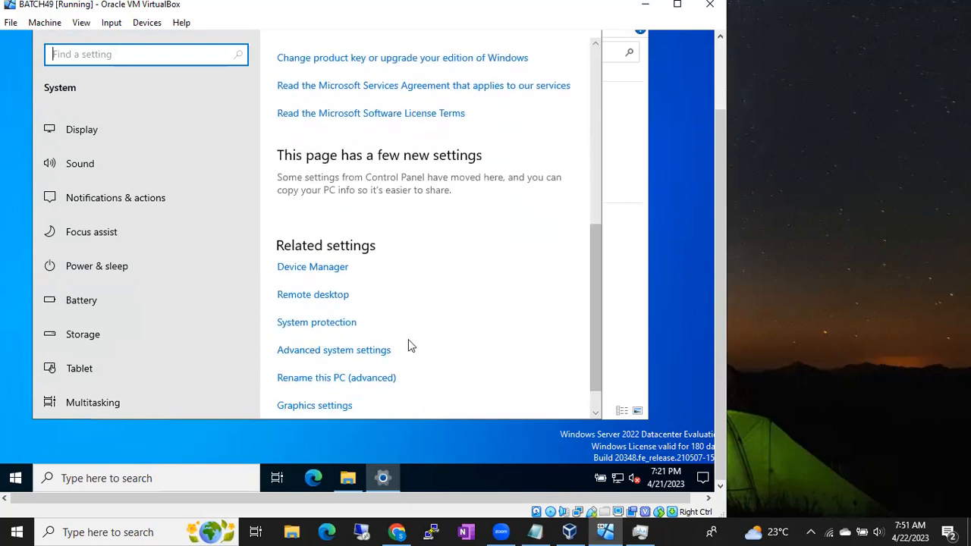
pyautogui.click(328, 301)
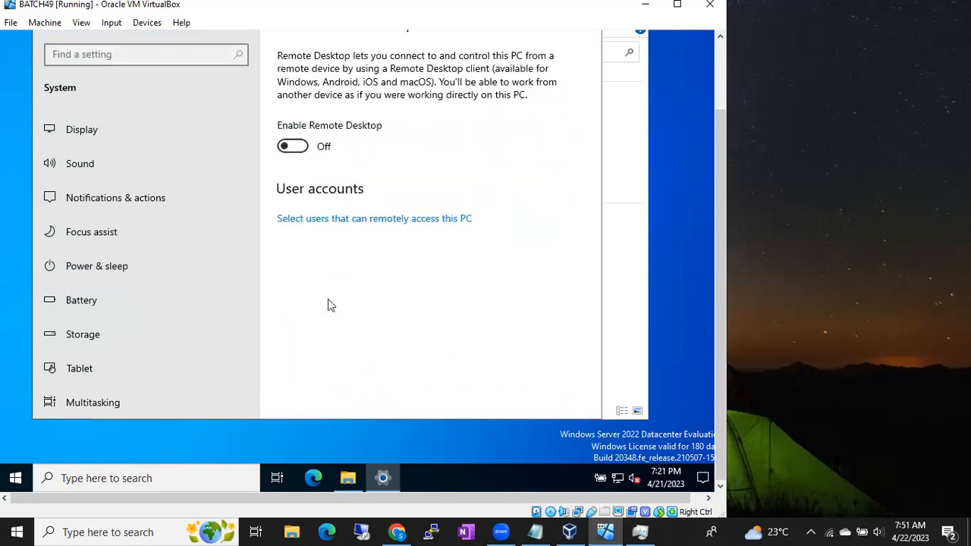
pyautogui.click(301, 150)
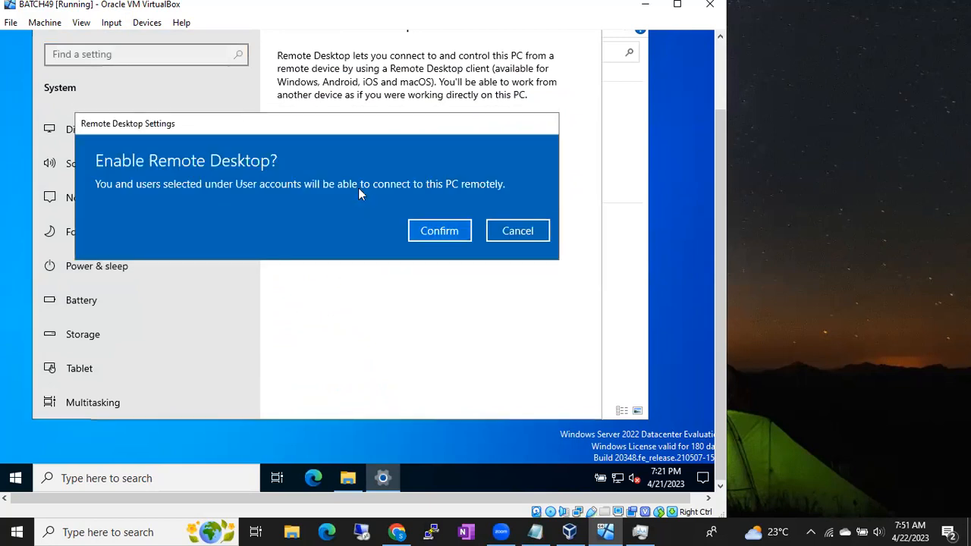
pyautogui.click(446, 232)
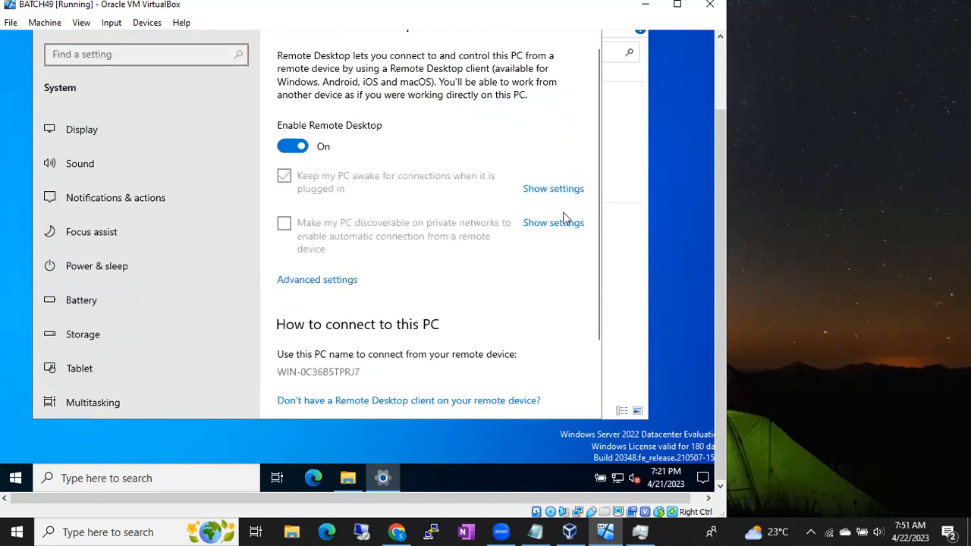
# - In the network settings of the BATCH49 virtual machine, attach Adapter 1 to Bridged Adapter
pyautogui.click(570, 532)
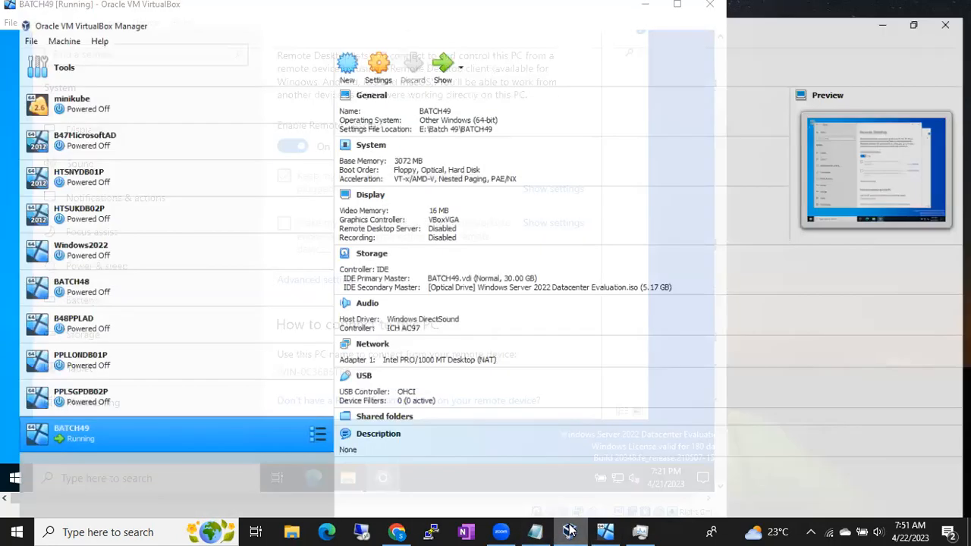
pyautogui.rightClick(153, 427)
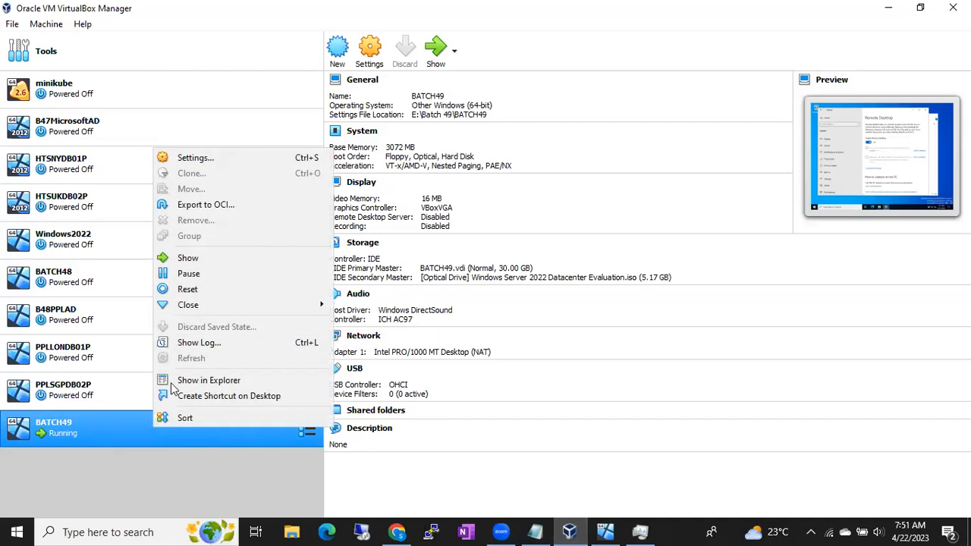
pyautogui.click(193, 158)
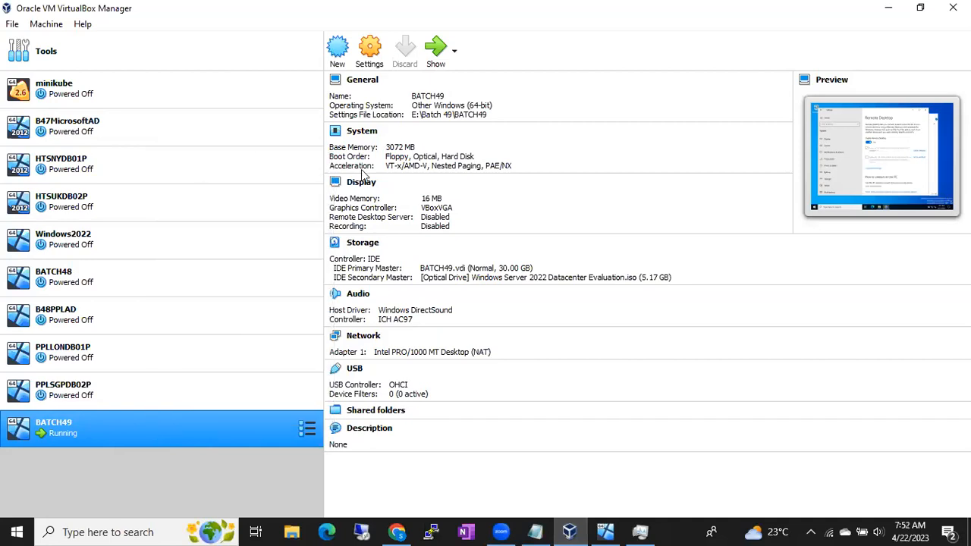
pyautogui.click(317, 237)
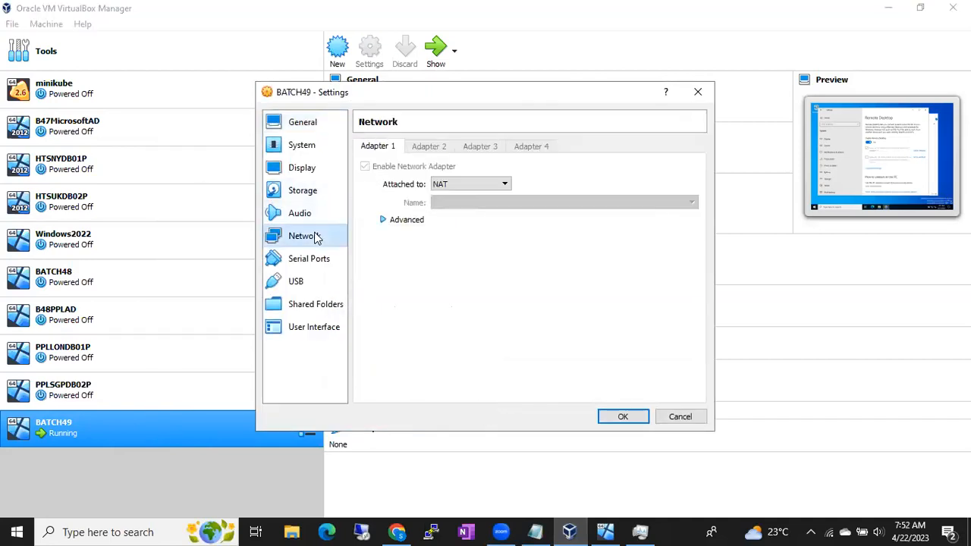
pyautogui.click(447, 186)
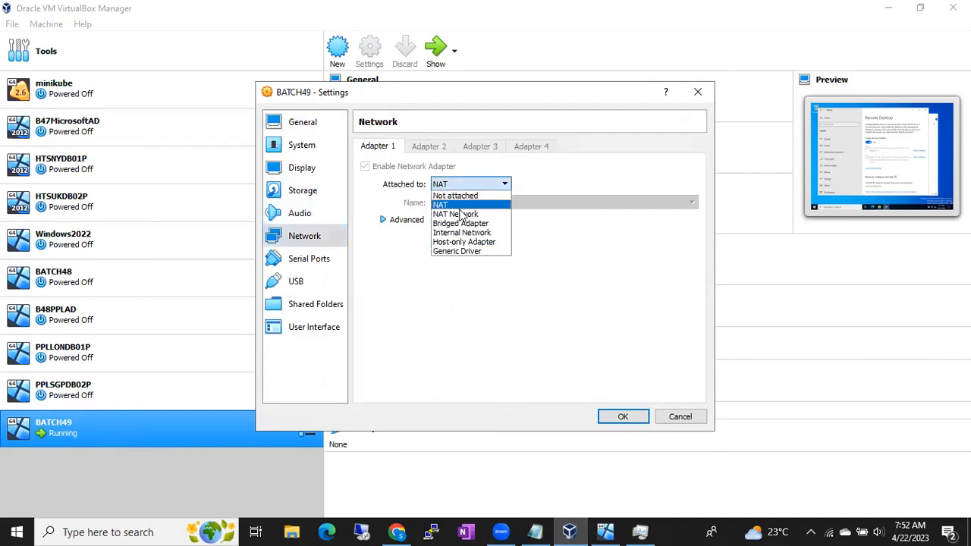
pyautogui.click(460, 224)
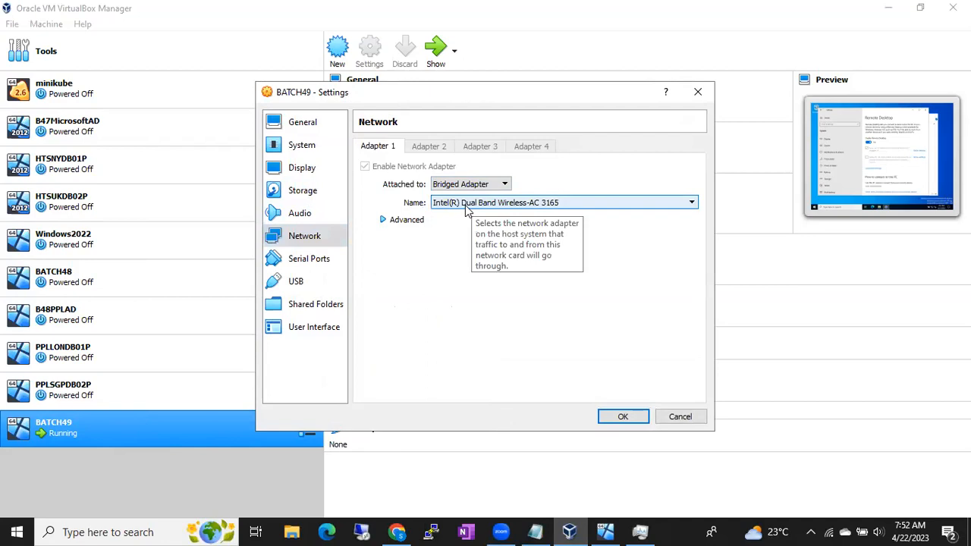
# - Set Adapter 1's promiscuous mode to Allow All, select Intel(R) Dual Band Wireless-AC 3165 as the bridged adapter, and save the settings
pyautogui.click(384, 220)
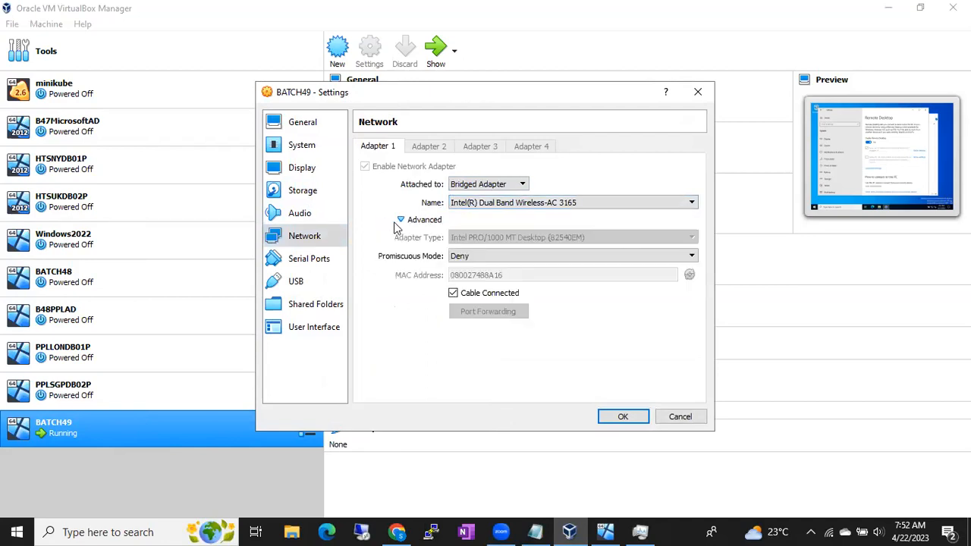
pyautogui.click(460, 258)
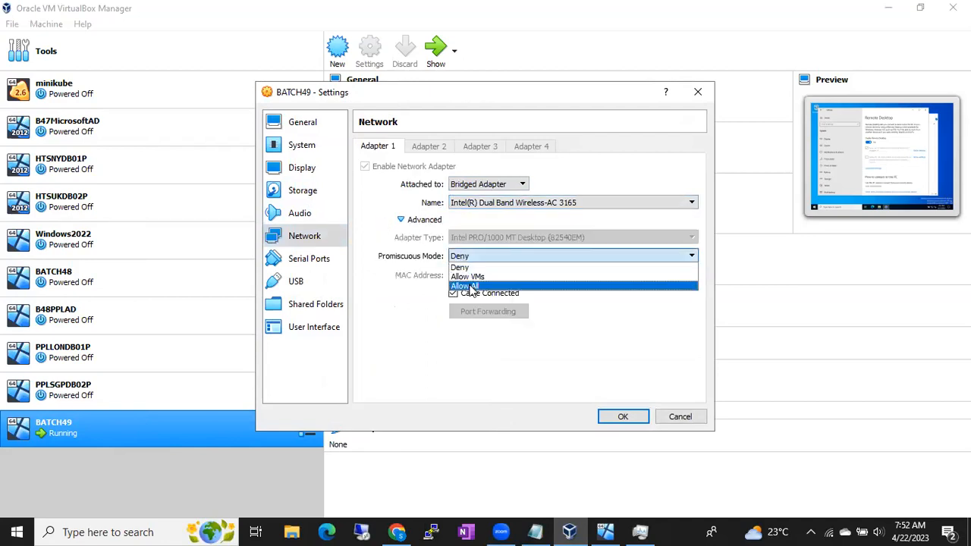
pyautogui.click(470, 286)
pyautogui.click(488, 206)
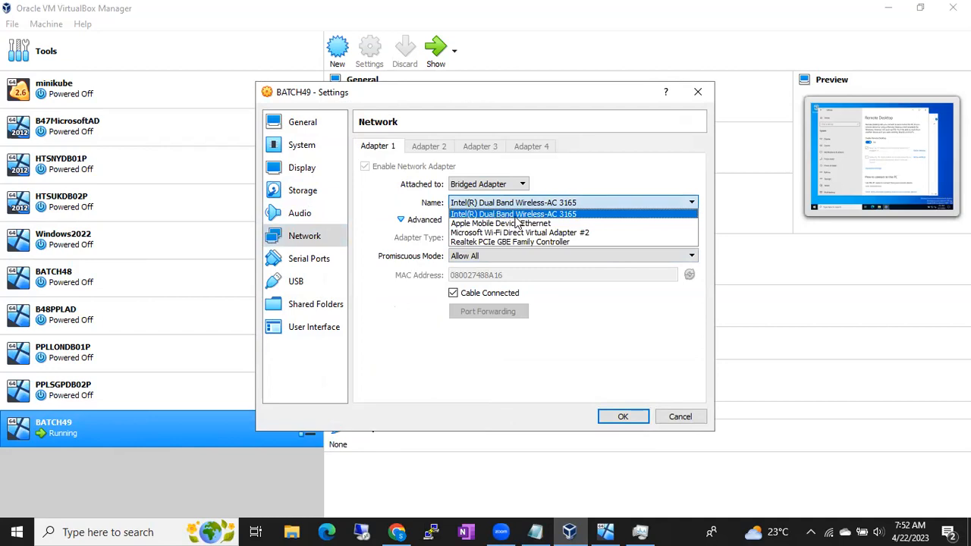
pyautogui.click(520, 214)
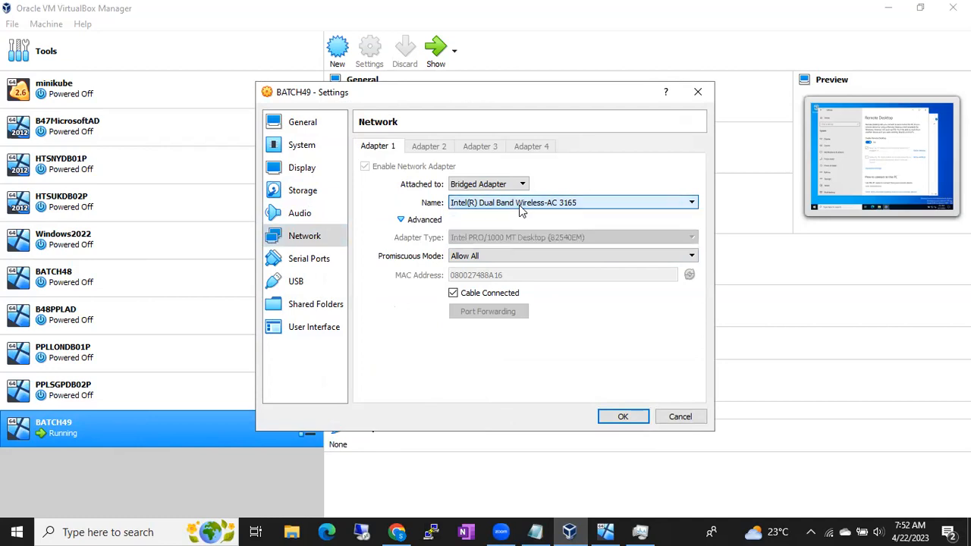
pyautogui.click(617, 417)
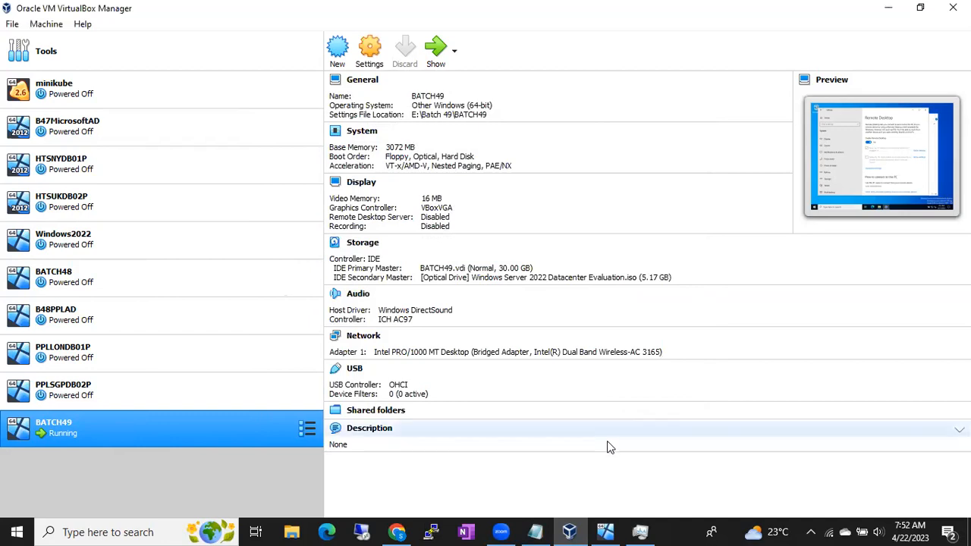
# - Back in the BATCH49 machine, allow the server to be discoverable on the network and close the Remote Desktop settings
pyautogui.click(616, 531)
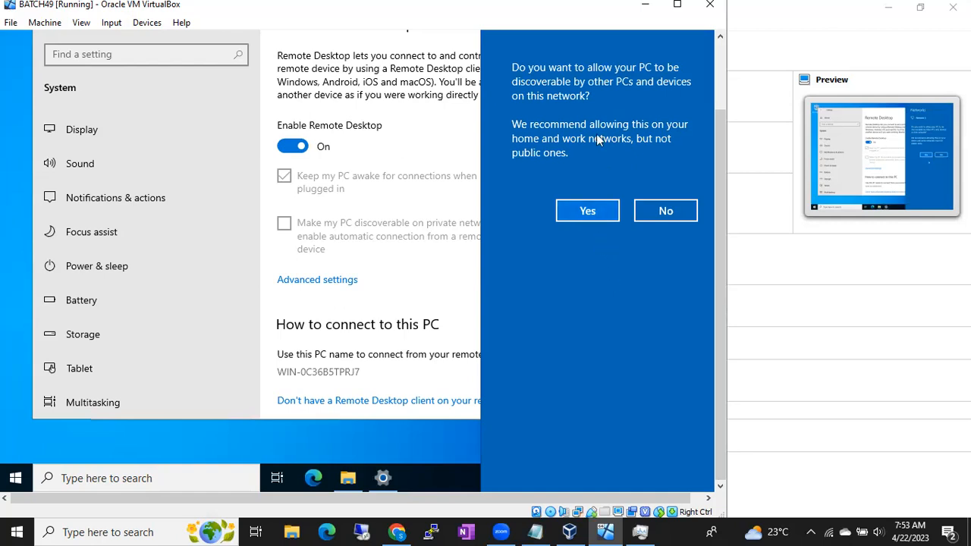
pyautogui.click(595, 215)
pyautogui.click(582, 212)
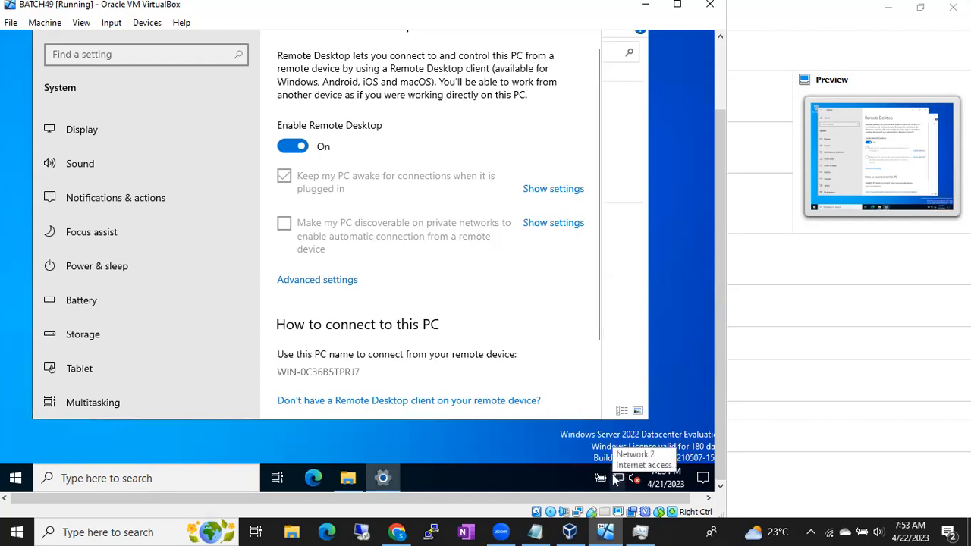
pyautogui.moveTo(724, 168); pyautogui.dragTo(719, 104)
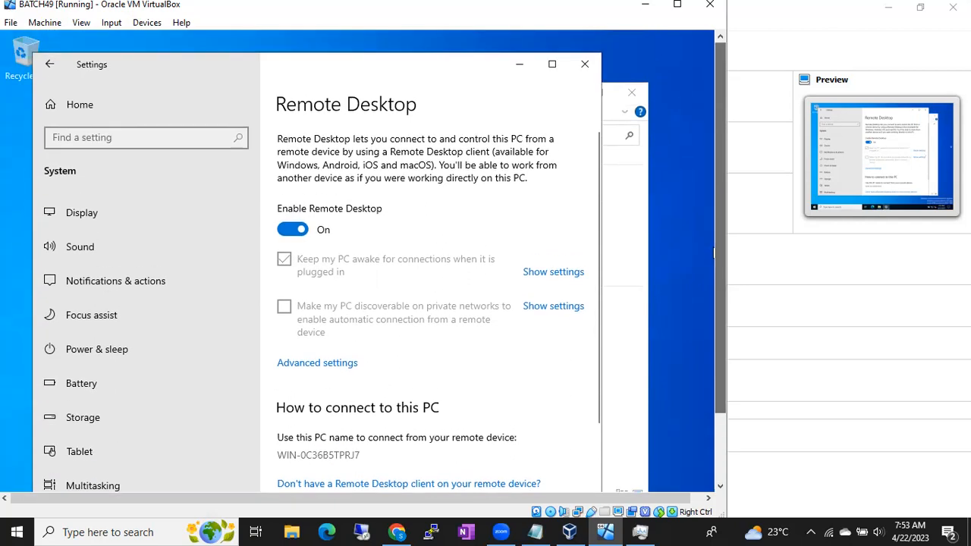
pyautogui.click(591, 67)
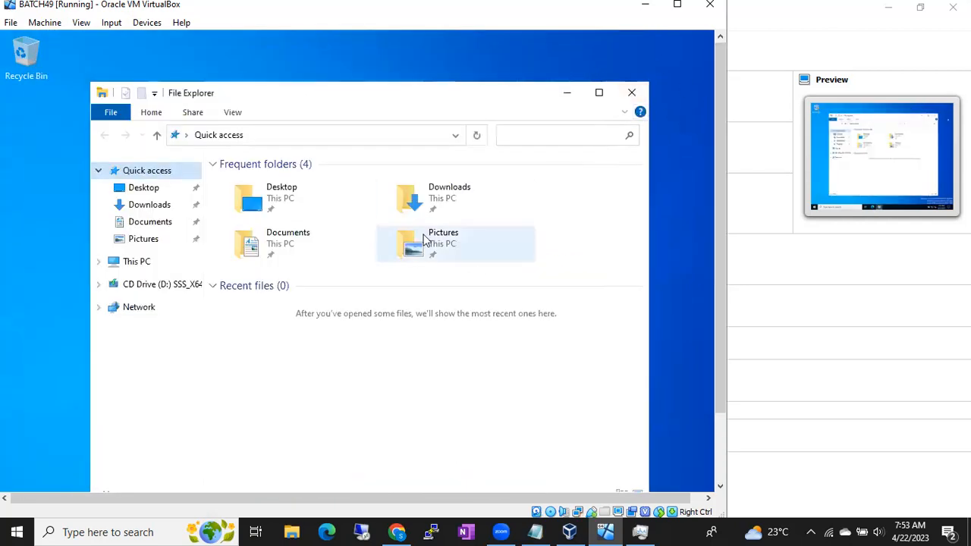
# - Review the Remote Desktop settings again through the This PC properties, then close Settings and File Explorer
pyautogui.rightClick(141, 267)
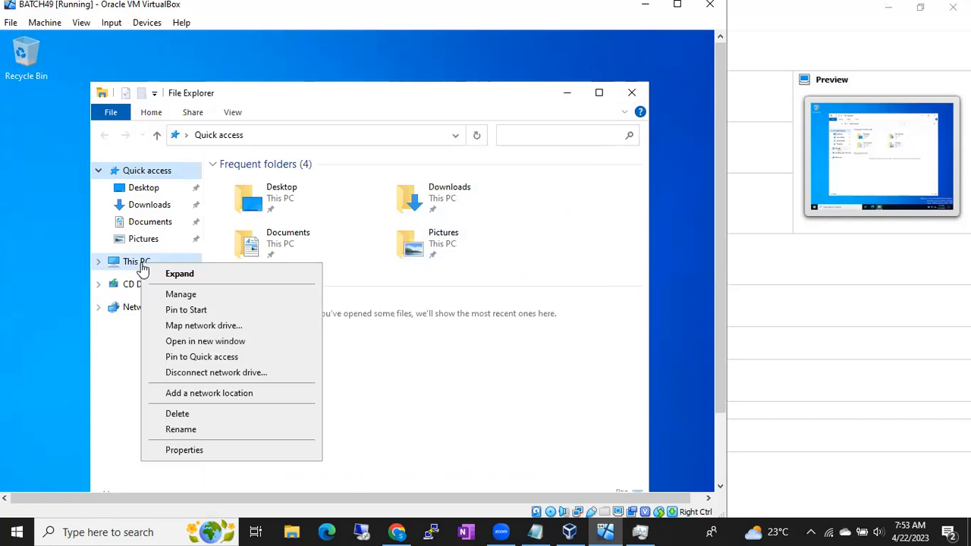
pyautogui.click(187, 452)
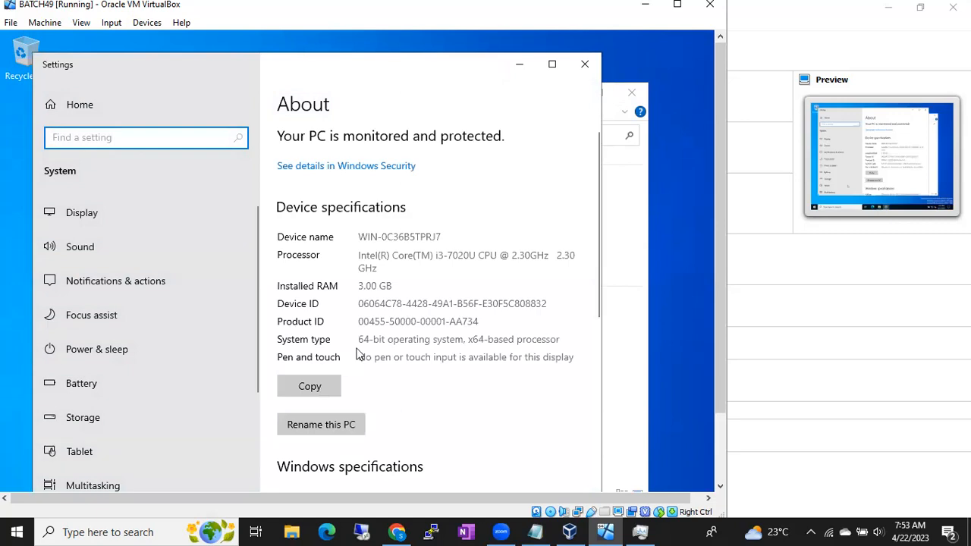
pyautogui.scroll(-8, 357, 357)
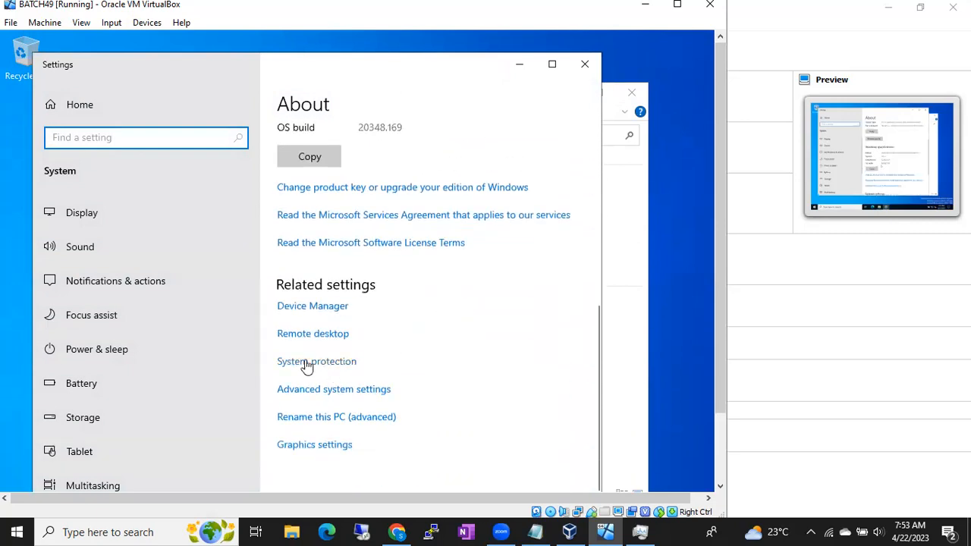
pyautogui.click(296, 334)
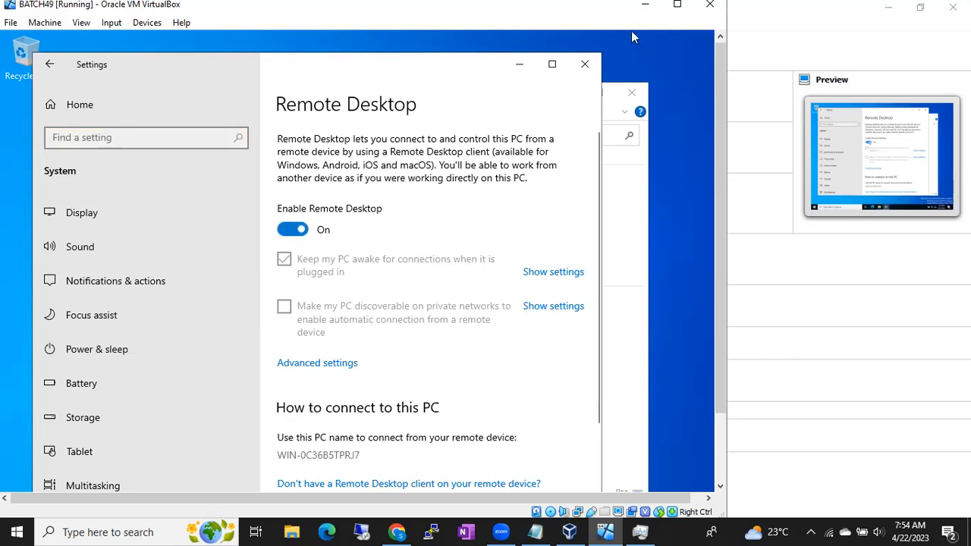
pyautogui.click(589, 60)
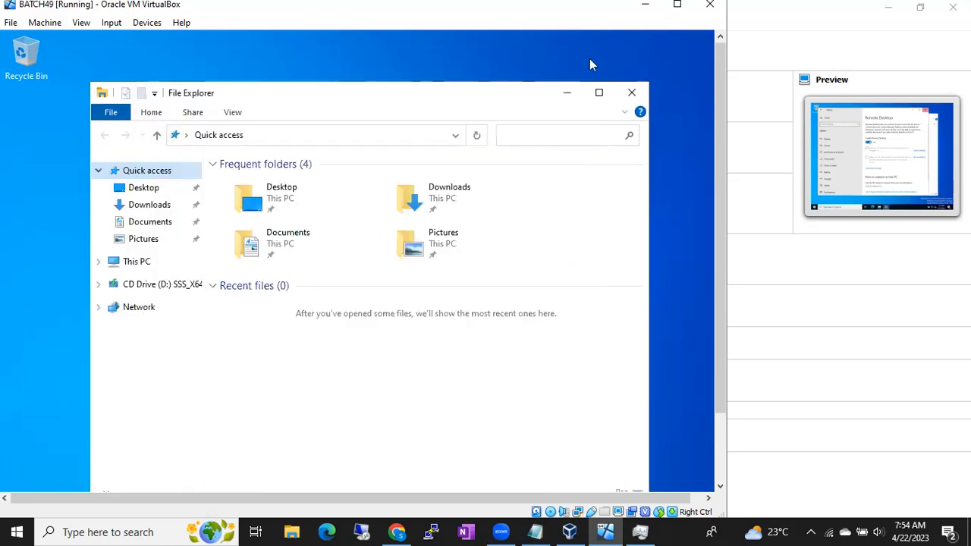
pyautogui.click(628, 94)
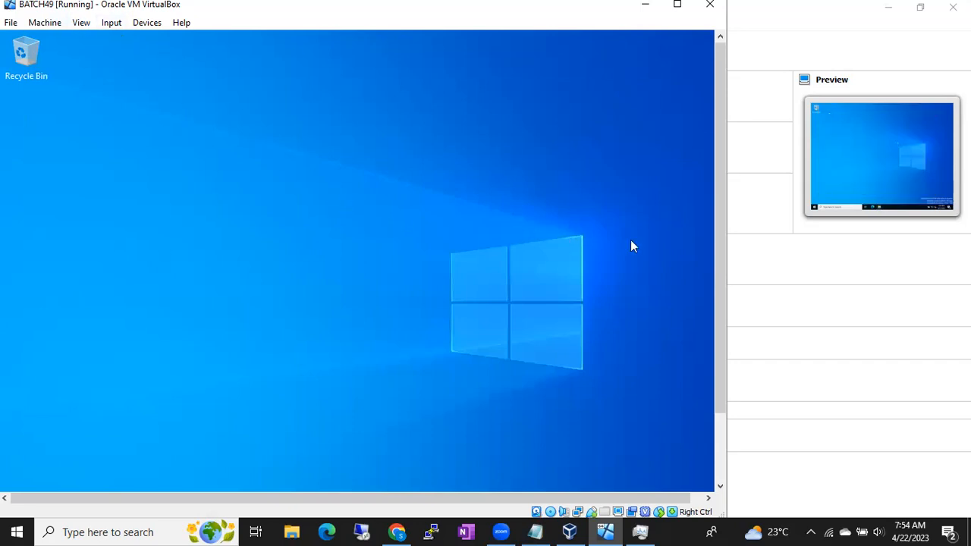
pyautogui.scroll(-3, 720, 245)
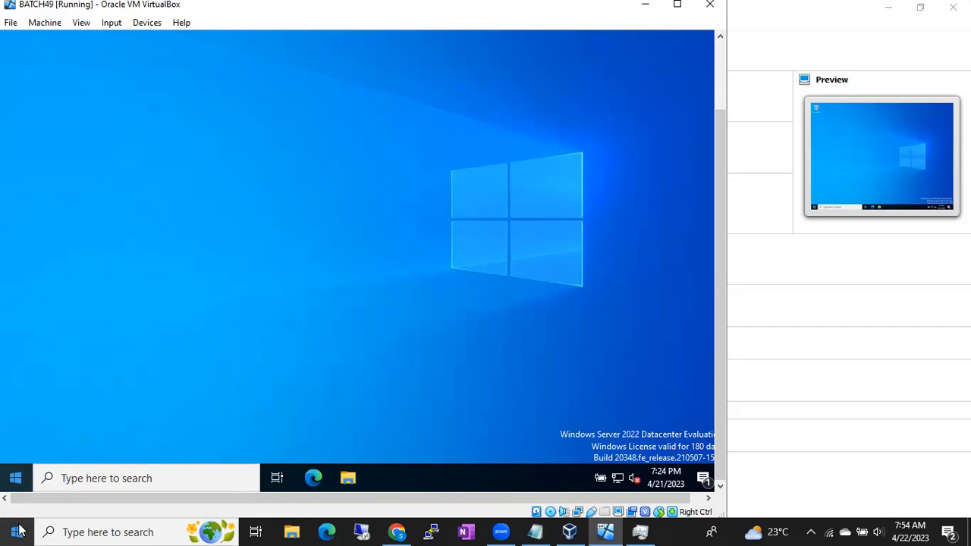
pyautogui.rightClick(12, 482)
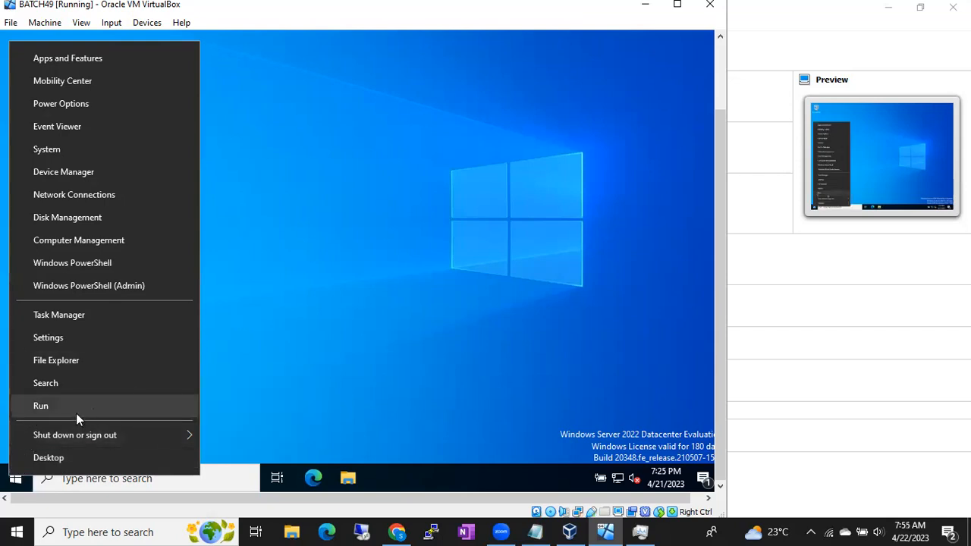
pyautogui.click(241, 369)
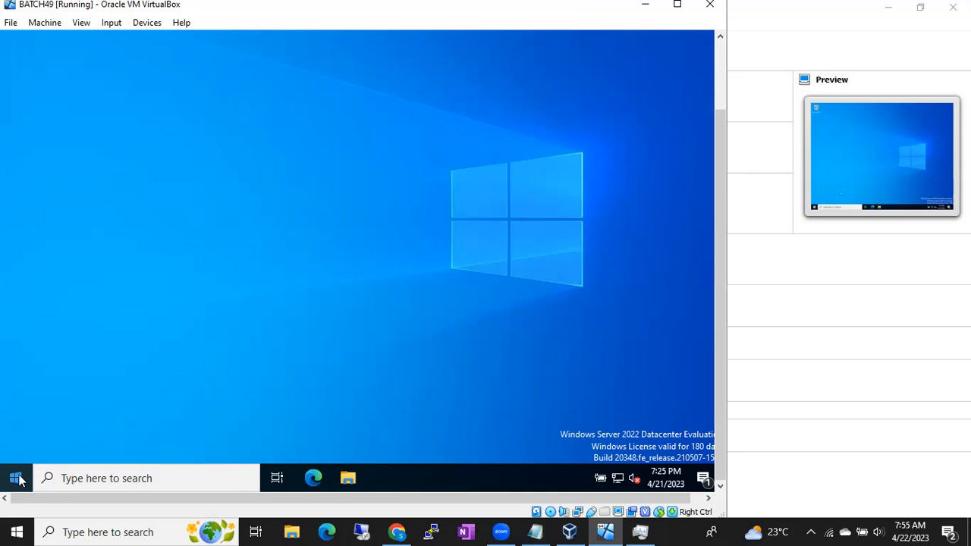
# - On the BATCH49 server, open a Command Prompt through Run with cmd and list the network configuration with ipconfig
pyautogui.rightClick(20, 479)
pyautogui.click(38, 412)
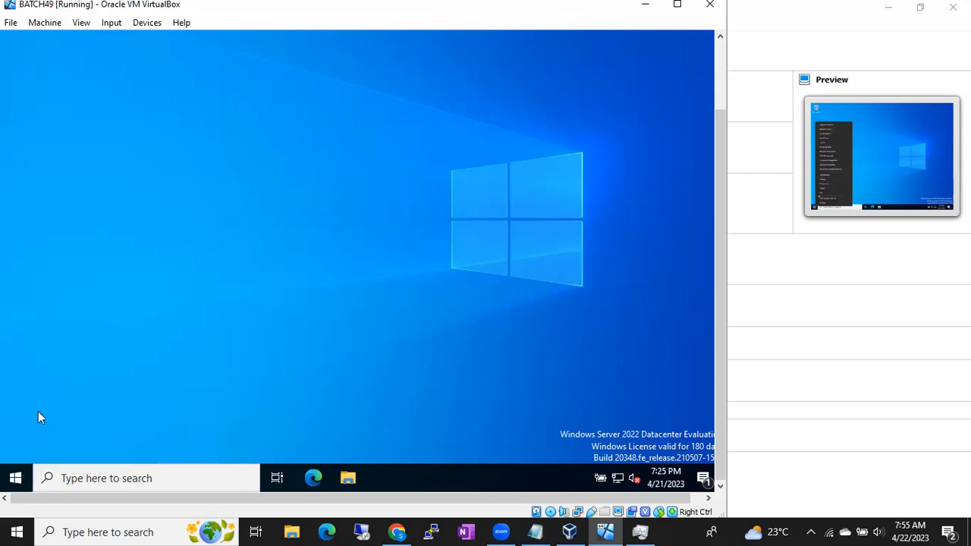
pyautogui.write('cm')
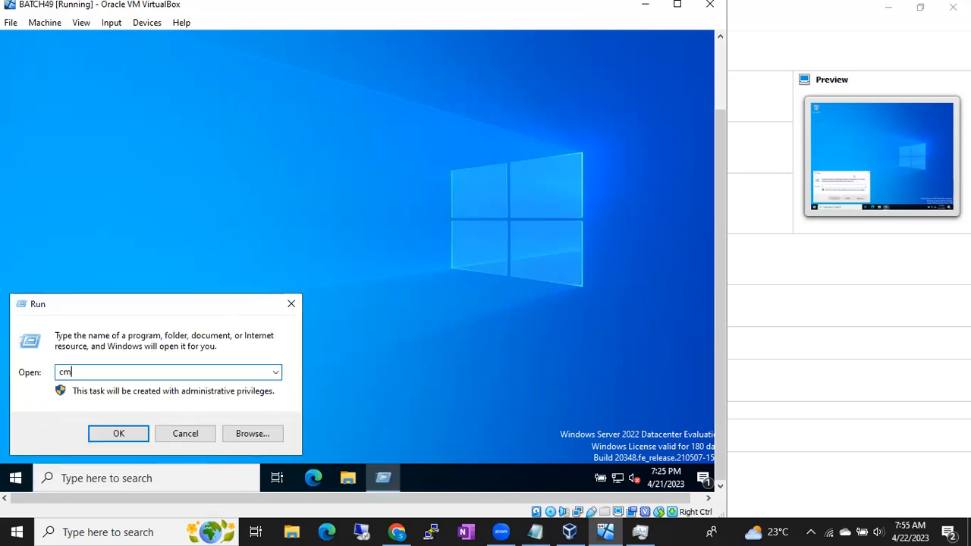
pyautogui.write('d')
pyautogui.press('Return')
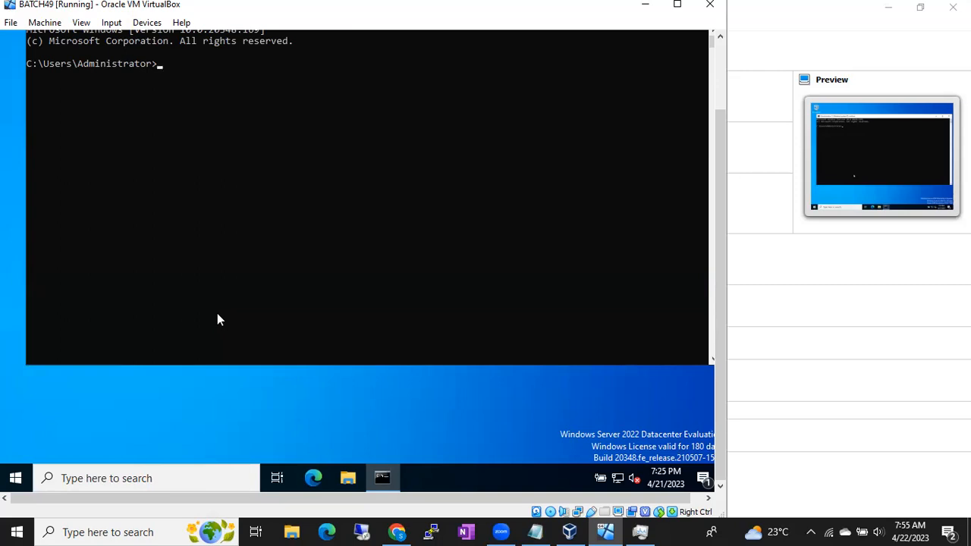
pyautogui.write('ipconfig')
pyautogui.press('Return')
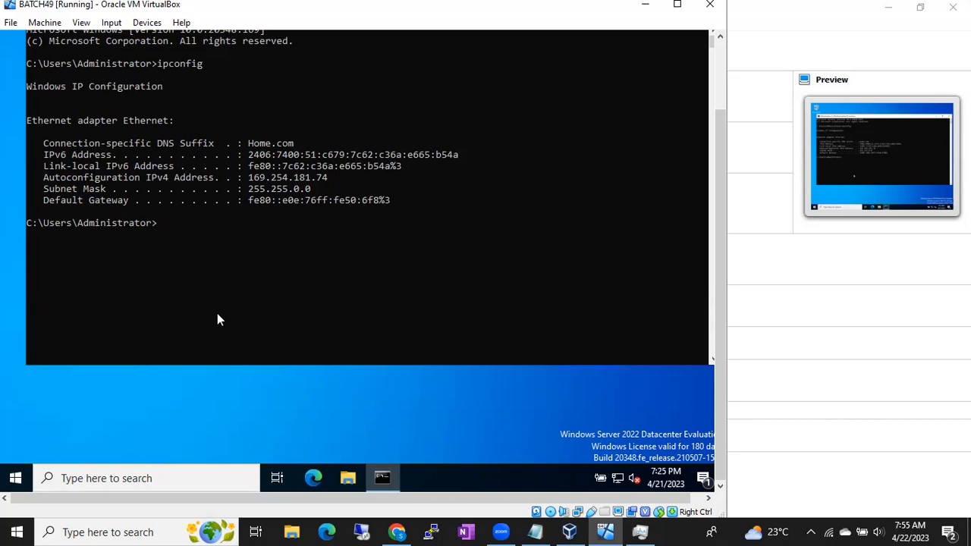
# - Query the server's name with the hostname command and highlight the IPv4 address in the ipconfig output
pyautogui.write('hostname')
pyautogui.press('Return')
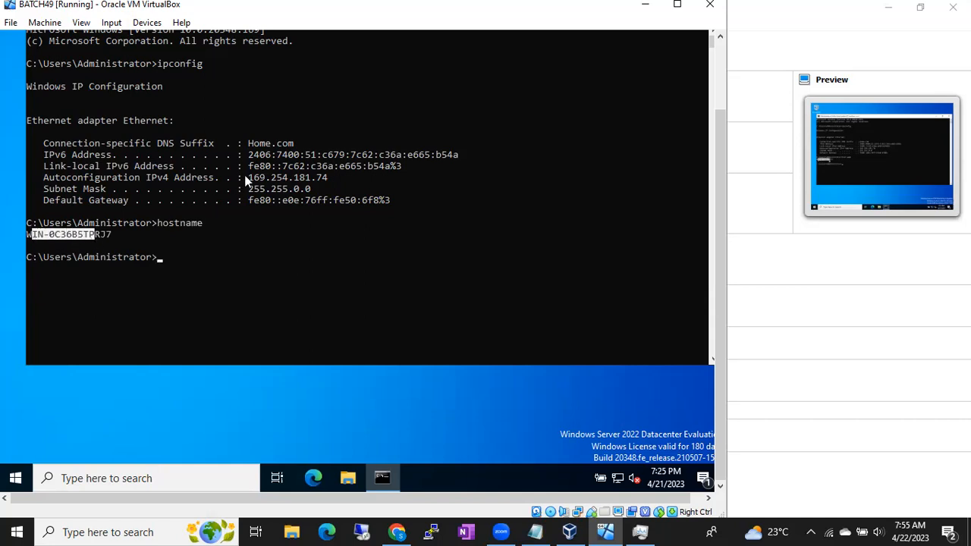
pyautogui.moveTo(250, 176); pyautogui.dragTo(302, 184)
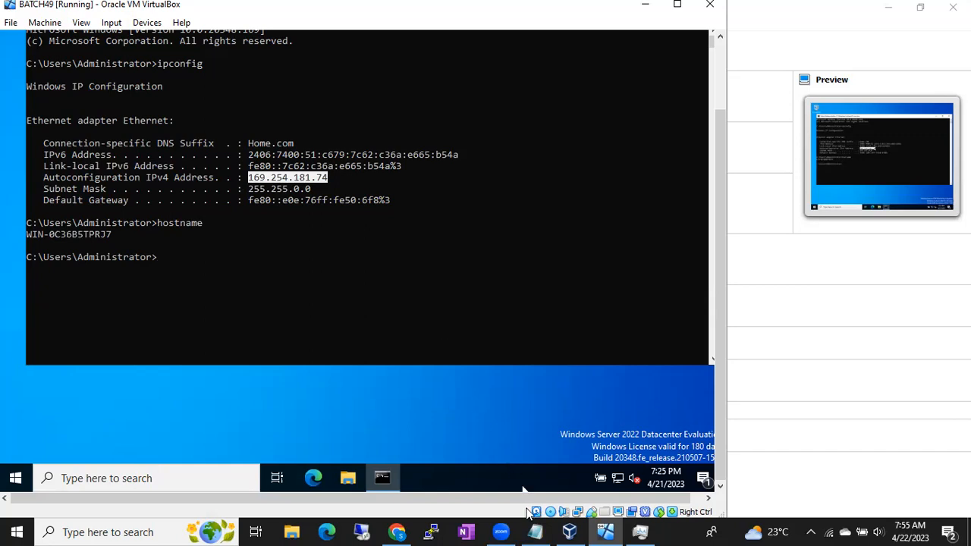
# - Switch to the Notepad notes, add 192 and 169 on separate lines below the remote connections note, and hide Notepad
pyautogui.click(537, 530)
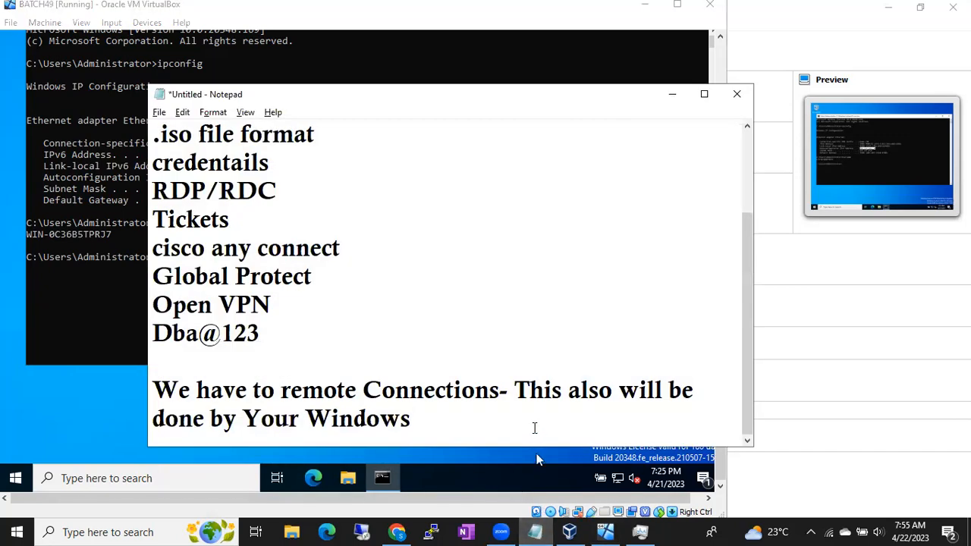
pyautogui.press('Return')
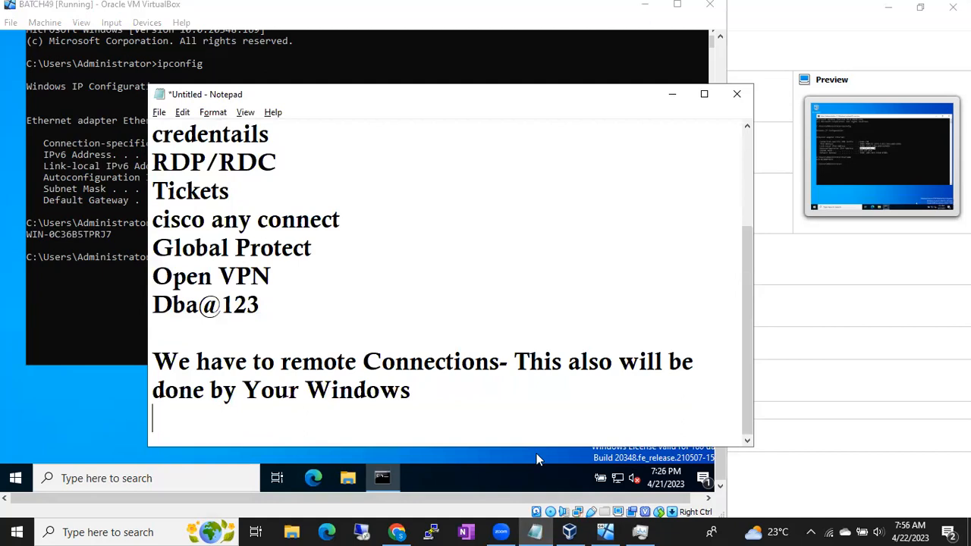
pyautogui.write('1')
pyautogui.press('BackSpace')
pyautogui.write('192')
pyautogui.press('Return')
pyautogui.write('169')
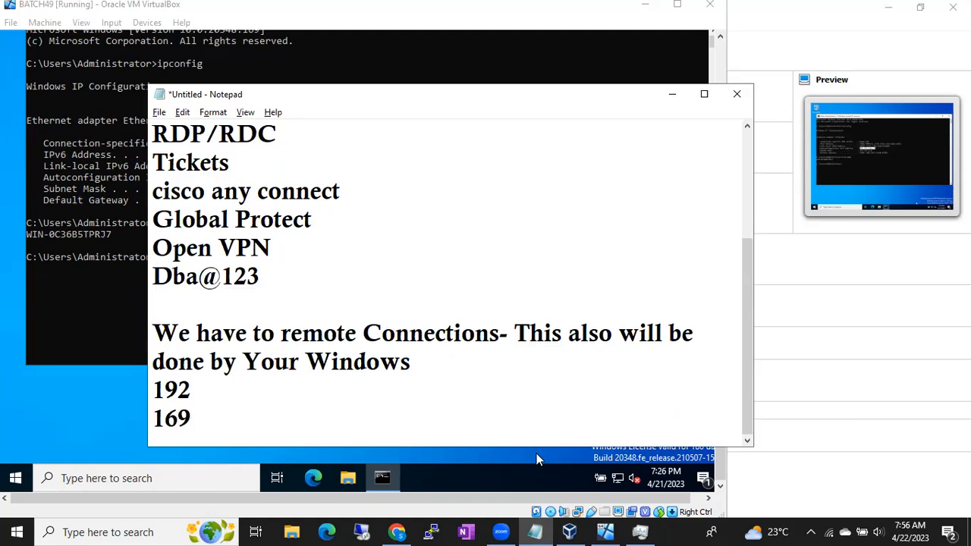
pyautogui.click(535, 531)
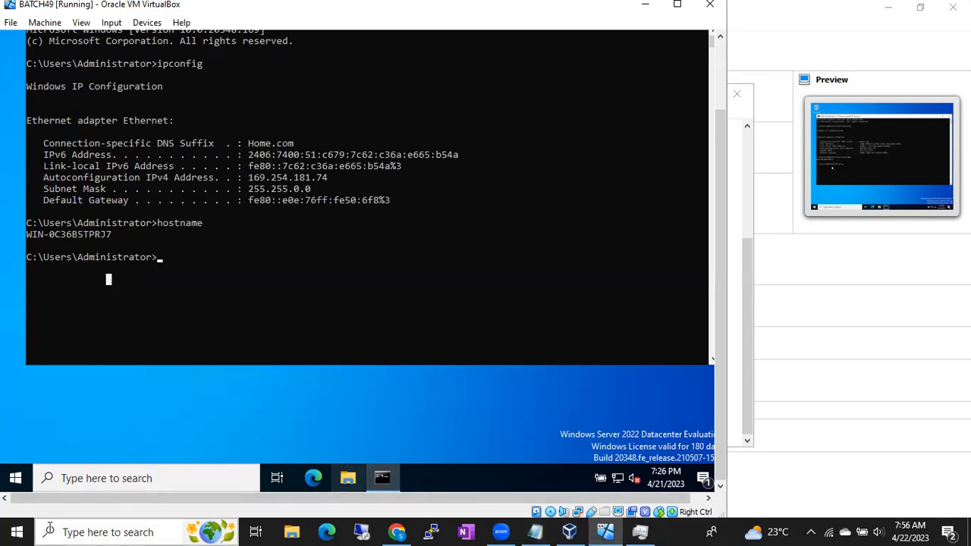
# - On the host, open Remote Desktop Connection, try to connect to 169.254.181.74, and minimize the connection window
pyautogui.click(16, 532)
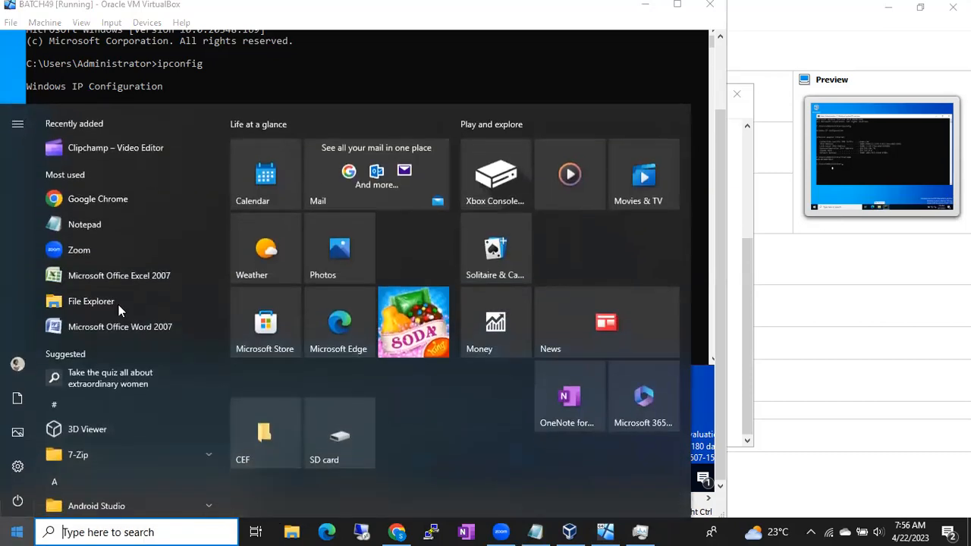
pyautogui.write('remp')
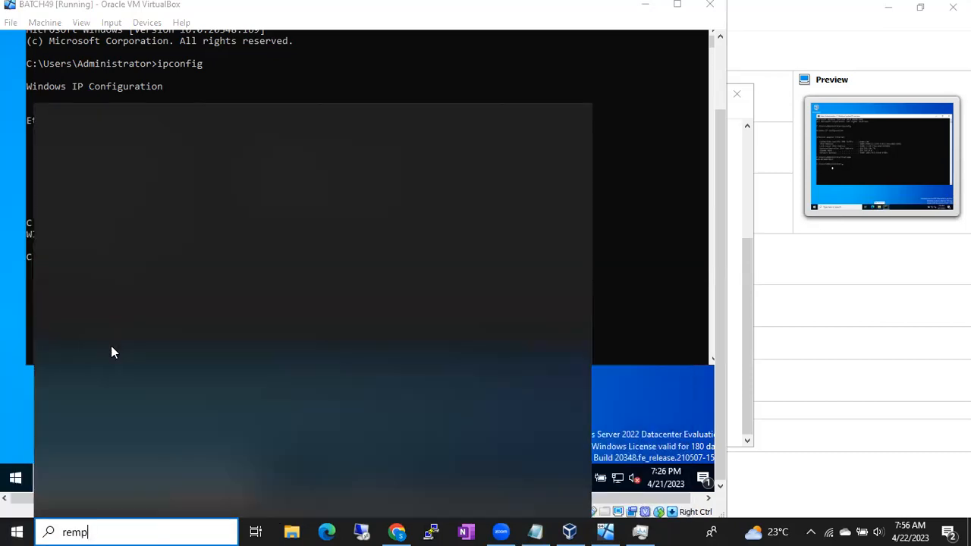
pyautogui.press('BackSpace')
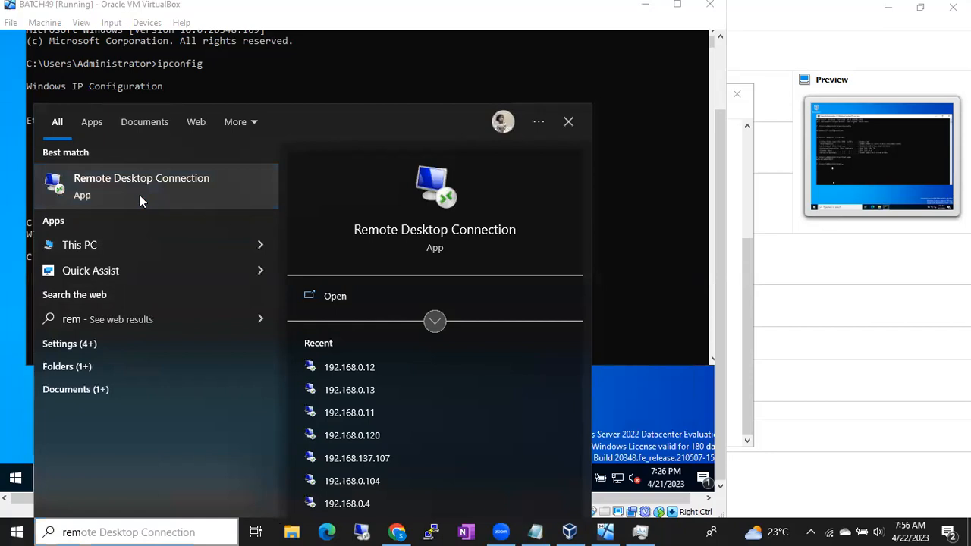
pyautogui.click(426, 265)
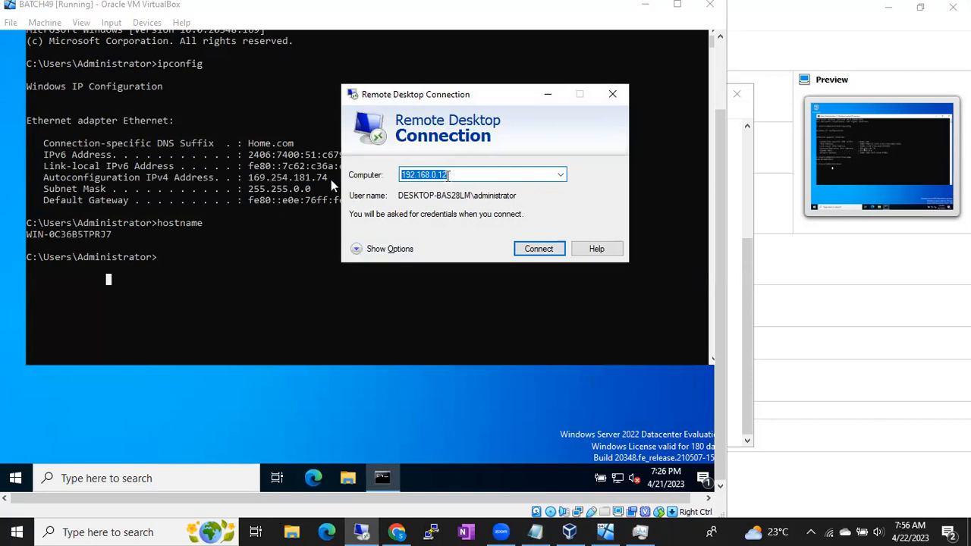
pyautogui.write('169.254')
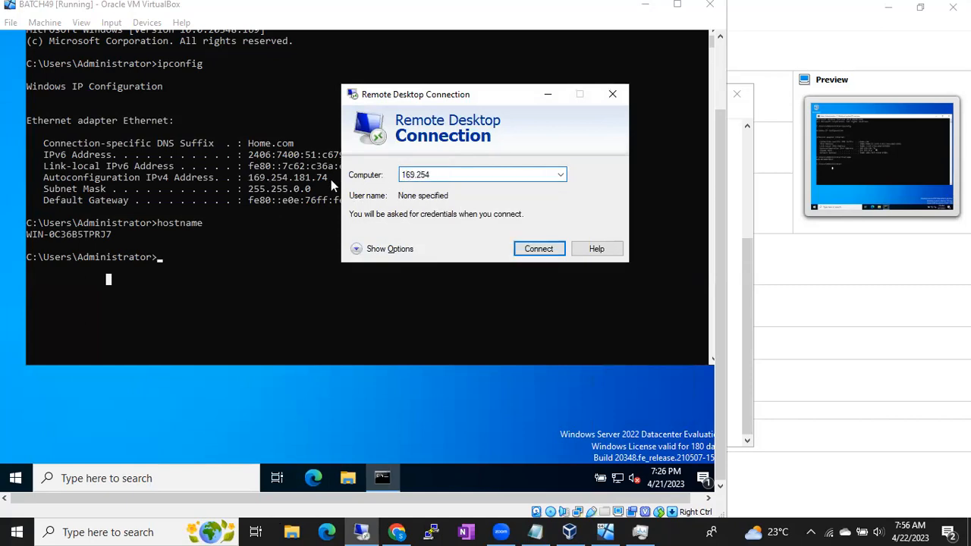
pyautogui.write('.181.74')
pyautogui.click(534, 250)
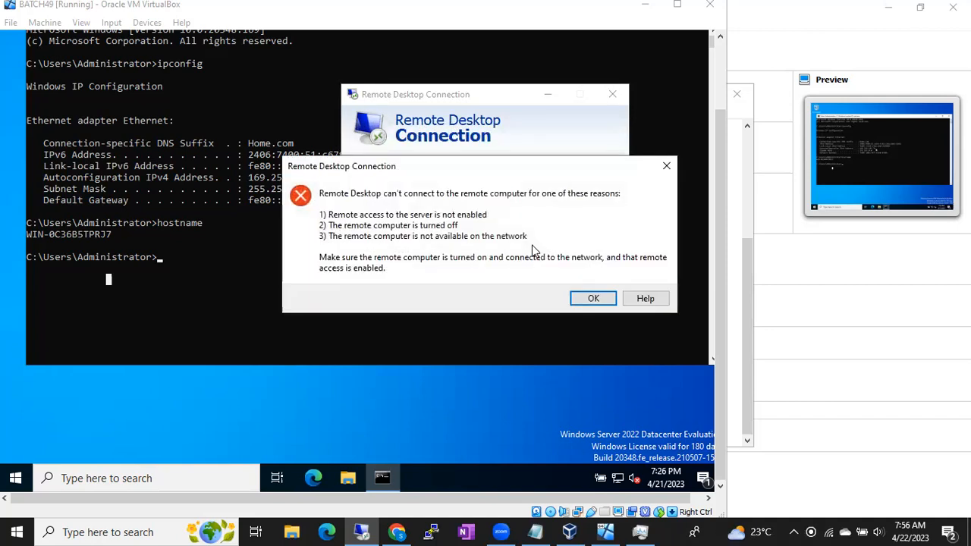
pyautogui.click(590, 297)
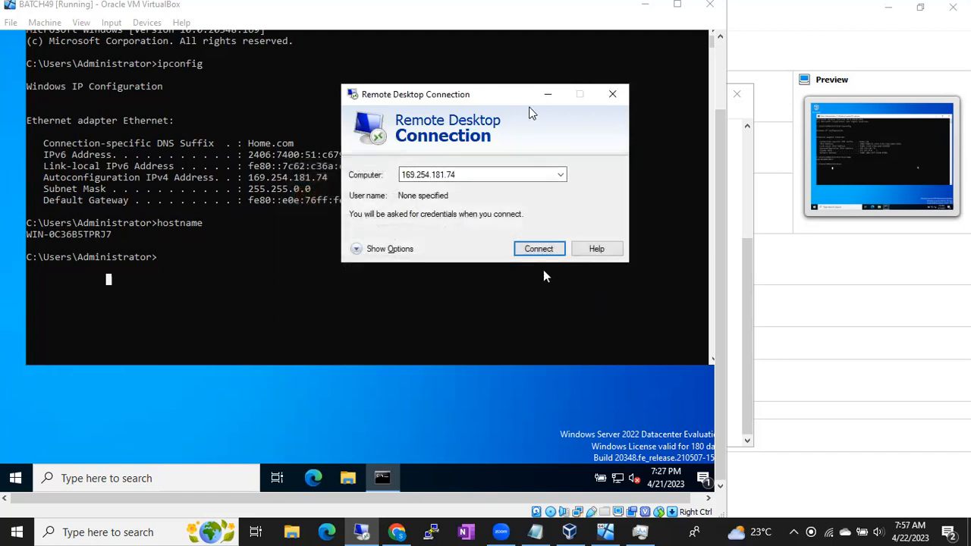
pyautogui.click(547, 99)
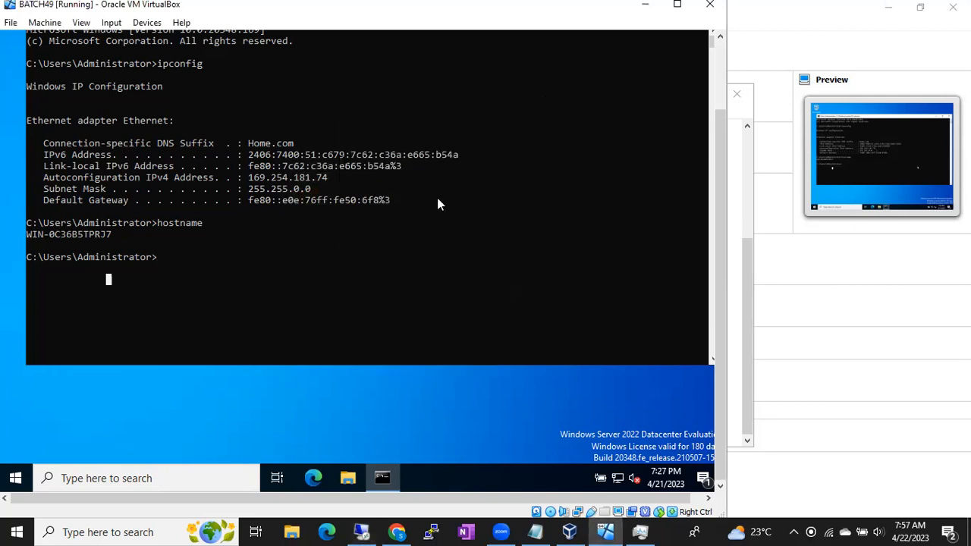
# - Run ipconfig again in the server's Command Prompt and examine the IPv4 address, subnet mask and default gateway
pyautogui.press('Up')
pyautogui.press('Up')
pyautogui.press('Return')
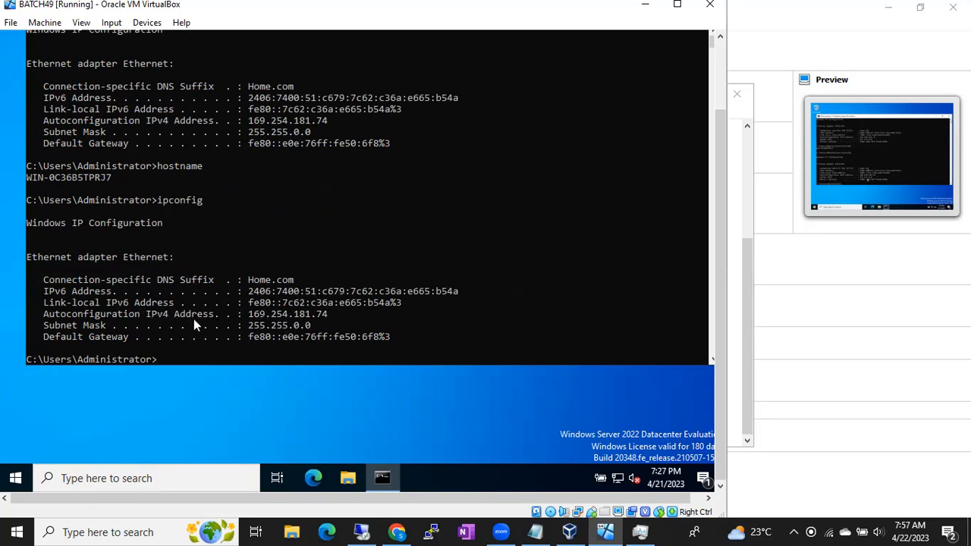
pyautogui.moveTo(154, 313); pyautogui.dragTo(310, 314)
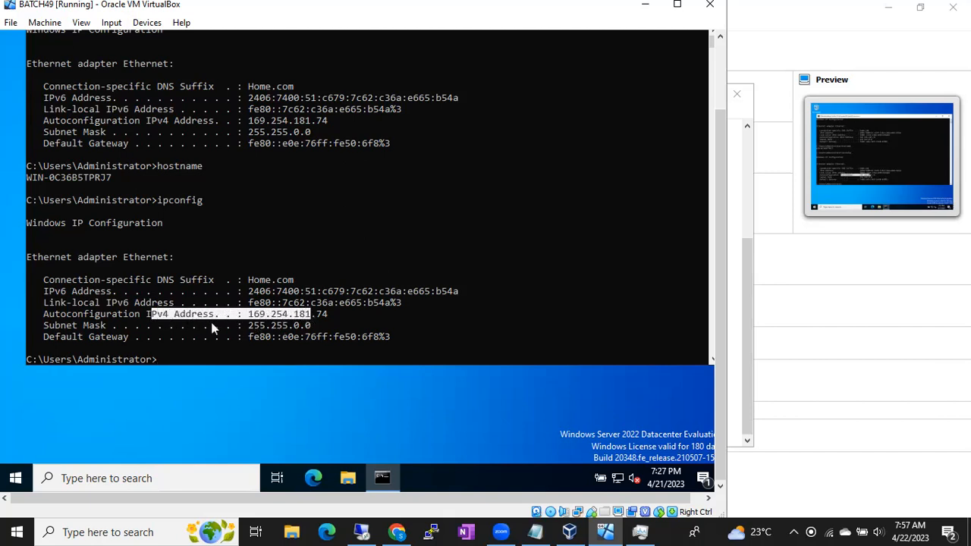
pyautogui.moveTo(146, 325); pyautogui.dragTo(377, 339)
pyautogui.click(377, 339)
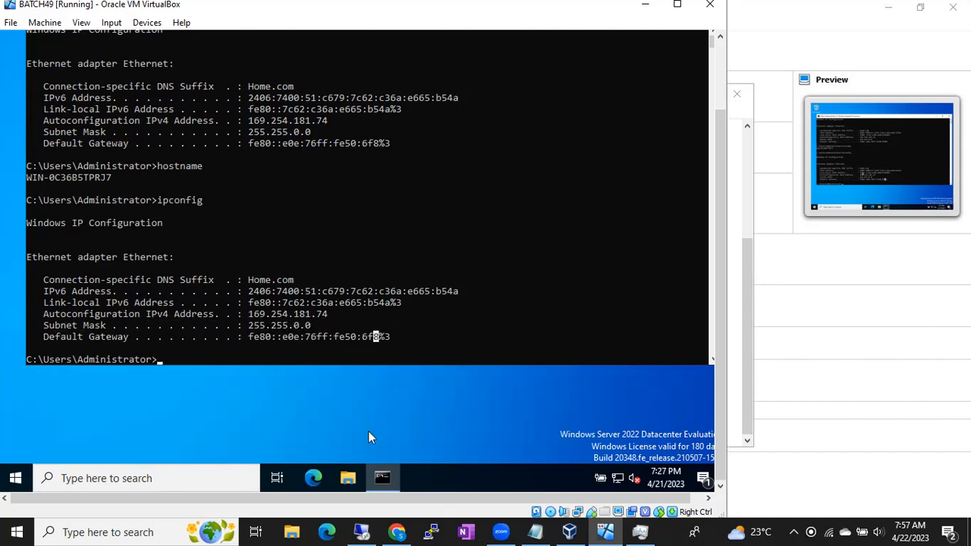
# - From the This PC properties, open the Remote Desktop discoverability settings, turn on network discovery for the private profile, and save the changes
pyautogui.click(347, 478)
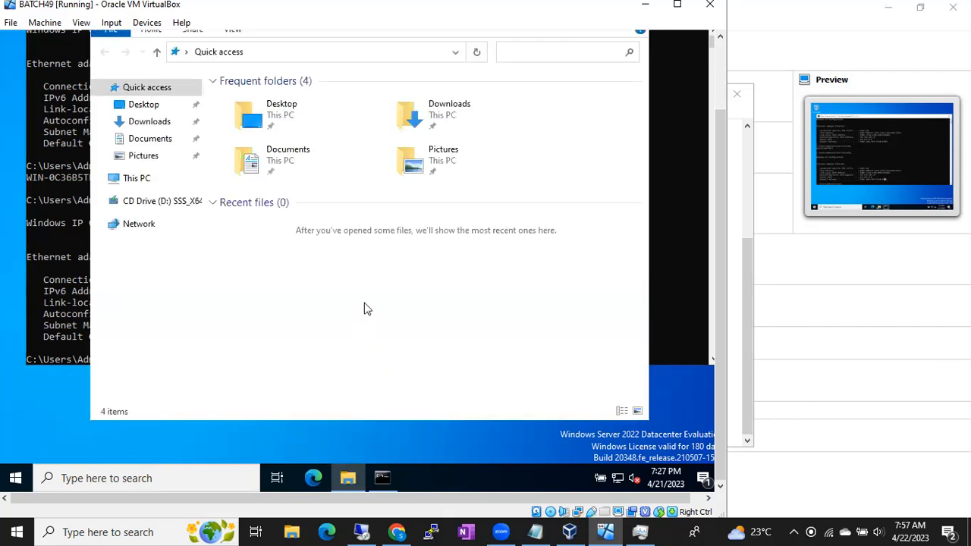
pyautogui.rightClick(143, 179)
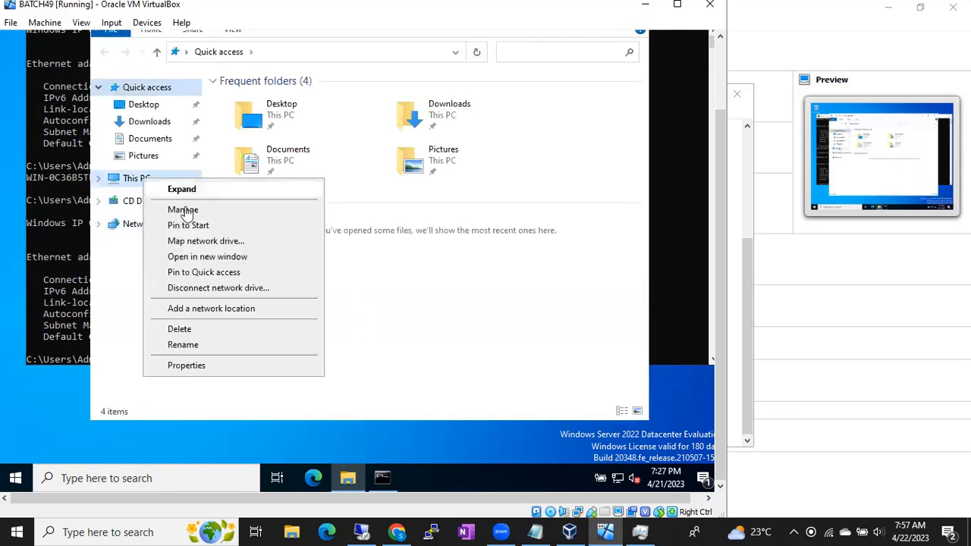
pyautogui.click(217, 367)
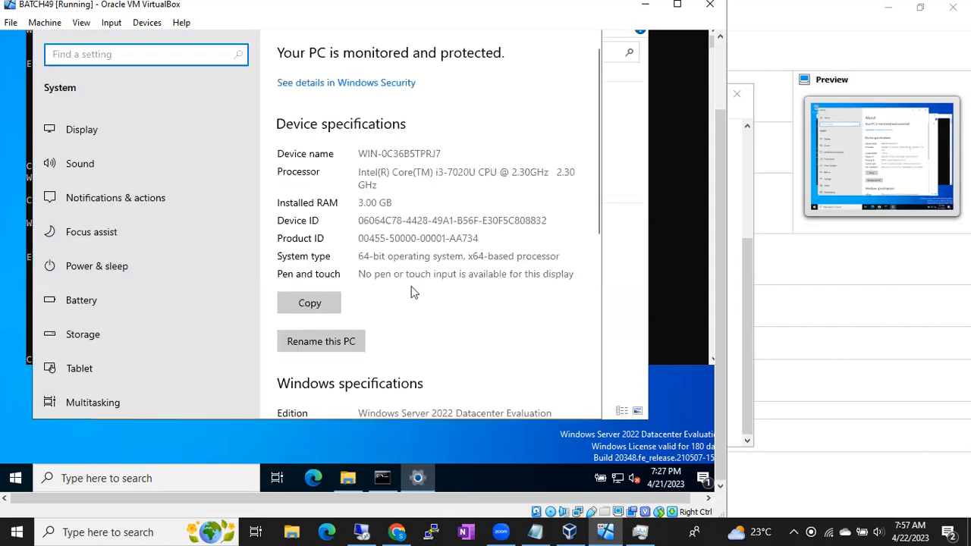
pyautogui.scroll(-10, 413, 292)
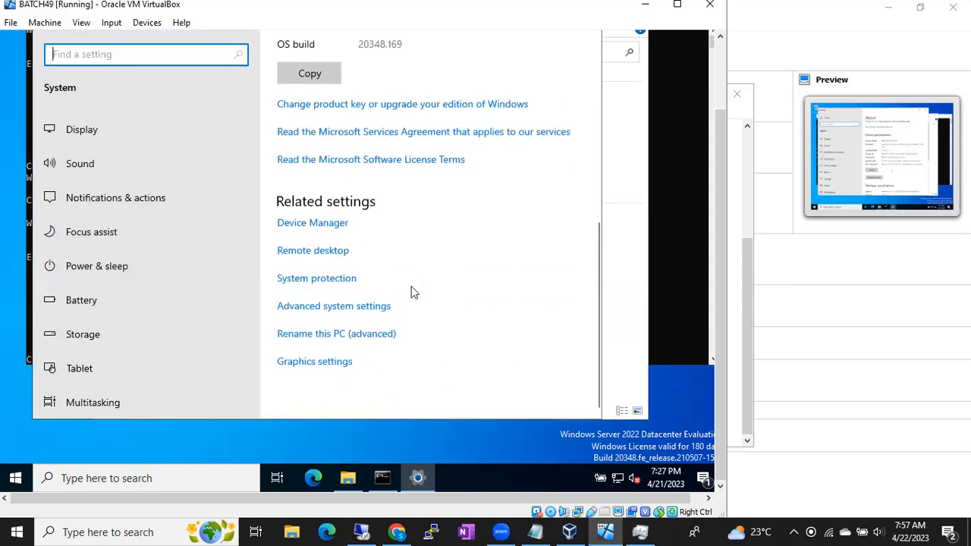
pyautogui.click(314, 251)
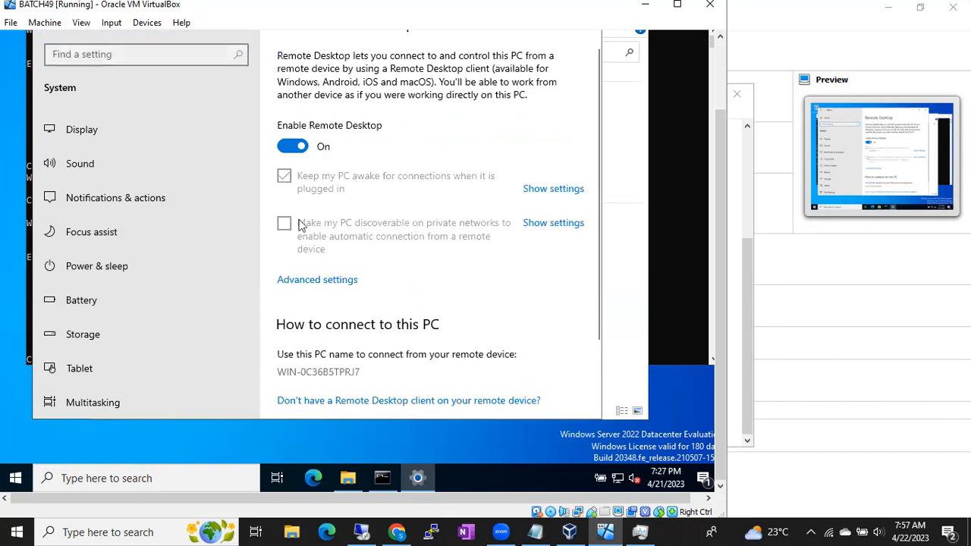
pyautogui.click(541, 225)
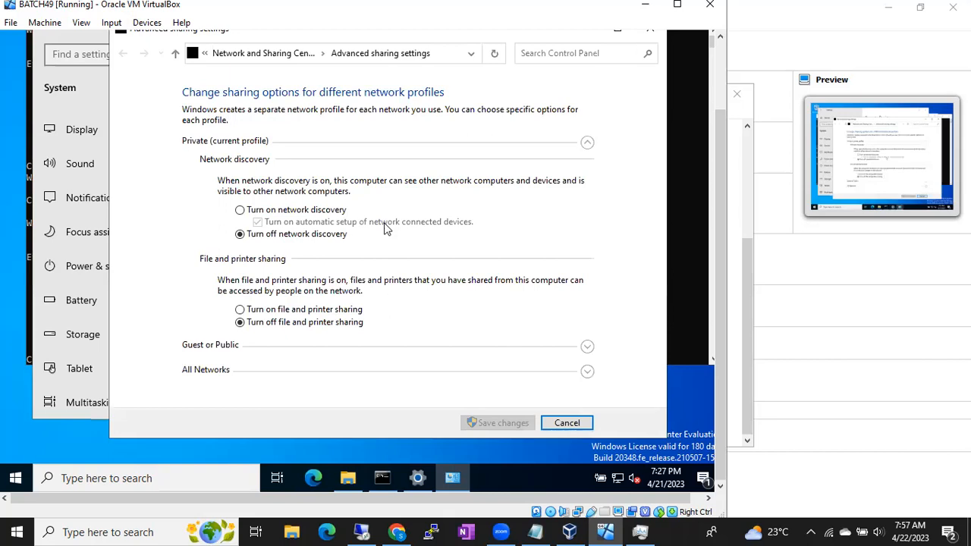
pyautogui.click(245, 213)
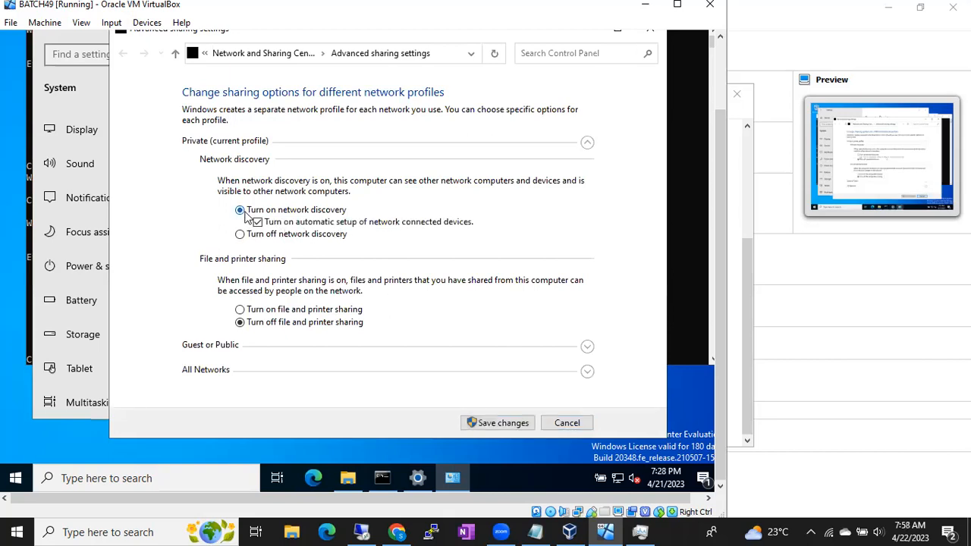
pyautogui.click(500, 423)
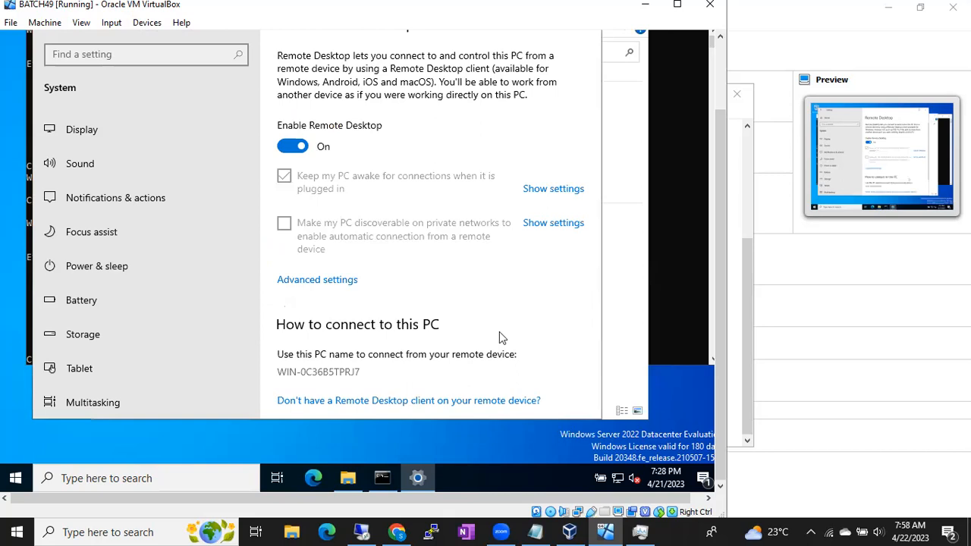
# - Return to the Command Prompt and rerun ipconfig to recheck the Ethernet adapter's addresses
pyautogui.click(657, 294)
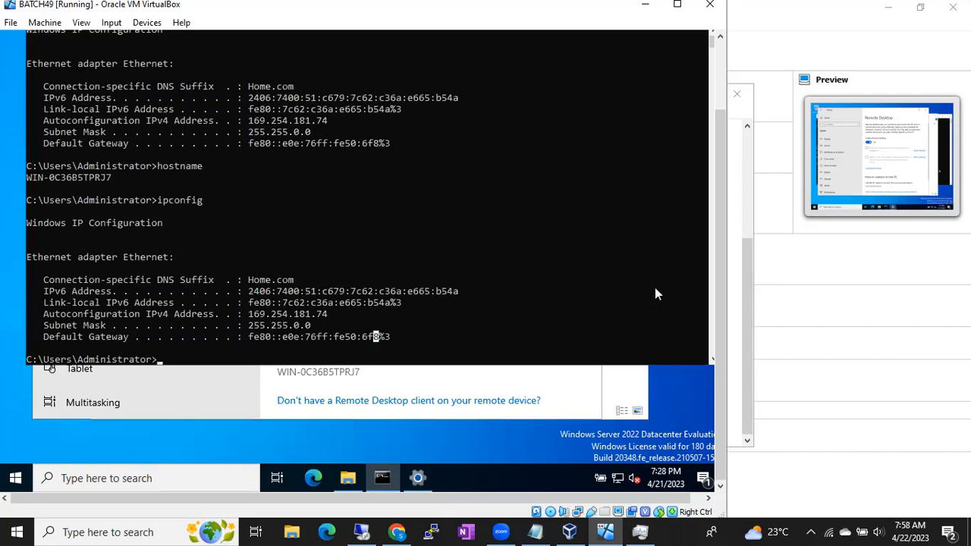
pyautogui.press('Up')
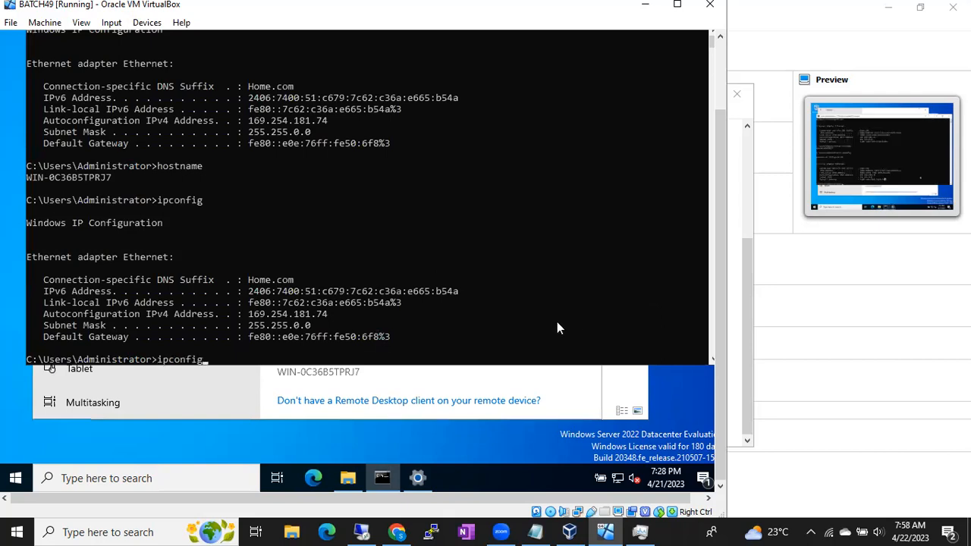
pyautogui.press('Return')
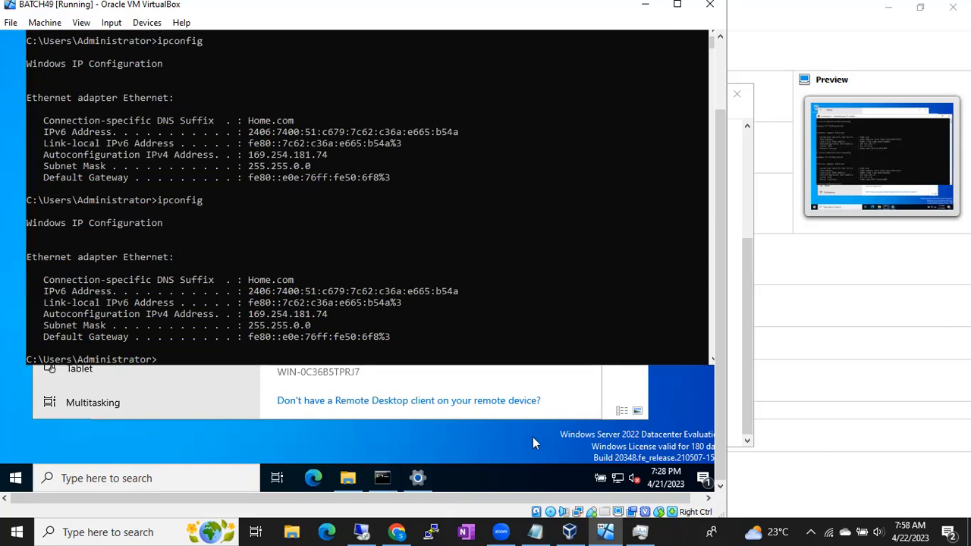
# - Minimize the Command Prompt, reopen the Remote Desktop discoverability settings, and save network discovery as on for the private profile again
pyautogui.moveTo(722, 124); pyautogui.dragTo(715, 65)
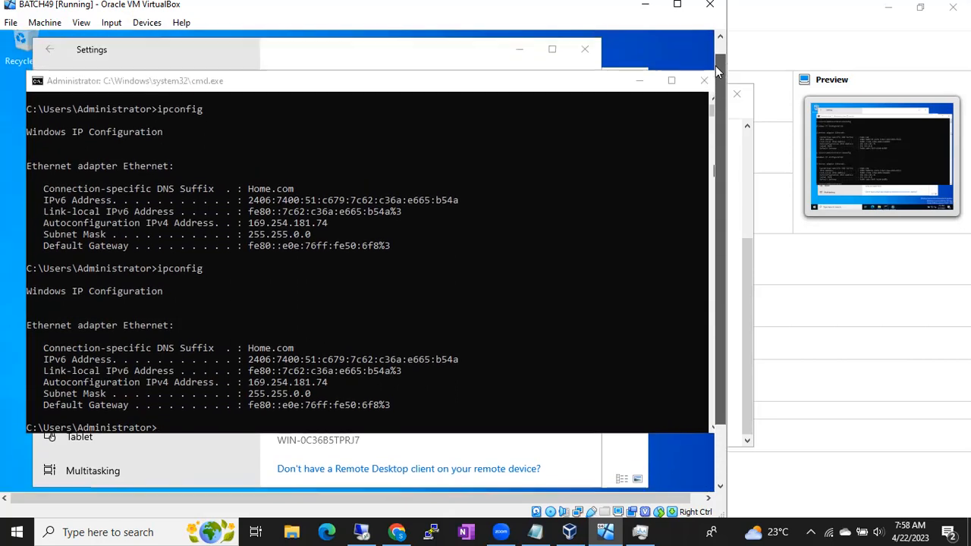
pyautogui.click(642, 81)
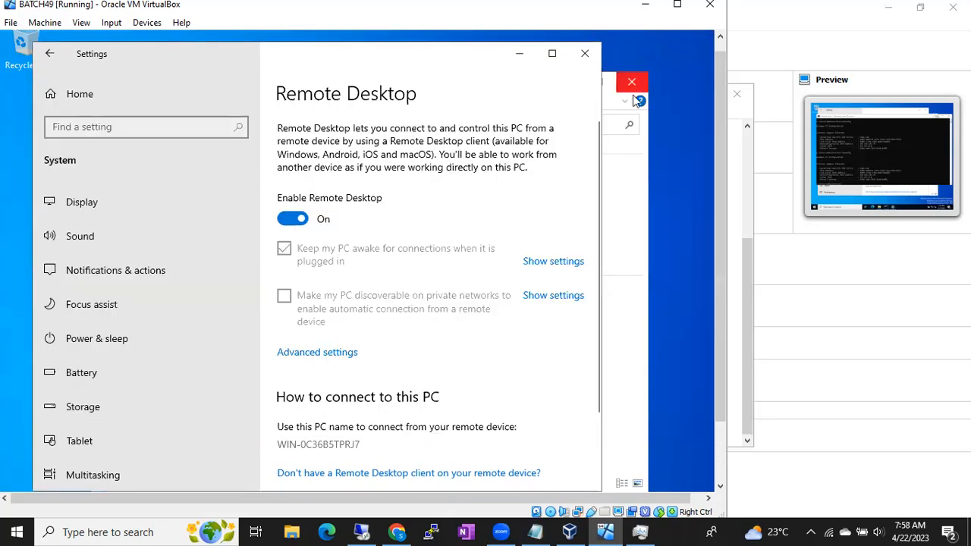
pyautogui.click(536, 296)
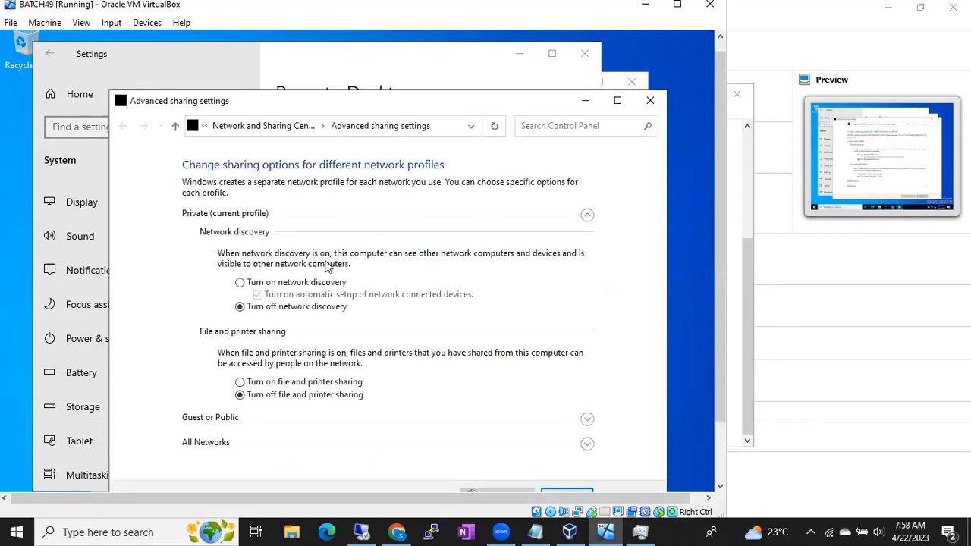
pyautogui.click(318, 283)
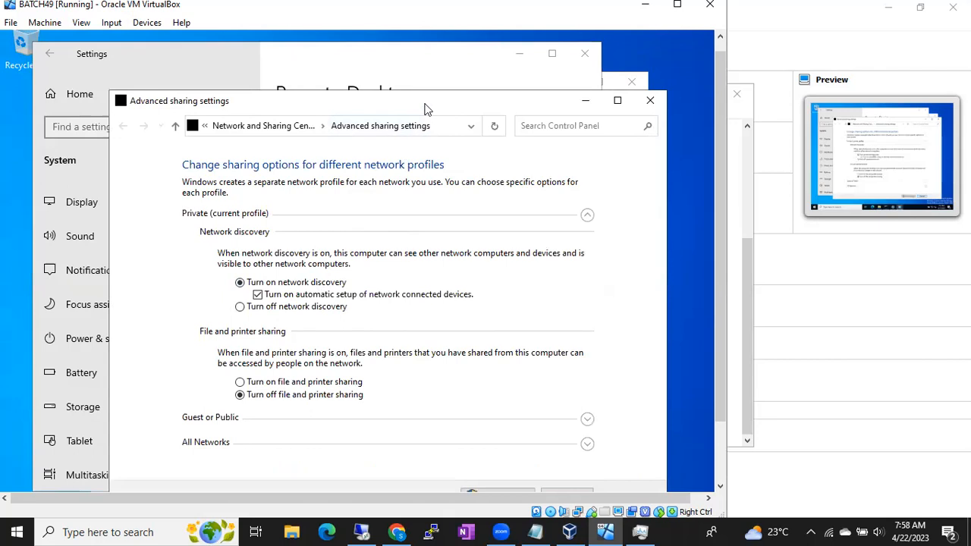
pyautogui.moveTo(424, 105); pyautogui.dragTo(385, 50)
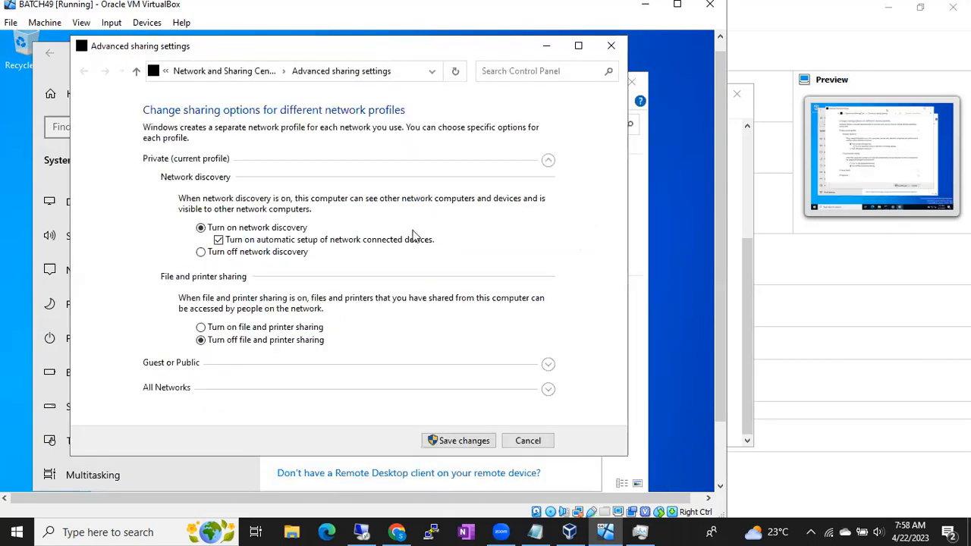
pyautogui.click(457, 441)
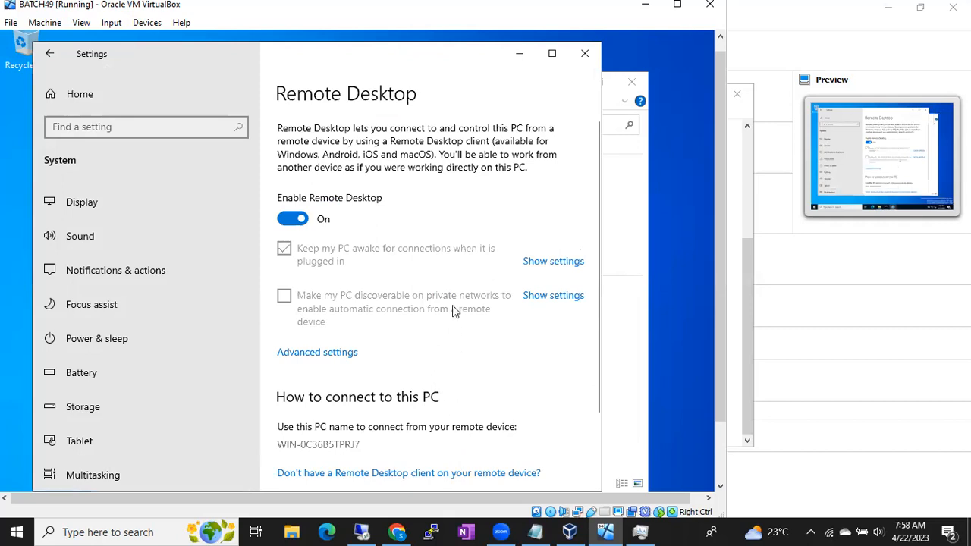
# - Close Settings and reopen the Remote Desktop settings from the This PC properties to check the discoverability option
pyautogui.click(584, 54)
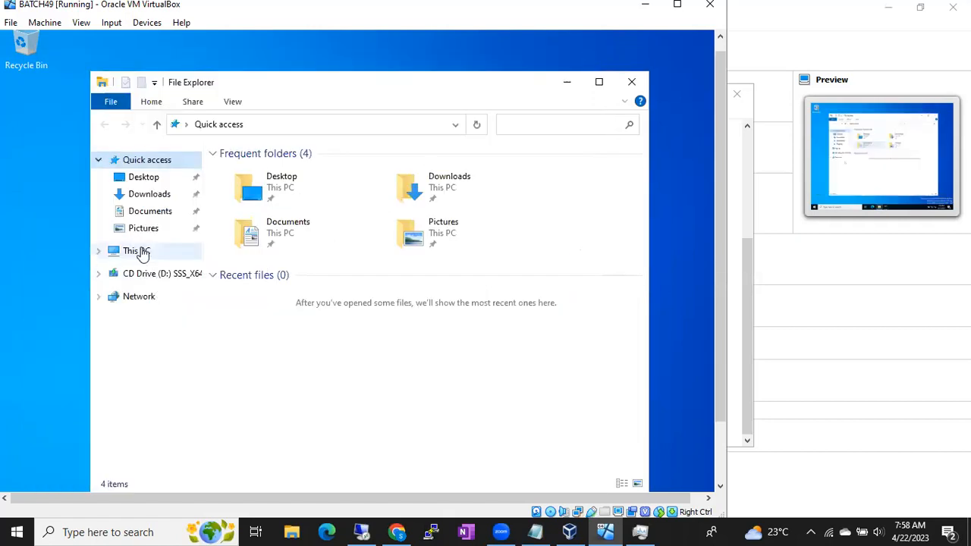
pyautogui.rightClick(141, 253)
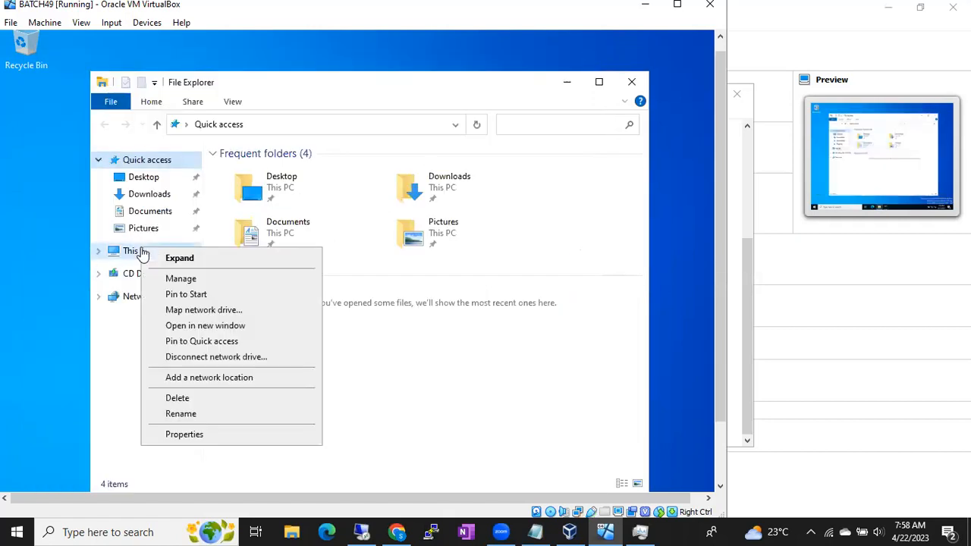
pyautogui.click(174, 434)
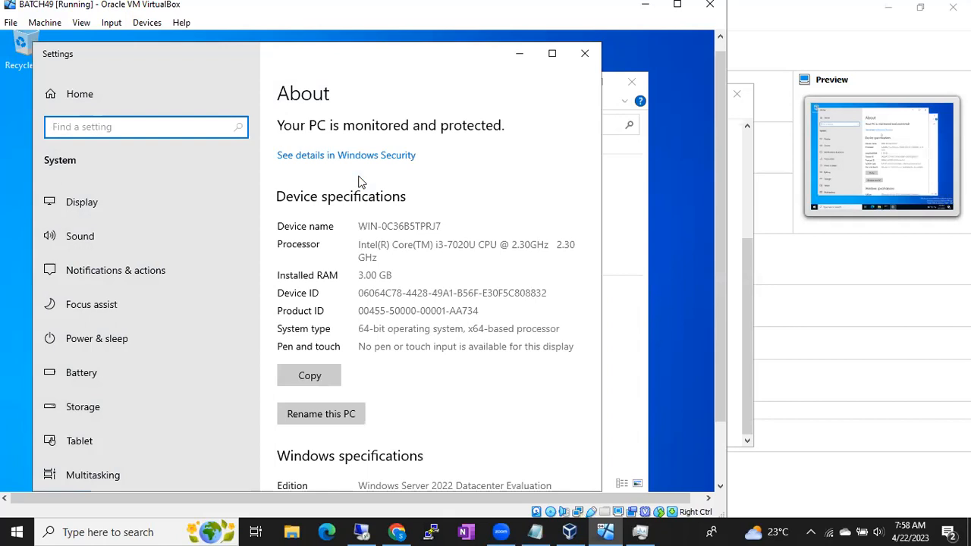
pyautogui.moveTo(597, 216); pyautogui.dragTo(592, 394)
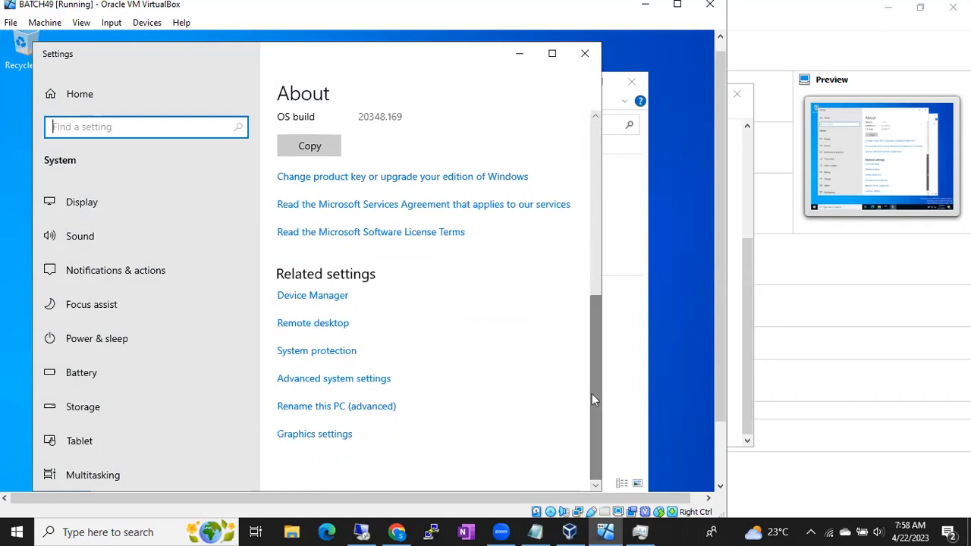
pyautogui.click(329, 324)
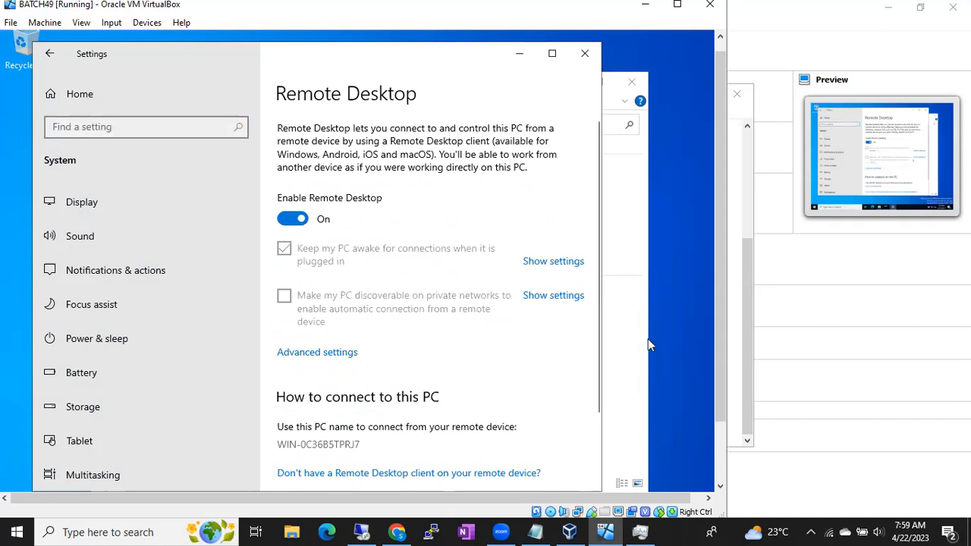
# - Bring back the server's Command Prompt and check the autoconfiguration IPv4 address in the latest ipconfig output
pyautogui.moveTo(718, 349); pyautogui.dragTo(719, 417)
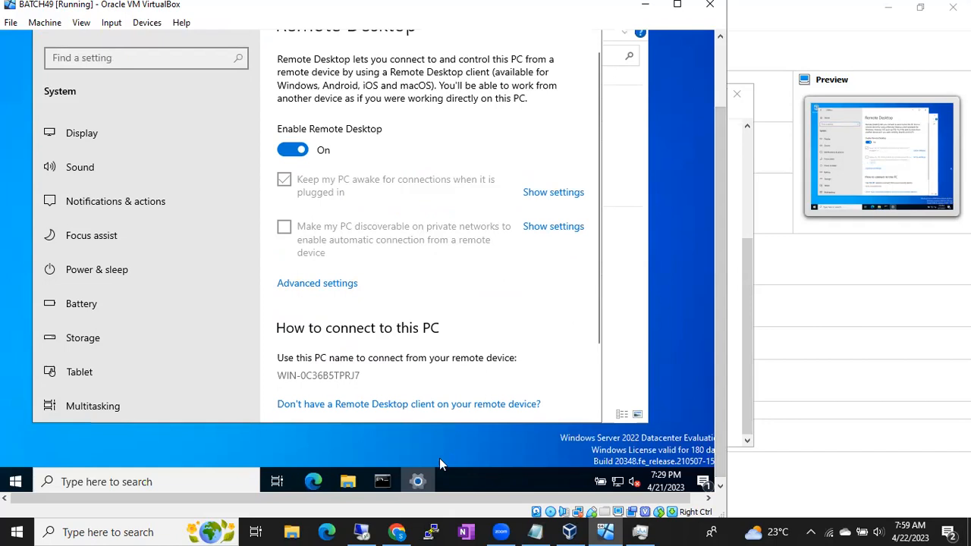
pyautogui.click(383, 481)
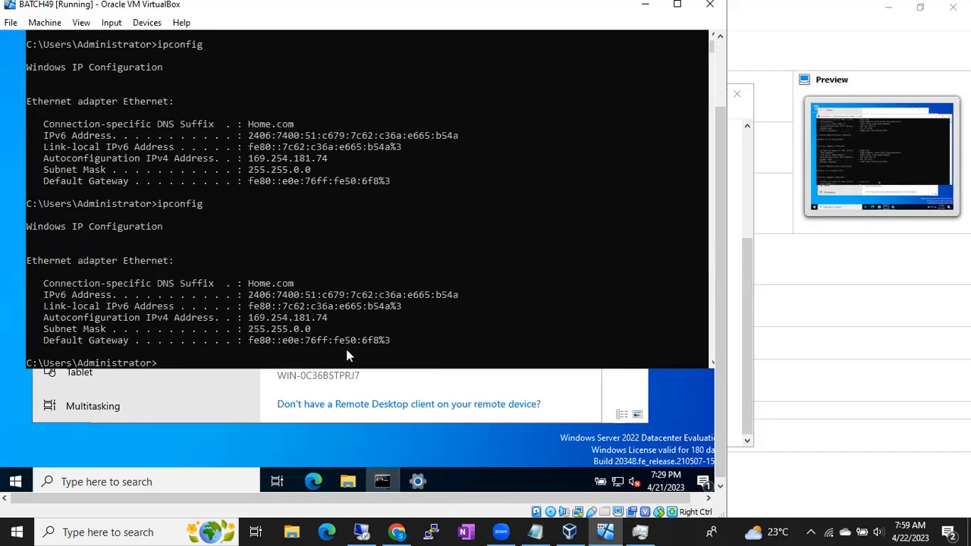
pyautogui.moveTo(242, 318); pyautogui.dragTo(329, 322)
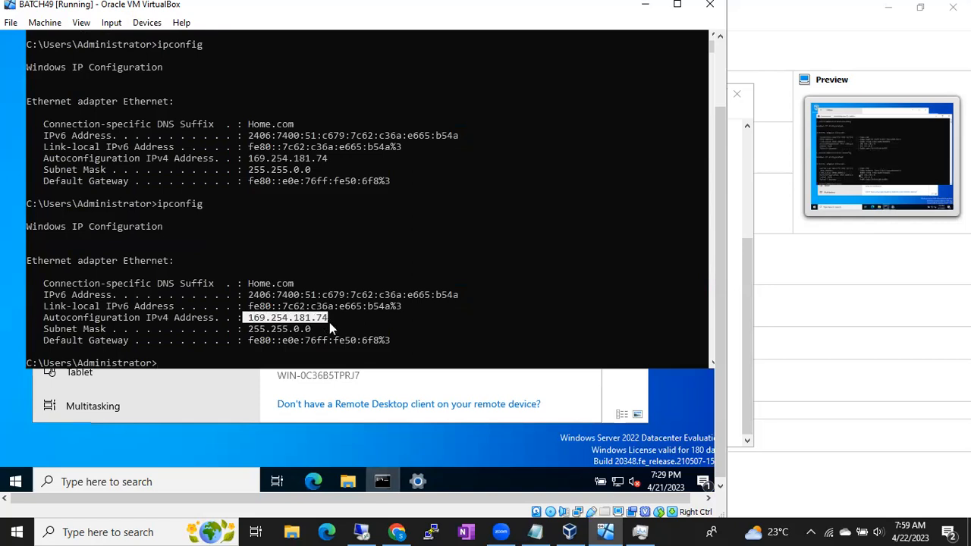
# - In VirtualBox Manager, set BATCH49's bridged network adapter to Apple Mobile Device Ethernet and save the settings
pyautogui.click(567, 532)
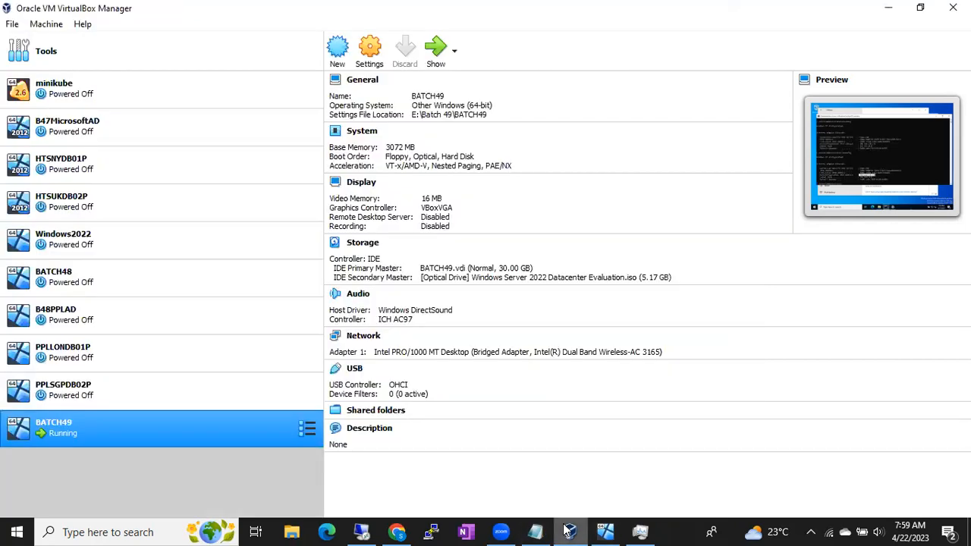
pyautogui.rightClick(231, 424)
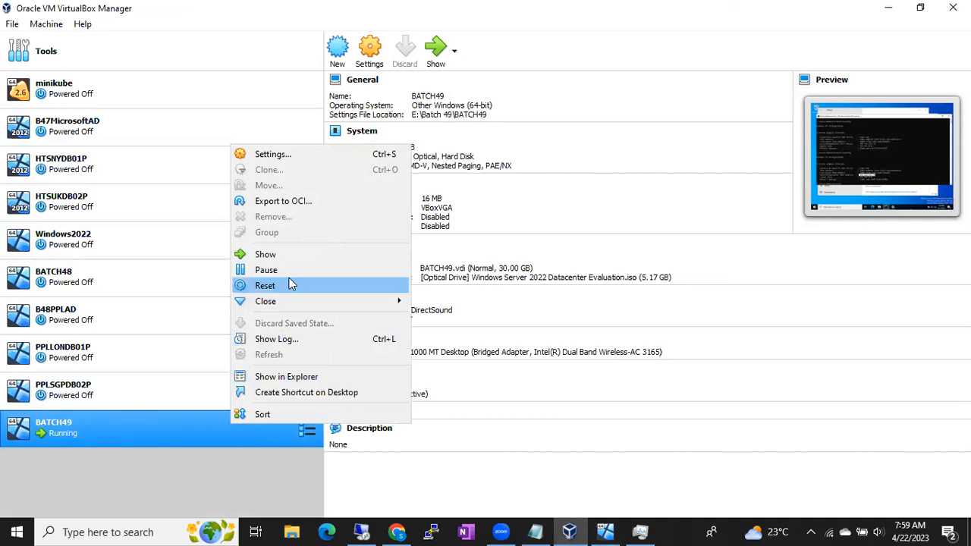
pyautogui.click(277, 156)
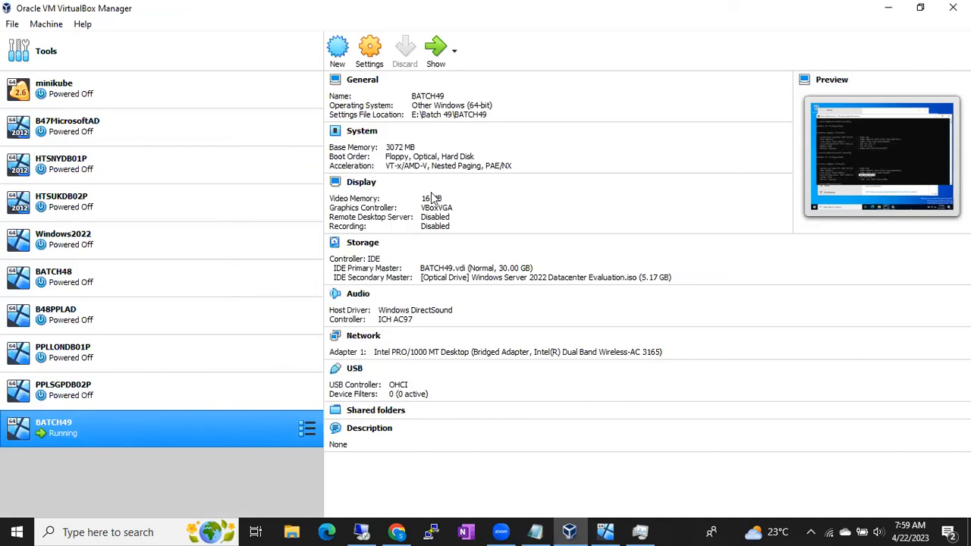
pyautogui.click(310, 257)
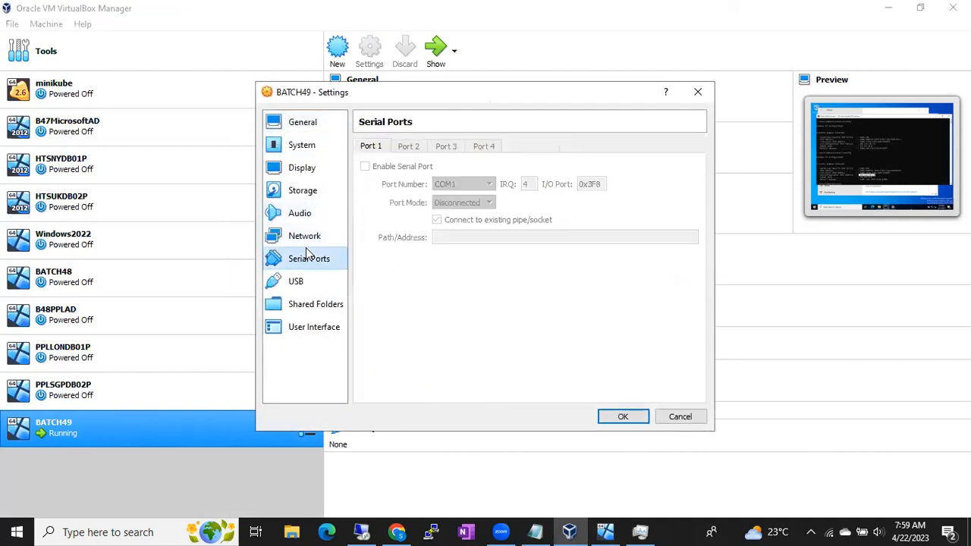
pyautogui.click(304, 236)
pyautogui.click(446, 206)
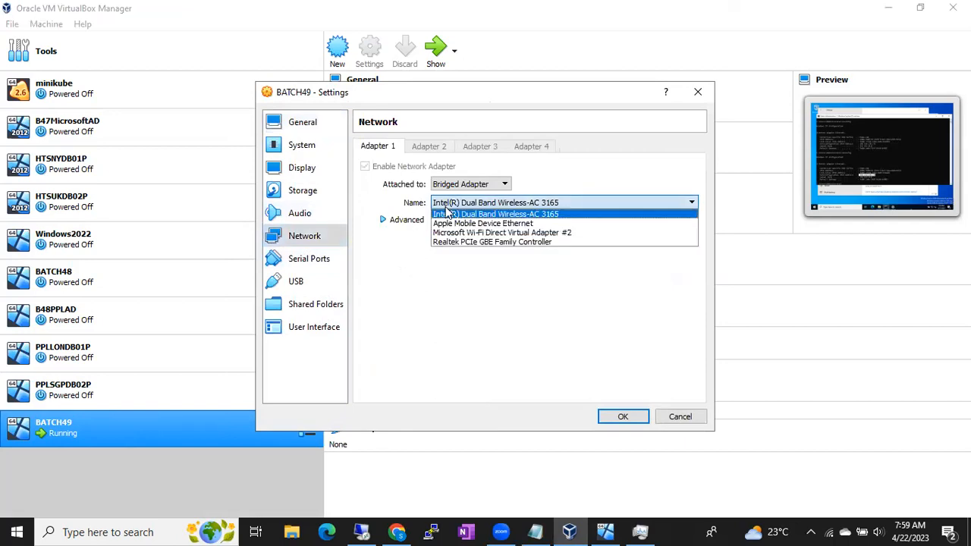
pyautogui.click(448, 224)
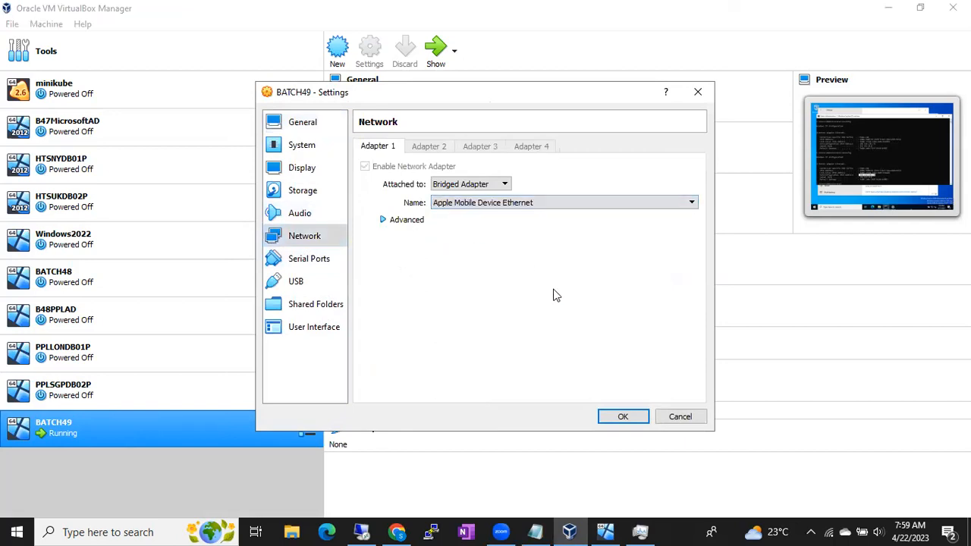
pyautogui.click(621, 415)
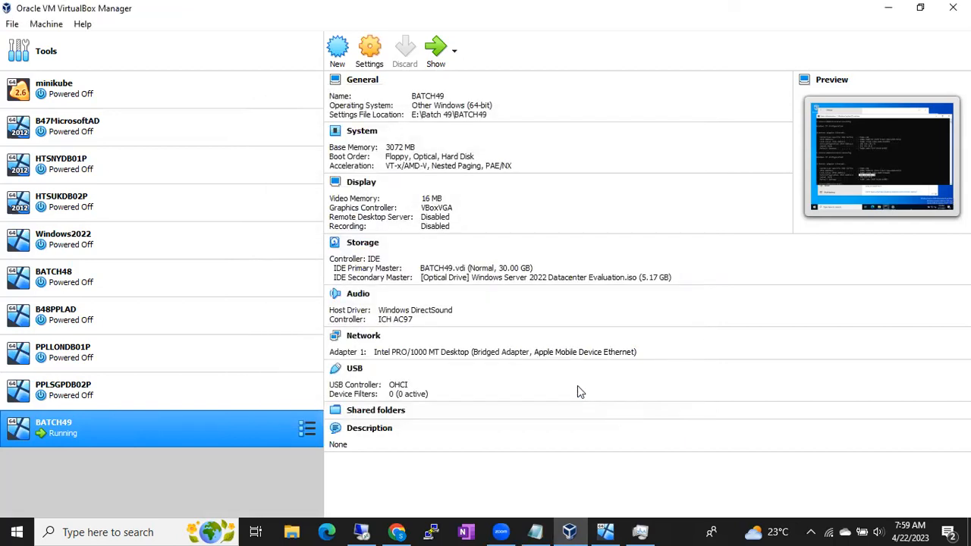
pyautogui.click(604, 530)
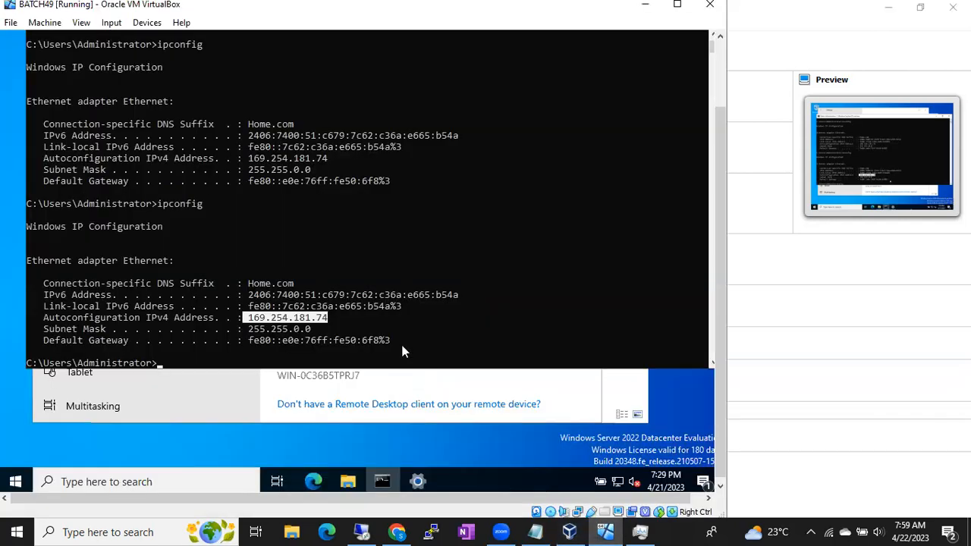
pyautogui.press('Up')
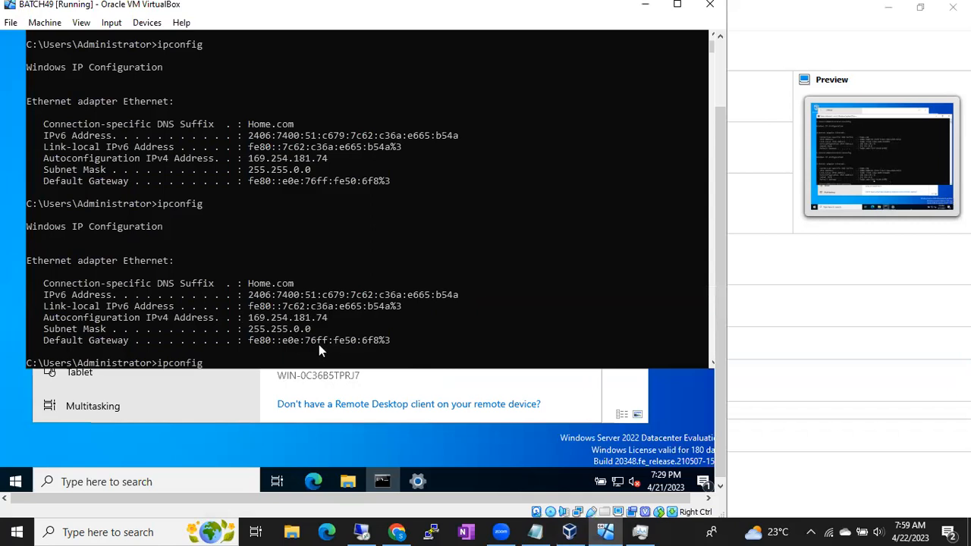
pyautogui.press('Escape')
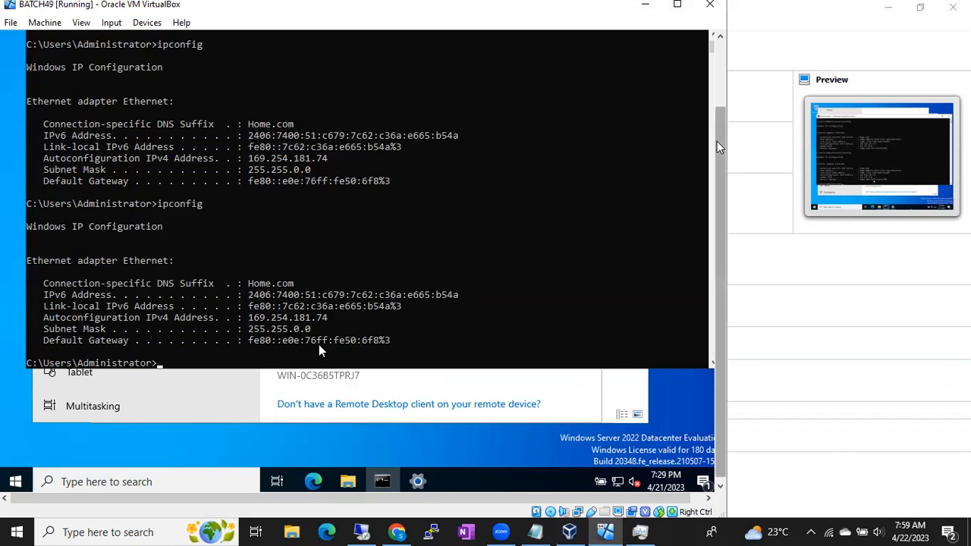
pyautogui.moveTo(720, 145)
pyautogui.mouseDown()
pyautogui.moveTo(719, 105)
pyautogui.moveTo(719, 133)
pyautogui.mouseUp()
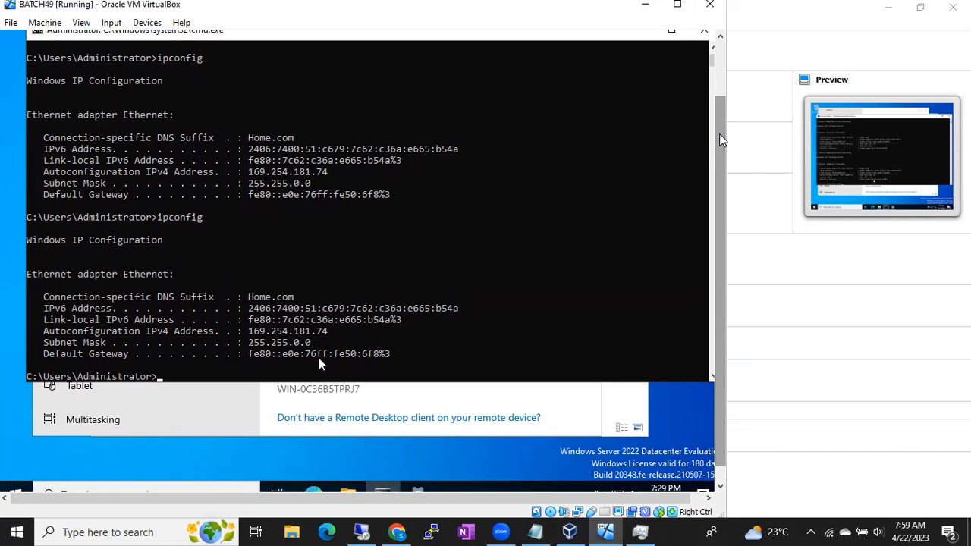
pyautogui.moveTo(719, 133); pyautogui.dragTo(725, 185)
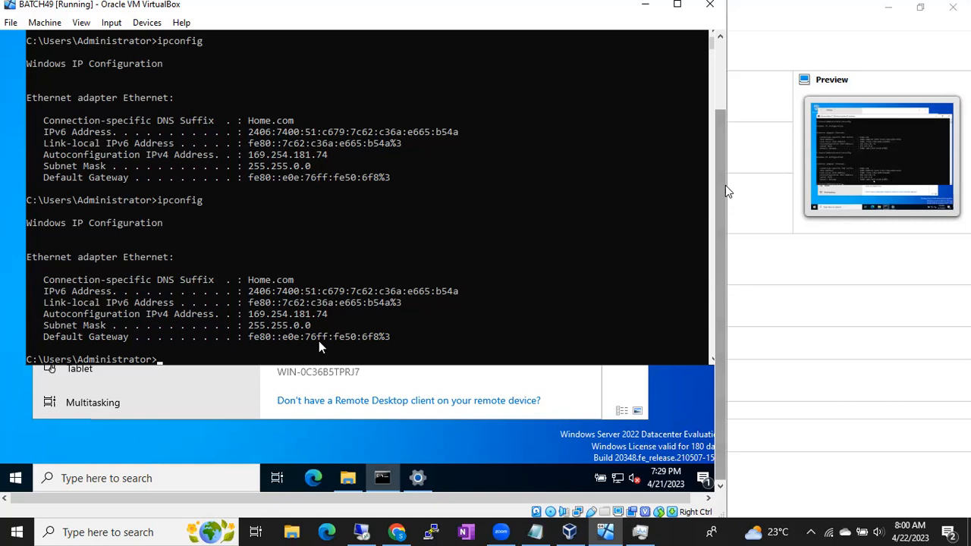
# - In VirtualBox Manager, set BATCH49's bridged network adapter to Microsoft Wi-Fi Direct Virtual Adapter #2 and save the settings
pyautogui.click(570, 532)
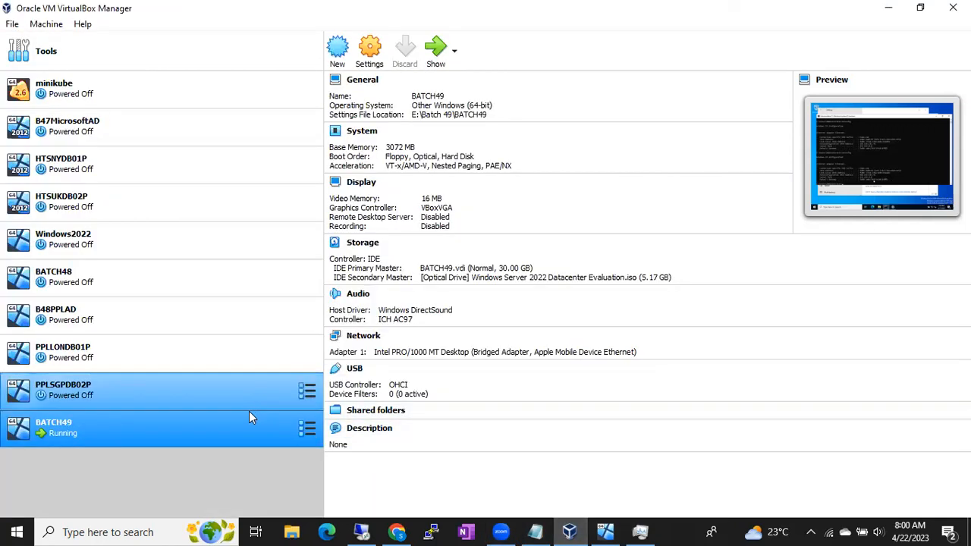
pyautogui.rightClick(240, 432)
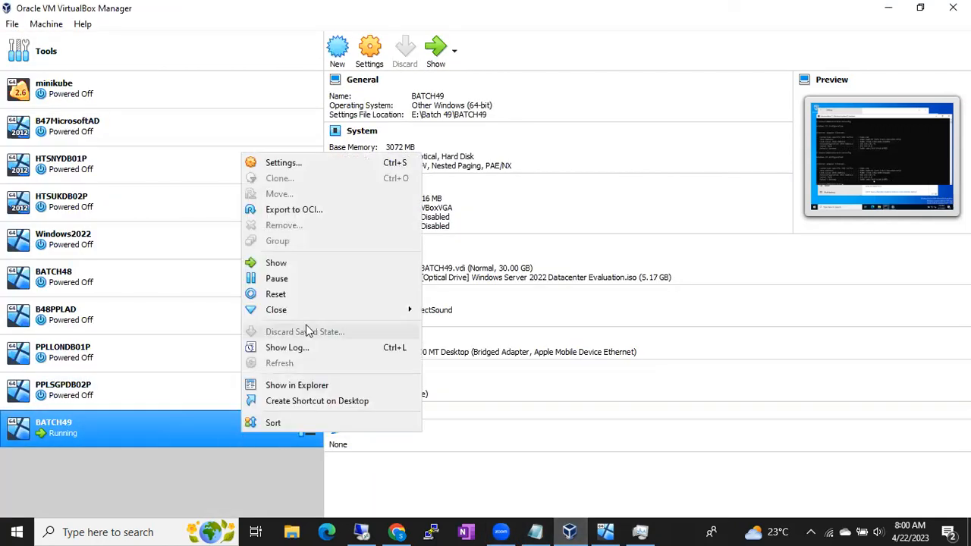
pyautogui.click(294, 164)
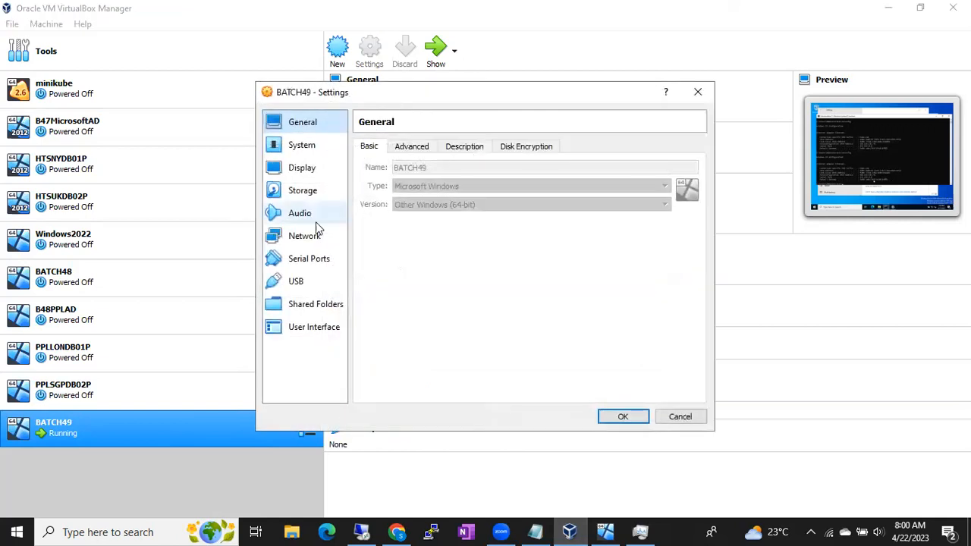
pyautogui.click(310, 234)
pyautogui.click(468, 203)
pyautogui.click(461, 230)
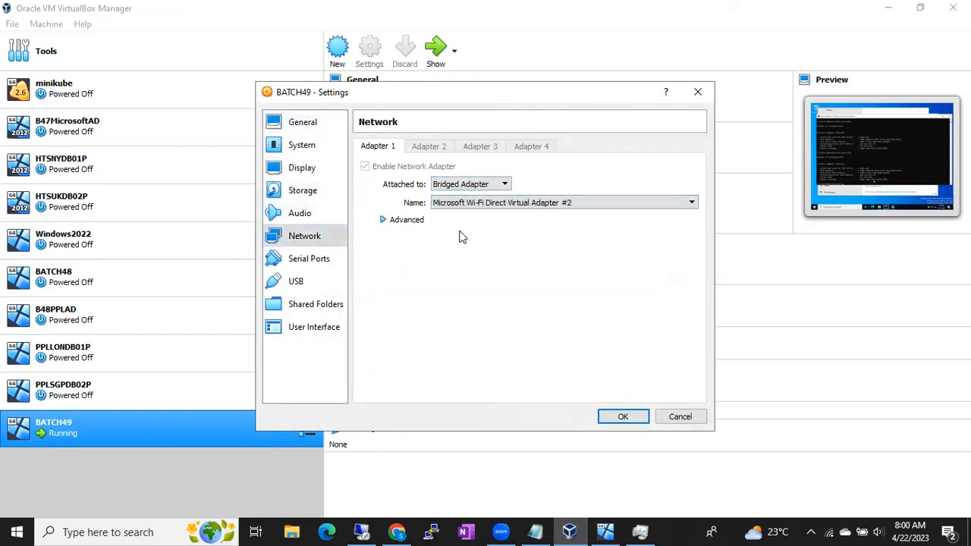
pyautogui.click(620, 417)
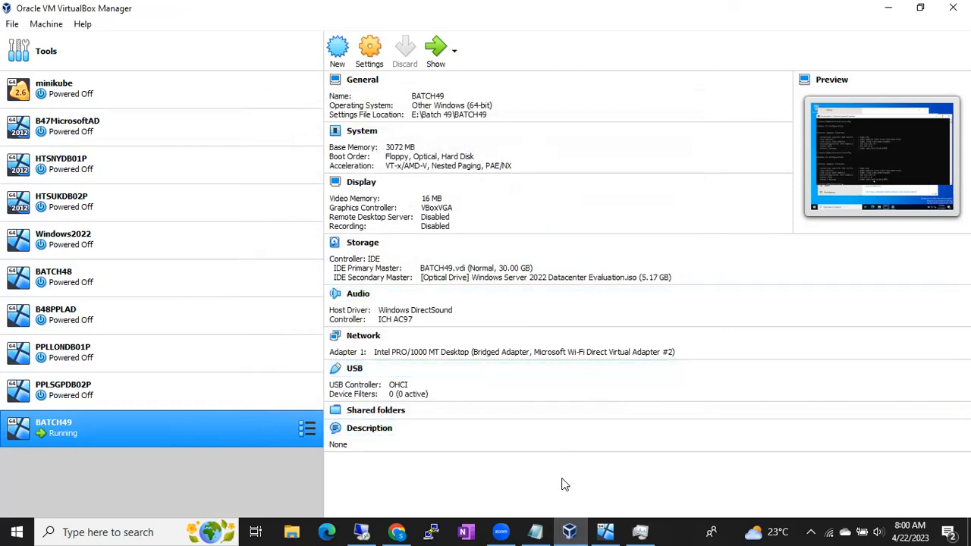
# - Return to the BATCH49 machine window, unlock the server, and sign in as Administrator with the account password
pyautogui.click(606, 530)
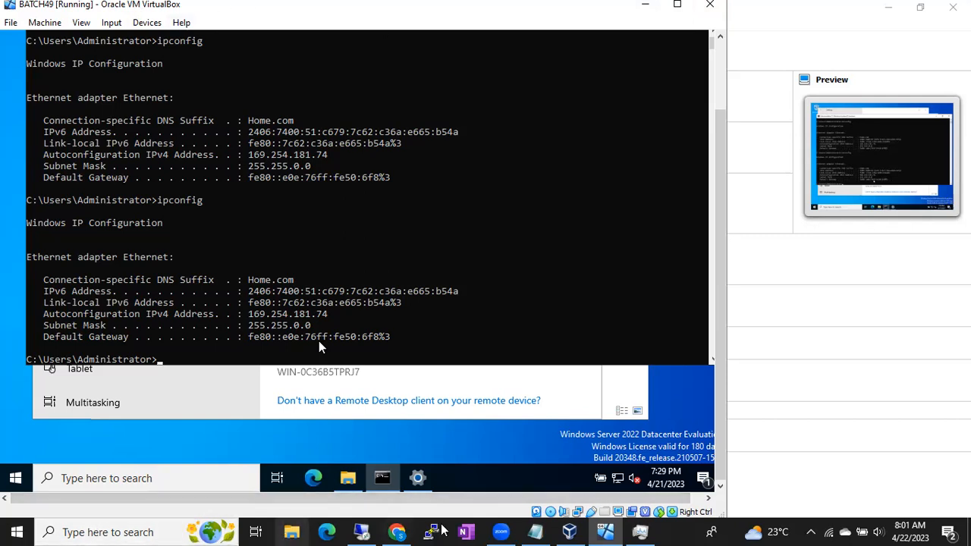
pyautogui.click(609, 530)
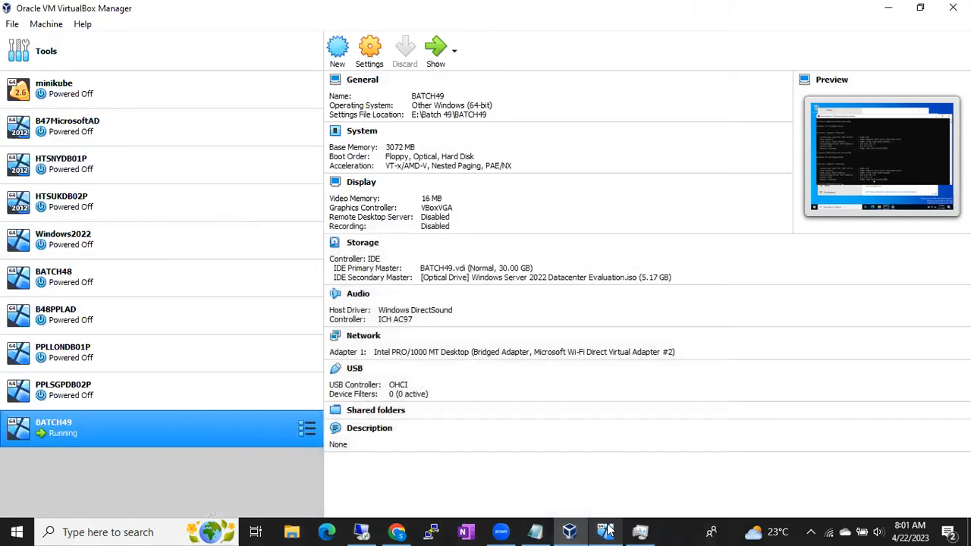
pyautogui.click(606, 529)
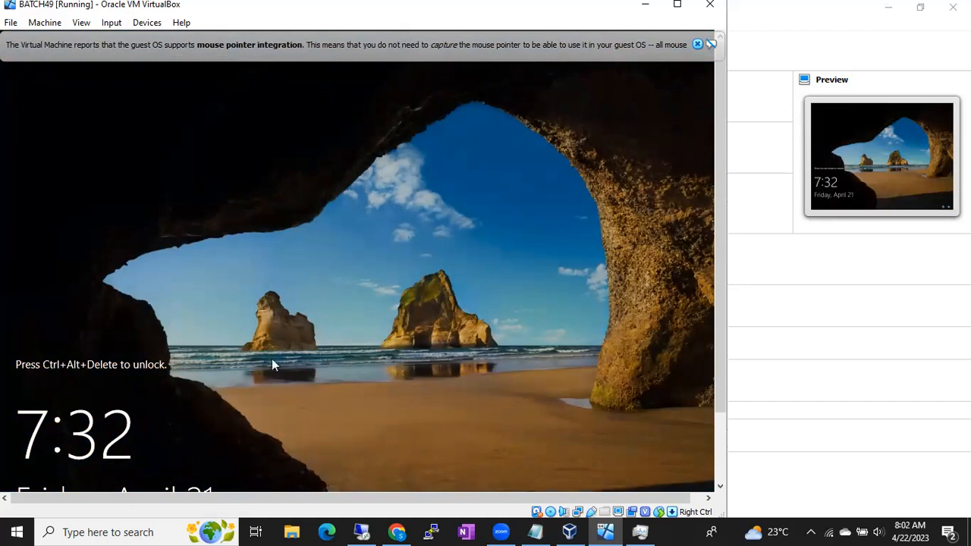
pyautogui.hotkey('ctrl', 'alt', 'Delete')
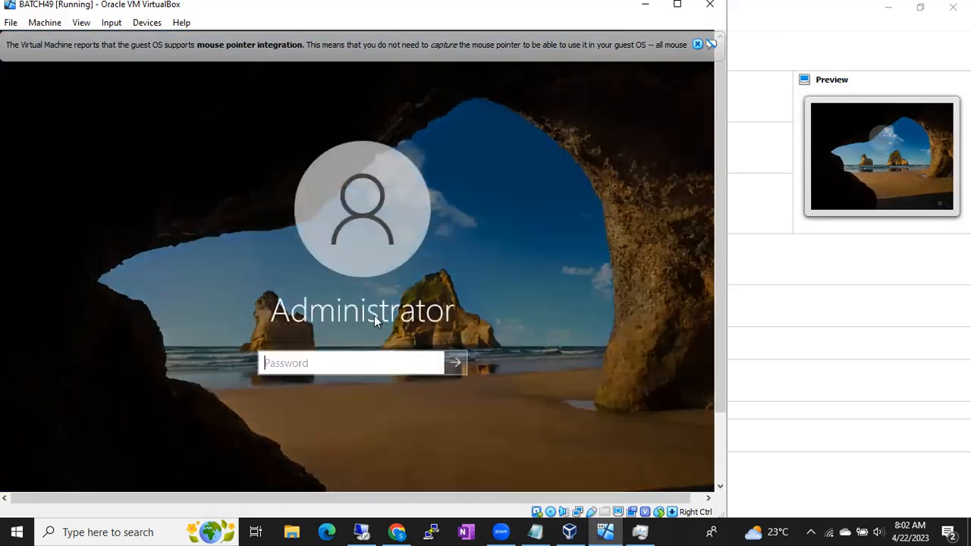
pyautogui.write('******')
pyautogui.press('Return')
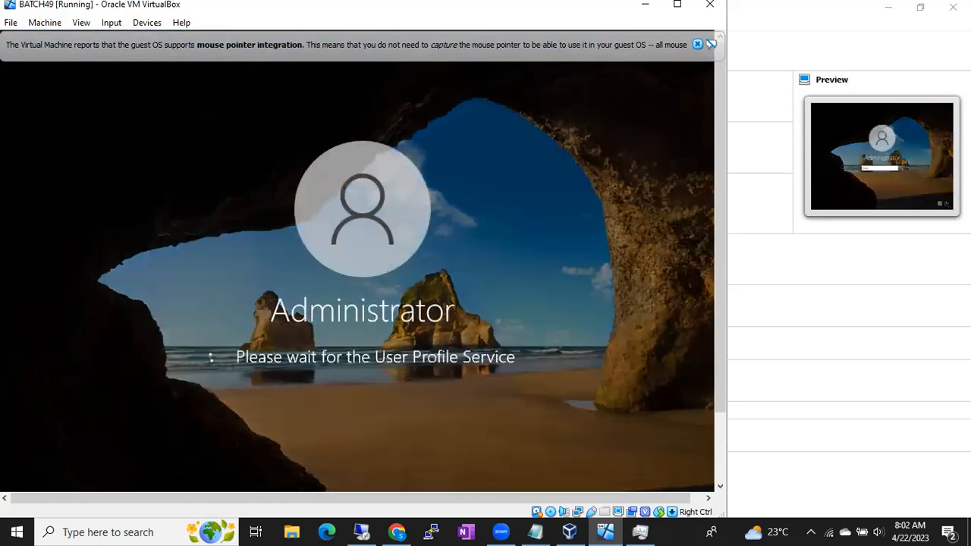
# - Allow the server to be discoverable on Network 3 and cancel the Shutdown Event Tracker prompt
pyautogui.click(696, 44)
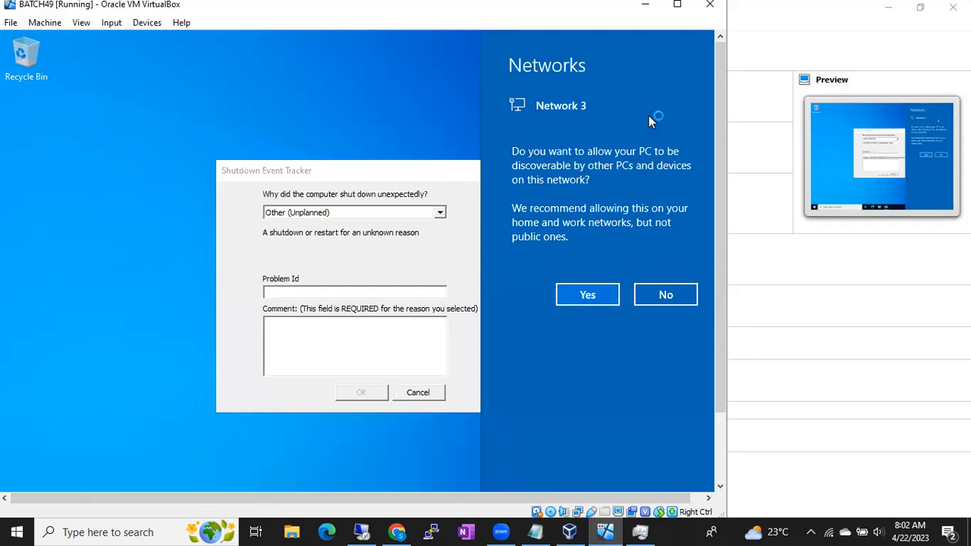
pyautogui.click(607, 294)
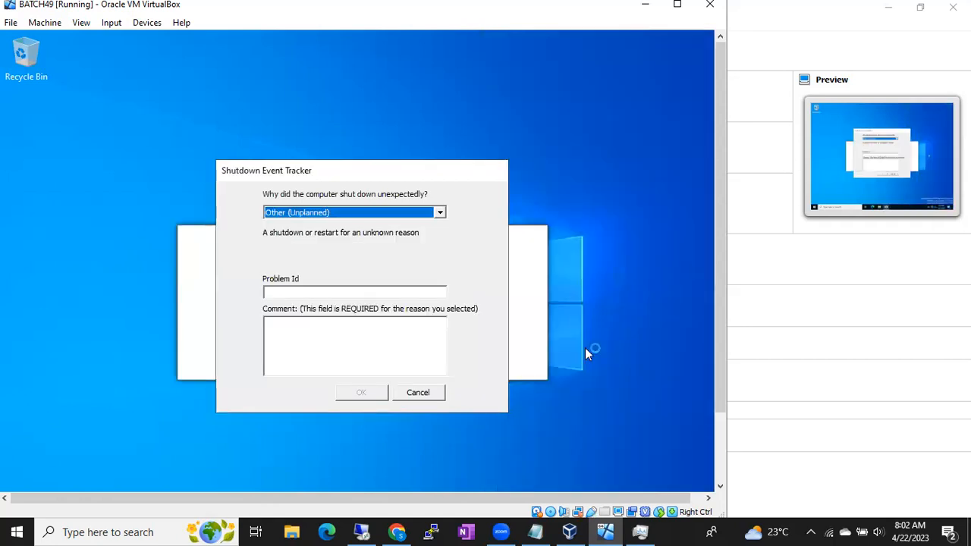
pyautogui.click(418, 392)
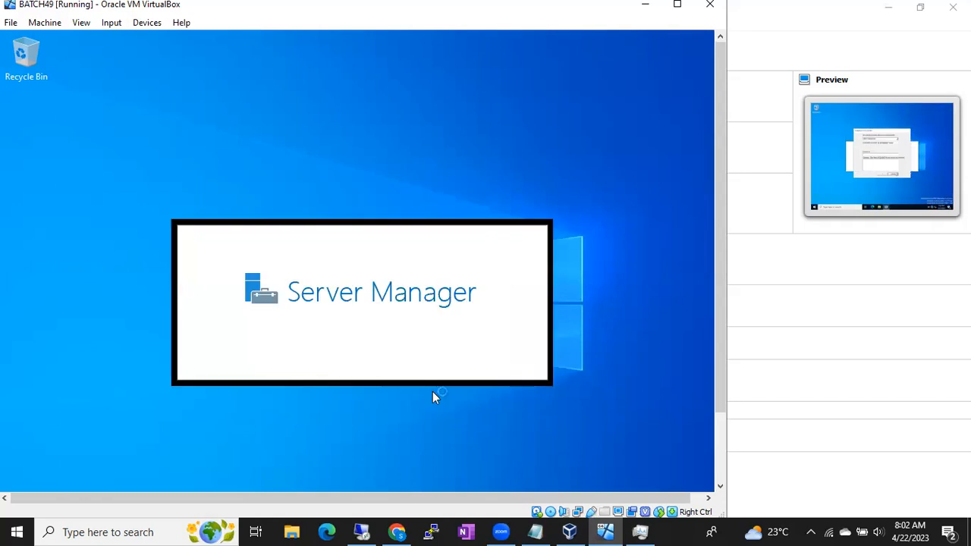
pyautogui.moveTo(715, 208); pyautogui.dragTo(726, 329)
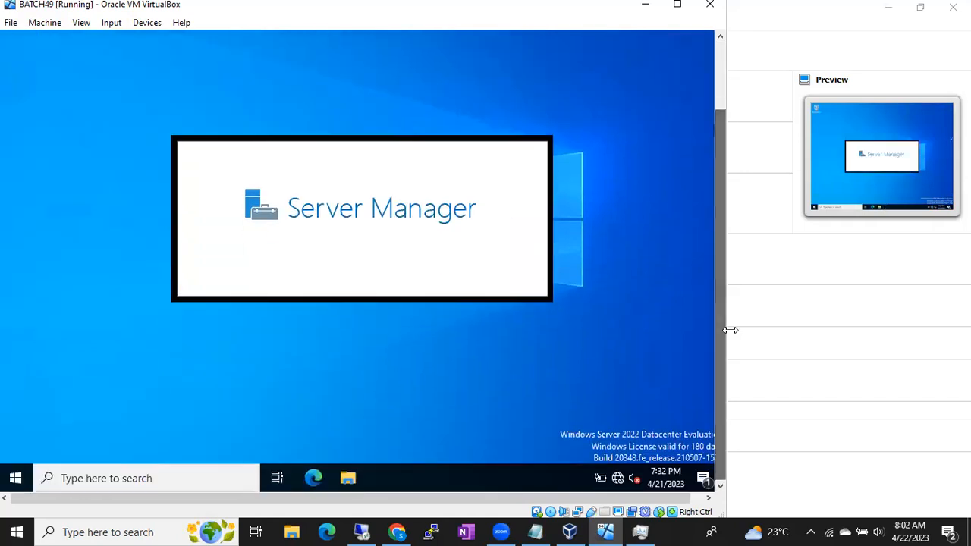
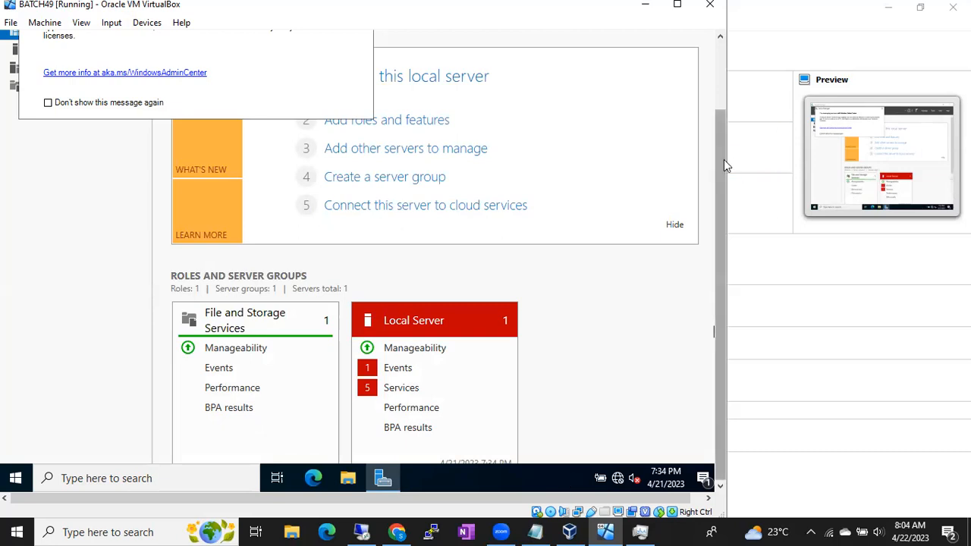
# - Dismiss the Windows Admin Center notice and close Server Manager on the BATCH49 server
pyautogui.moveTo(723, 165); pyautogui.dragTo(725, 65)
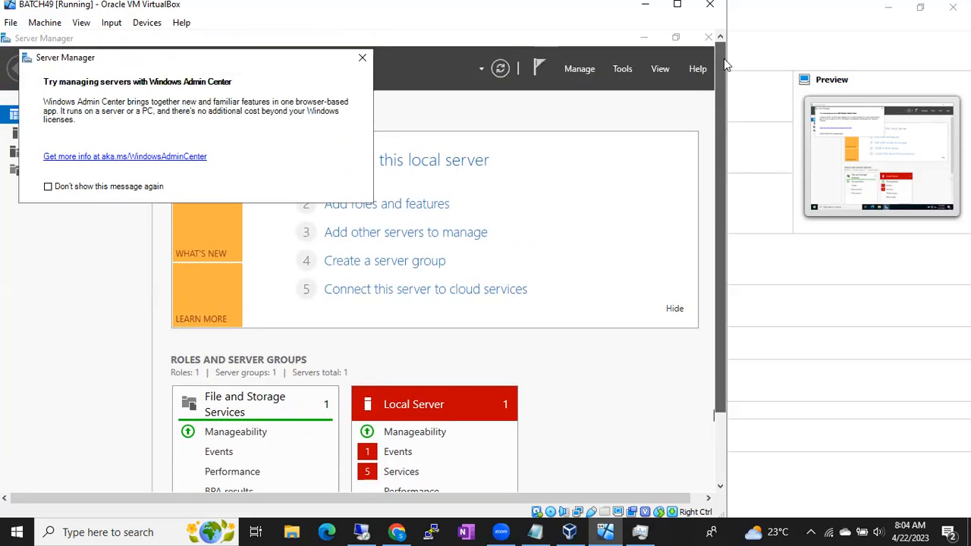
pyautogui.click(360, 60)
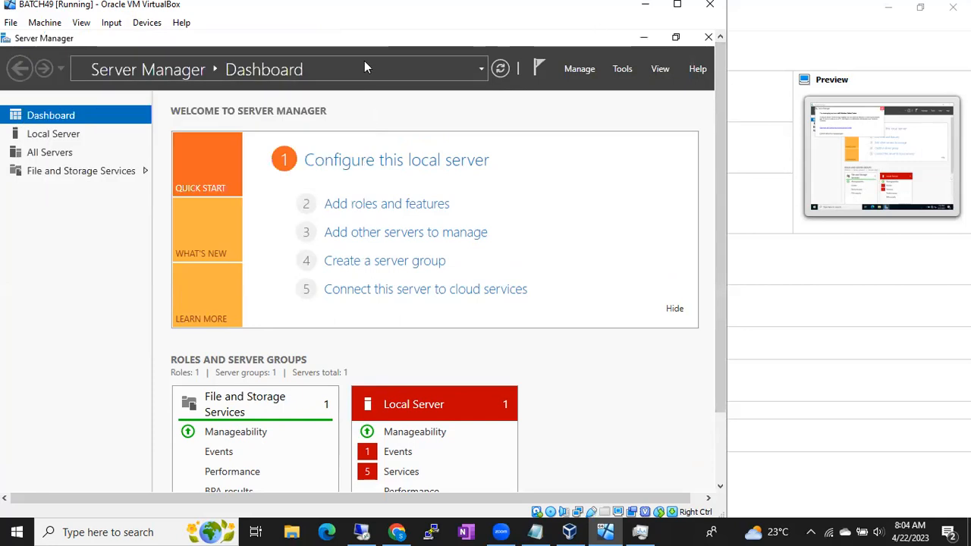
pyautogui.click(708, 38)
pyautogui.moveTo(719, 76); pyautogui.dragTo(734, 173)
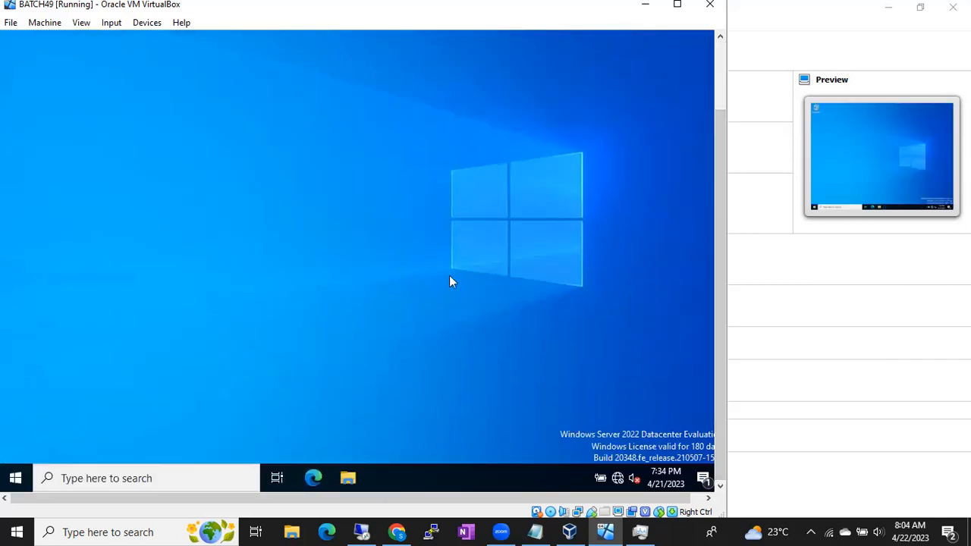
# - Open a command prompt on the BATCH49 server and run ipconfig to check its IPv4 address
pyautogui.press('super+r')
pyautogui.press('Return')
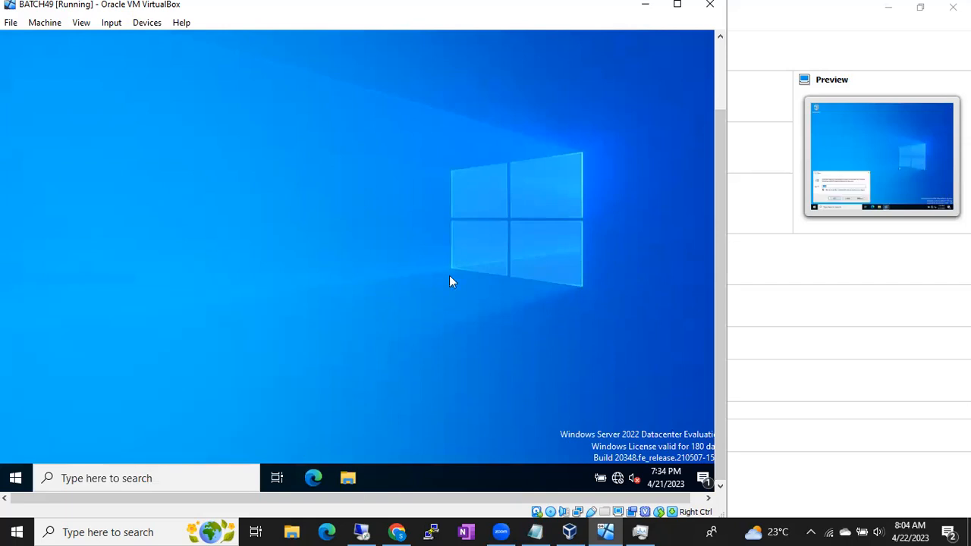
pyautogui.write('ipconfig')
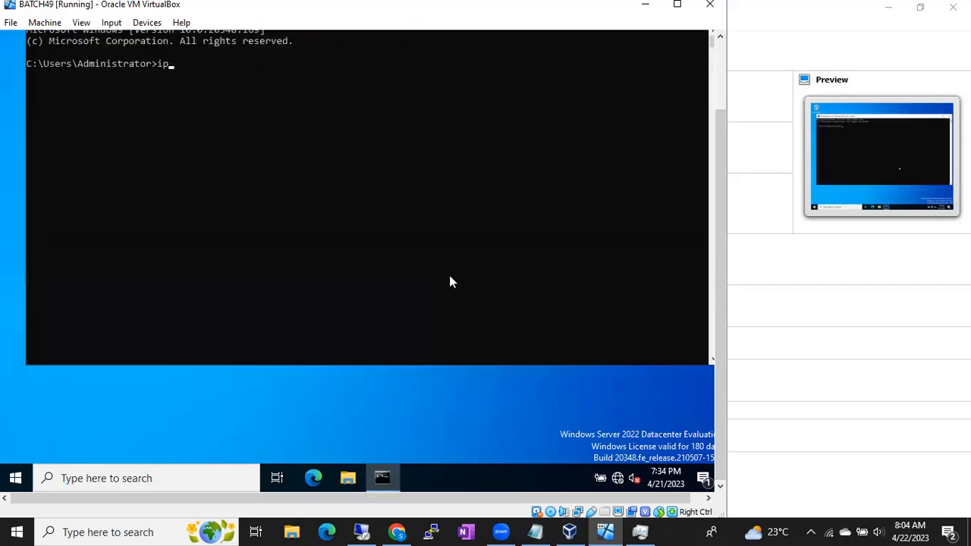
pyautogui.press('Return')
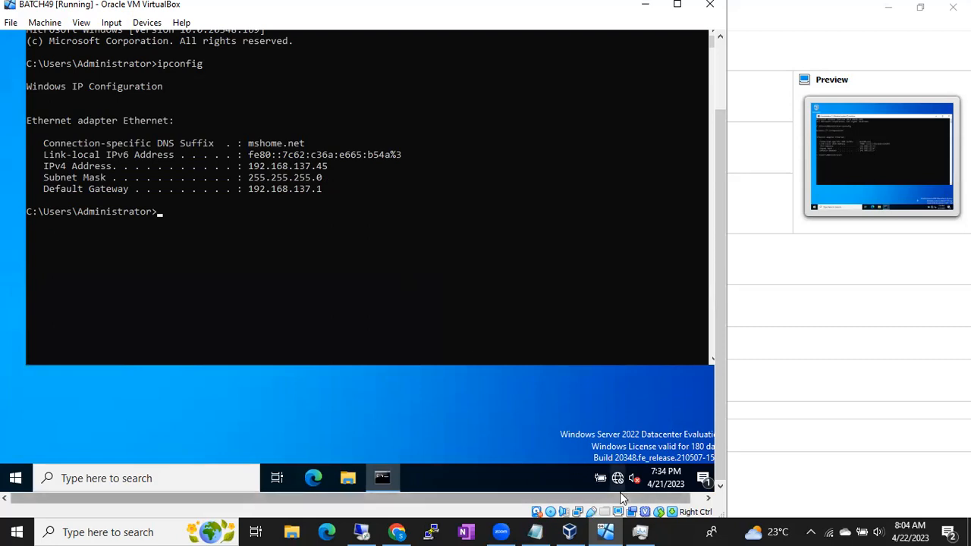
# - Switch to Remote Desktop Connection on the host and start a connection to 192.168.137.45
pyautogui.click(361, 531)
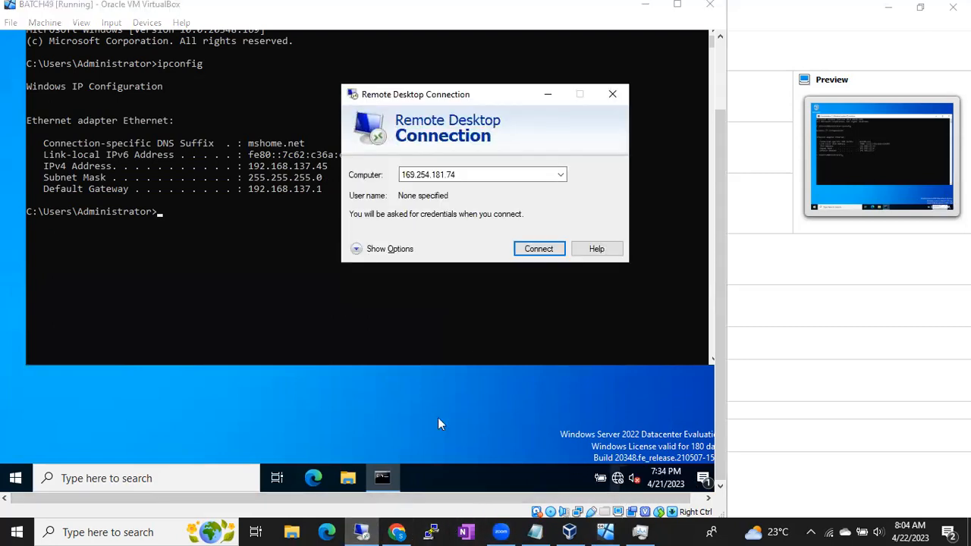
pyautogui.doubleClick(476, 173)
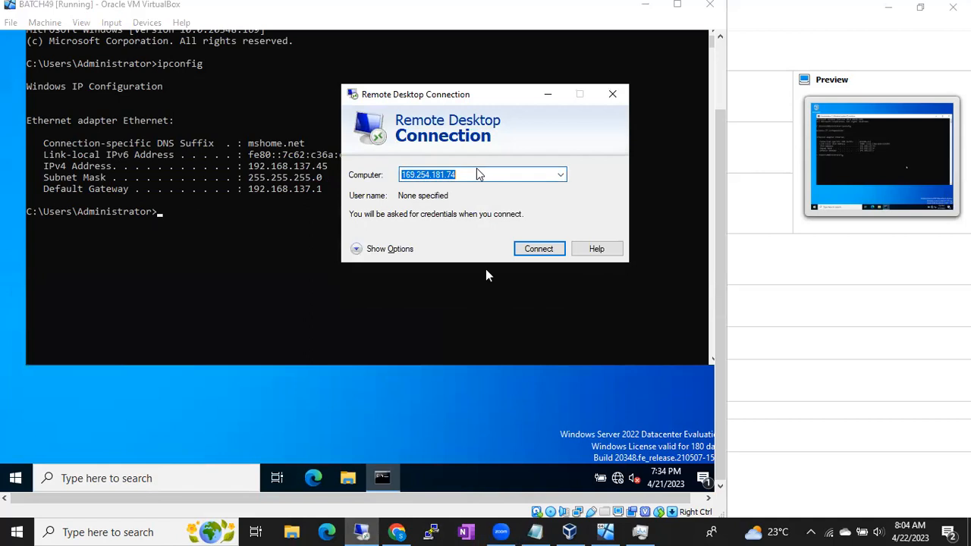
pyautogui.write('192.168')
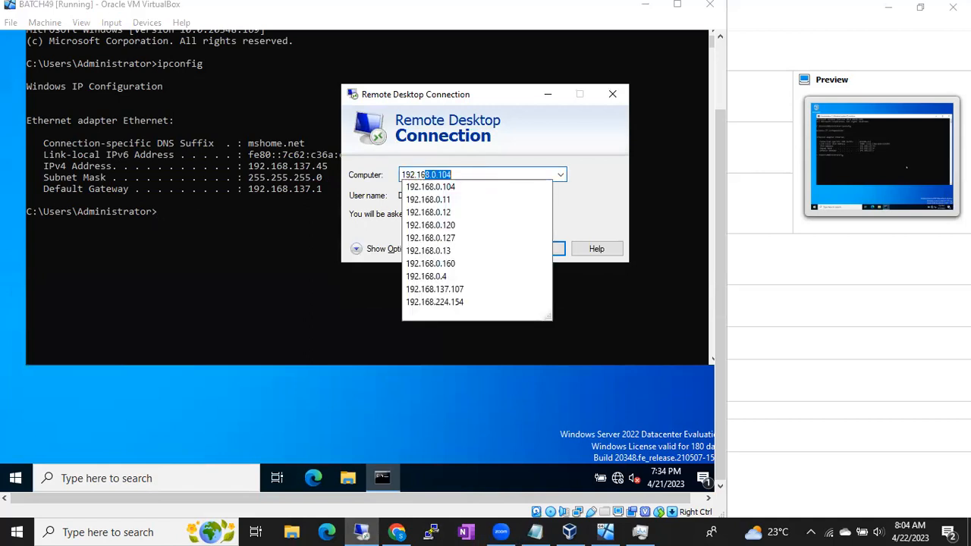
pyautogui.write('.137.45')
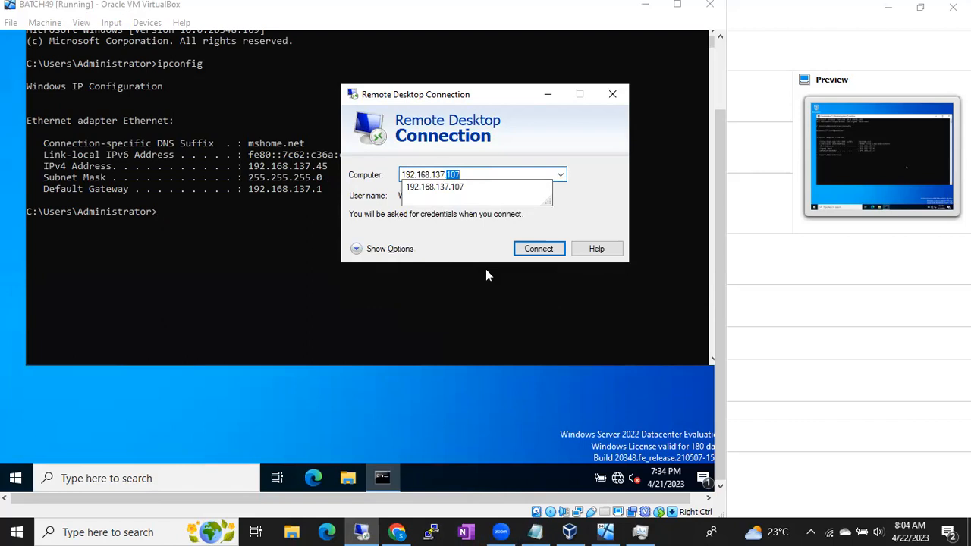
pyautogui.click(543, 251)
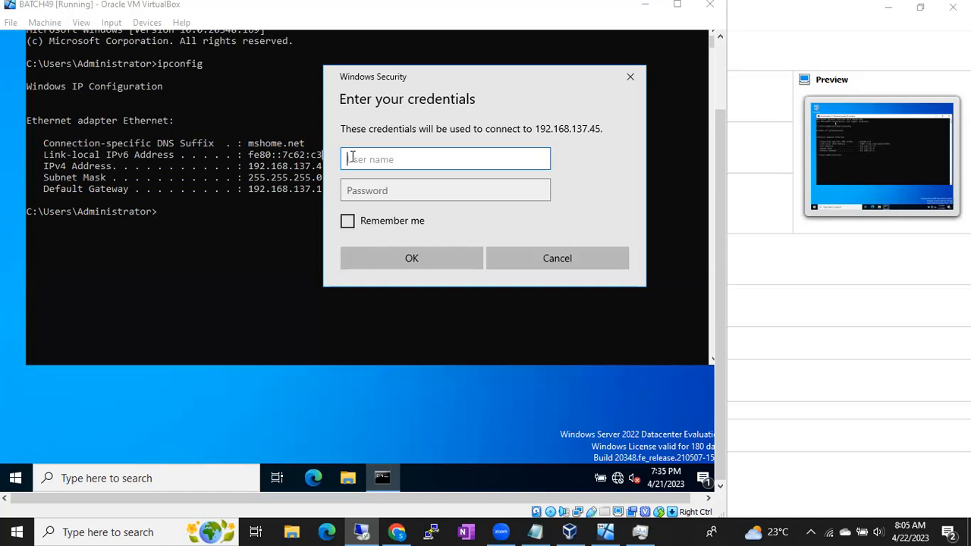
# - Sign in to the remote server as Administrator with the account password and accept the certificate warning
pyautogui.write('Administrator')
pyautogui.press('Tab')
pyautogui.write('P@ssw0r')
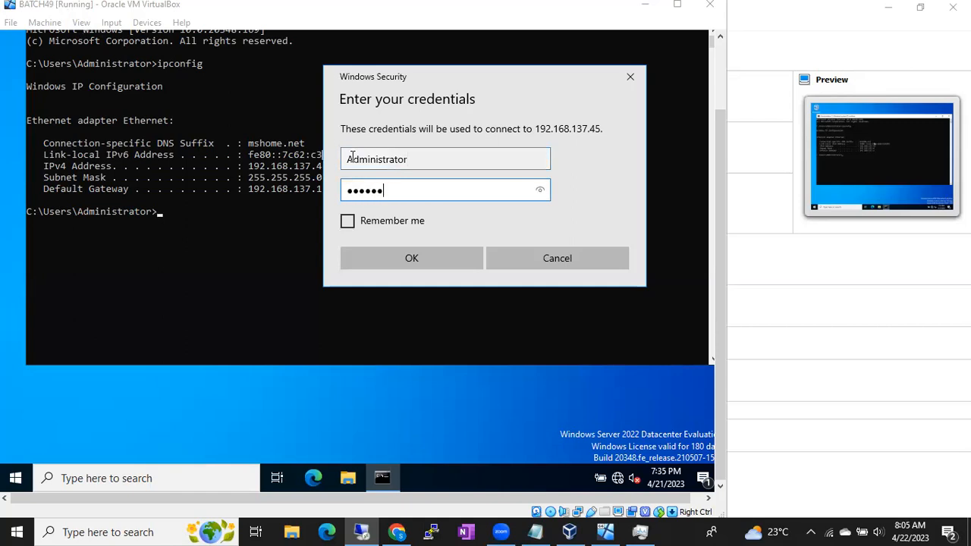
pyautogui.press('Return')
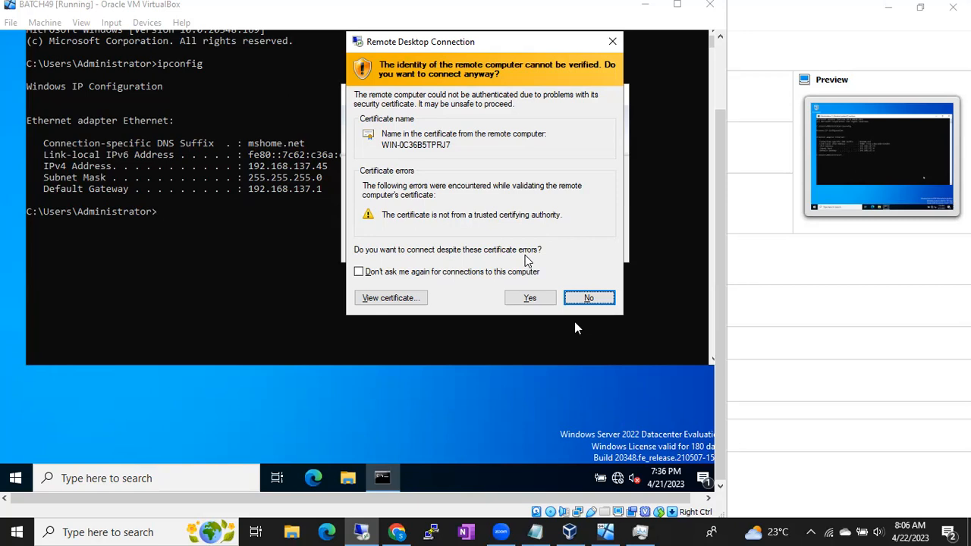
pyautogui.click(530, 300)
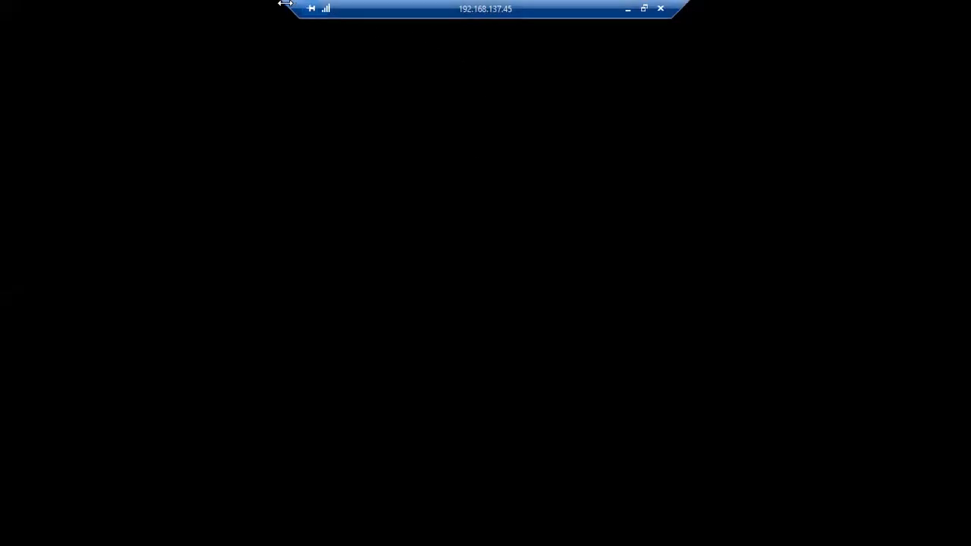
# - Shorten the remote session's connection bar, slide it aside, and minimize the session
pyautogui.moveTo(284, 3); pyautogui.dragTo(404, 3)
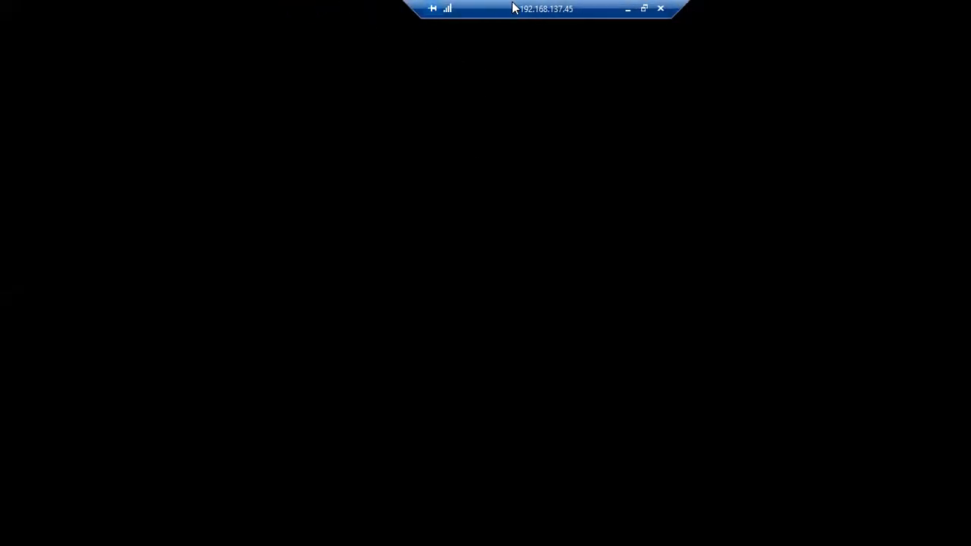
pyautogui.moveTo(572, 6)
pyautogui.mouseDown()
pyautogui.moveTo(891, 7)
pyautogui.moveTo(766, 7)
pyautogui.mouseUp()
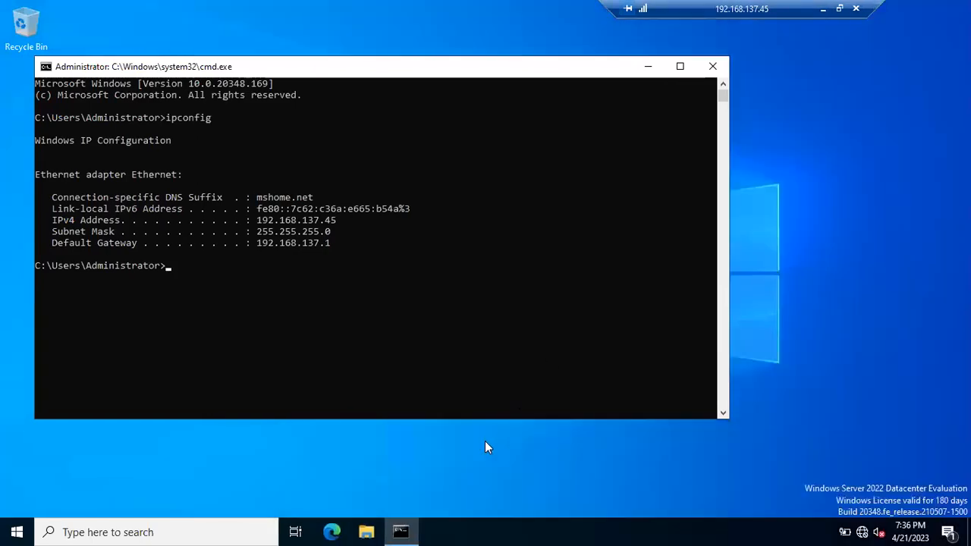
pyautogui.click(825, 9)
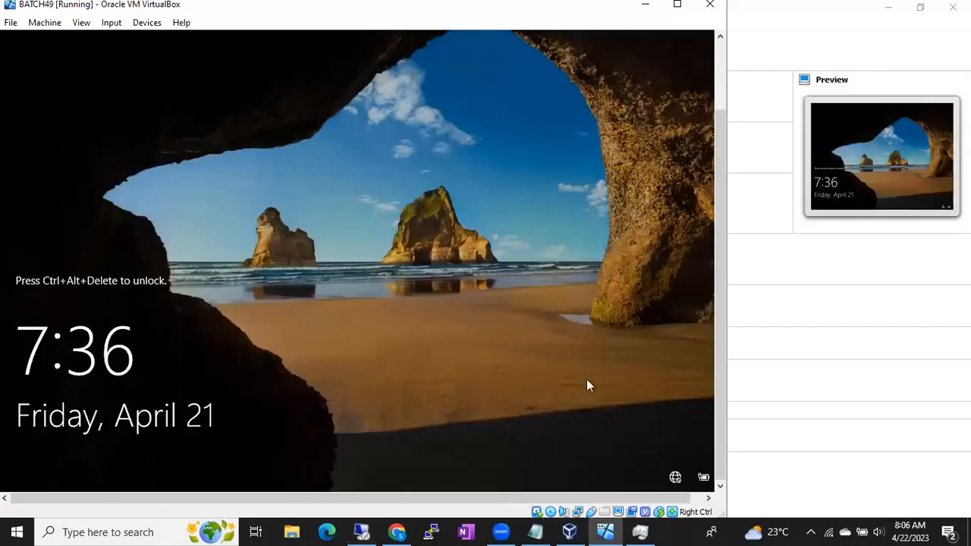
# - Compare the BATCH49 console window with the 192.168.137.45 remote session by switching between them
pyautogui.click(602, 531)
pyautogui.click(604, 531)
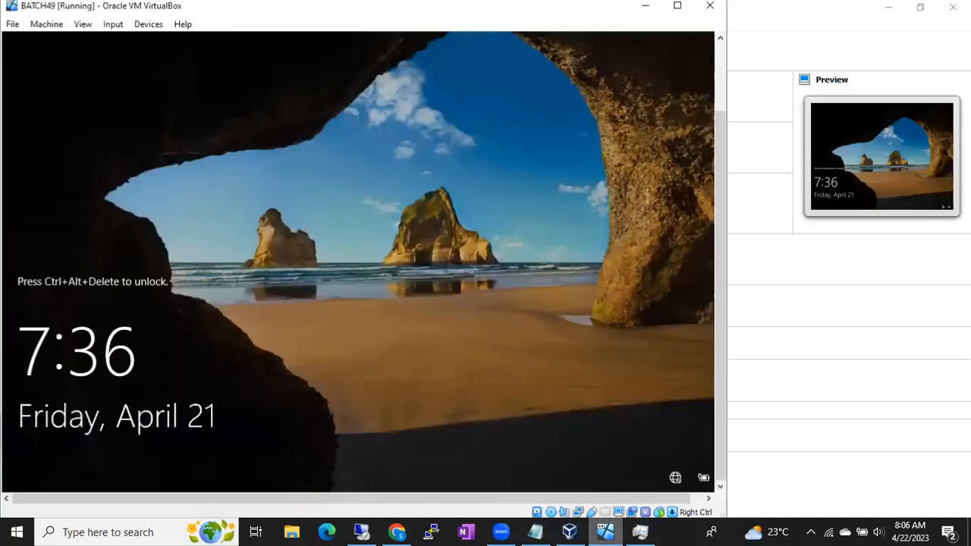
pyautogui.click(363, 530)
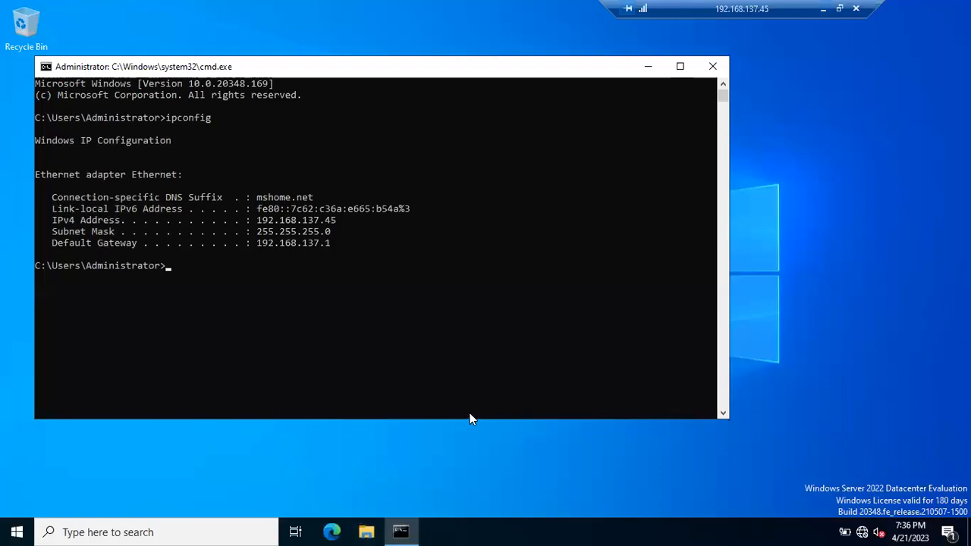
pyautogui.click(824, 11)
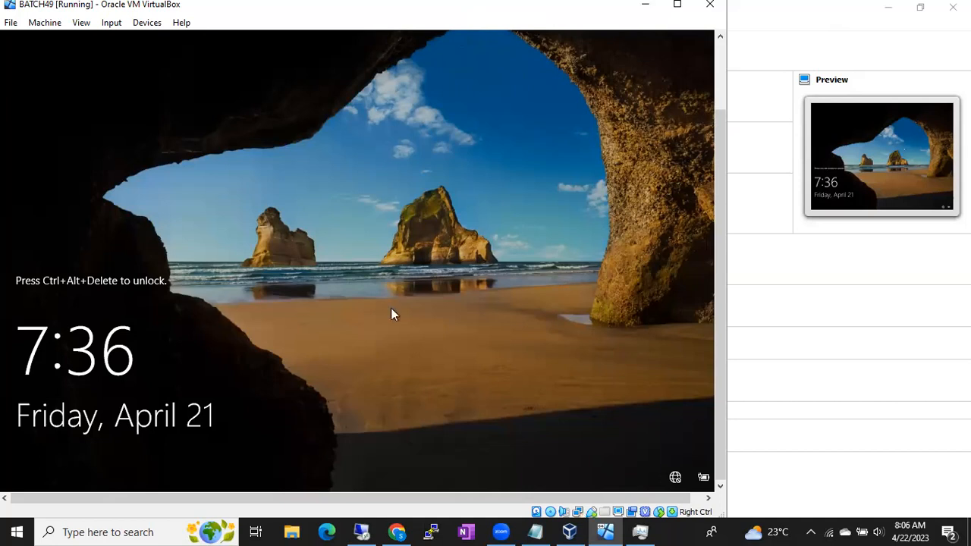
pyautogui.moveTo(362, 530)
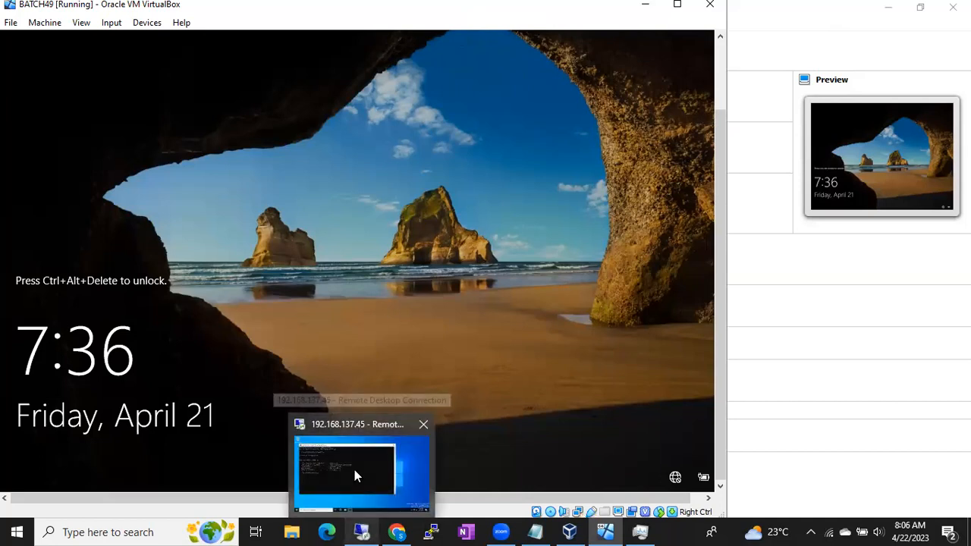
pyautogui.click(361, 530)
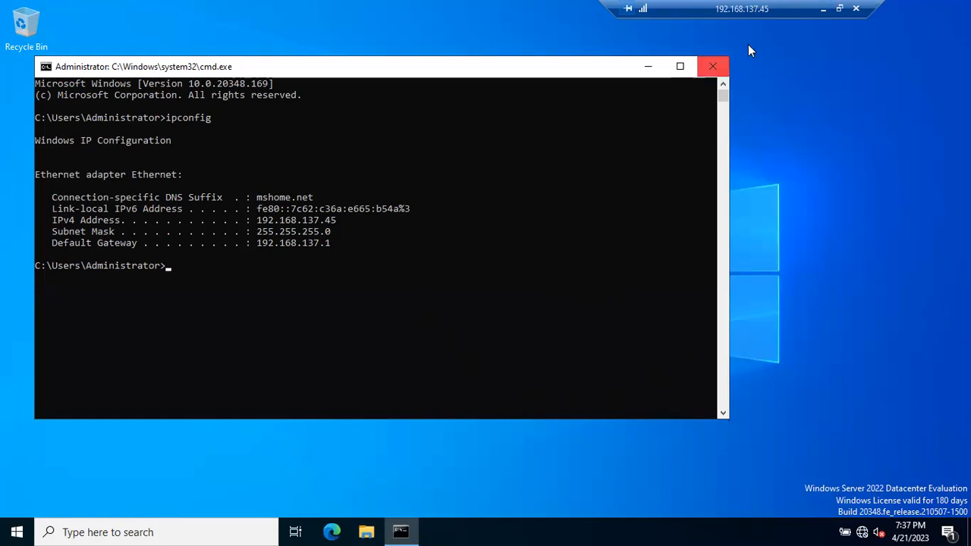
pyautogui.click(822, 9)
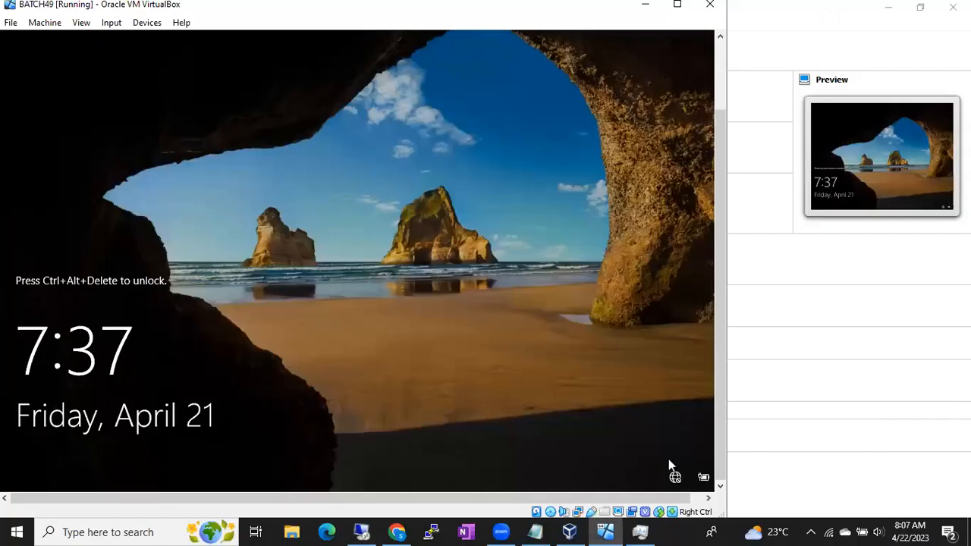
pyautogui.click(684, 530)
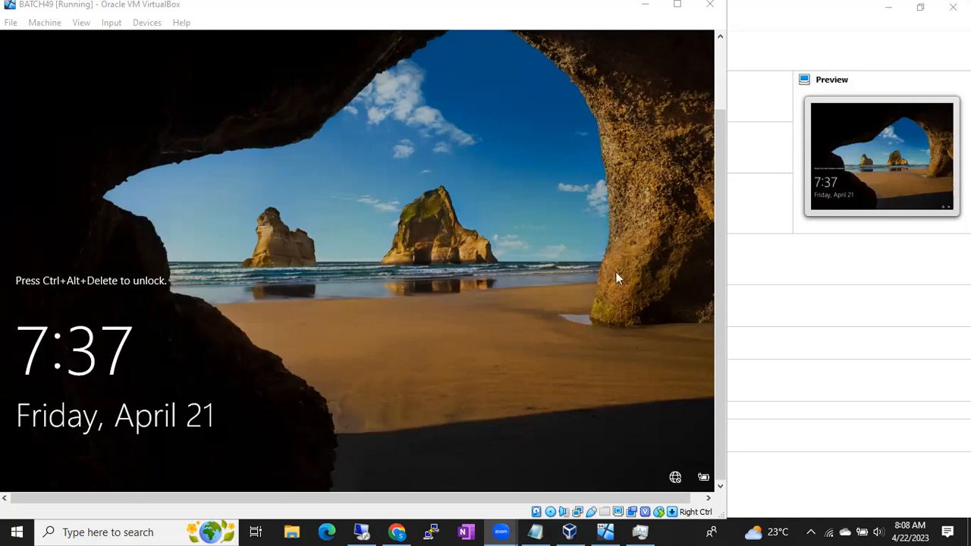
# - In the Notepad notes, add the line "You should have internet connection" below 169, separated by a blank line
pyautogui.moveTo(545, 519); pyautogui.dragTo(537, 521)
pyautogui.click(537, 520)
pyautogui.click(499, 397)
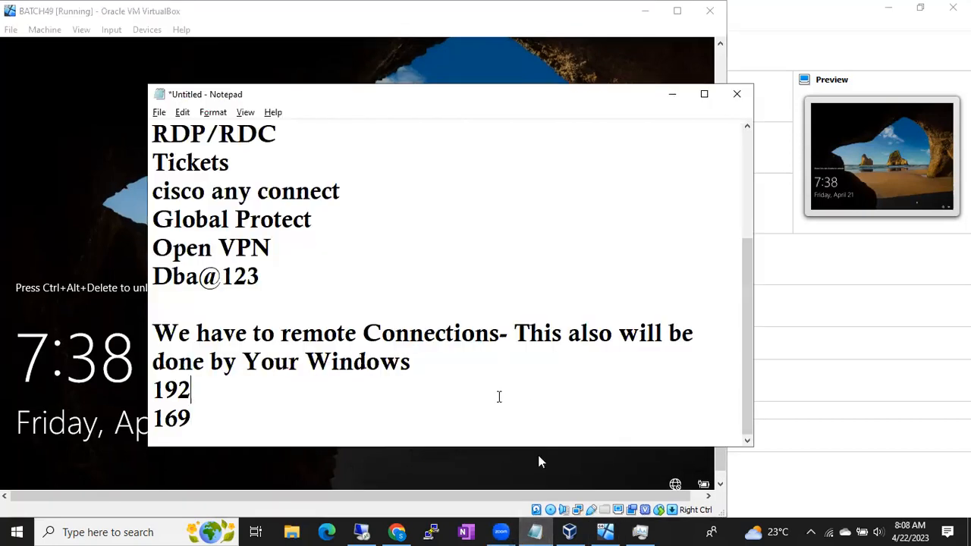
pyautogui.press('Down')
pyautogui.press('Return')
pyautogui.press('Return')
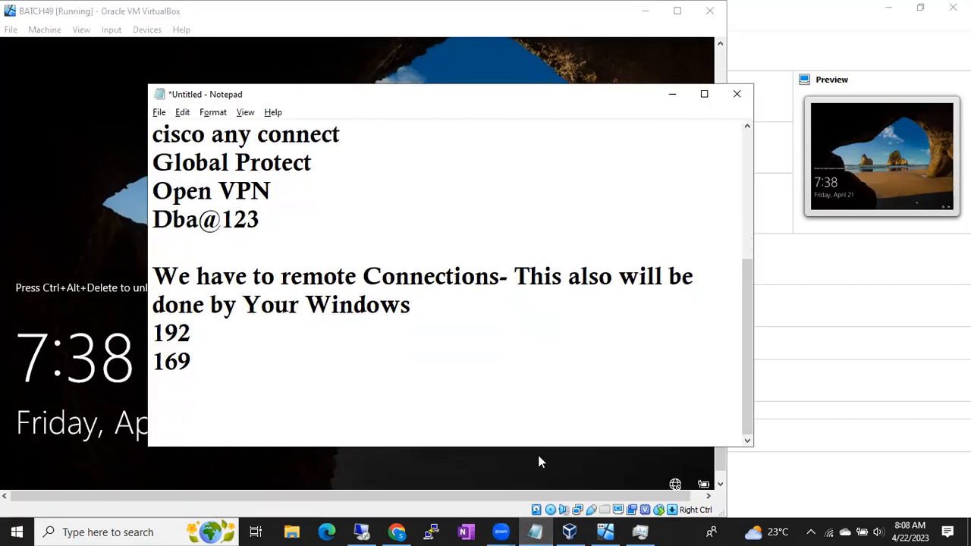
pyautogui.write('You shoul')
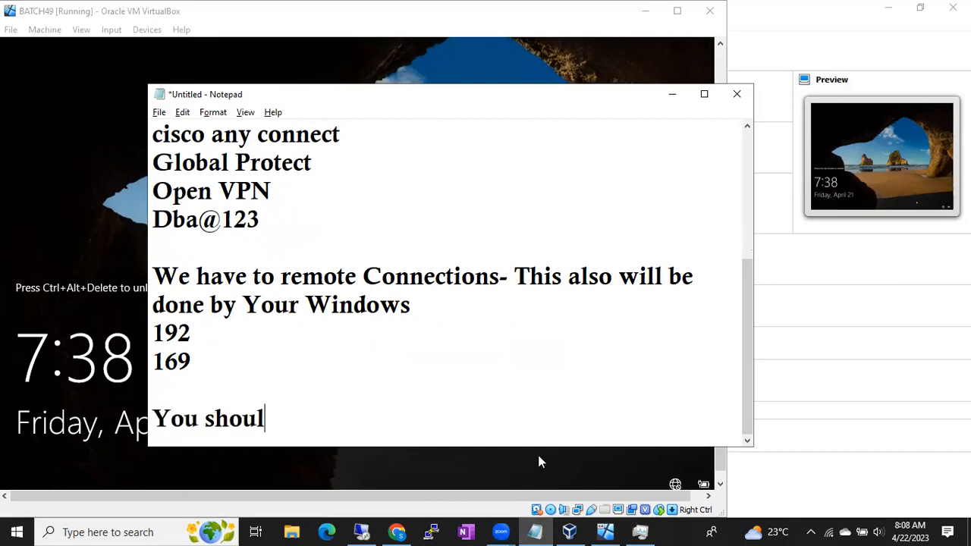
pyautogui.write('d have internet')
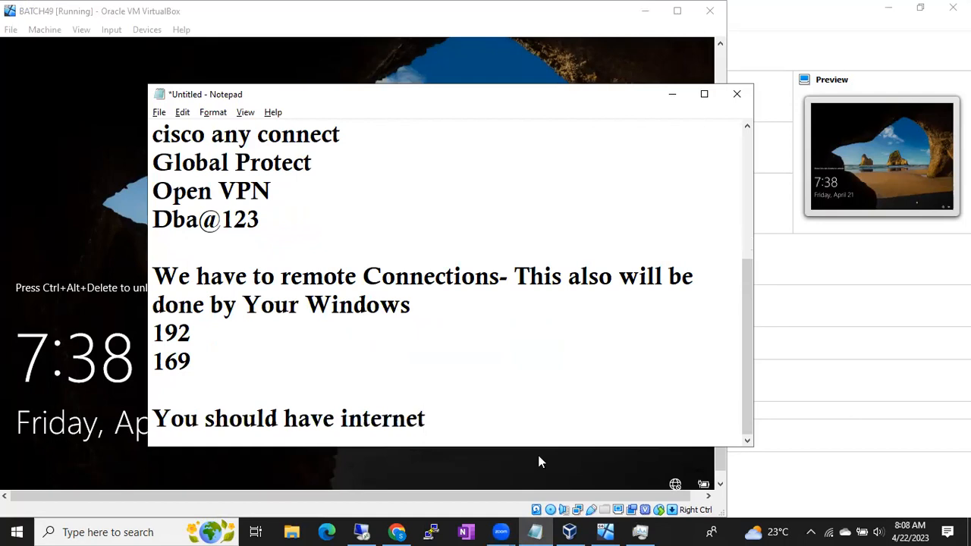
pyautogui.write(' connec')
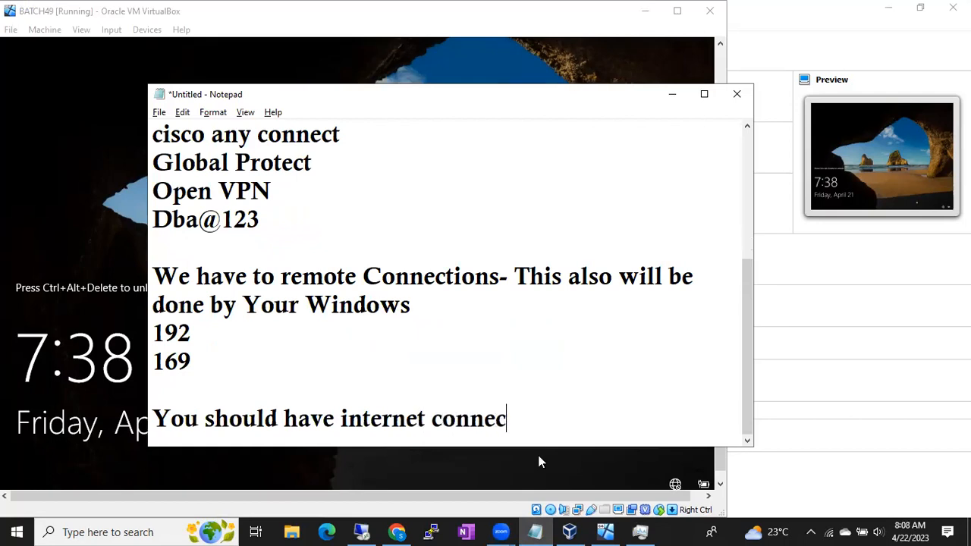
pyautogui.write('tion')
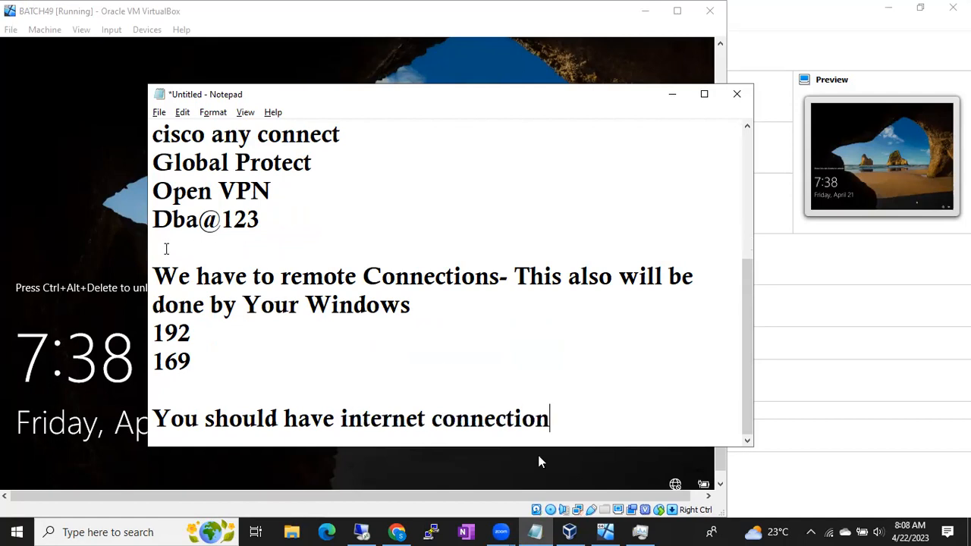
# - Return to the BATCH49 window and check the host computer's Wi-Fi connection
pyautogui.click(103, 240)
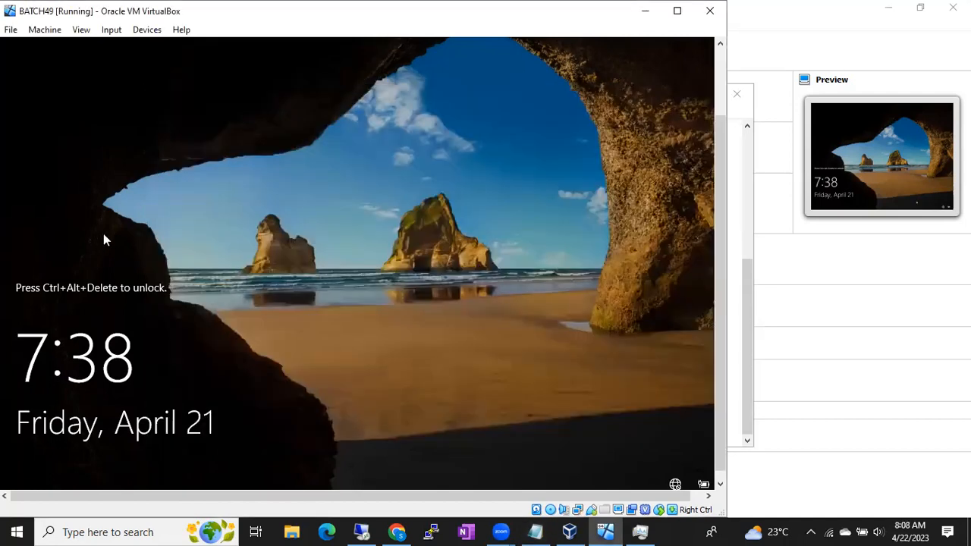
pyautogui.click(684, 527)
pyautogui.click(828, 531)
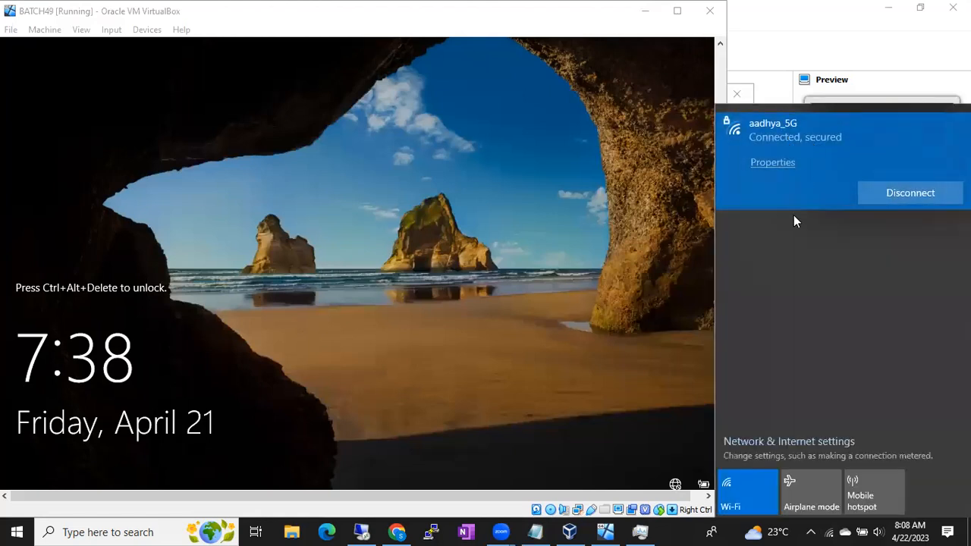
pyautogui.click(683, 531)
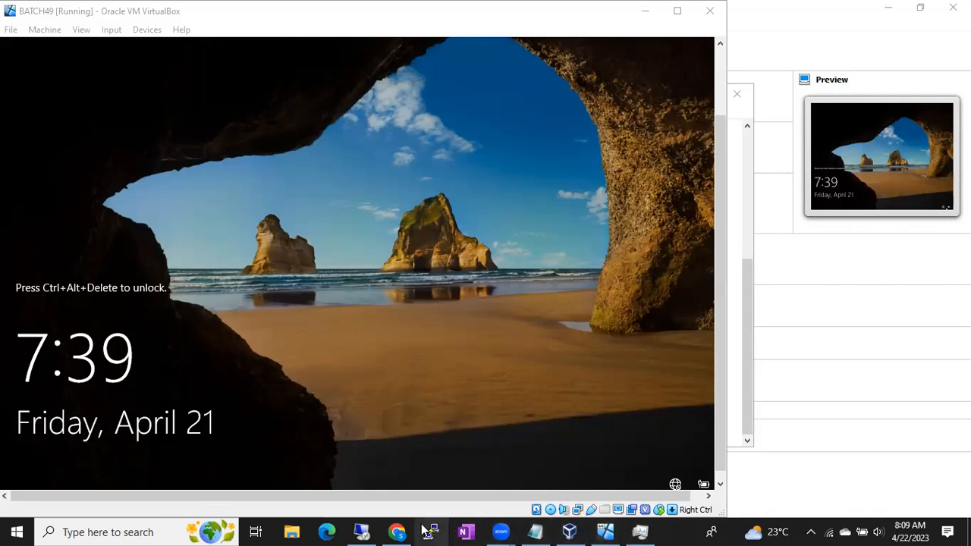
# - Bring up the 192.168.137.45 remote session, hide Zoom's floating meeting controls, and minimize the session to return to the BATCH49 console
pyautogui.click(364, 530)
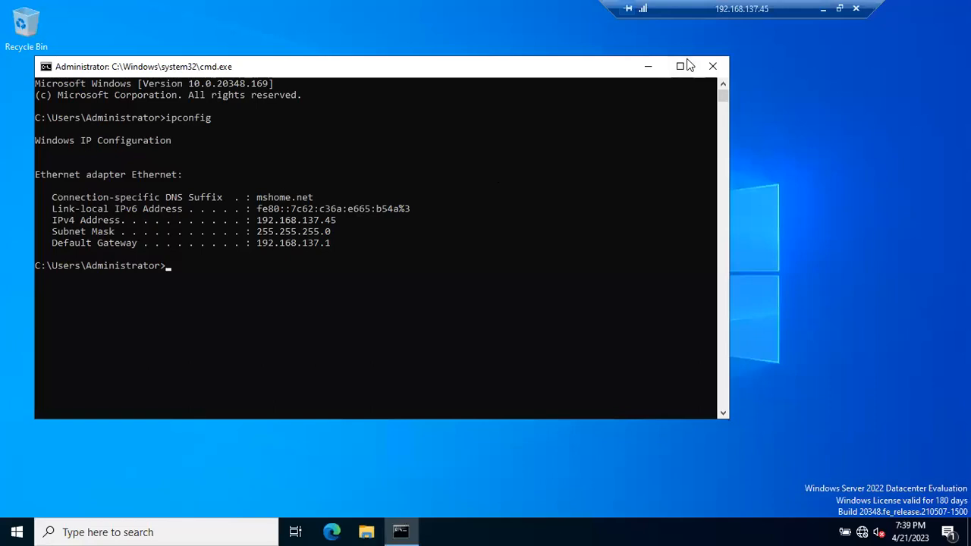
pyautogui.click(837, 9)
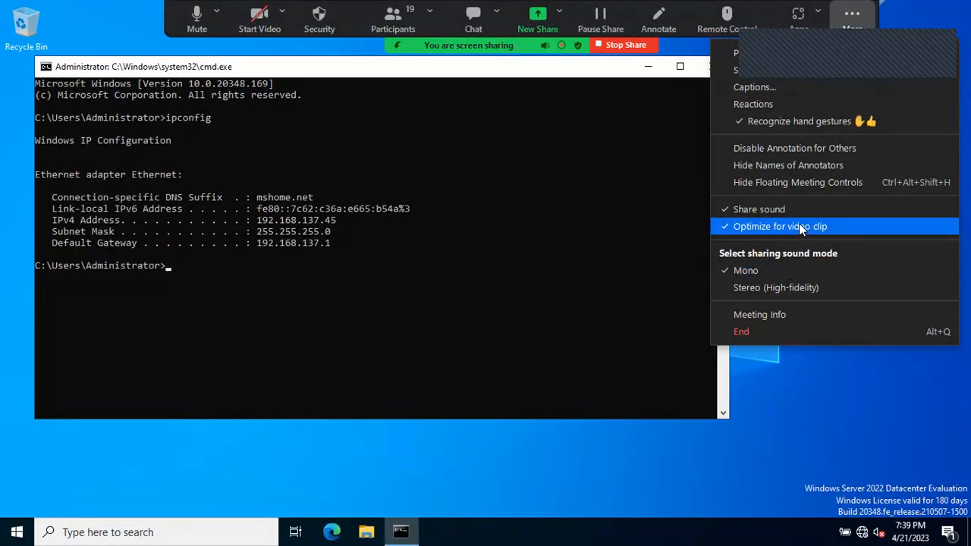
pyautogui.click(806, 182)
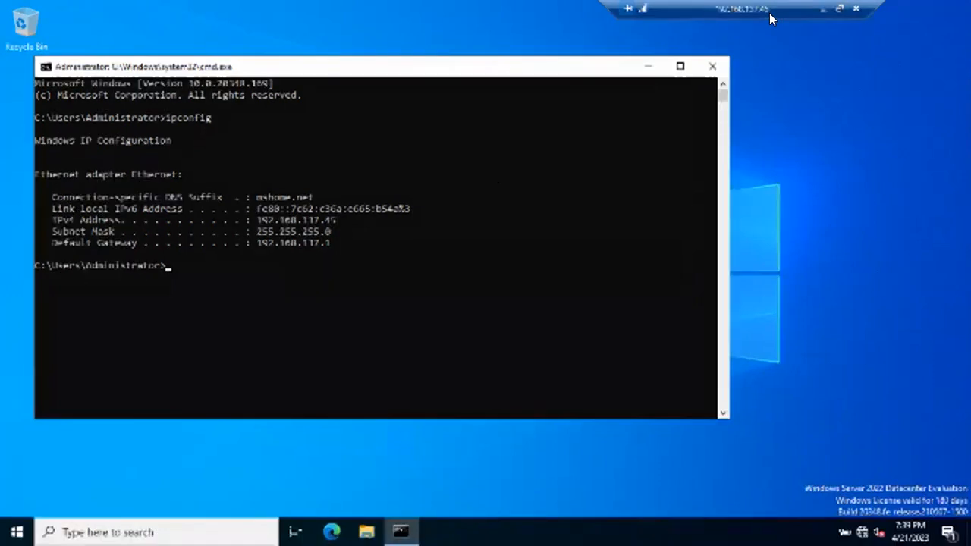
pyautogui.click(817, 9)
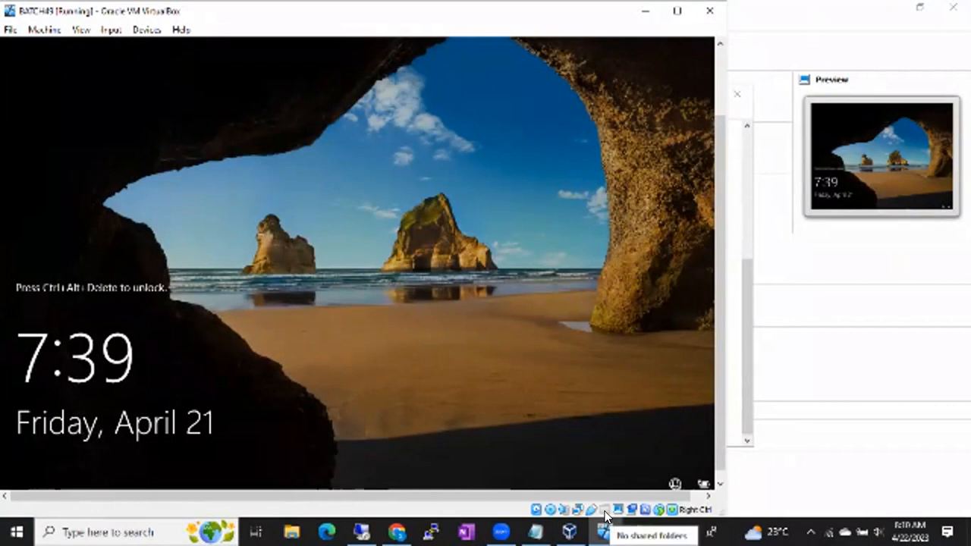
pyautogui.click(360, 531)
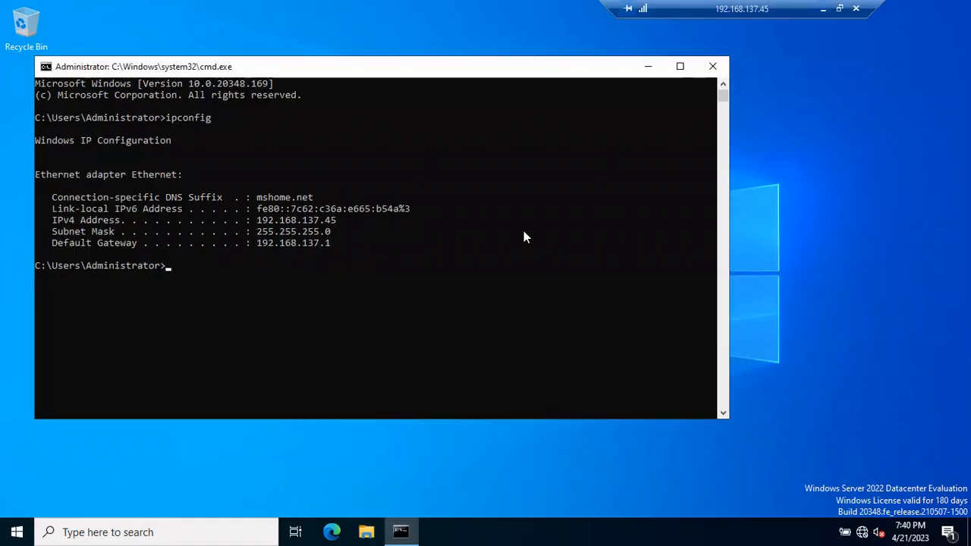
pyautogui.click(822, 9)
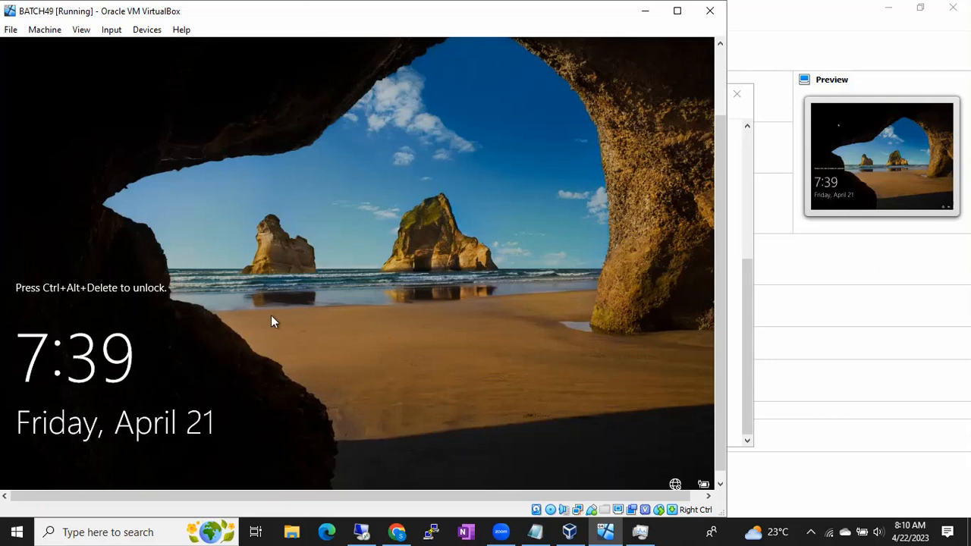
# - Send the Ctrl-Alt-Del sequence to the BATCH49 virtual machine to reach its Administrator sign-in screen, and minimize the console window
pyautogui.click(117, 37)
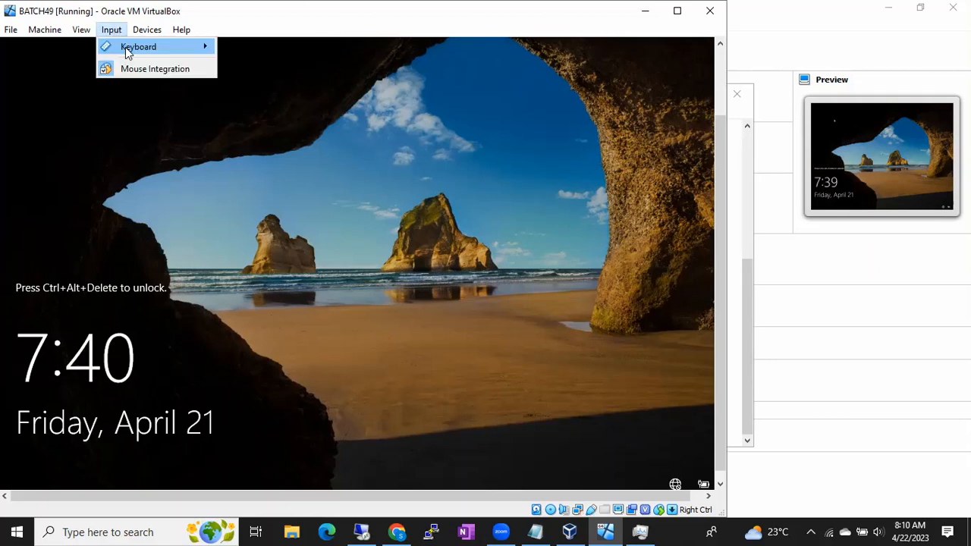
pyautogui.moveTo(138, 47)
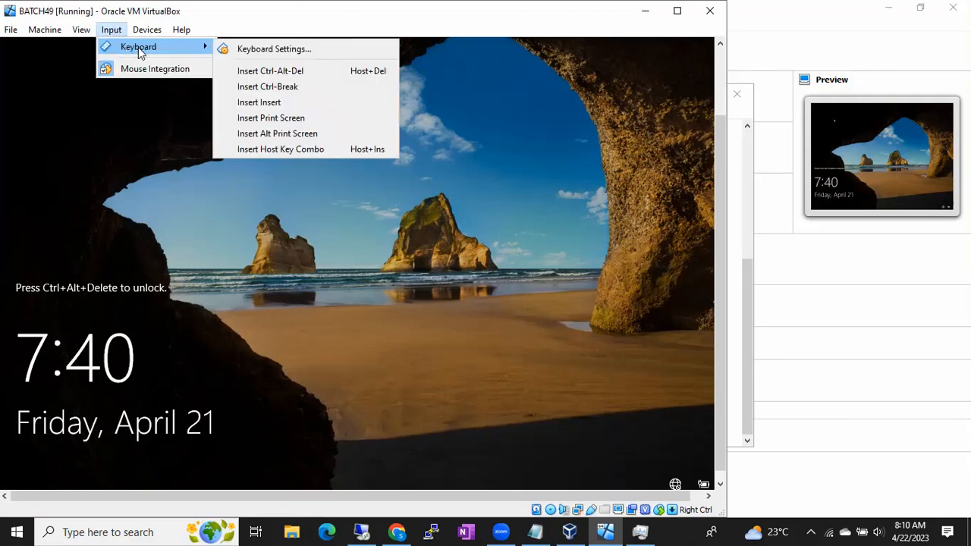
pyautogui.click(288, 70)
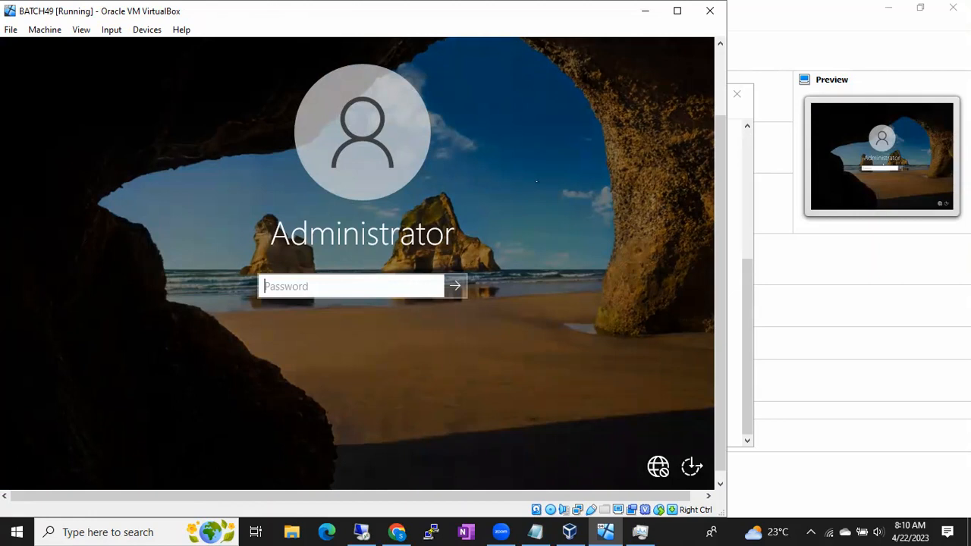
pyautogui.click(646, 11)
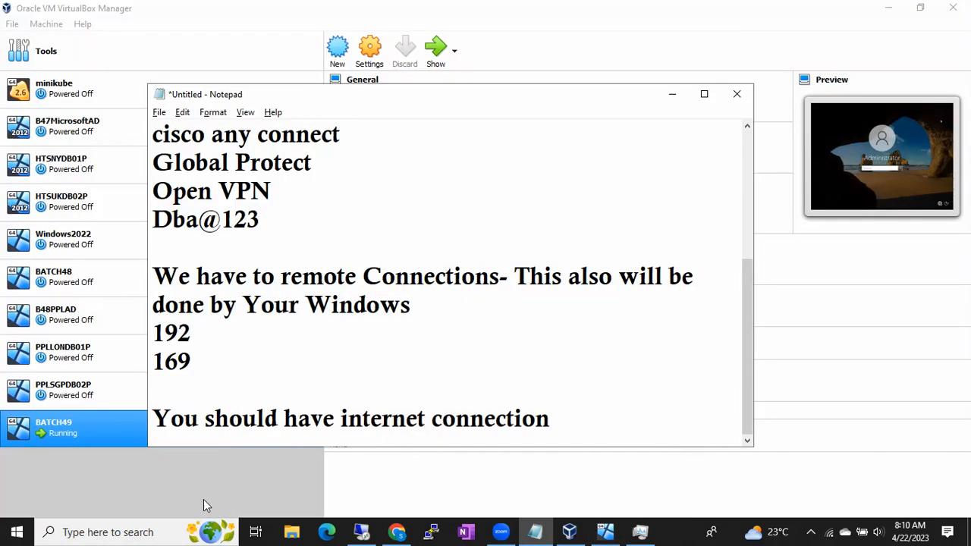
# - Start a new Remote Desktop Connection on the host and check the server's IP address in the existing remote session
pyautogui.click(17, 531)
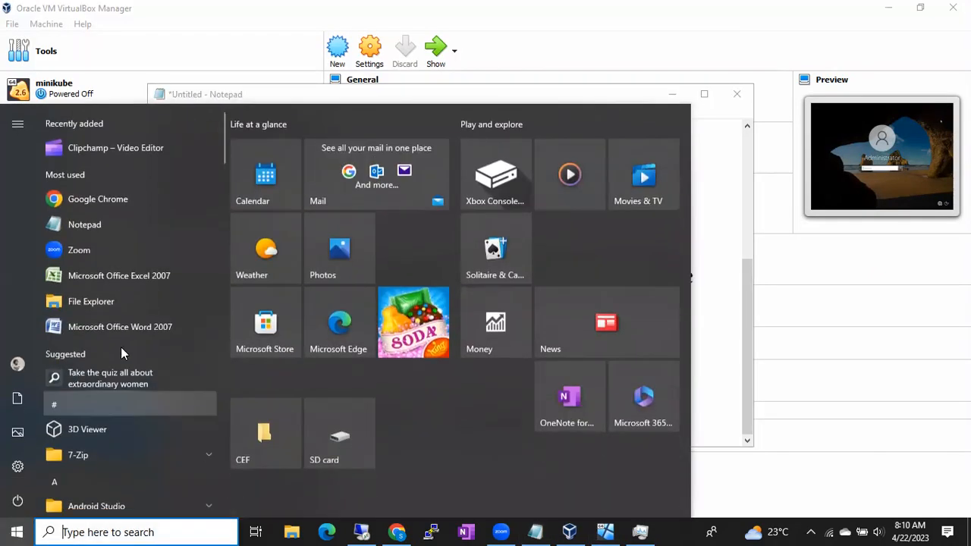
pyautogui.write('reo')
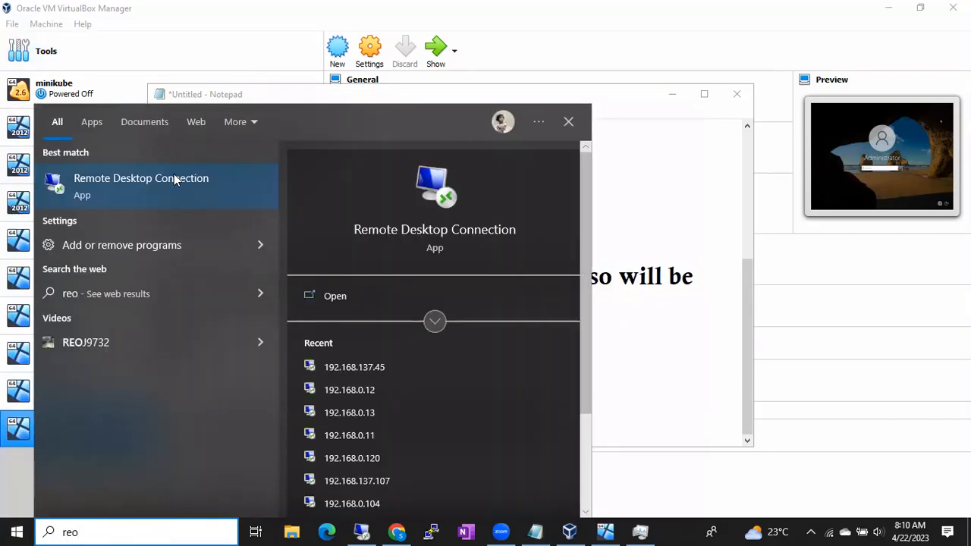
pyautogui.click(173, 179)
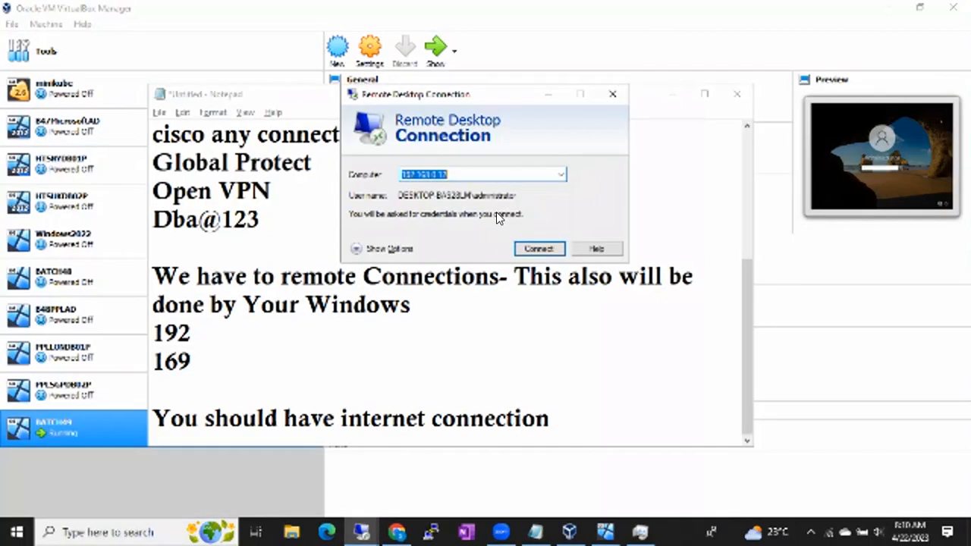
pyautogui.write('1')
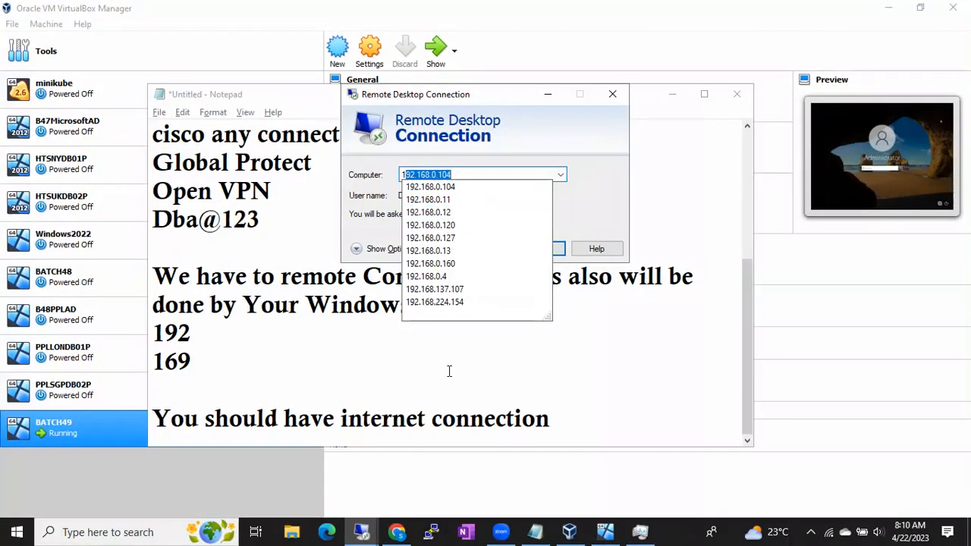
pyautogui.moveTo(362, 530)
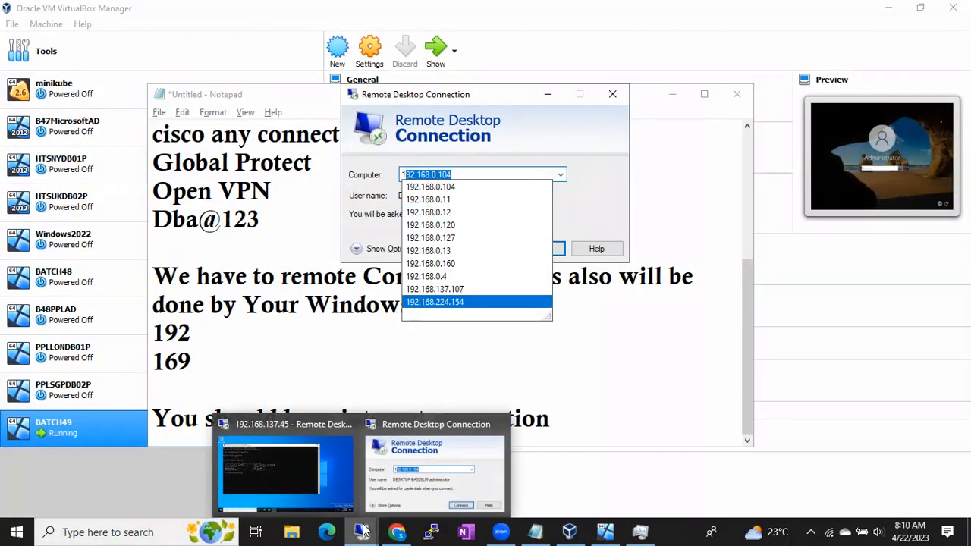
pyautogui.click(394, 457)
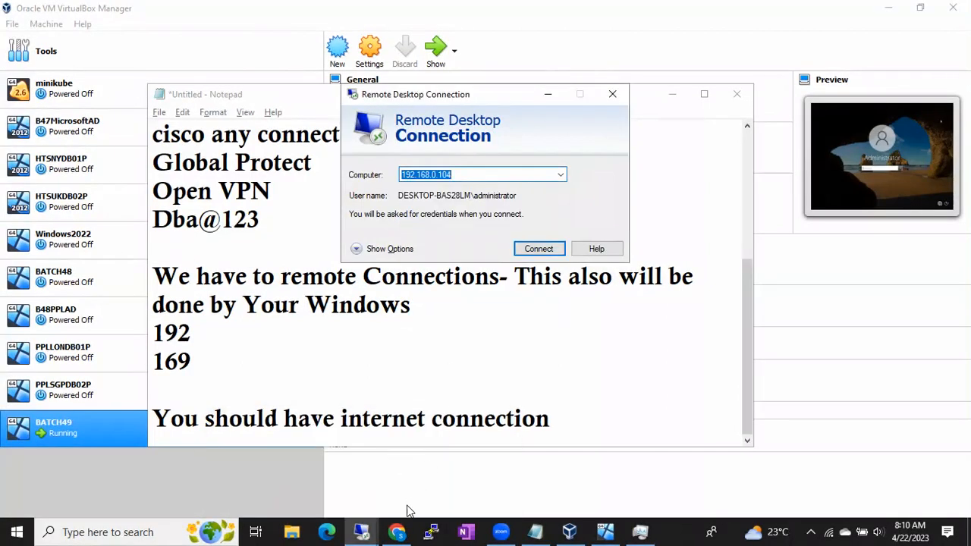
pyautogui.moveTo(372, 530)
pyautogui.click(307, 468)
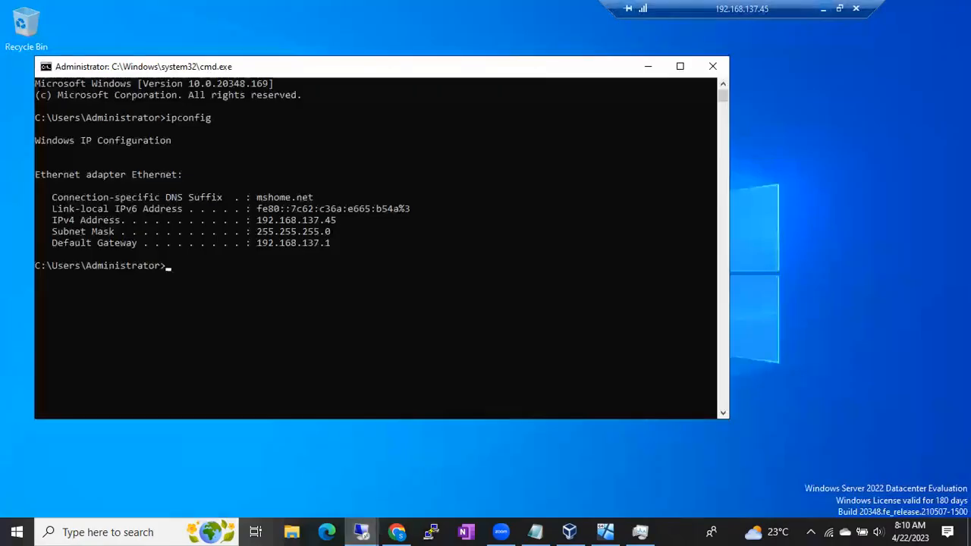
pyautogui.click(822, 8)
# - Enter 192.168.137.46 as the computer in Remote Desktop Connection, and close the dialog without connecting
pyautogui.click(470, 176)
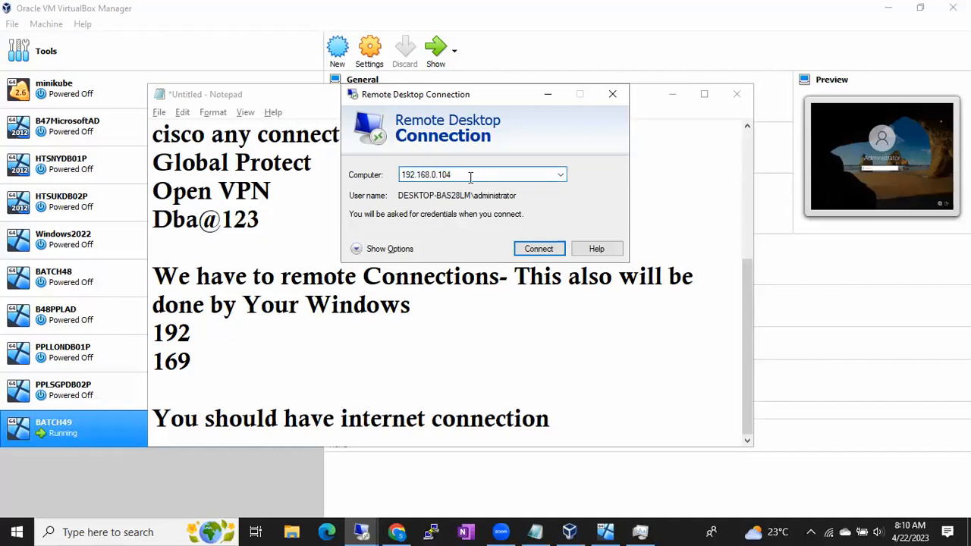
pyautogui.press('BackSpace')
pyautogui.press('BackSpace')
pyautogui.press('BackSpace')
pyautogui.press('BackSpace')
pyautogui.press('BackSpace')
pyautogui.write('13')
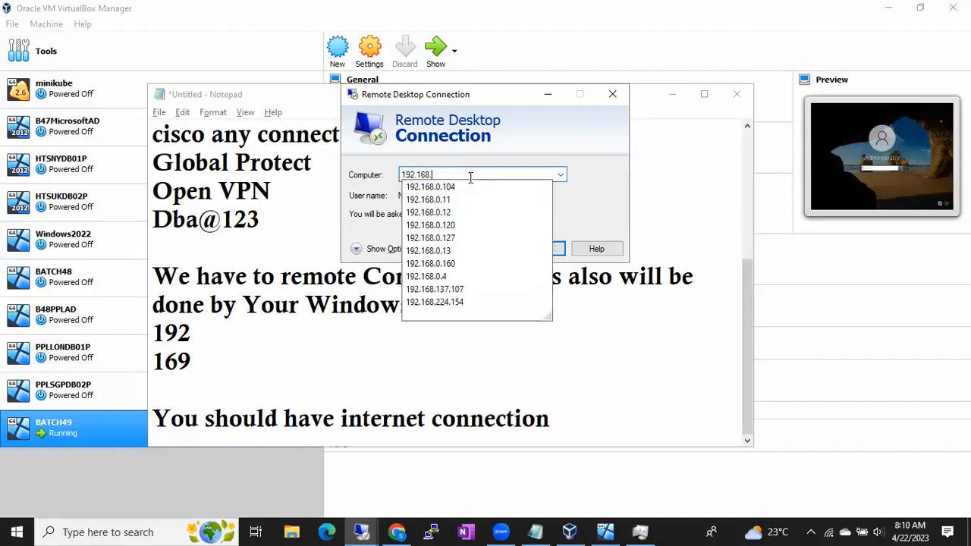
pyautogui.write('7')
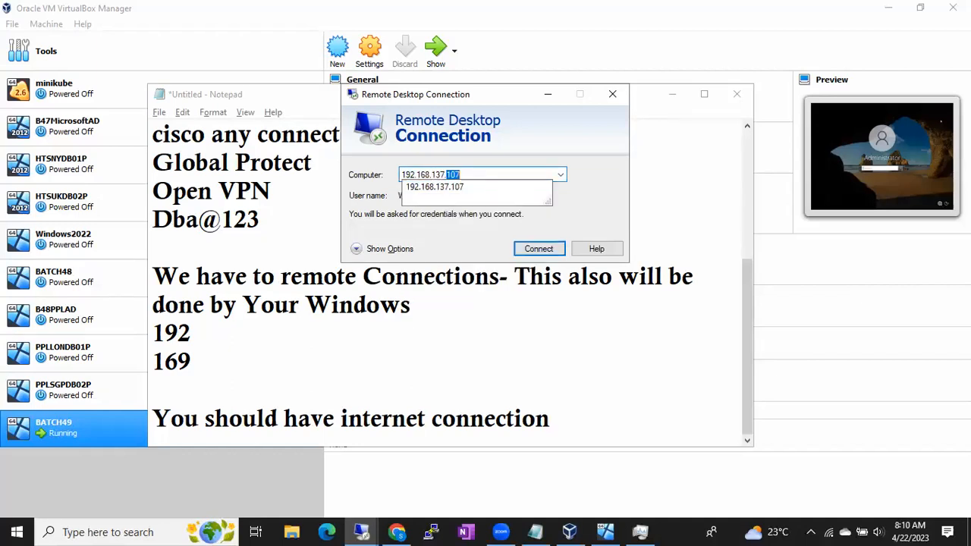
pyautogui.write('.46')
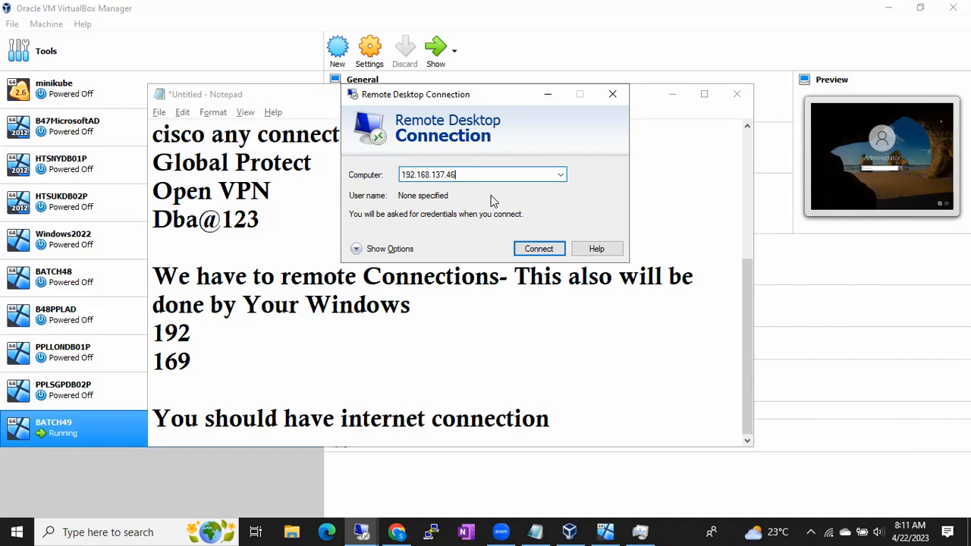
pyautogui.click(612, 96)
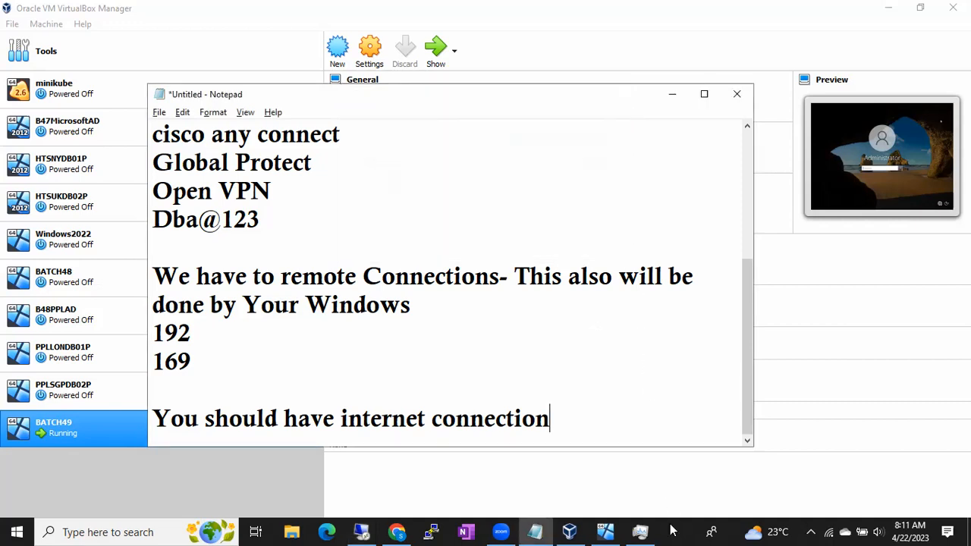
# - Return to the 192.168.137.45 remote session, minimize its Command Prompt window, and clear Zoom's meeting controls from the screen
pyautogui.press('Escape')
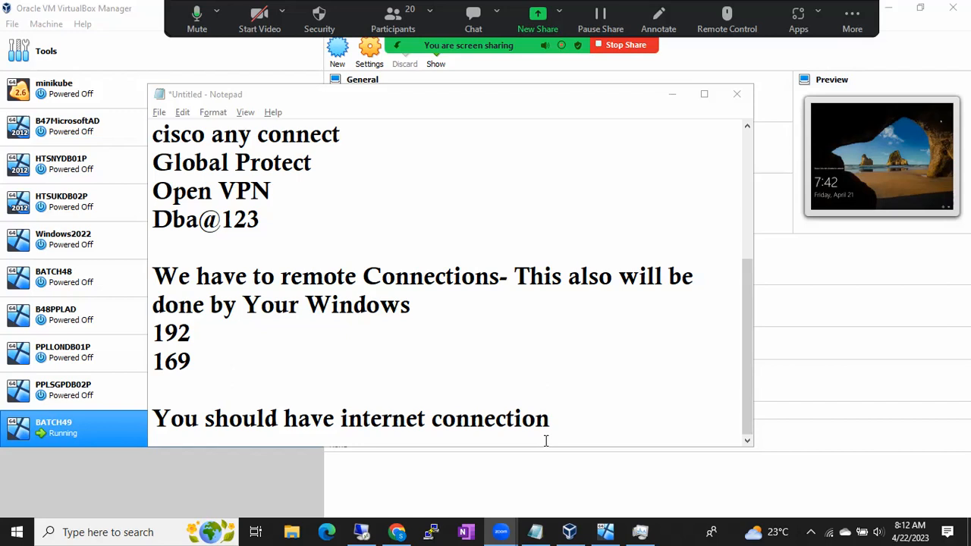
pyautogui.click(362, 531)
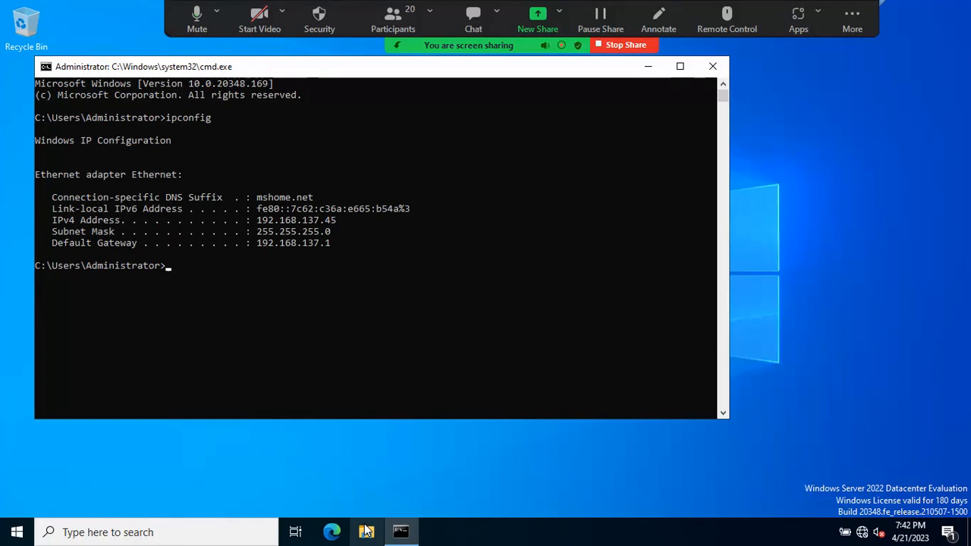
pyautogui.click(652, 68)
pyautogui.click(844, 23)
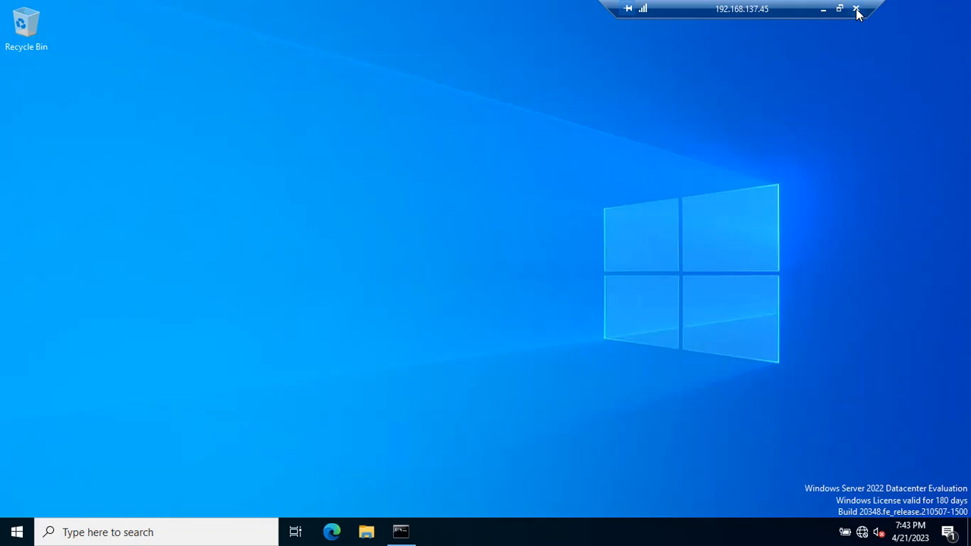
# - Bring up the confirmation for disconnecting the 192.168.137.45 remote session and cancel it
pyautogui.click(857, 10)
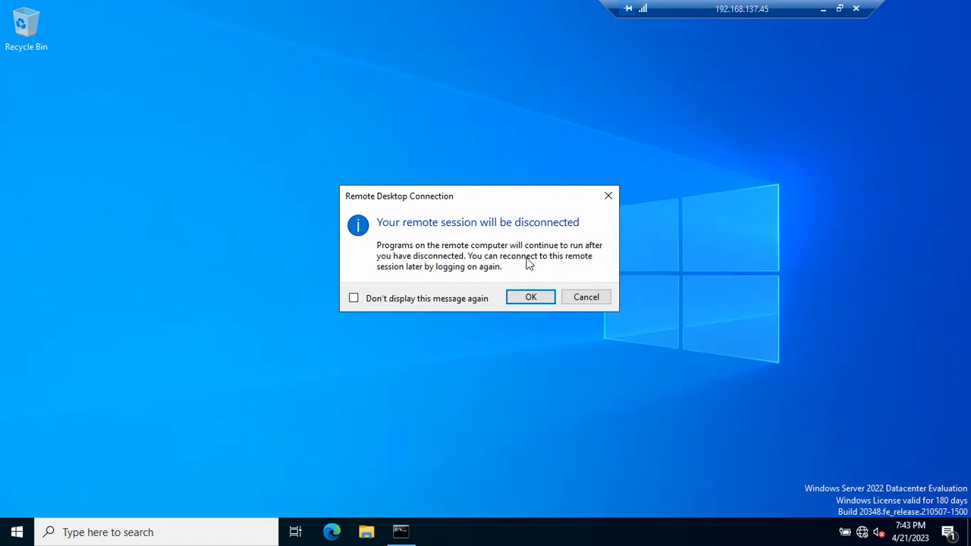
pyautogui.click(599, 297)
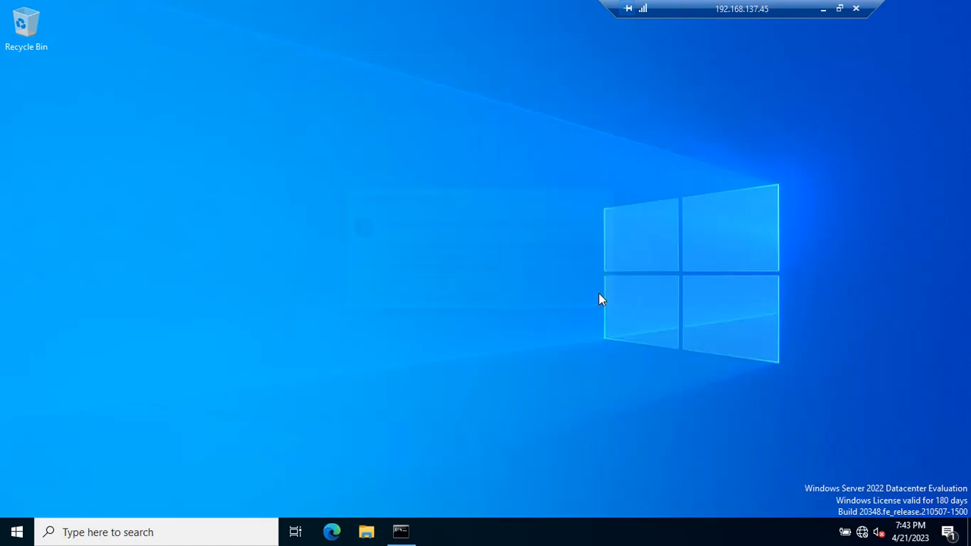
# - Show the remote server's power options, including Disconnect, Shut down and Restart, without choosing any of them
pyautogui.click(17, 531)
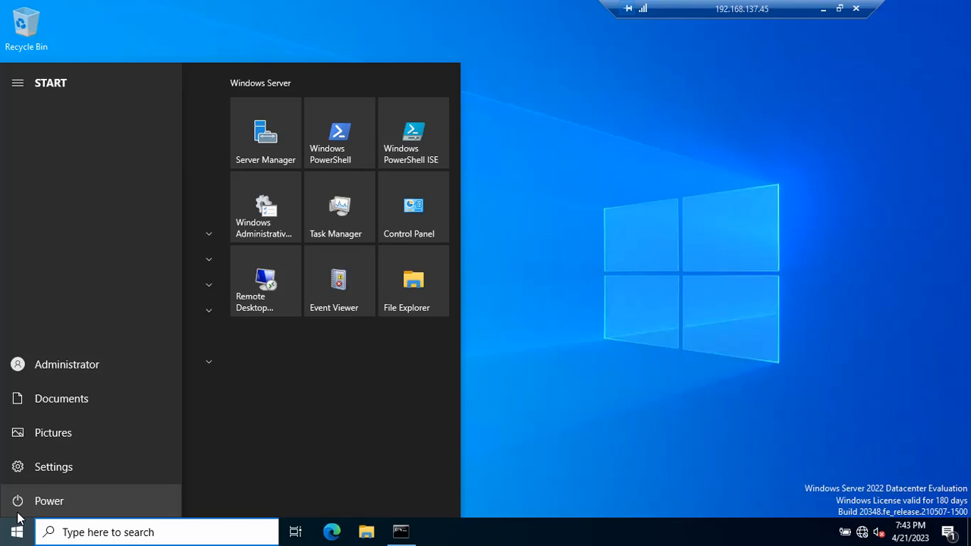
pyautogui.click(544, 384)
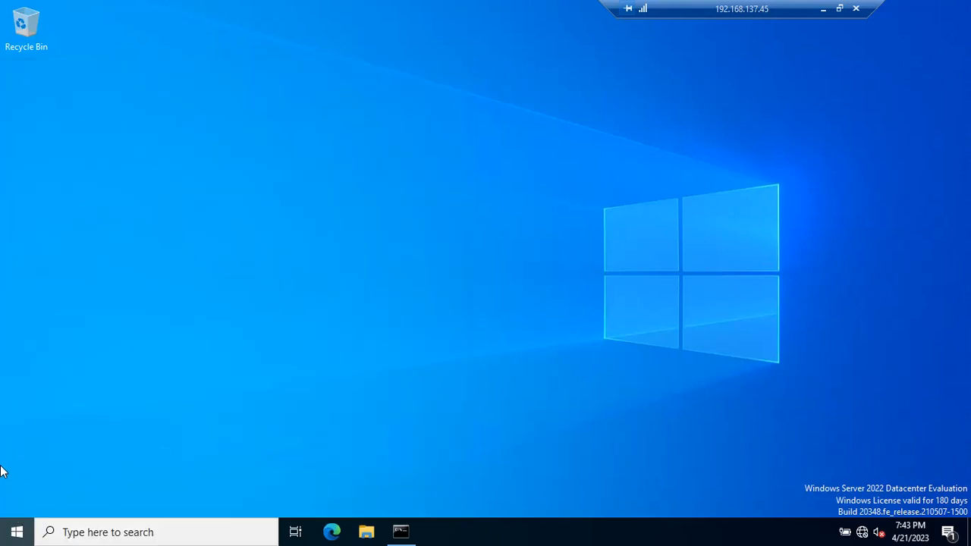
pyautogui.click(8, 531)
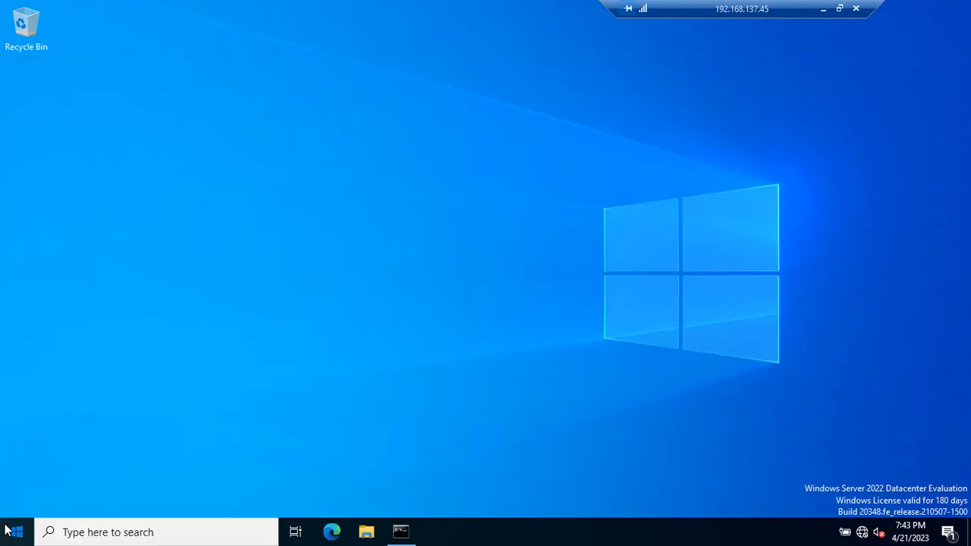
pyautogui.click(13, 504)
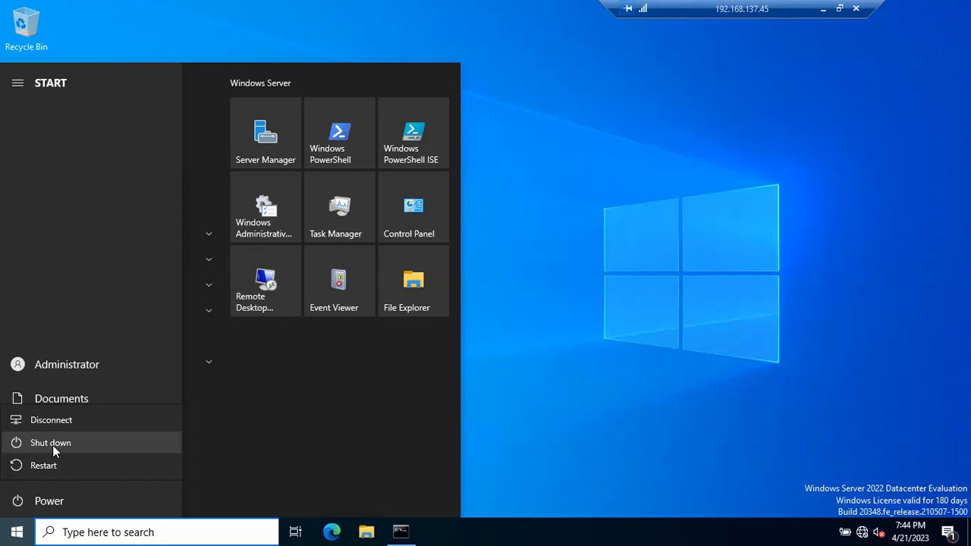
pyautogui.click(515, 285)
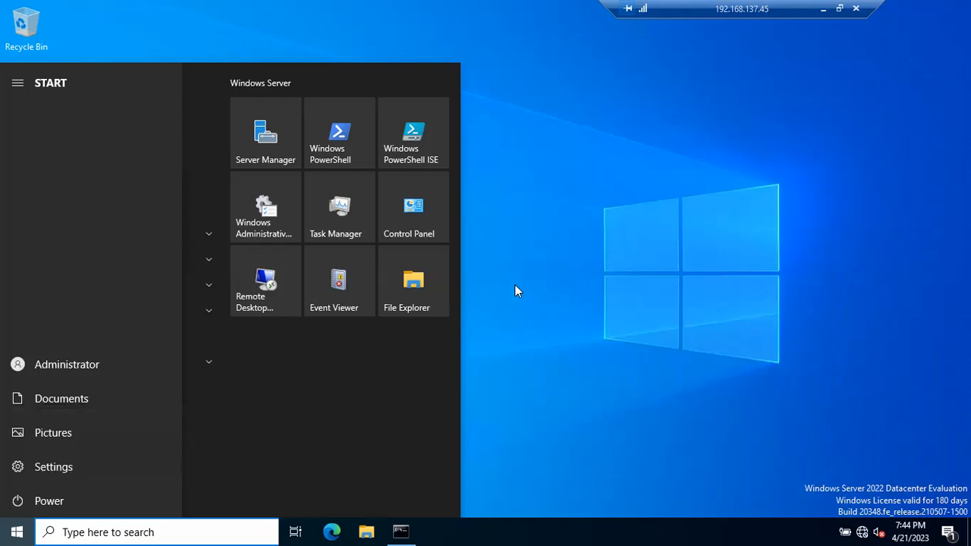
pyautogui.click(547, 217)
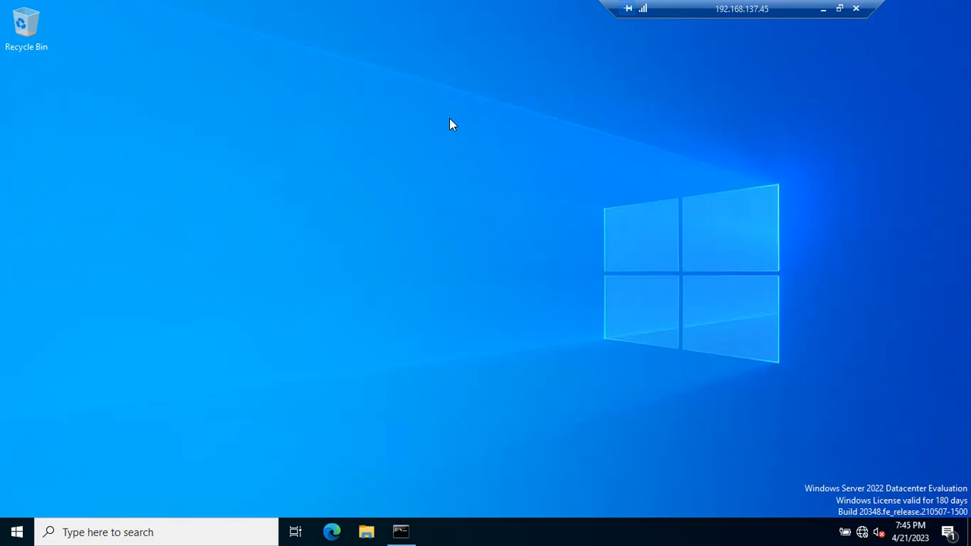
# - Request closing the remote session once more to review the disconnect notice, and keep the session open
pyautogui.click(855, 11)
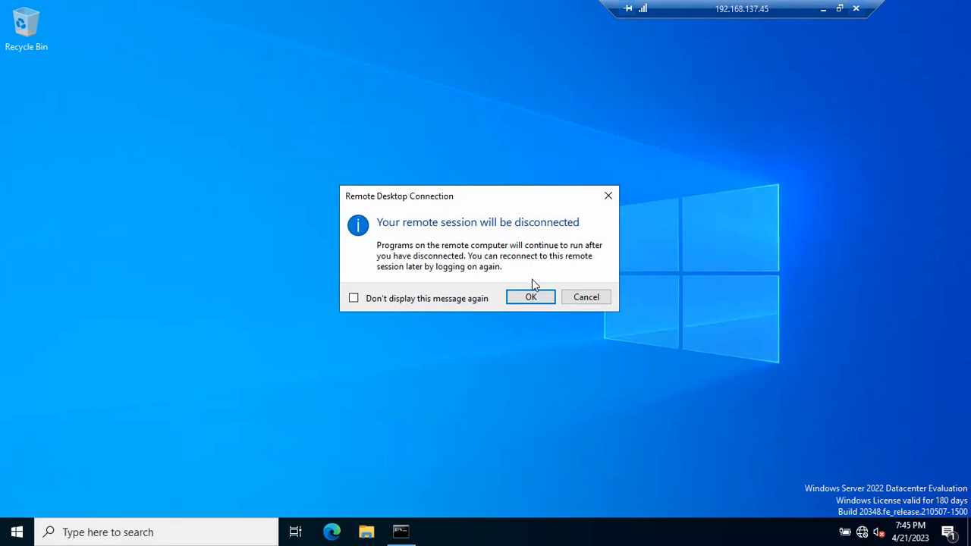
pyautogui.click(581, 297)
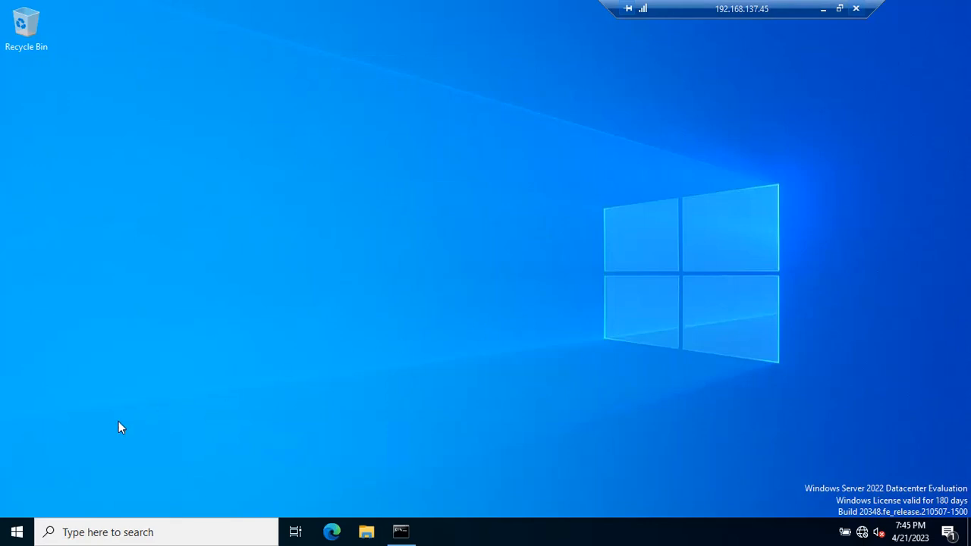
# - Sign the Administrator account out of the 192.168.137.45 remote server
pyautogui.click(16, 531)
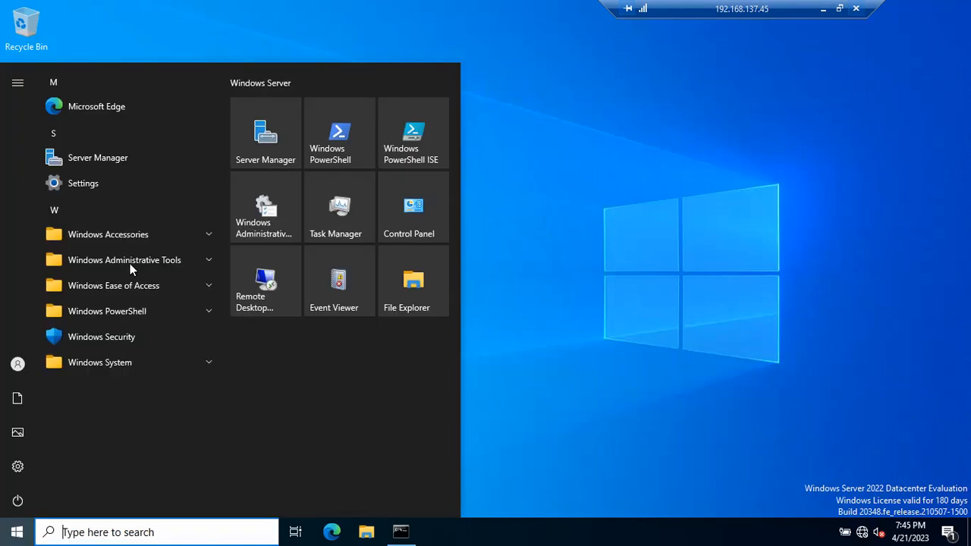
pyautogui.click(43, 370)
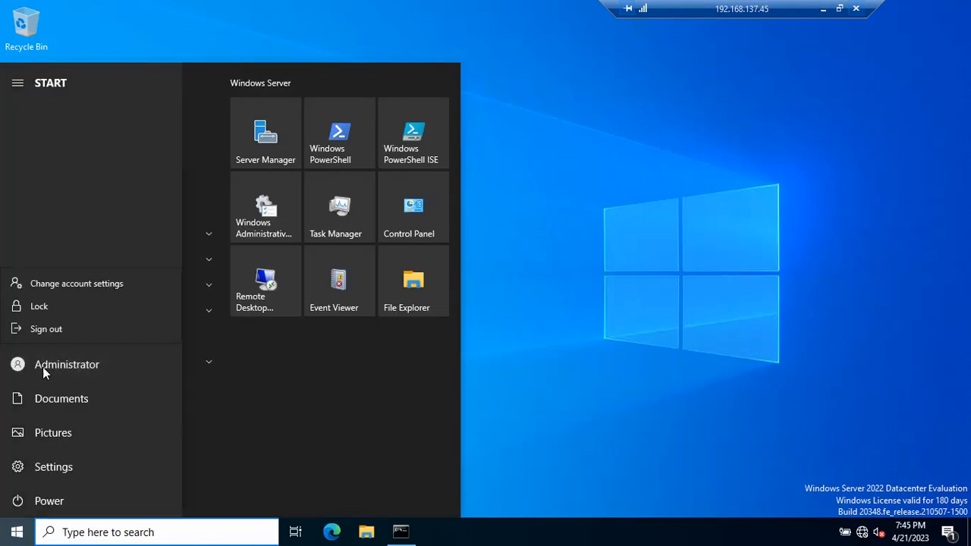
pyautogui.click(54, 329)
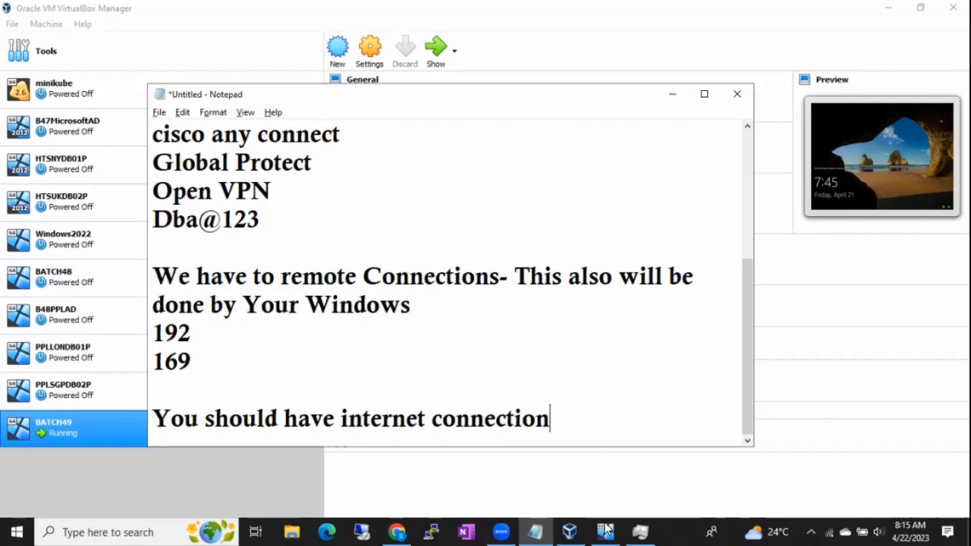
# - Start a new Remote Desktop connection to 192.168.137.45
pyautogui.moveTo(607, 528)
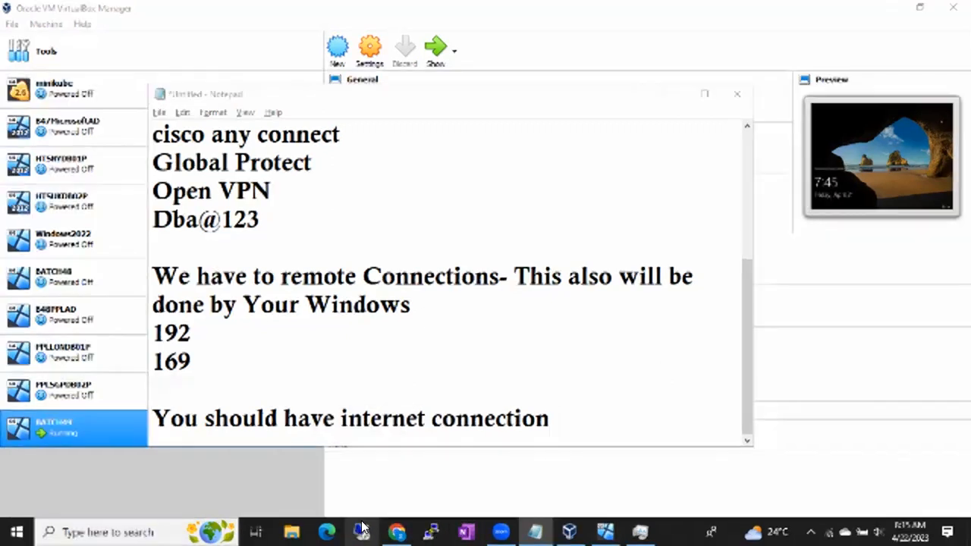
pyautogui.click(363, 531)
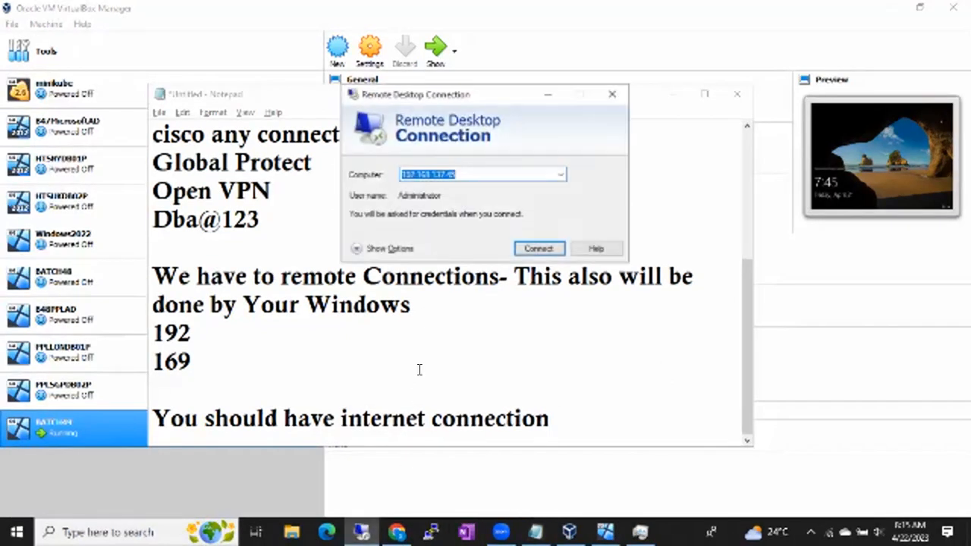
pyautogui.click(477, 185)
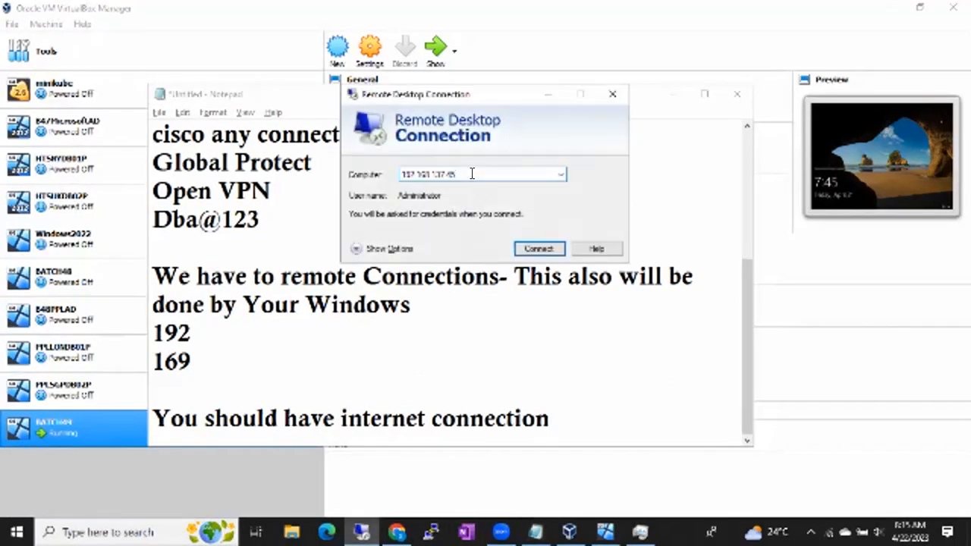
pyautogui.click(520, 250)
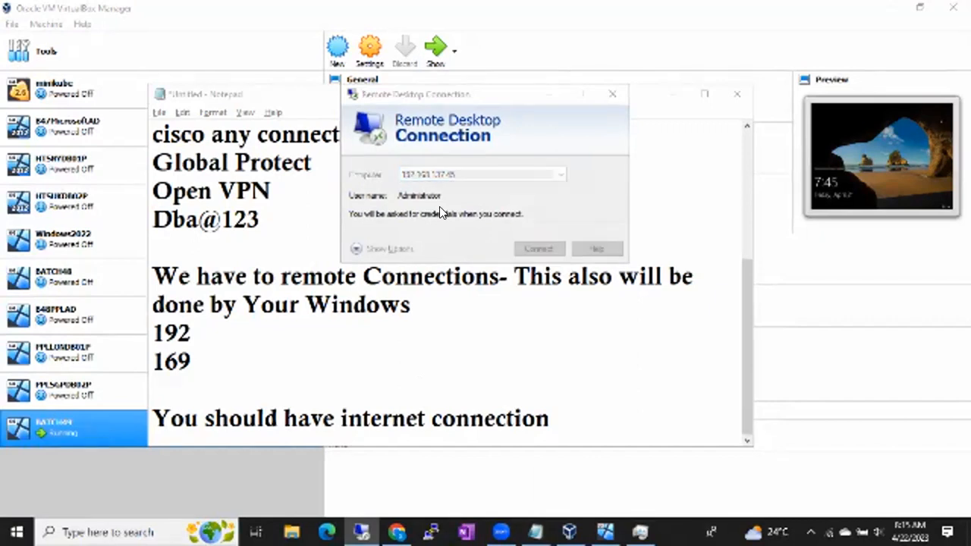
# - Try to sign in to the remote server with the Administrator password
pyautogui.write('Dba@')
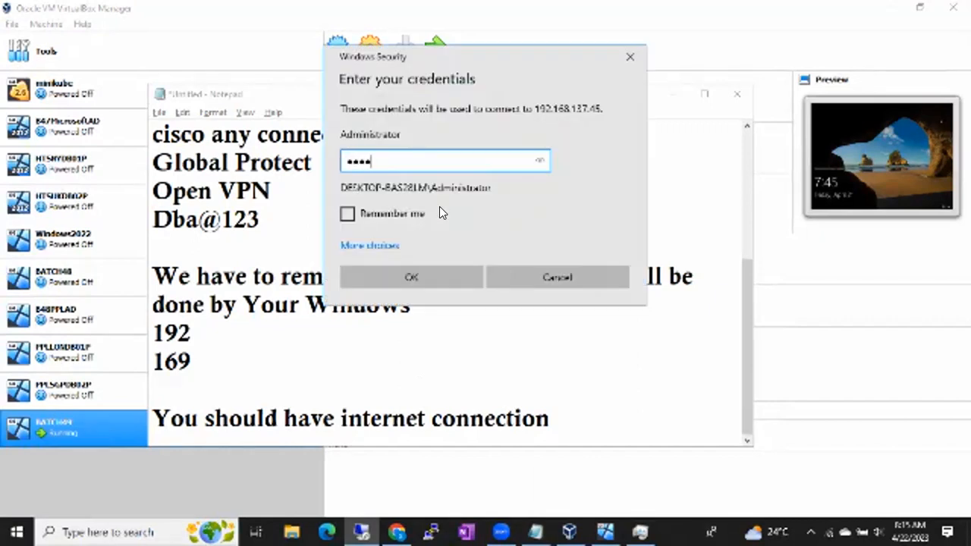
pyautogui.press('BackSpace')
pyautogui.press('BackSpace')
pyautogui.press('BackSpace')
pyautogui.press('BackSpace')
pyautogui.write('Dba@1234')
pyautogui.press('Return')
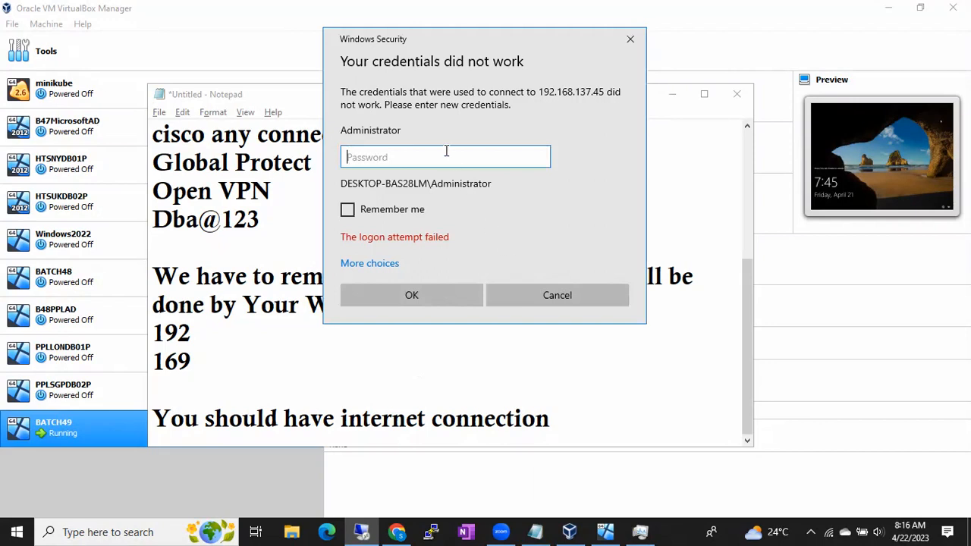
# - Enter the Administrator password again and connect to the remote server despite the untrusted certificate
pyautogui.write('Dba')
pyautogui.press('BackSpace')
pyautogui.press('BackSpace')
pyautogui.press('BackSpace')
pyautogui.write('Dba@12')
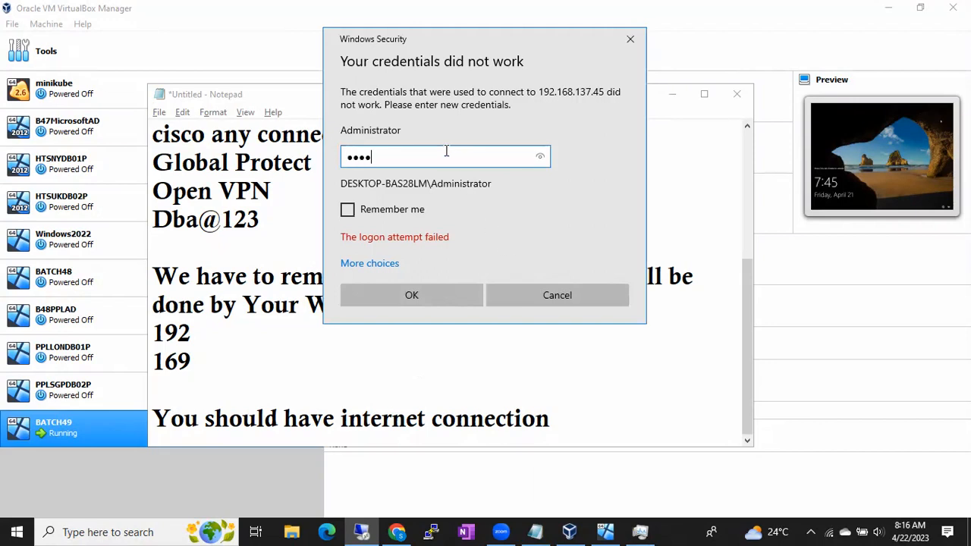
pyautogui.write('3')
pyautogui.press('Return')
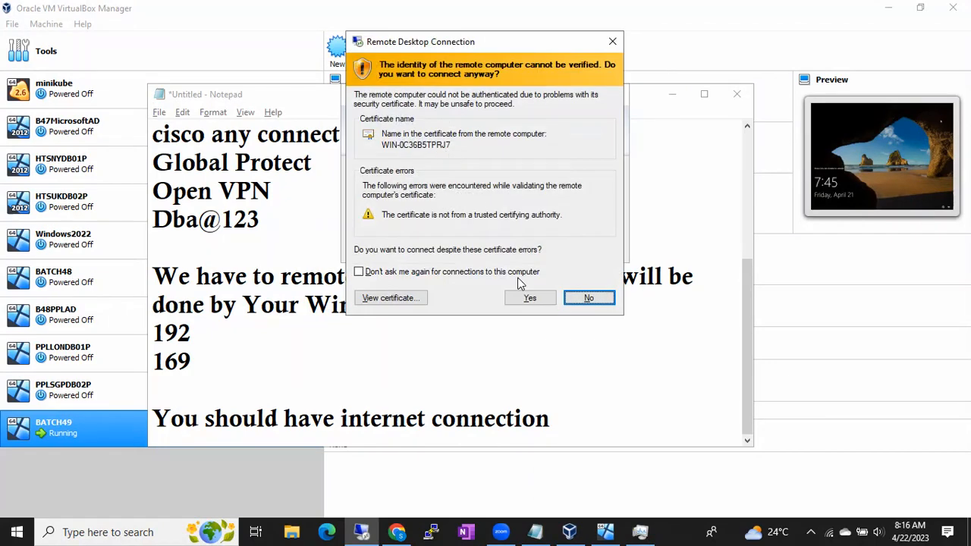
pyautogui.click(522, 303)
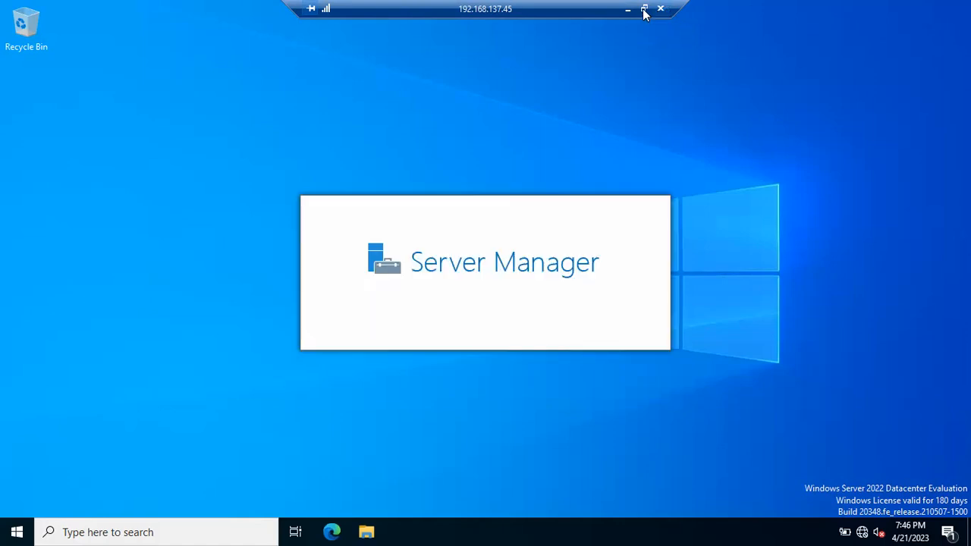
# - Minimize the remote session and add the line "Record" at the end of the Notepad notes
pyautogui.click(627, 9)
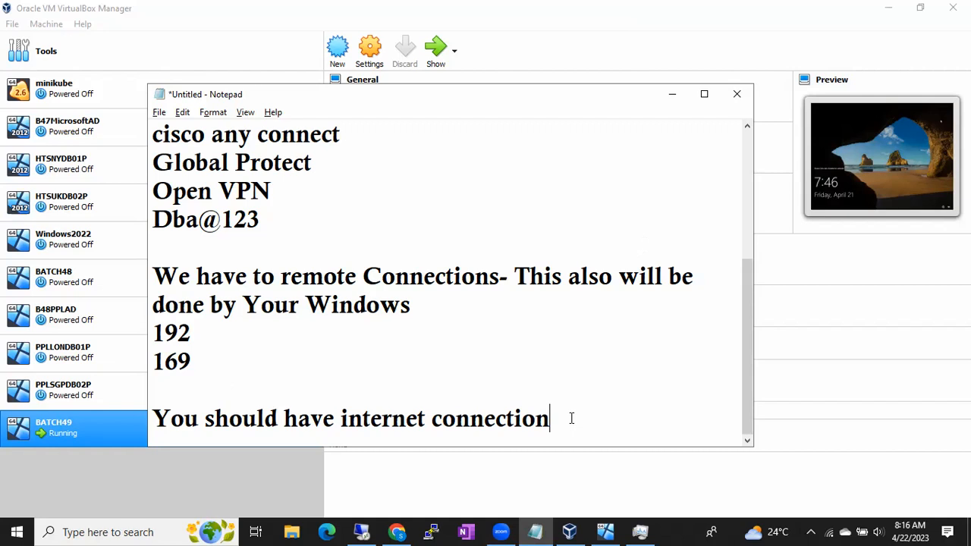
pyautogui.press('Return')
pyautogui.write('R')
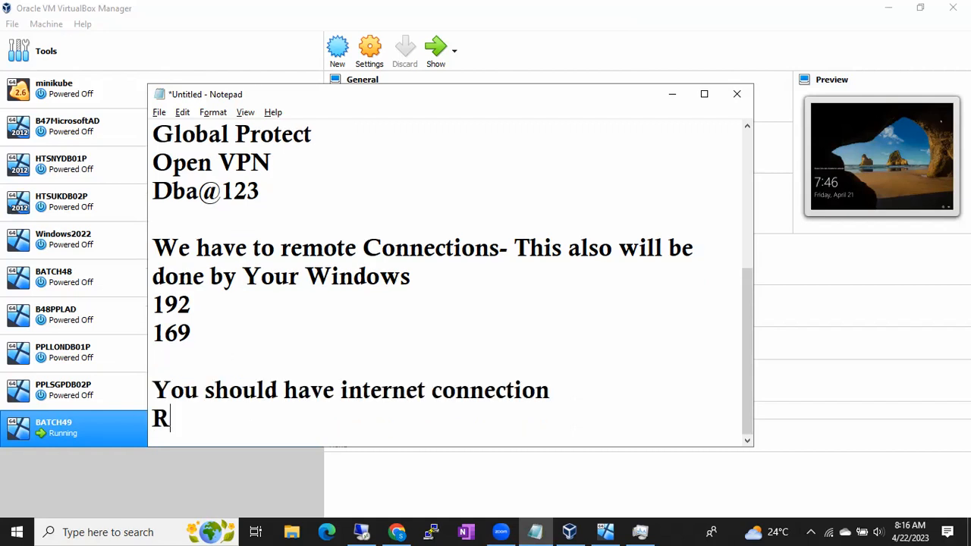
pyautogui.write('ecord')
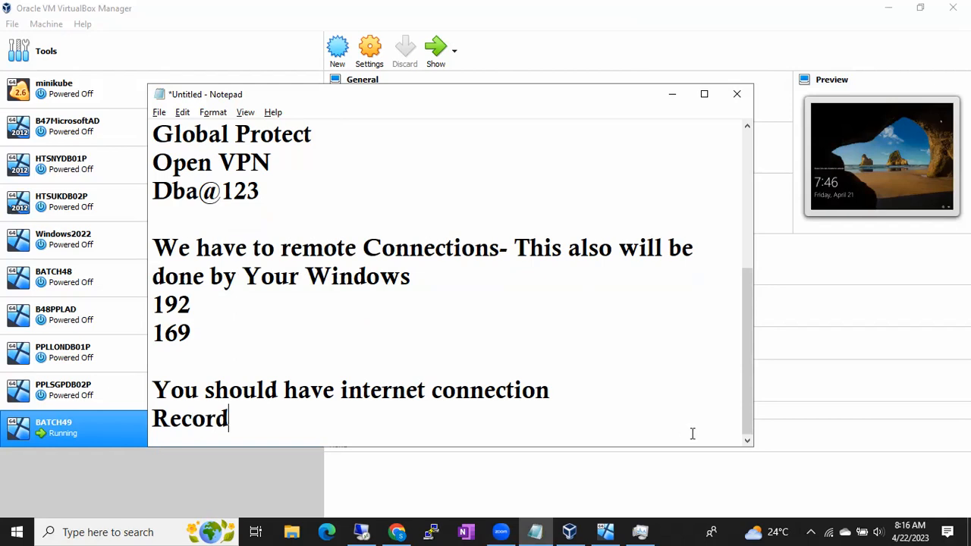
# - Pause the recording of the Zoom meeting
pyautogui.click(665, 530)
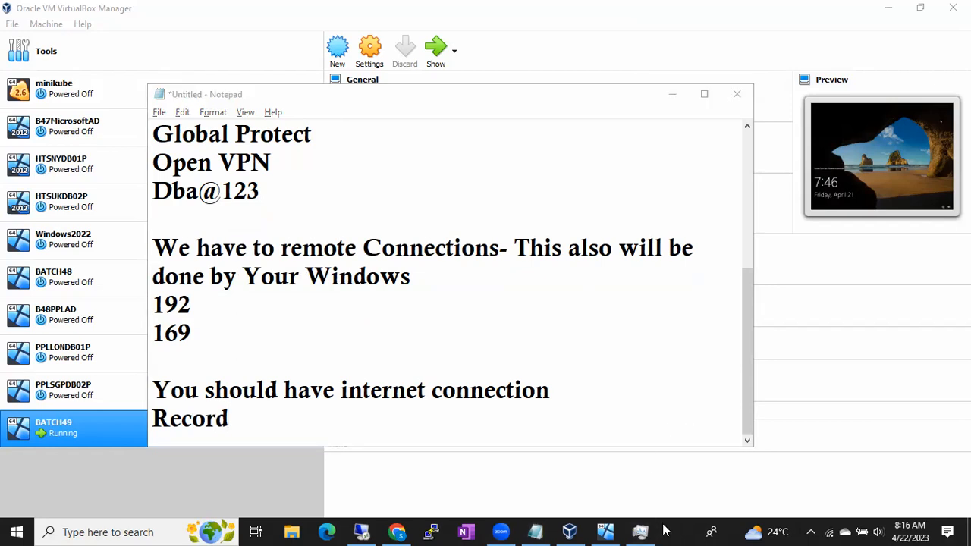
pyautogui.moveTo(587, 82)
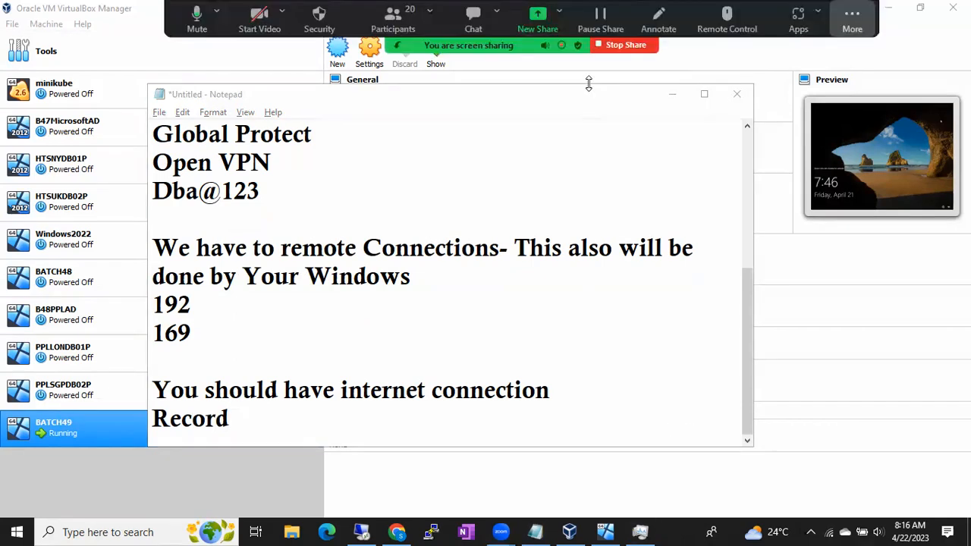
pyautogui.click(849, 18)
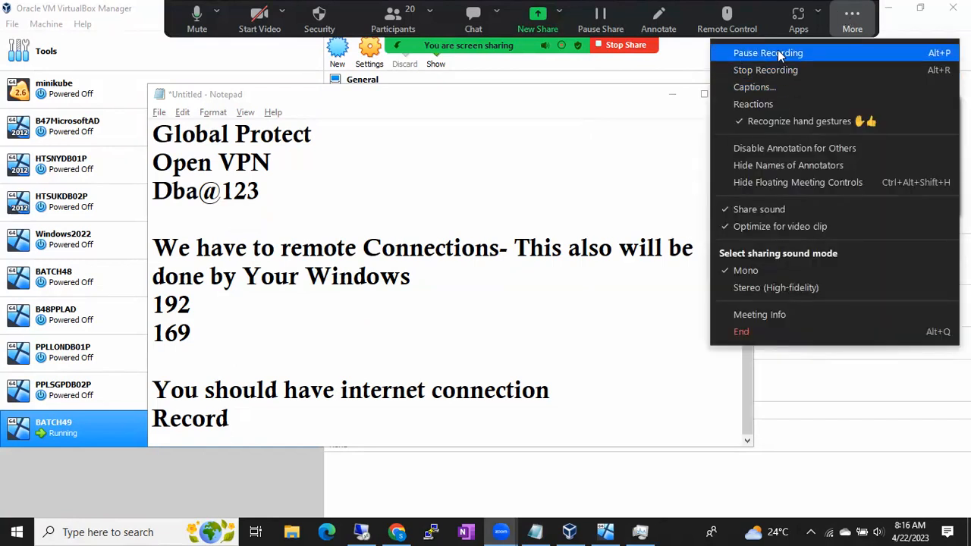
pyautogui.click(777, 52)
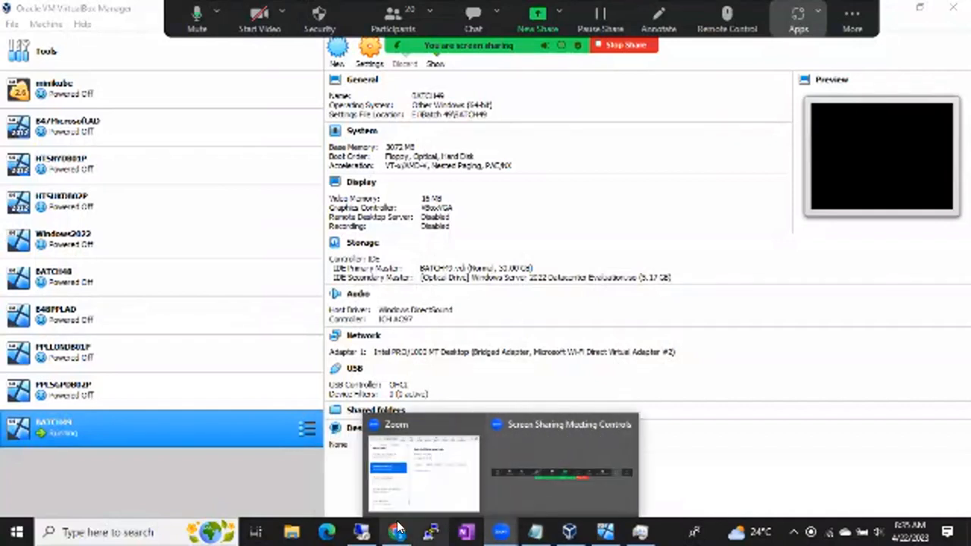
# - Close Server Manager in the remote session and hide Zoom's floating meeting controls
pyautogui.click(429, 531)
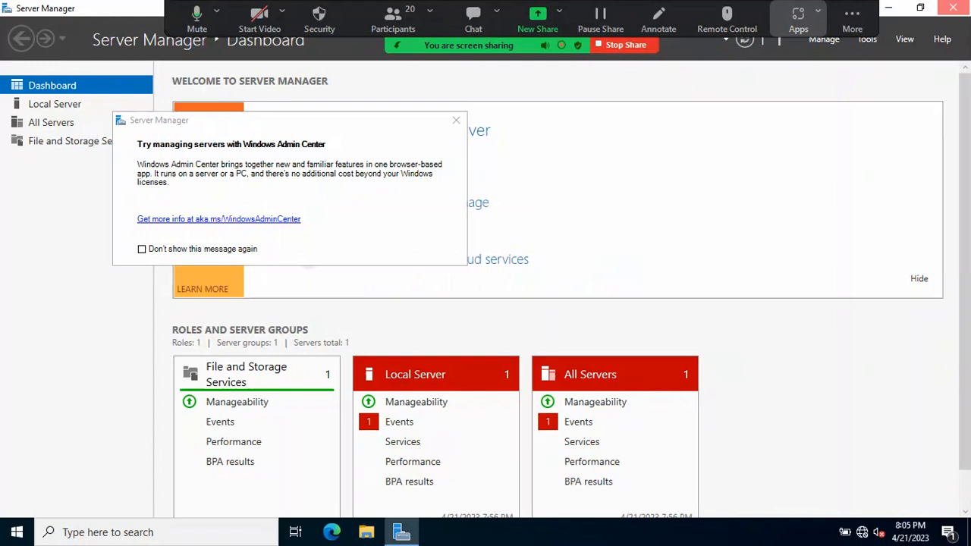
pyautogui.click(952, 8)
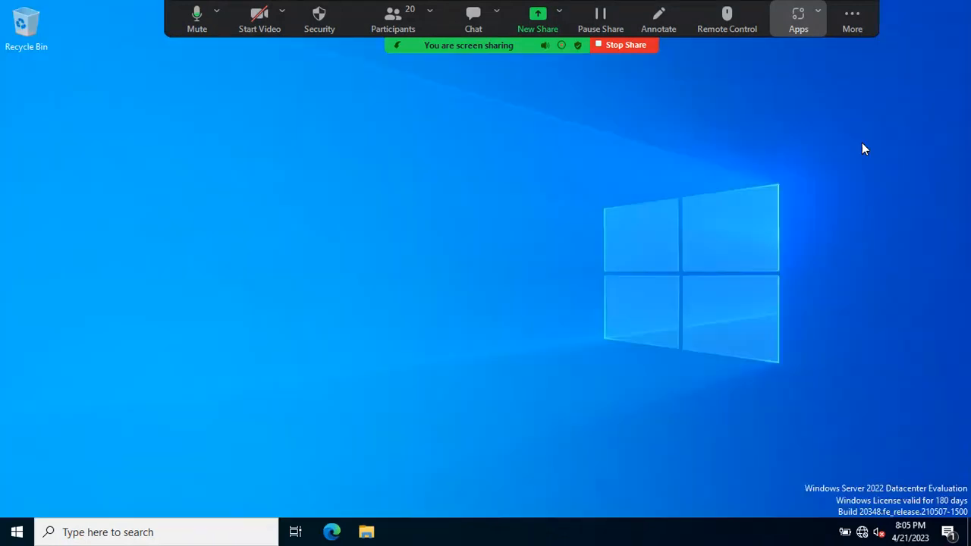
pyautogui.click(852, 23)
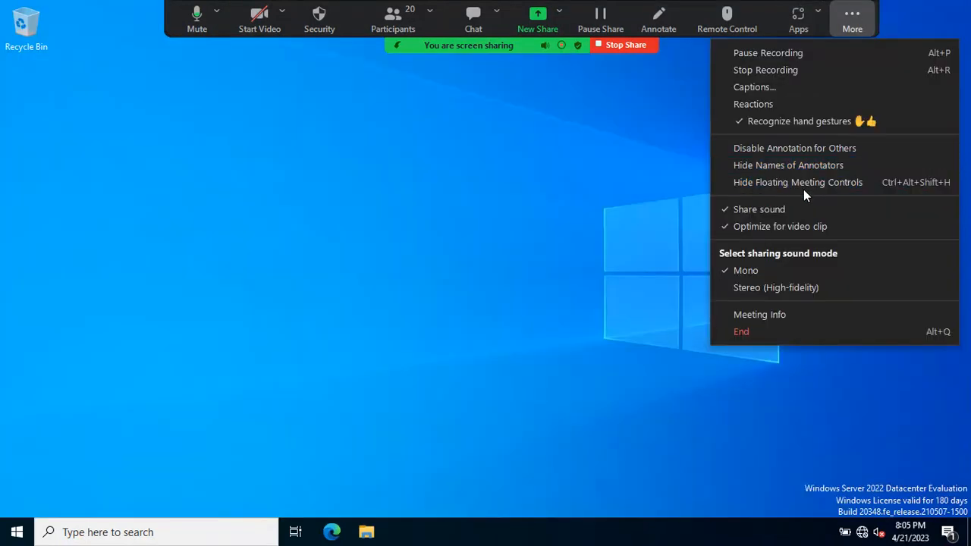
pyautogui.click(802, 185)
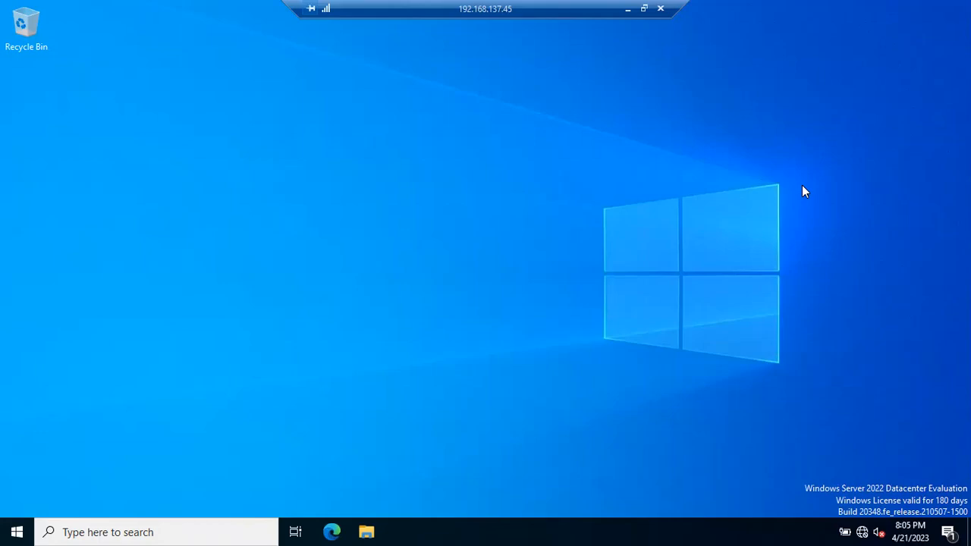
# - Minimize the remote session and delete the "Record" line from the end of the Notepad notes
pyautogui.click(627, 9)
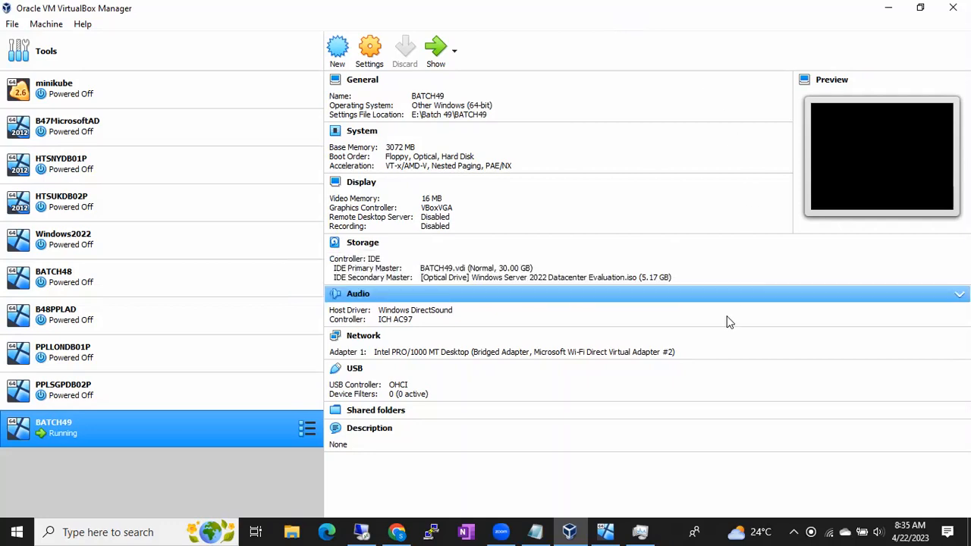
pyautogui.click(536, 530)
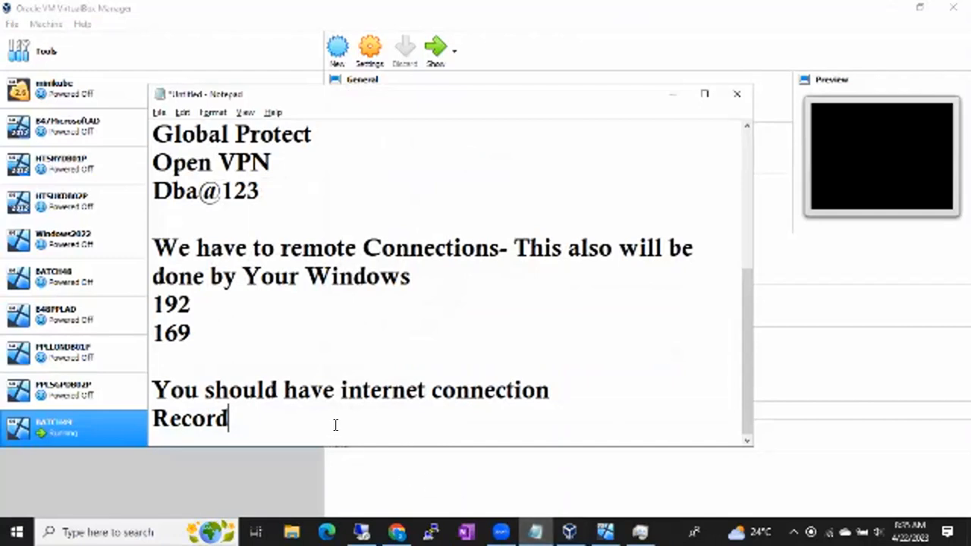
pyautogui.press('BackSpace')
pyautogui.press('BackSpace')
pyautogui.press('BackSpace')
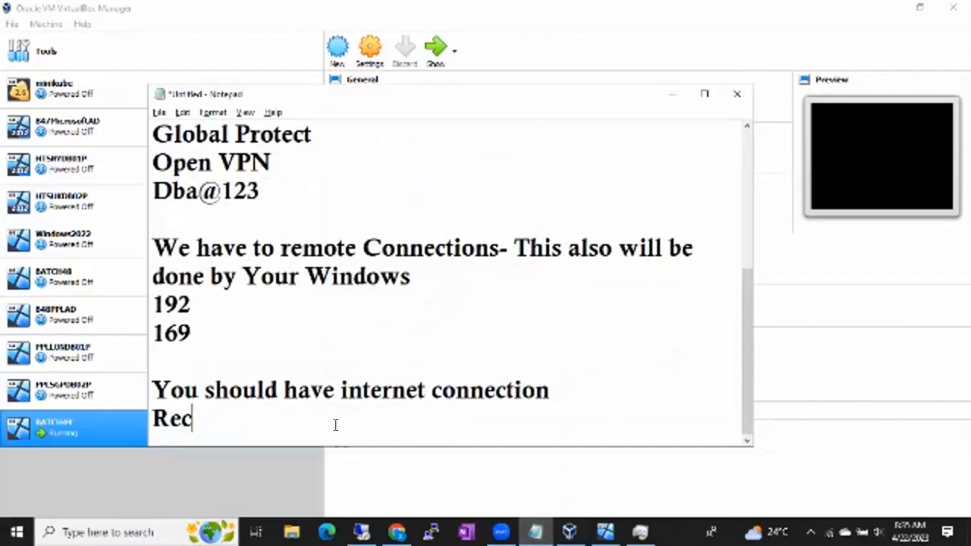
pyautogui.press('BackSpace')
pyautogui.press('BackSpace')
pyautogui.press('BackSpace')
pyautogui.press('BackSpace')
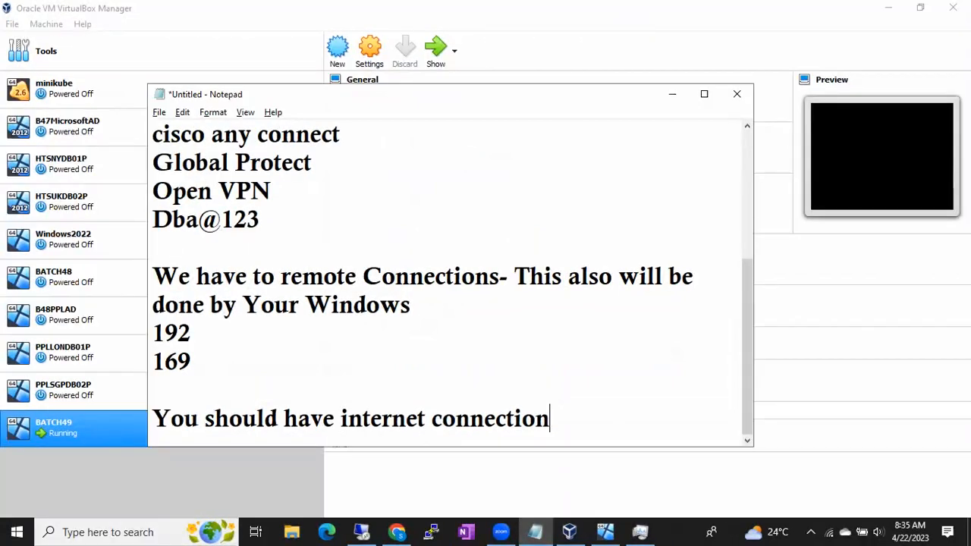
# - Add the lines "Internet" and "Intranet" below the internet connection note in Notepad
pyautogui.press('Return')
pyautogui.write('I')
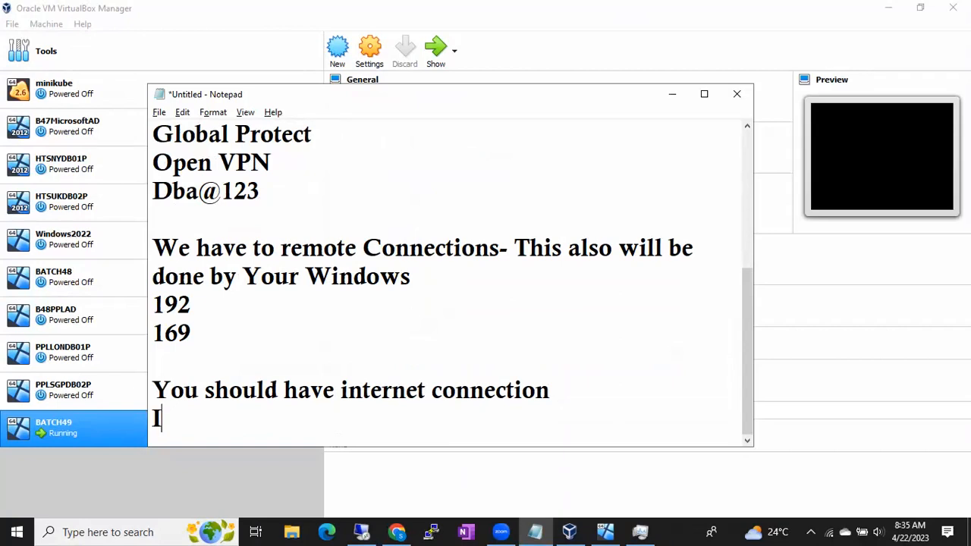
pyautogui.write('nternet')
pyautogui.press('Return')
pyautogui.write('Int')
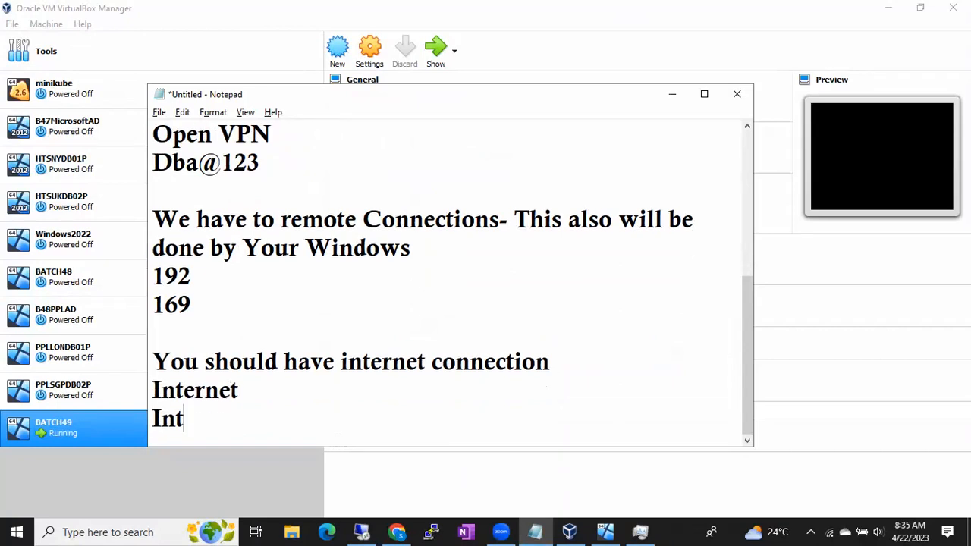
pyautogui.write('ranet')
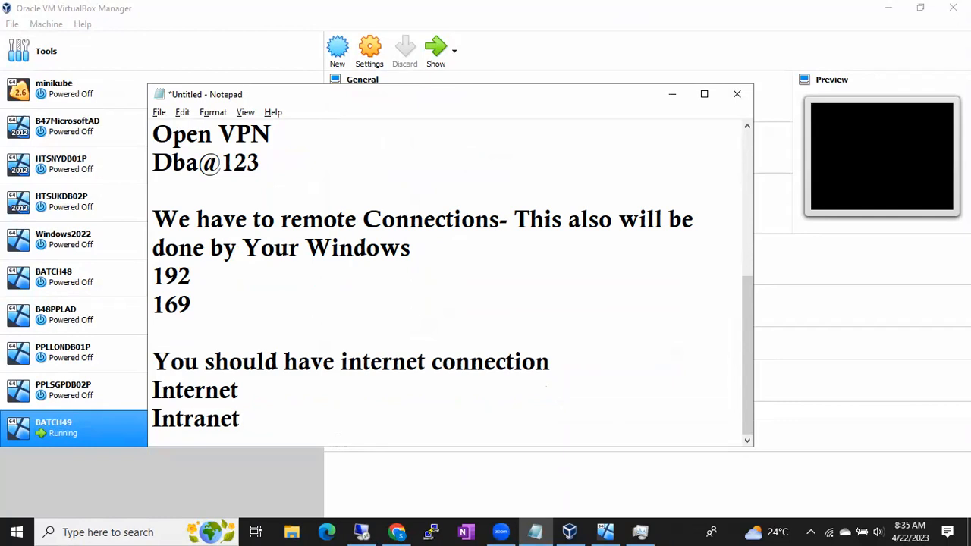
pyautogui.click(257, 391)
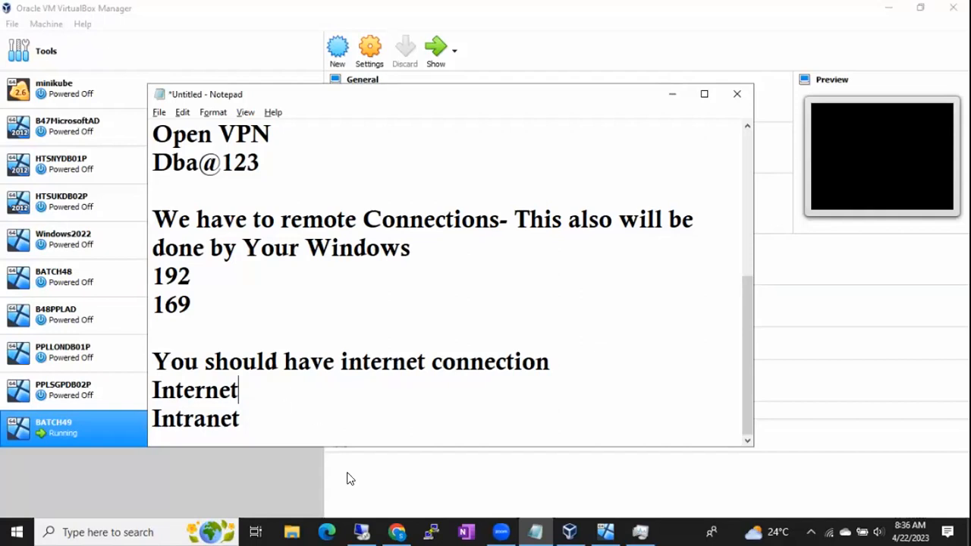
# - Switch to the network diagram in Chrome, point out the home laptop and the Accenture server by selecting each, and return to Notepad
pyautogui.click(400, 529)
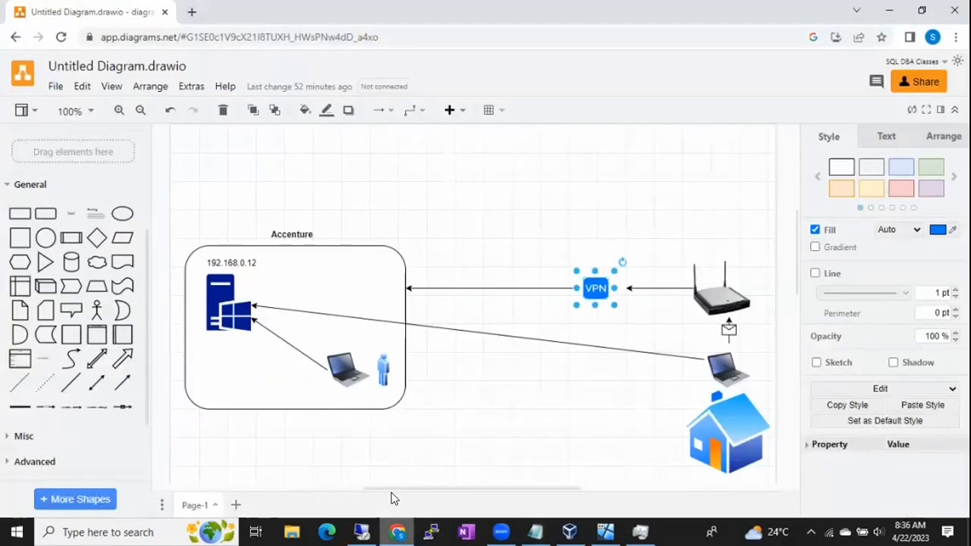
pyautogui.click(716, 363)
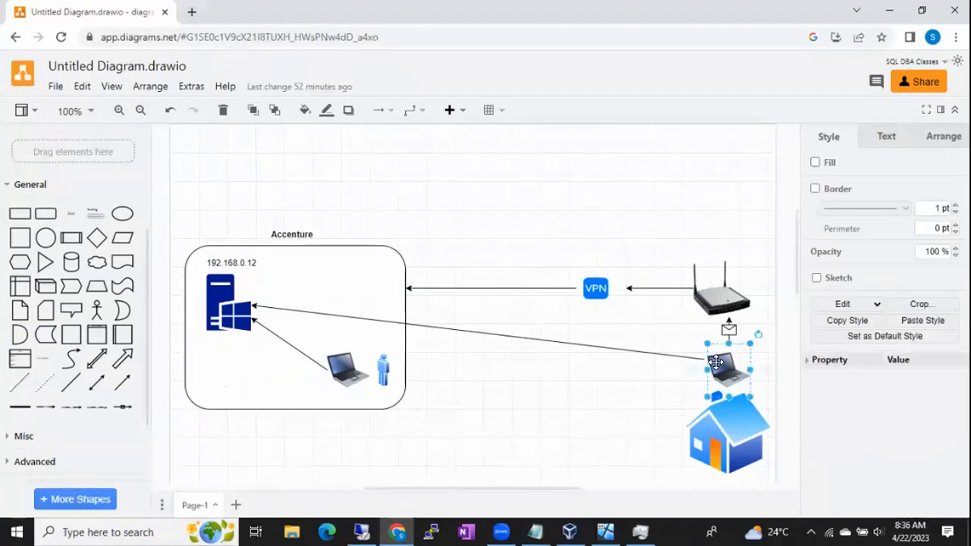
pyautogui.click(227, 298)
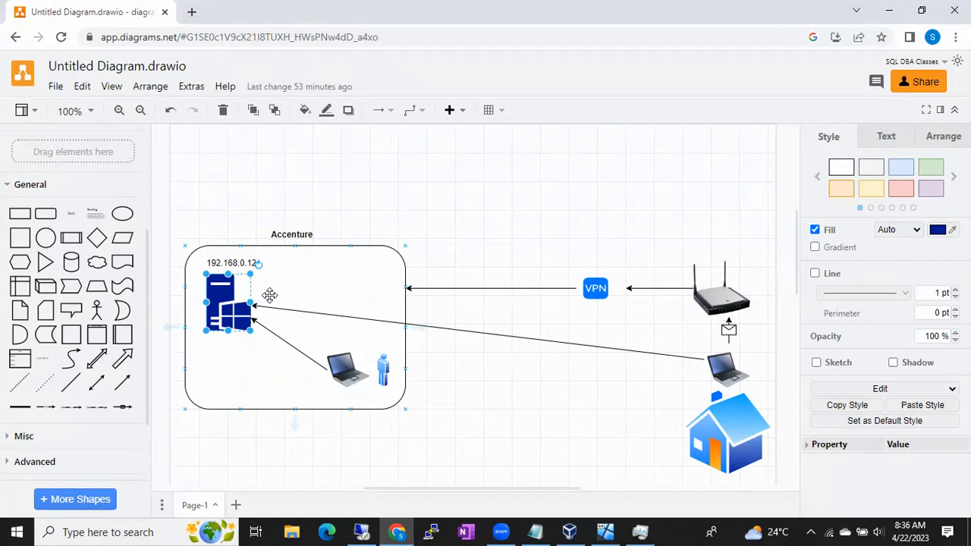
pyautogui.click(535, 531)
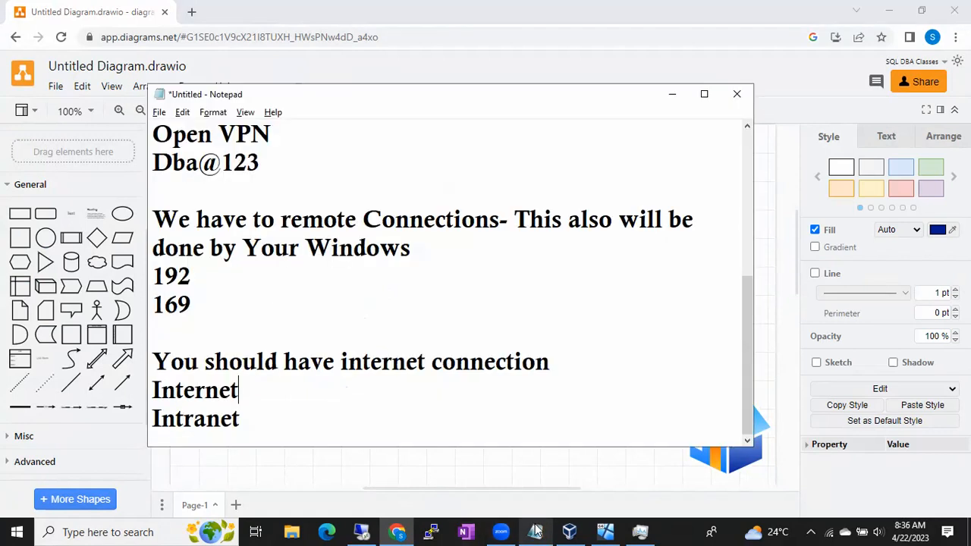
# - Add the line "You can only use RDP feature for Windows Pro" below "Intranet" in the Notepad notes
pyautogui.click(315, 428)
pyautogui.press('Return')
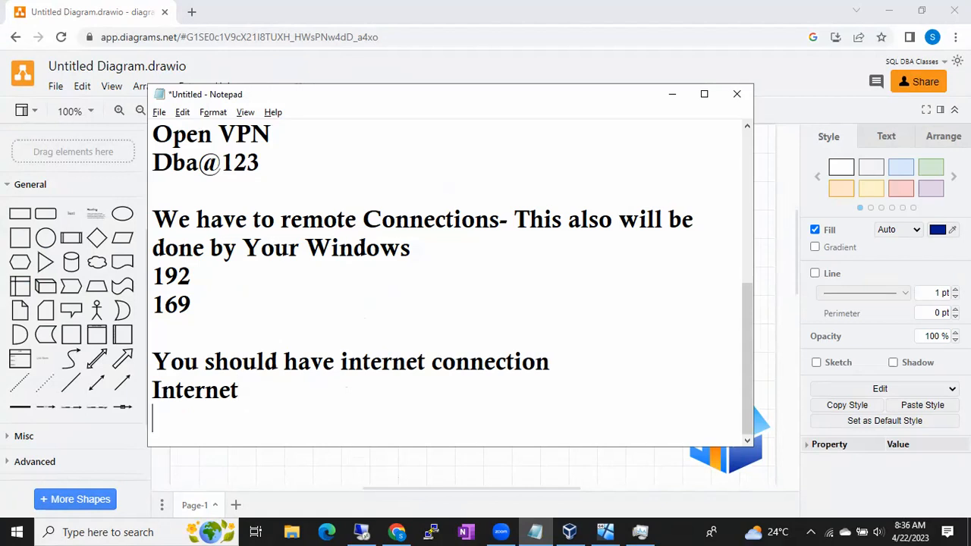
pyautogui.write('You ca')
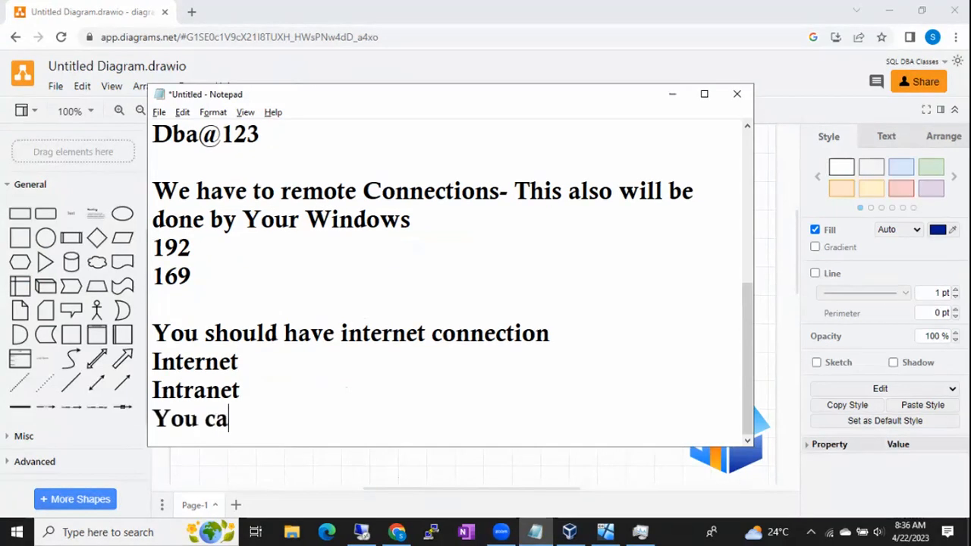
pyautogui.write('n only use R')
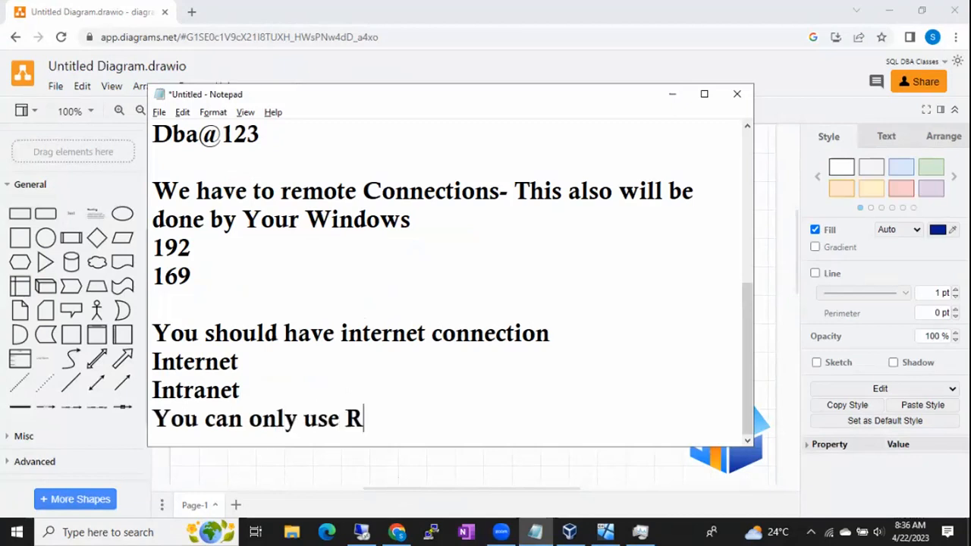
pyautogui.write('DP feature ')
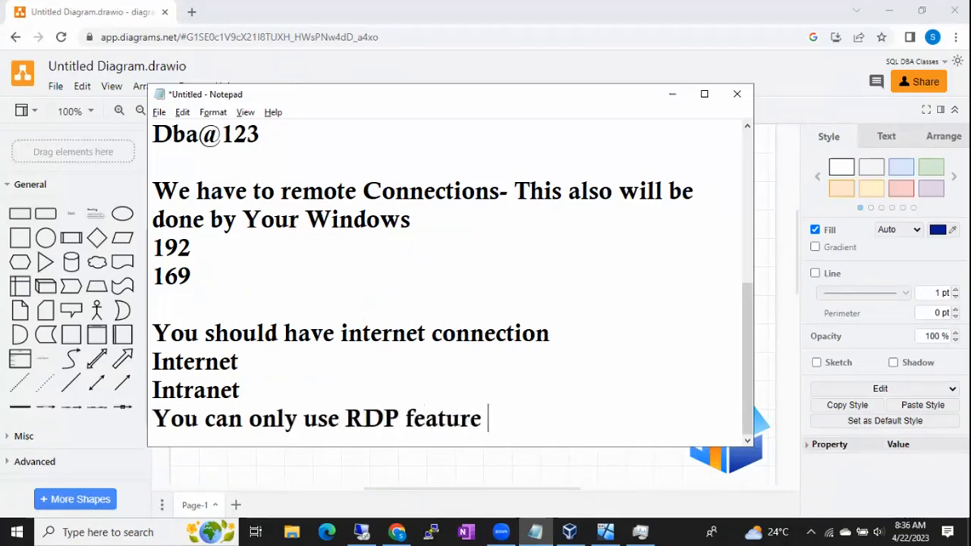
pyautogui.write('for Wi')
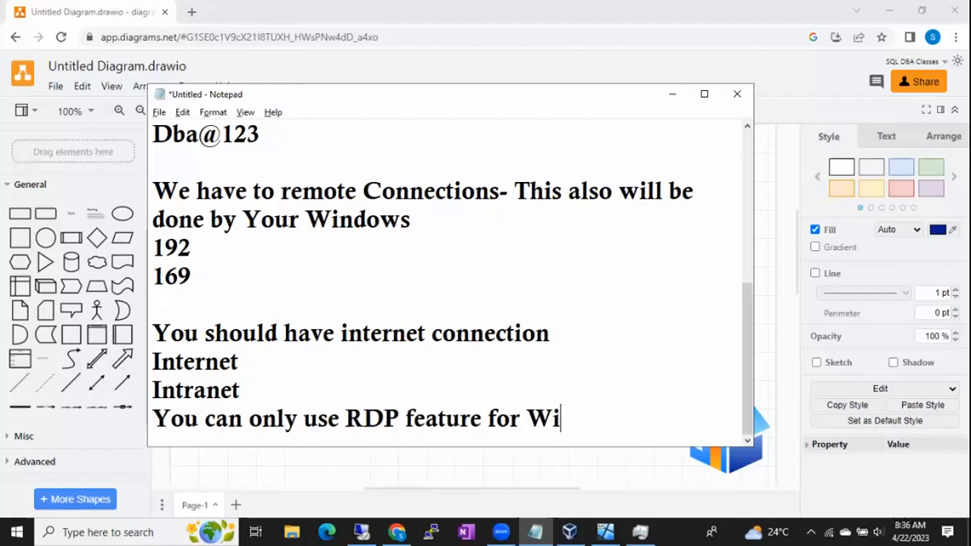
pyautogui.write('ndows')
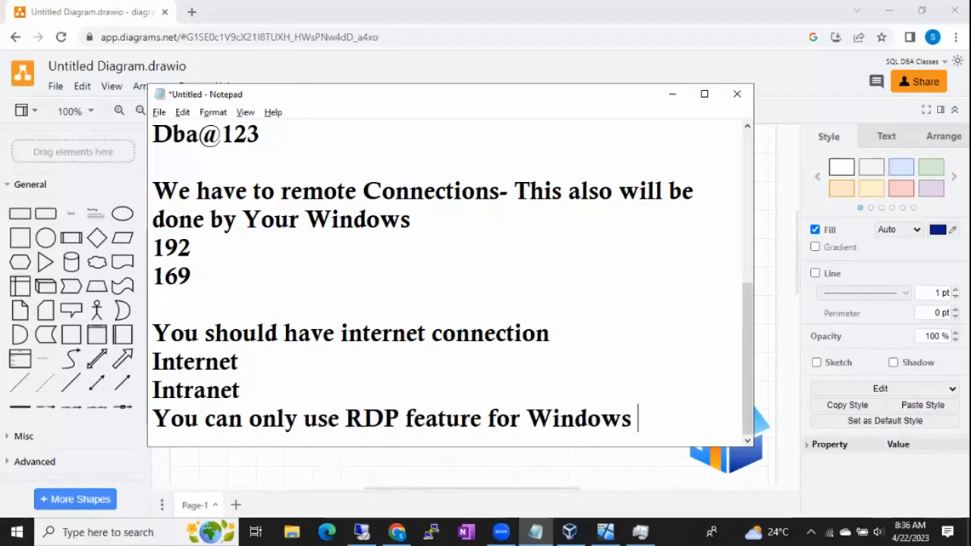
pyautogui.write(' Pr')
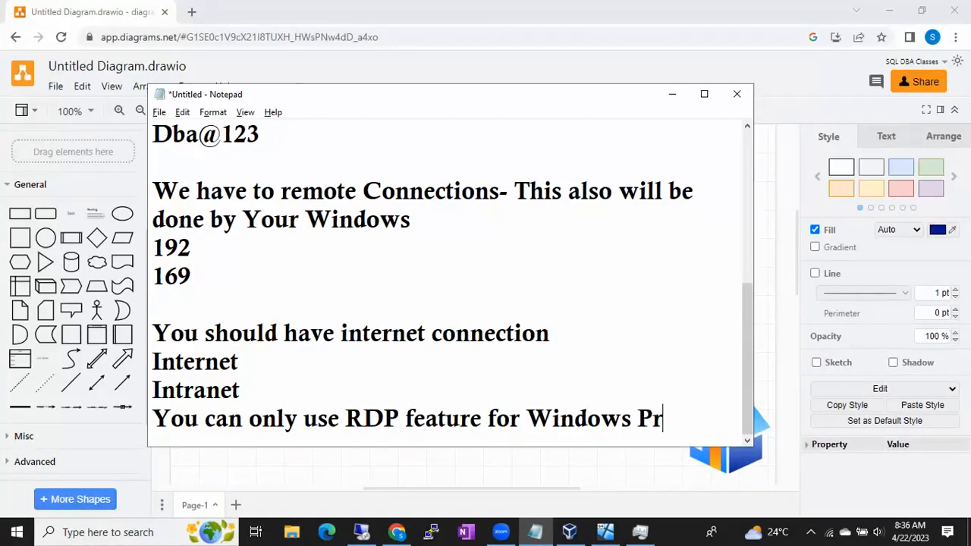
pyautogui.write('o')
# - Open System Information on the host computer and check which Windows edition is installed
pyautogui.press('super+r')
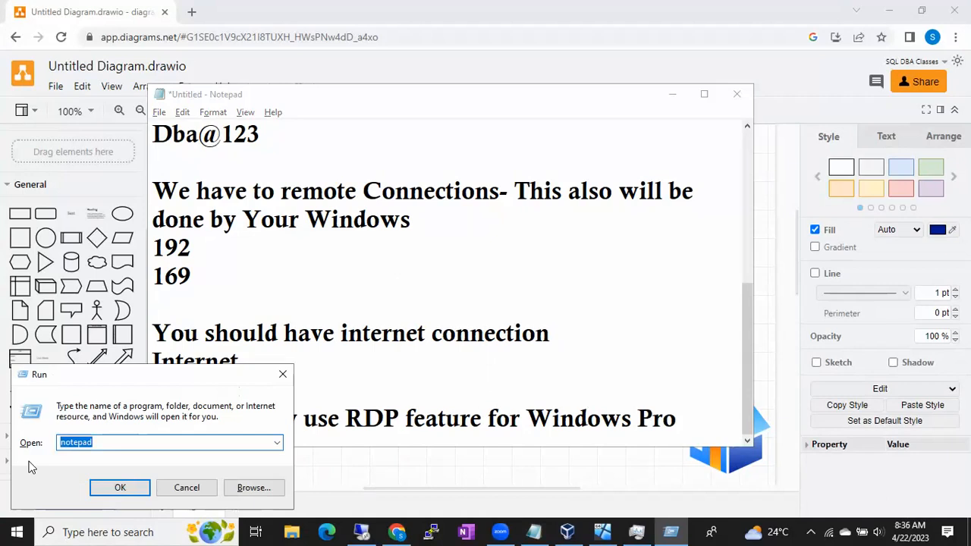
pyautogui.click(176, 489)
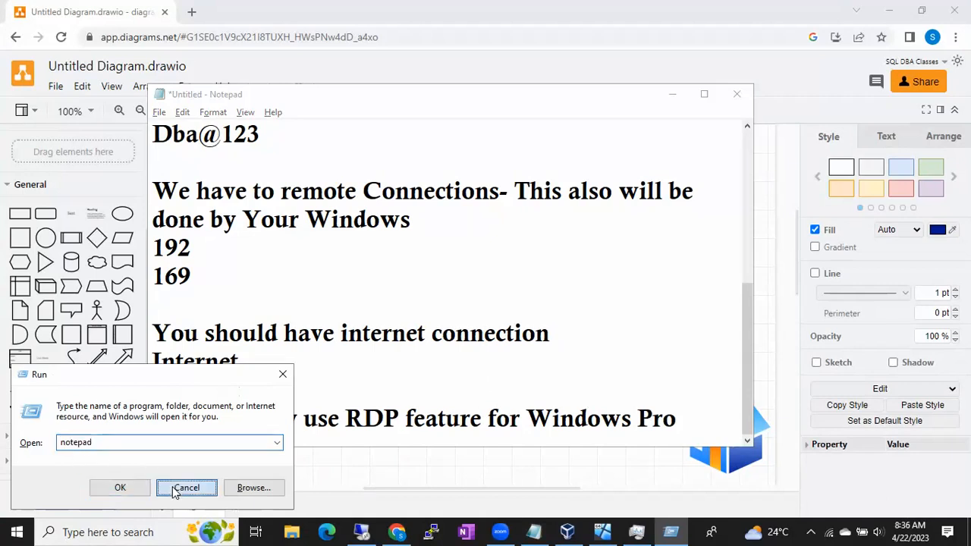
pyautogui.rightClick(17, 531)
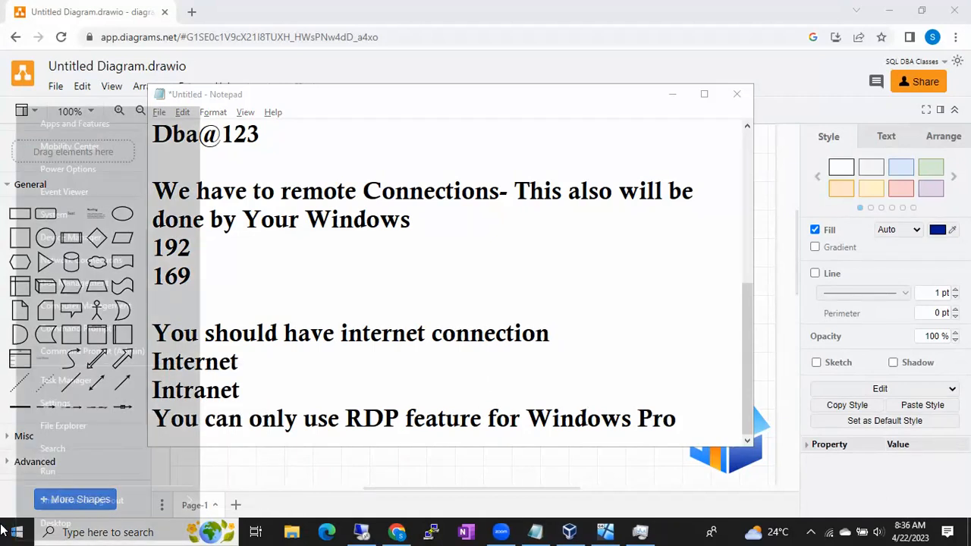
pyautogui.click(43, 479)
pyautogui.write('msi')
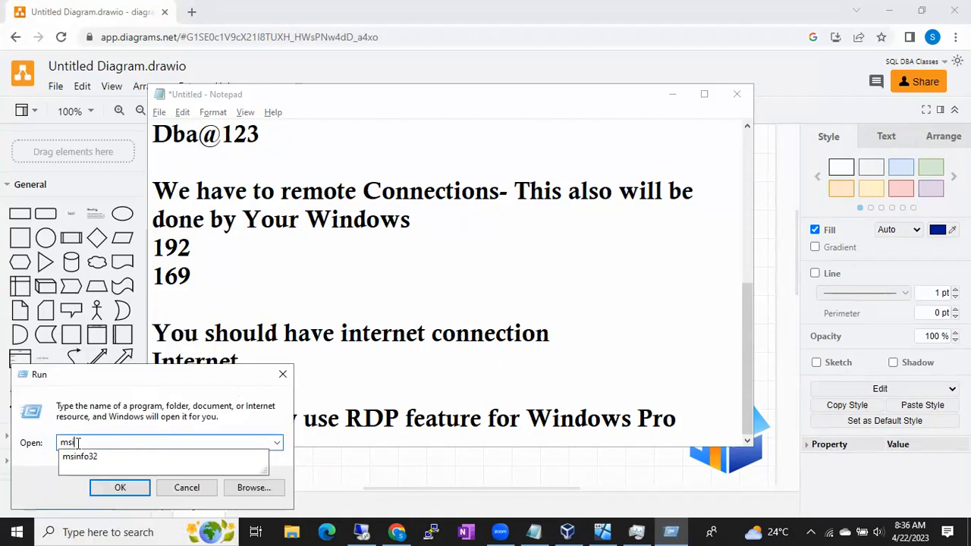
pyautogui.click(115, 487)
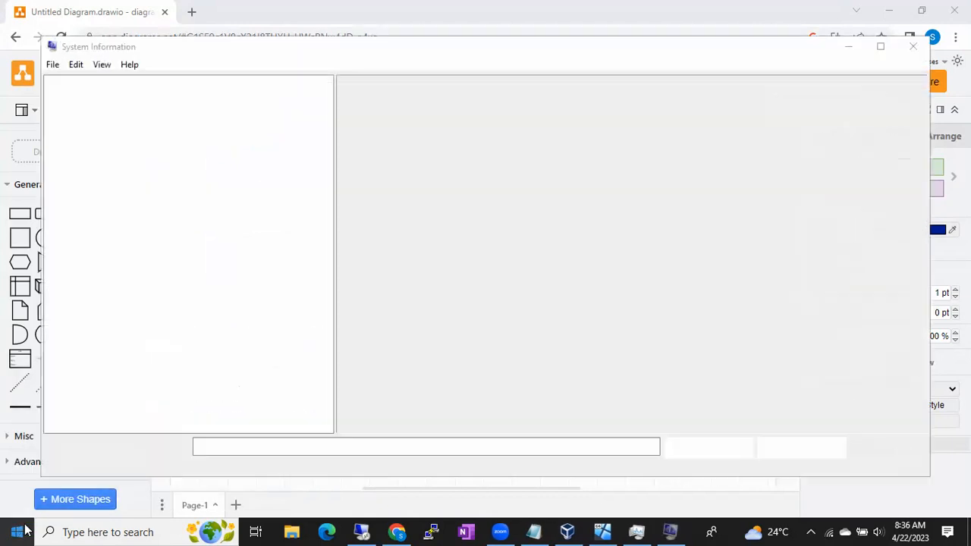
pyautogui.click(18, 533)
pyautogui.write('system')
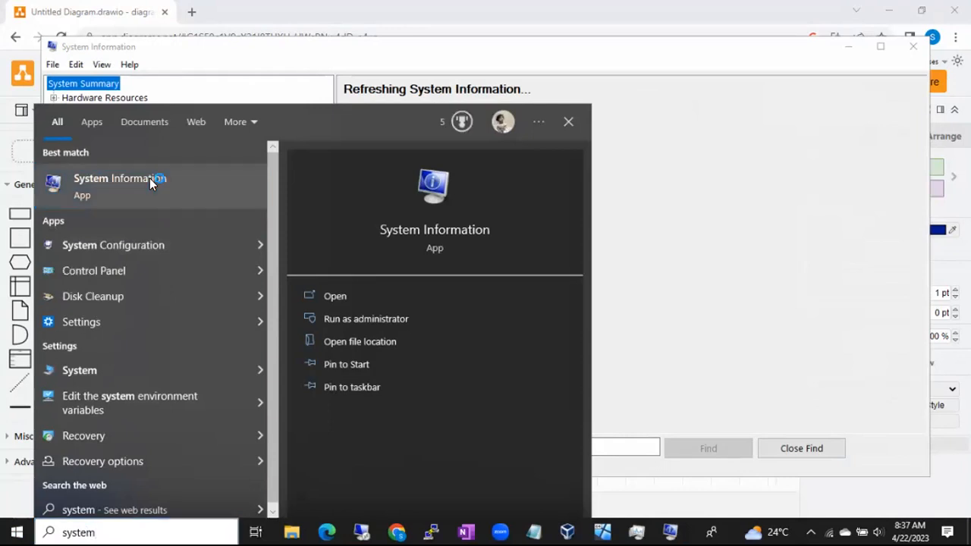
pyautogui.click(149, 178)
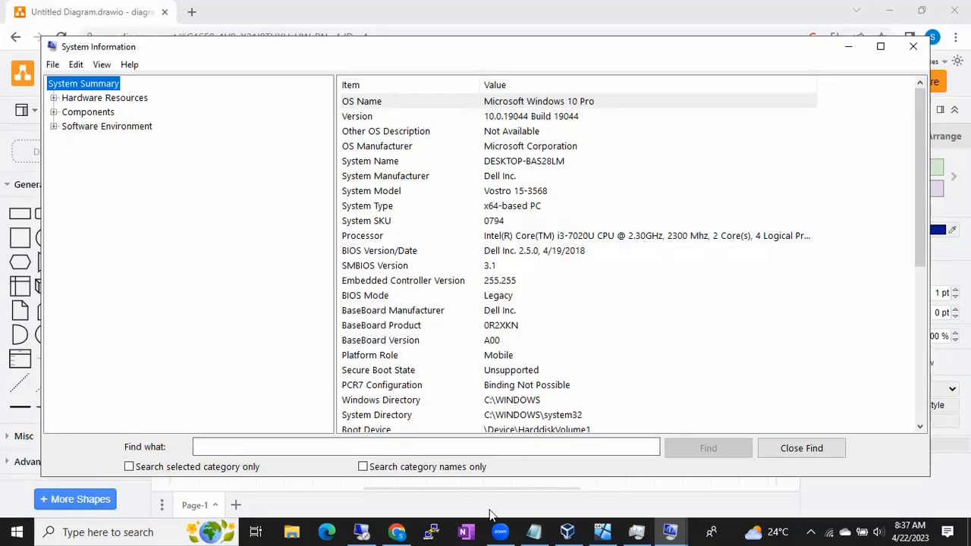
# - Return to Notepad, start a new line below the RDP note, and insert "10/11" before "Pro" in that note
pyautogui.click(531, 531)
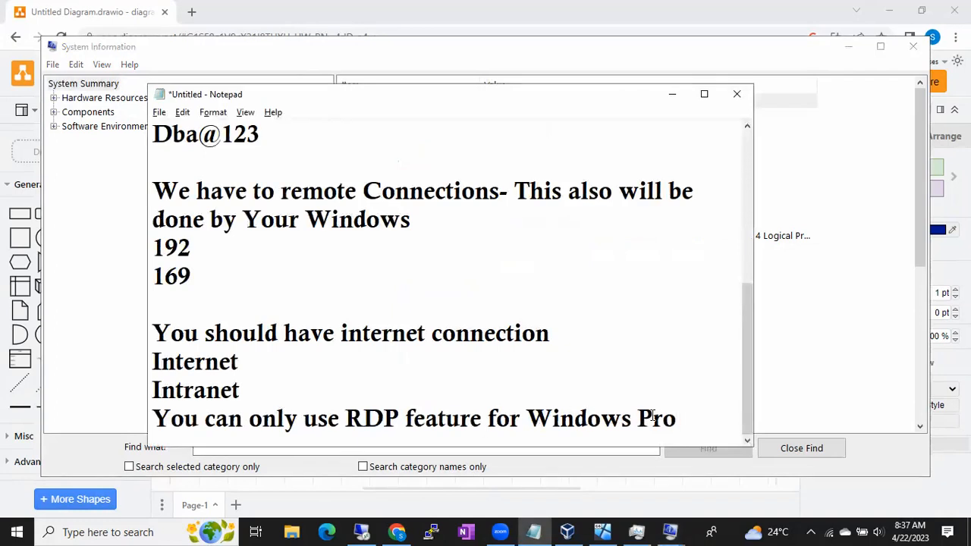
pyautogui.press('Return')
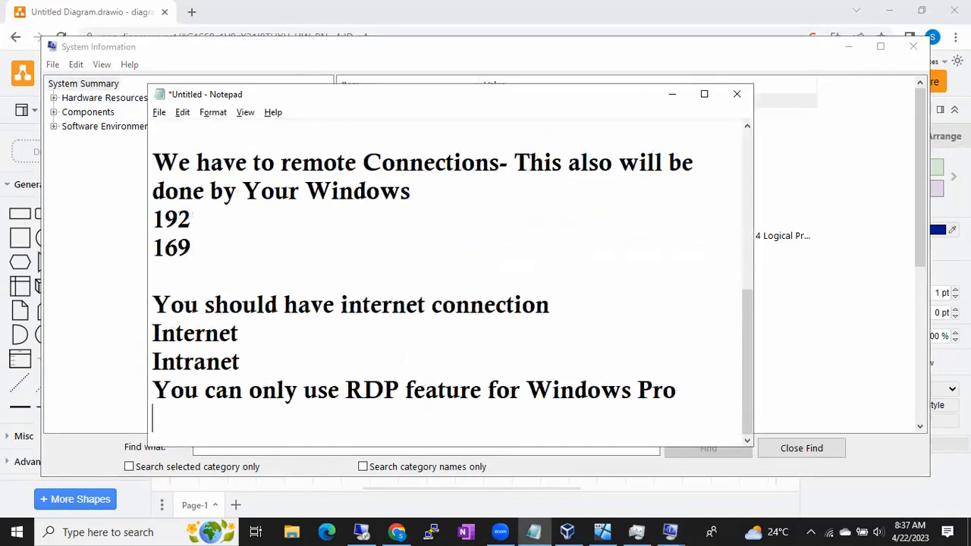
pyautogui.click(632, 390)
pyautogui.write('10/11')
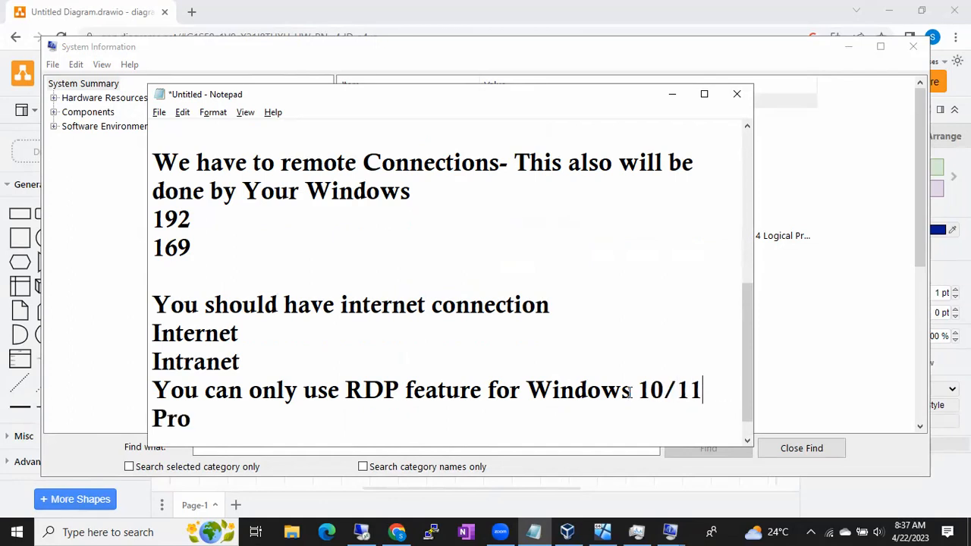
# - Add the line "Home Version doesnt have RDP feature" at the end of the notes
pyautogui.hotkey('ctrl', 'End')
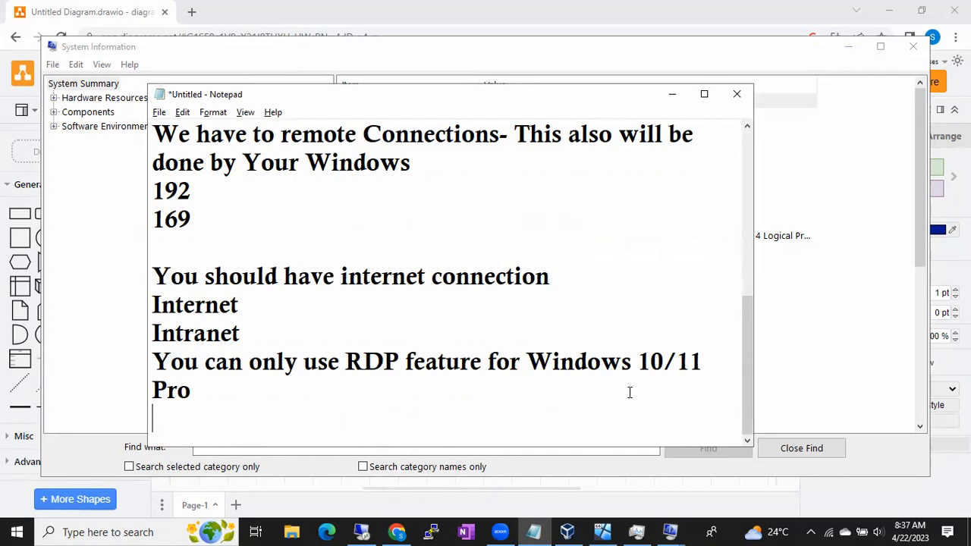
pyautogui.write('Home ')
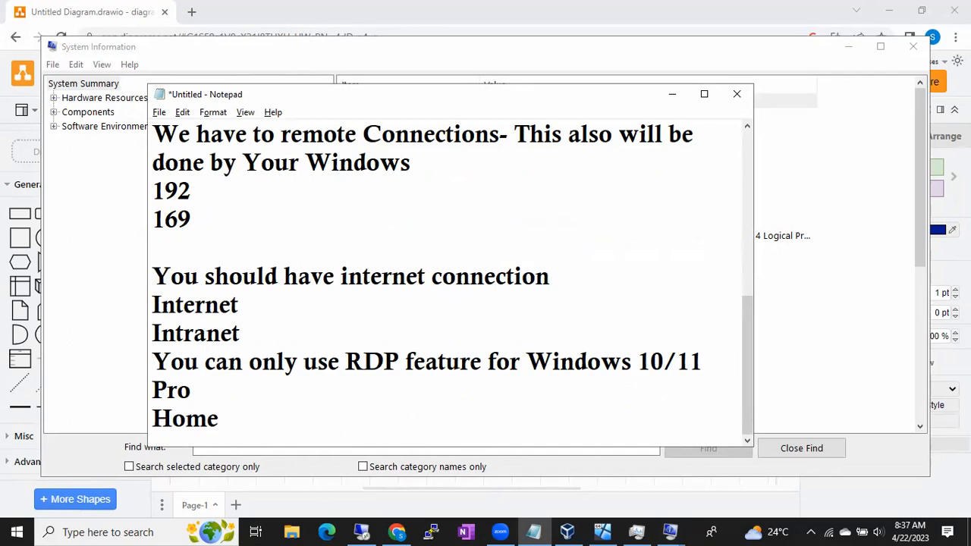
pyautogui.write('Version doesn')
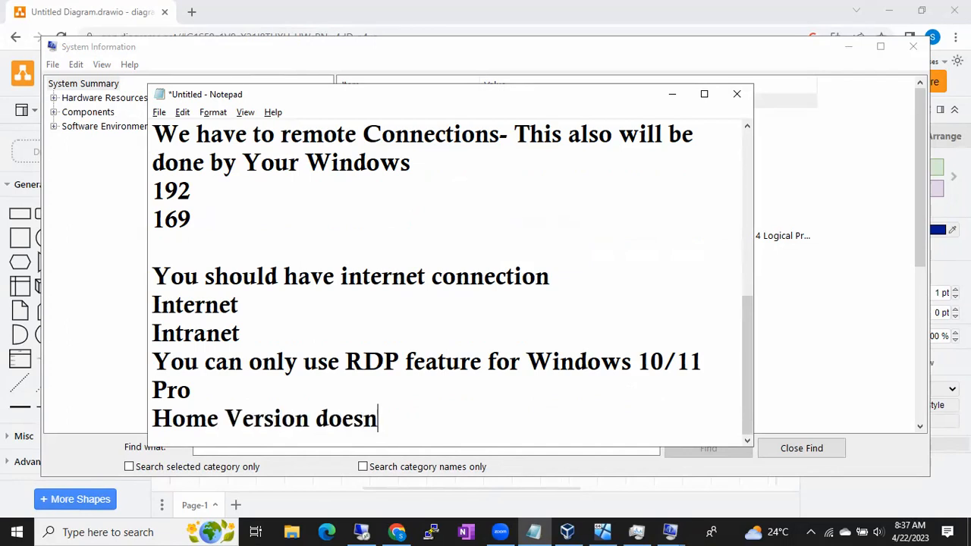
pyautogui.write('t have RDP feature')
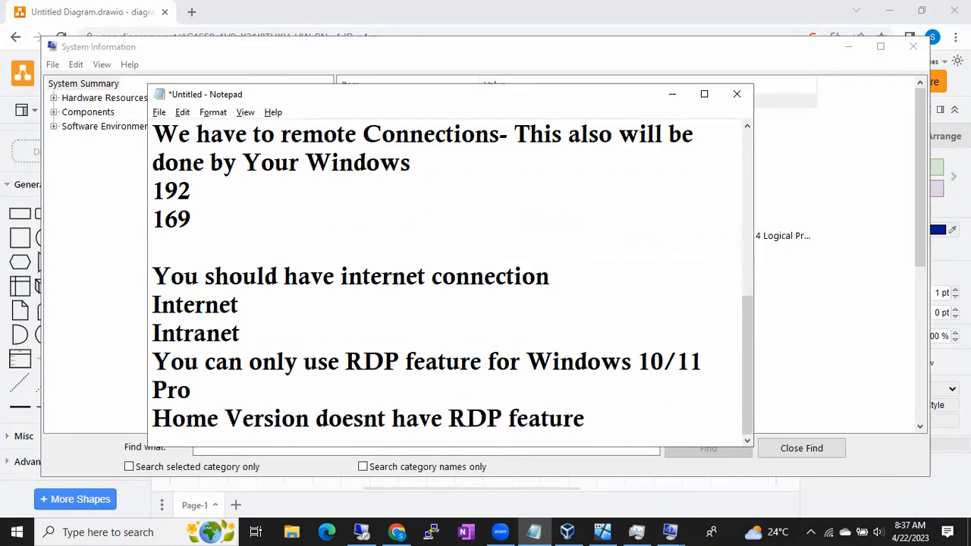
# - Bring up the BATCH49 virtual machine and Task Manager, review the host's system summary, and minimize System Information and Task Manager
pyautogui.click(605, 530)
pyautogui.click(636, 530)
pyautogui.moveTo(670, 530)
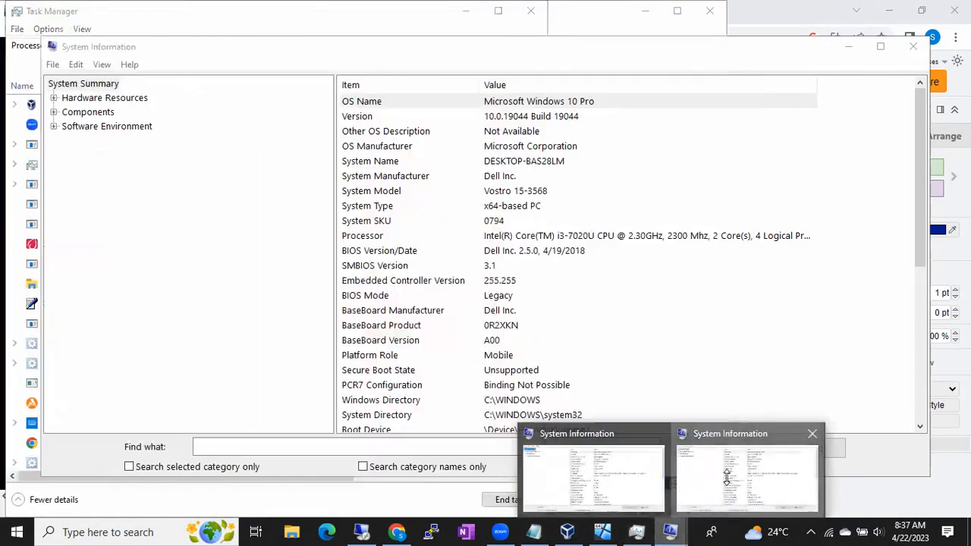
pyautogui.click(746, 476)
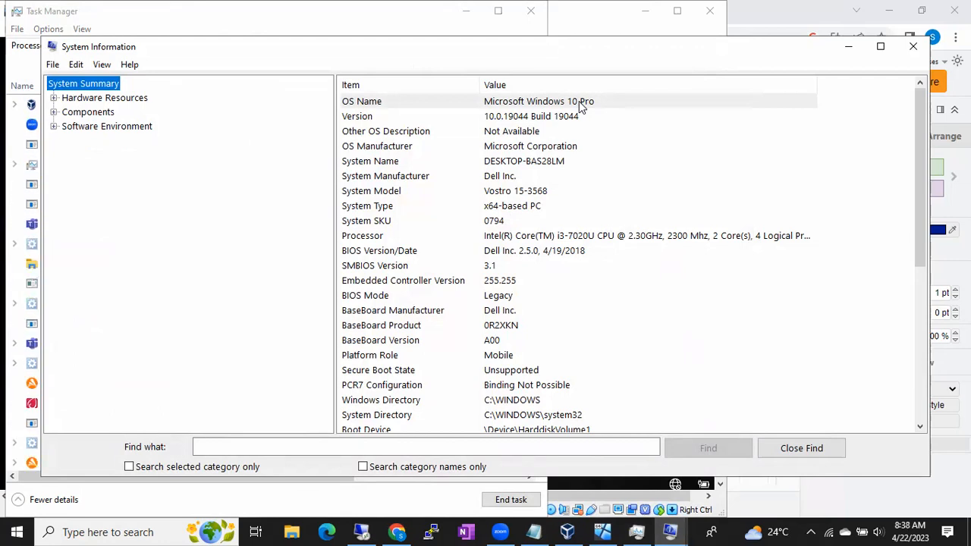
pyautogui.click(847, 47)
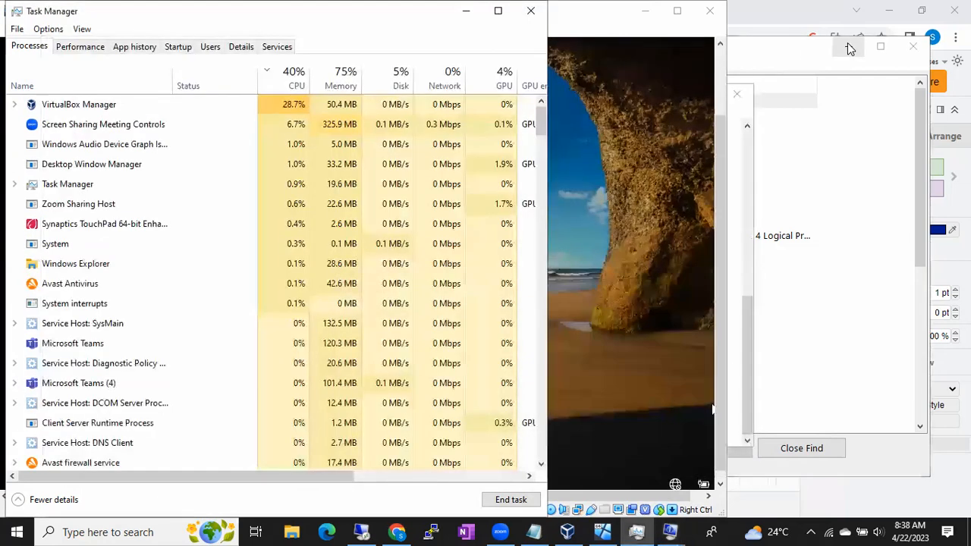
pyautogui.click(464, 10)
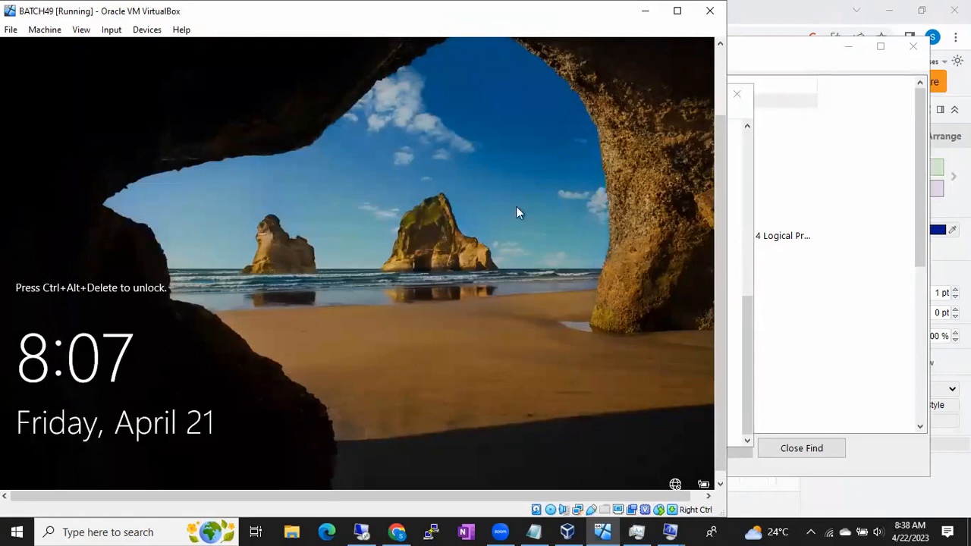
# - Review and minimize the Notepad notes, bring up the BATCH49 machine's Administrator sign-in screen in a maximized window, and minimize it
pyautogui.click(533, 530)
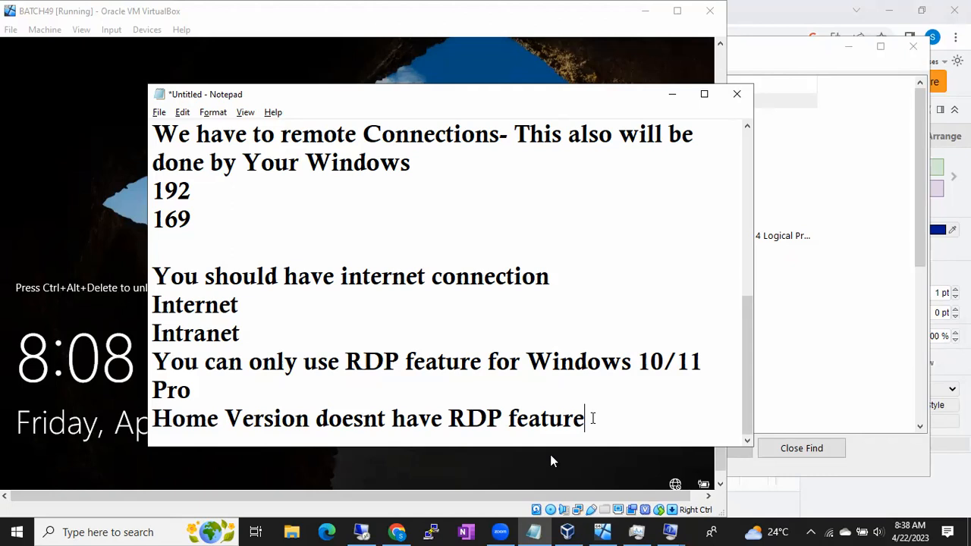
pyautogui.click(671, 95)
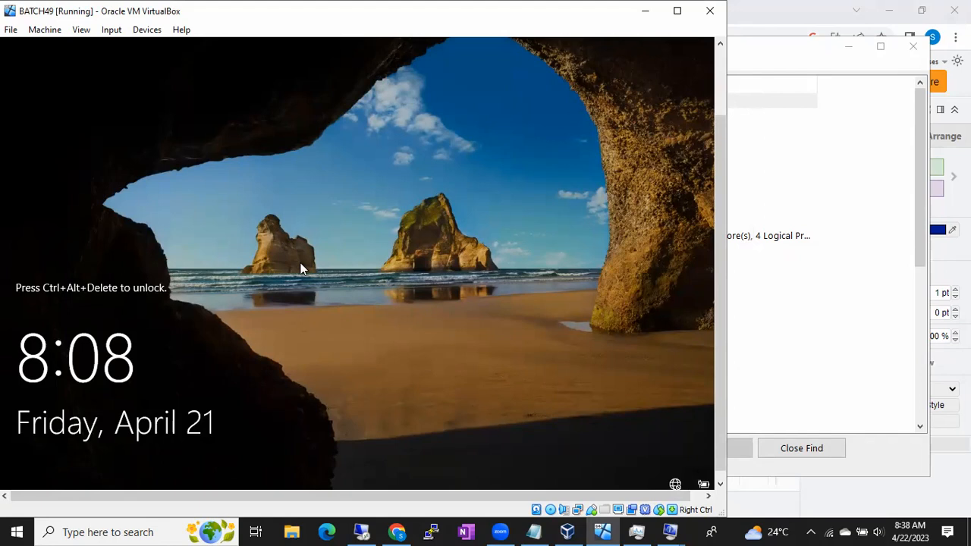
pyautogui.hotkey('ctrl', 'alt', 'Delete')
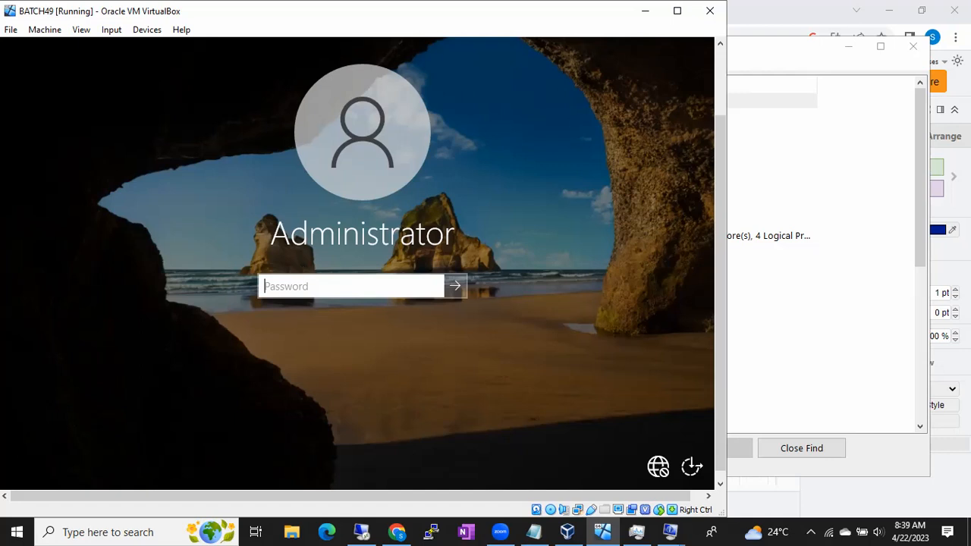
pyautogui.click(678, 12)
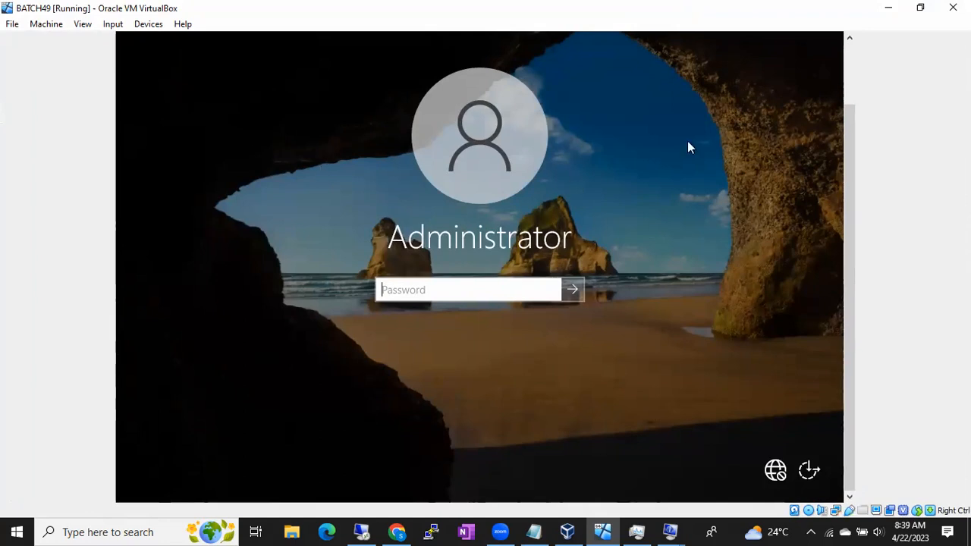
pyautogui.click(887, 9)
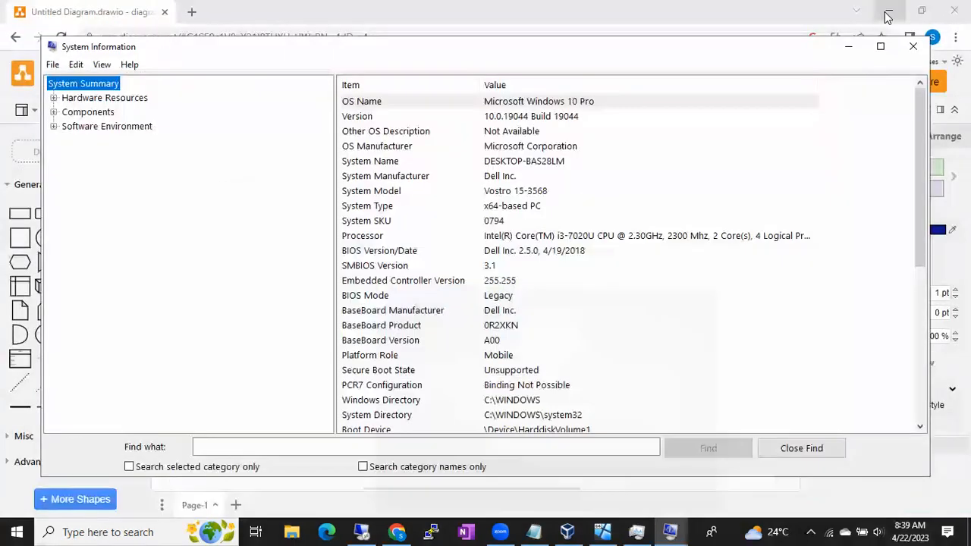
# - Copy the "Sql Int Prep" file from the host desktop and paste it onto the remote server's desktop
pyautogui.press('super+d')
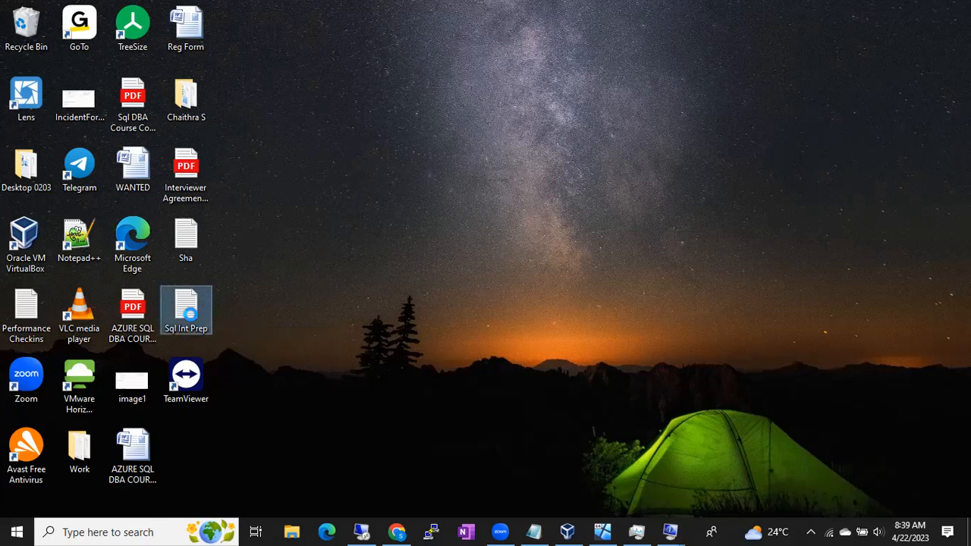
pyautogui.rightClick(190, 313)
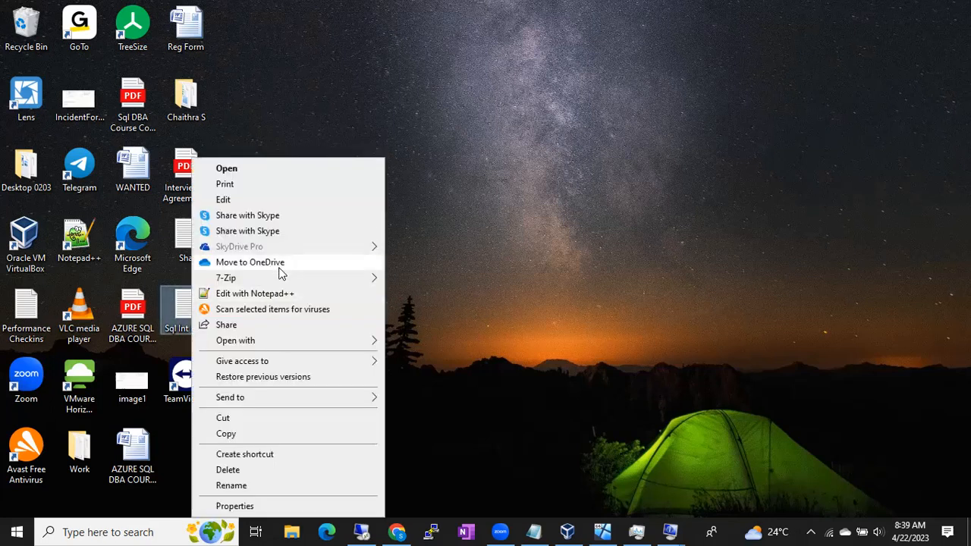
pyautogui.click(266, 433)
pyautogui.click(361, 532)
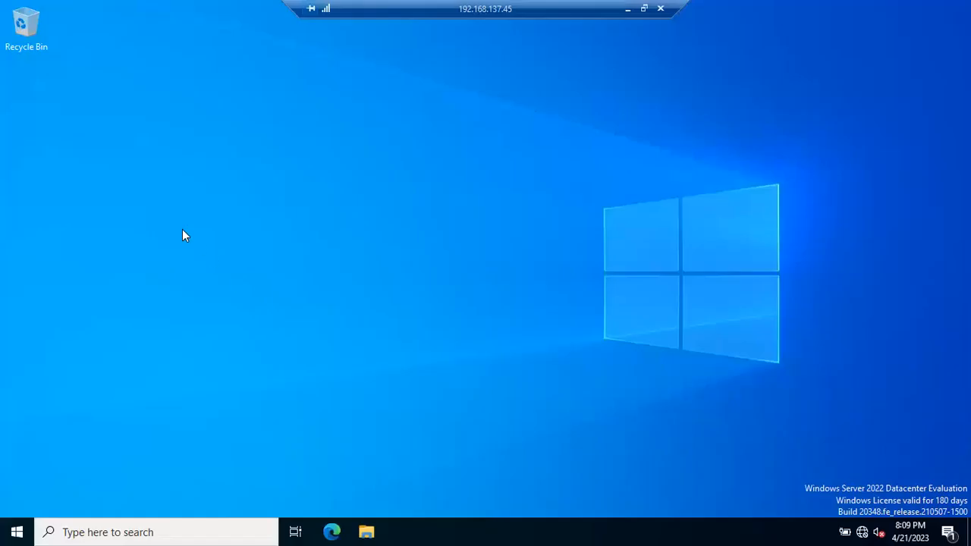
pyautogui.rightClick(182, 231)
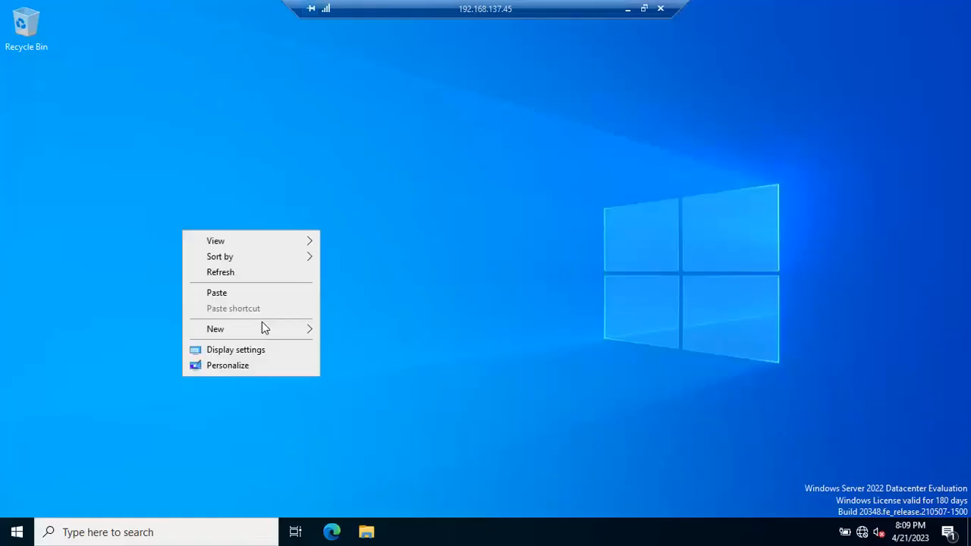
pyautogui.click(233, 292)
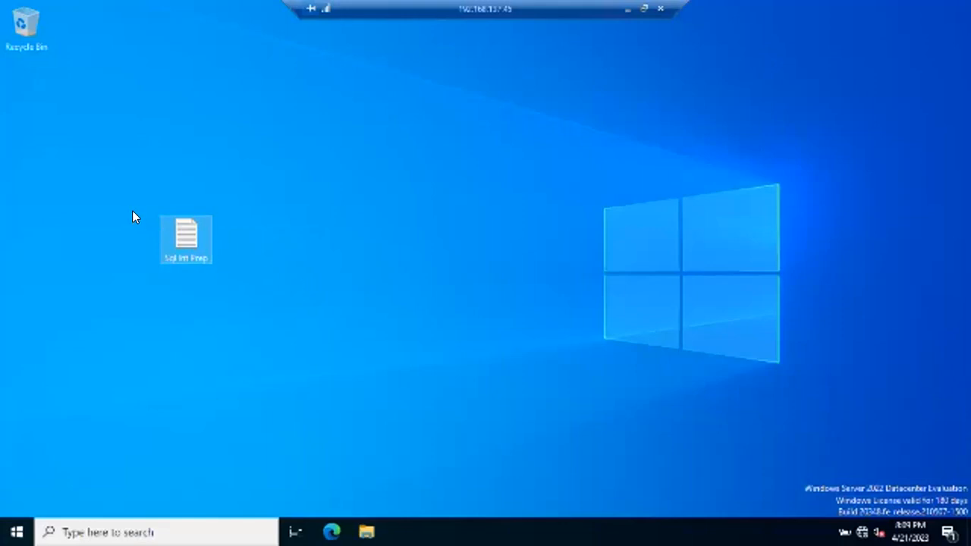
# - Delete the "Sql Int Prep" file from the remote server's desktop, minimize the session, and bring up the BATCH49 virtual machine
pyautogui.press('Delete')
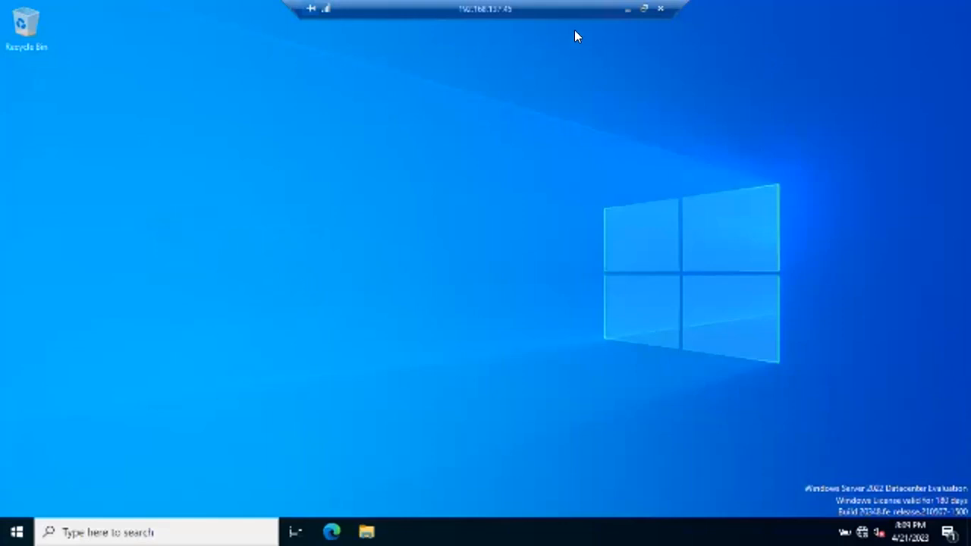
pyautogui.click(626, 9)
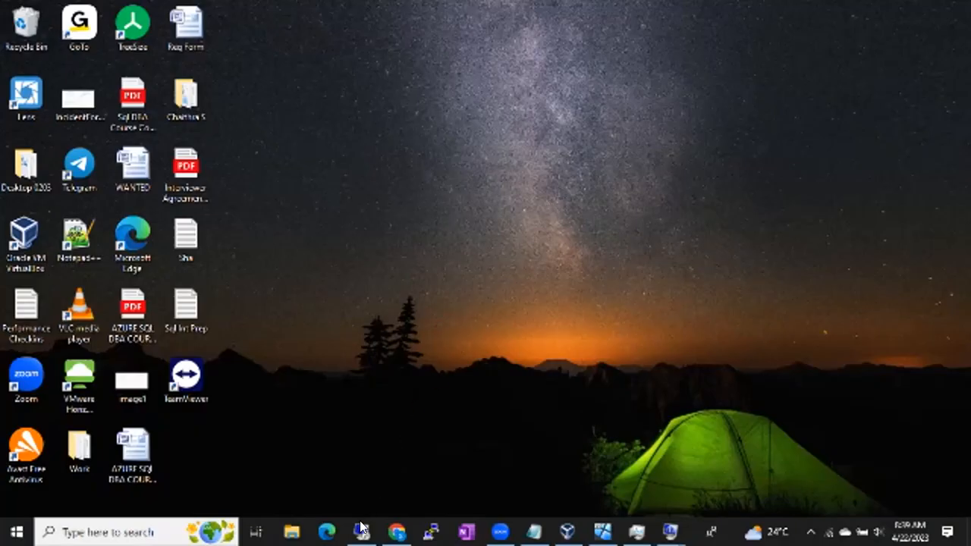
pyautogui.moveTo(361, 527)
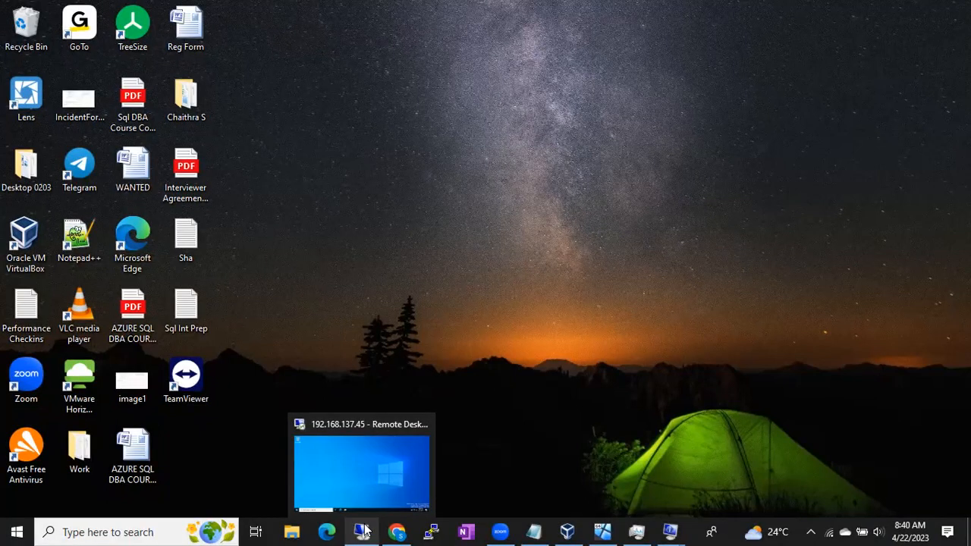
pyautogui.click(603, 530)
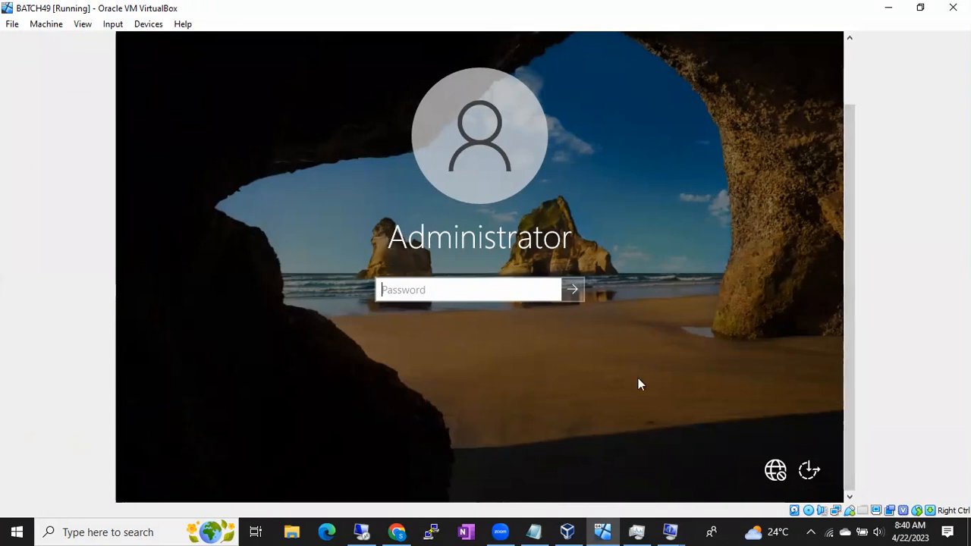
# - Add the line "At a time either direct connection or remore connection will work" after a blank line at the end of the Notepad notes
pyautogui.click(534, 531)
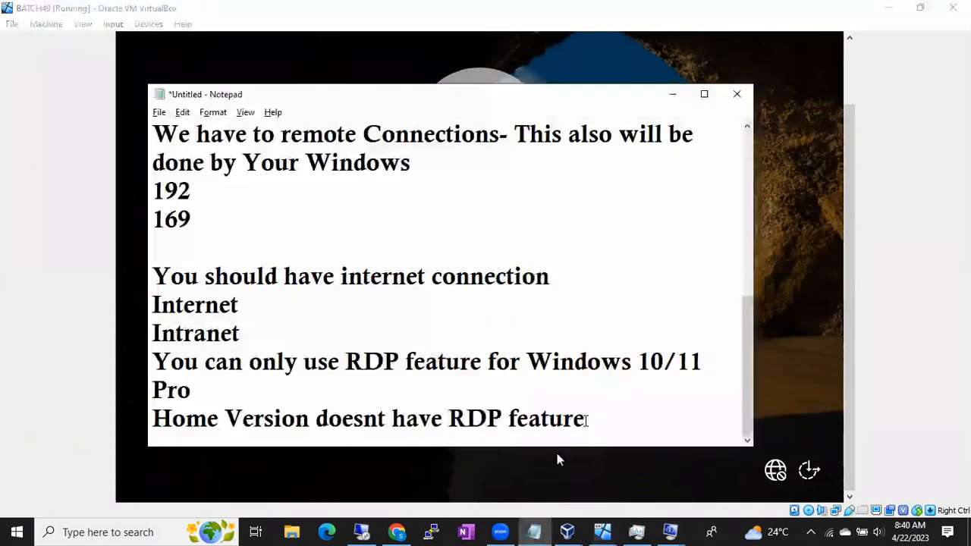
pyautogui.press('Return')
pyautogui.press('Return')
pyautogui.write('At a time either d')
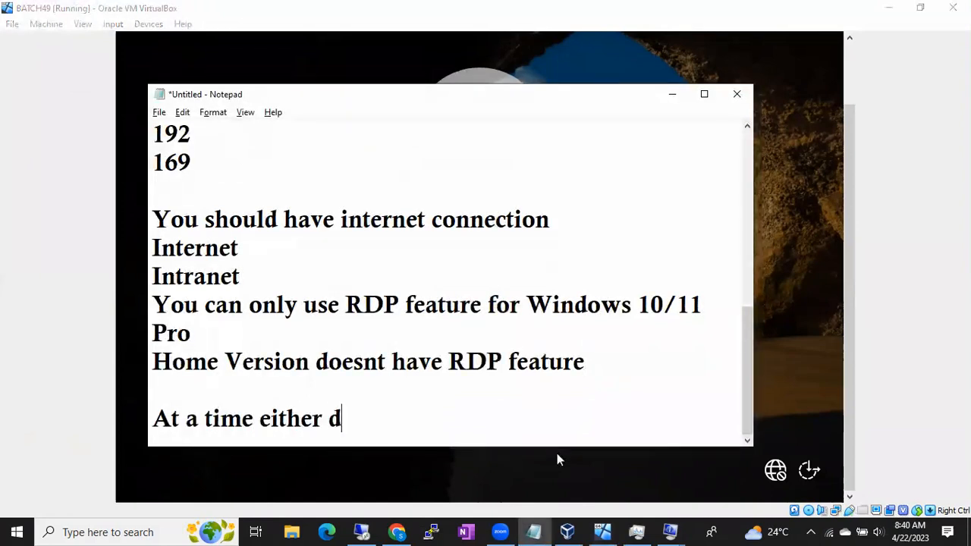
pyautogui.write('irect connection or reot')
pyautogui.press('BackSpace')
pyautogui.press('BackSpace')
pyautogui.write('more connection will ')
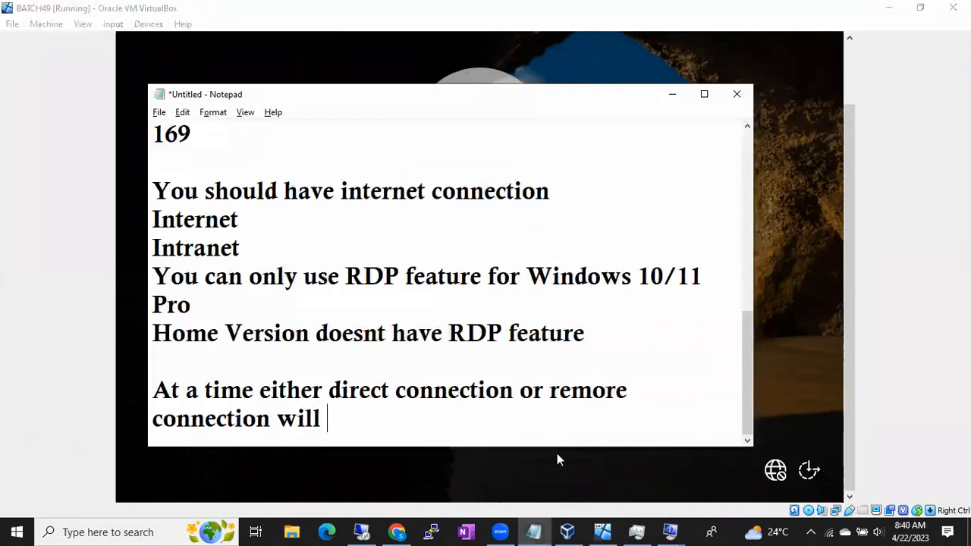
pyautogui.write('work')
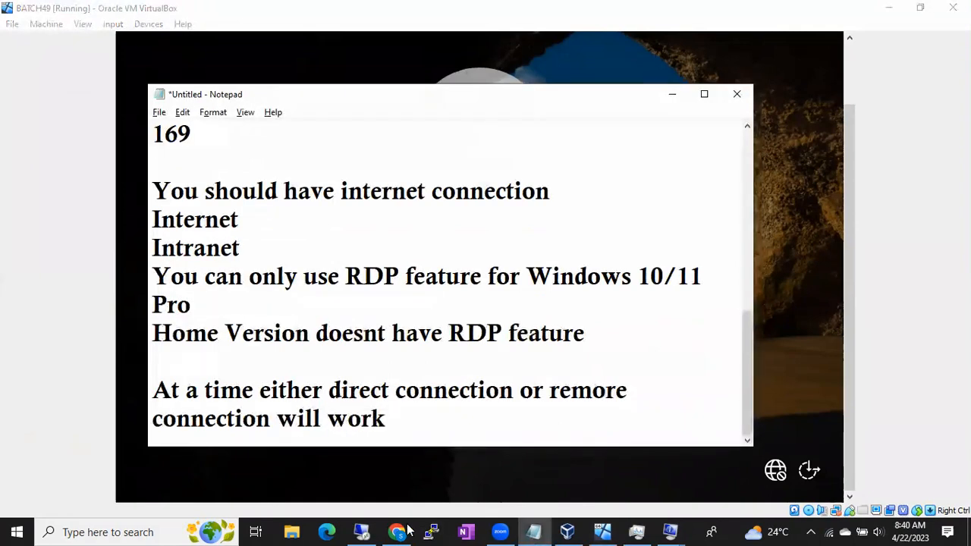
# - Bring up and minimize the remote session, and sign in directly to the BATCH49 machine with the Administrator password
pyautogui.click(361, 531)
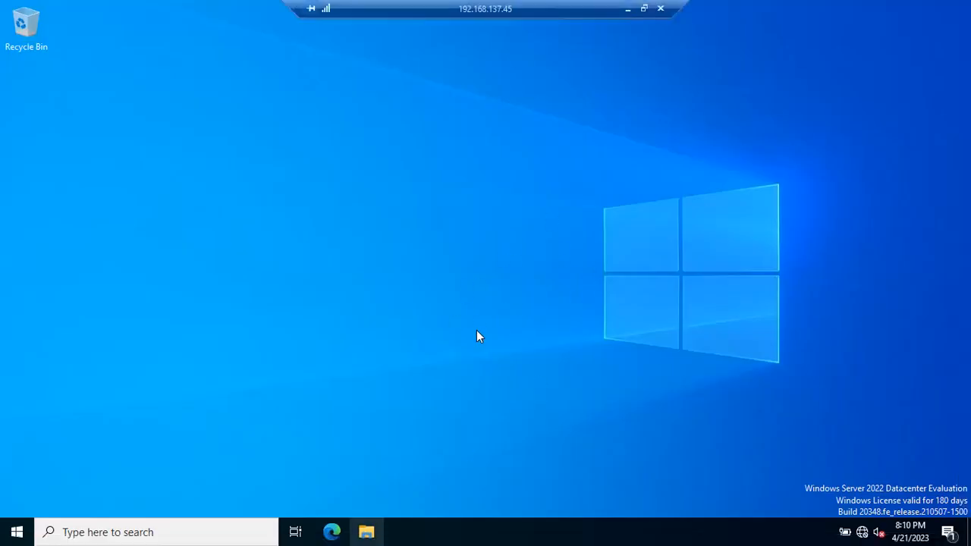
pyautogui.click(627, 9)
pyautogui.click(772, 310)
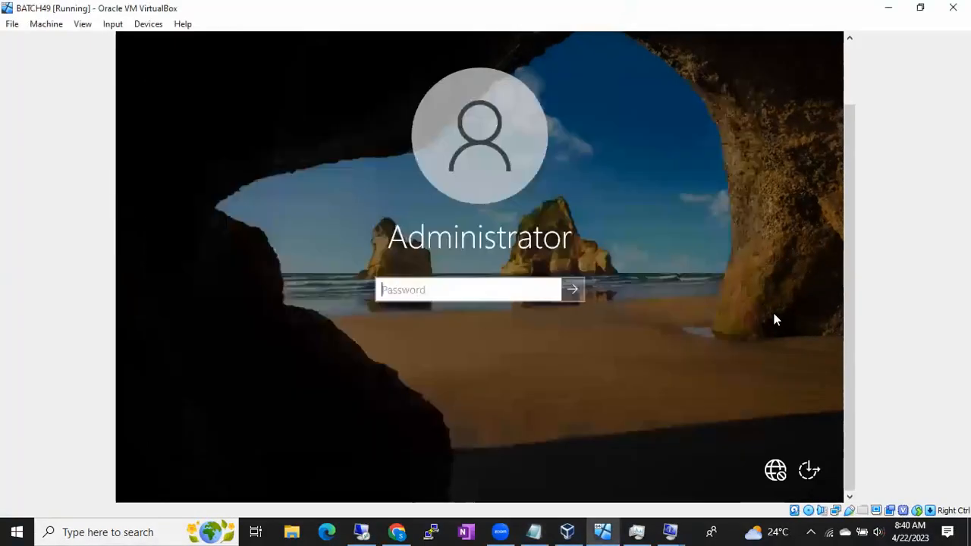
pyautogui.write('•••••')
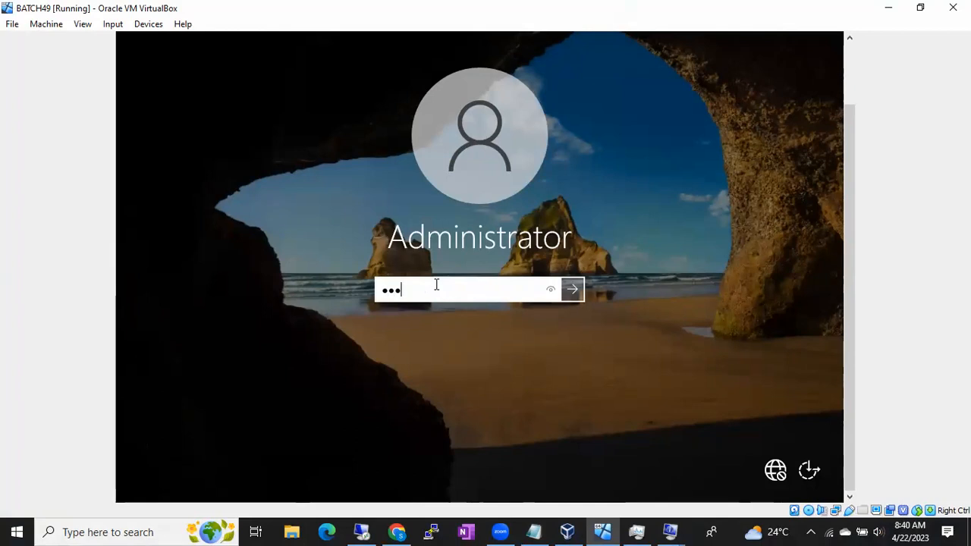
pyautogui.press('BackSpace')
pyautogui.press('BackSpace')
pyautogui.press('BackSpace')
pyautogui.press('BackSpace')
pyautogui.press('BackSpace')
pyautogui.write('•••••••')
pyautogui.press('Return')
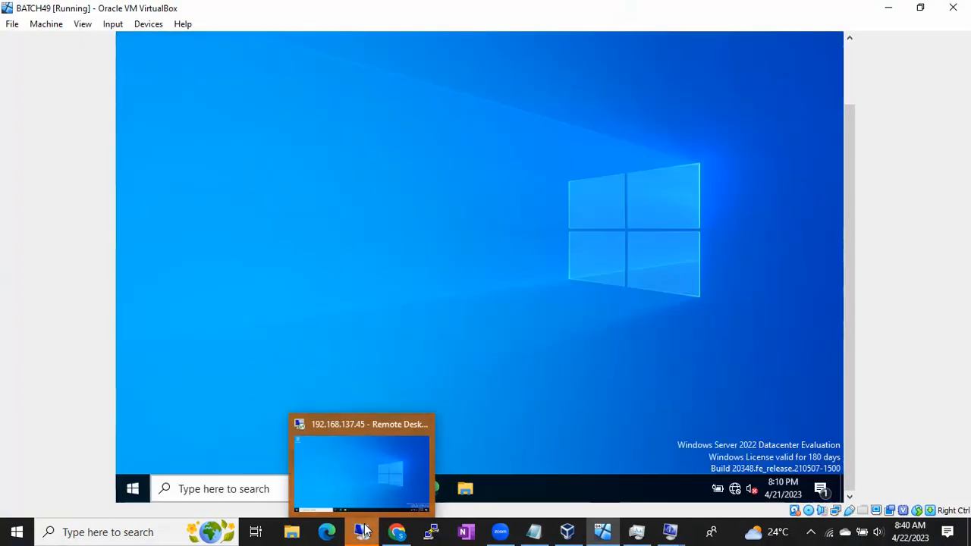
# - Bring up the Remote Desktop session, dismiss its disconnection message, and minimize and restore the Remote Desktop Connection window
pyautogui.click(365, 529)
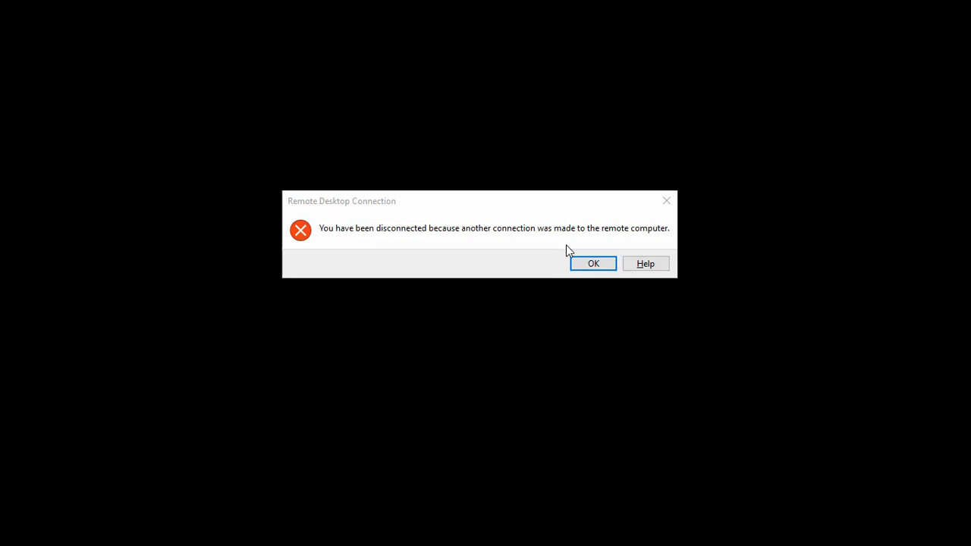
pyautogui.click(590, 263)
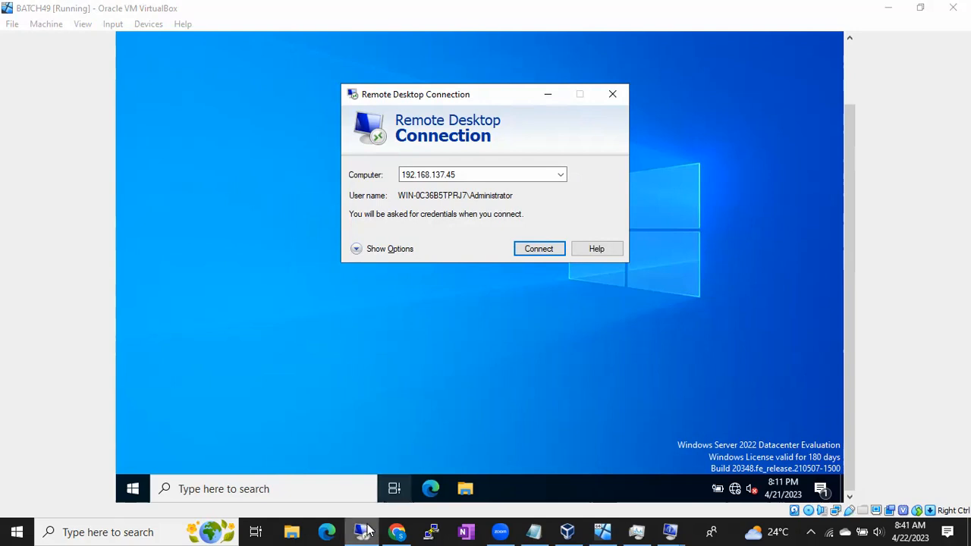
pyautogui.click(559, 96)
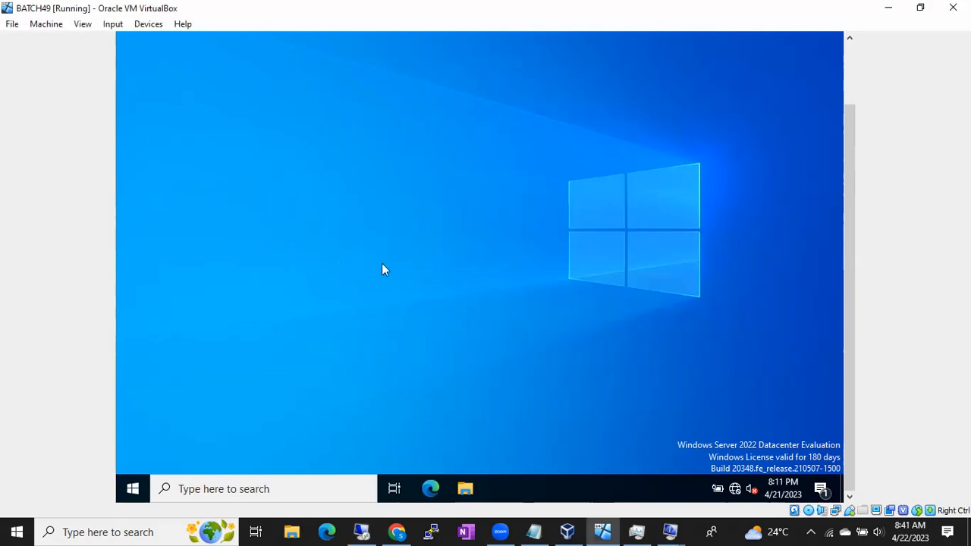
pyautogui.click(357, 530)
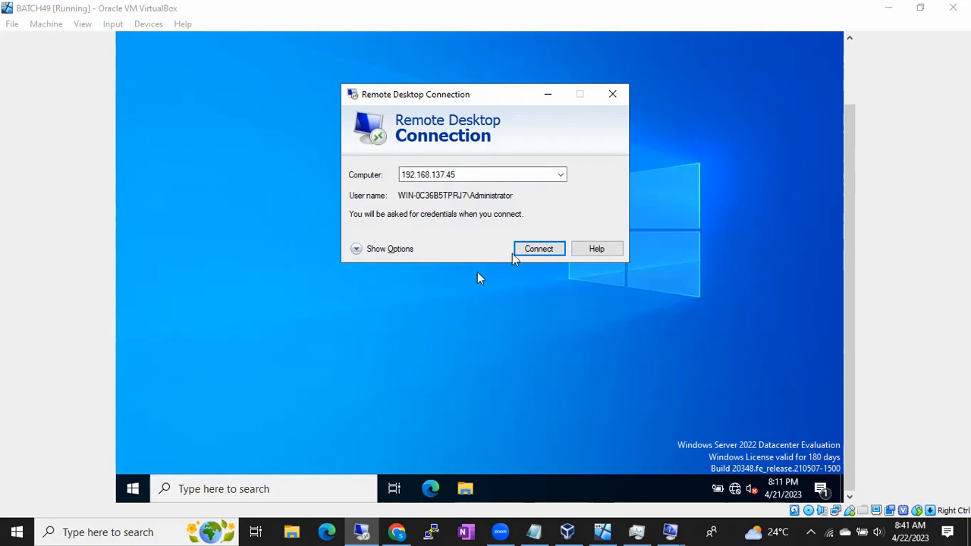
# - Reconnect to 192.168.137.45 through Remote Desktop with the Administrator account password
pyautogui.click(524, 250)
pyautogui.write('•••••••')
pyautogui.press('BackSpace')
pyautogui.press('BackSpace')
pyautogui.press('BackSpace')
pyautogui.press('BackSpace')
pyautogui.press('BackSpace')
pyautogui.press('BackSpace')
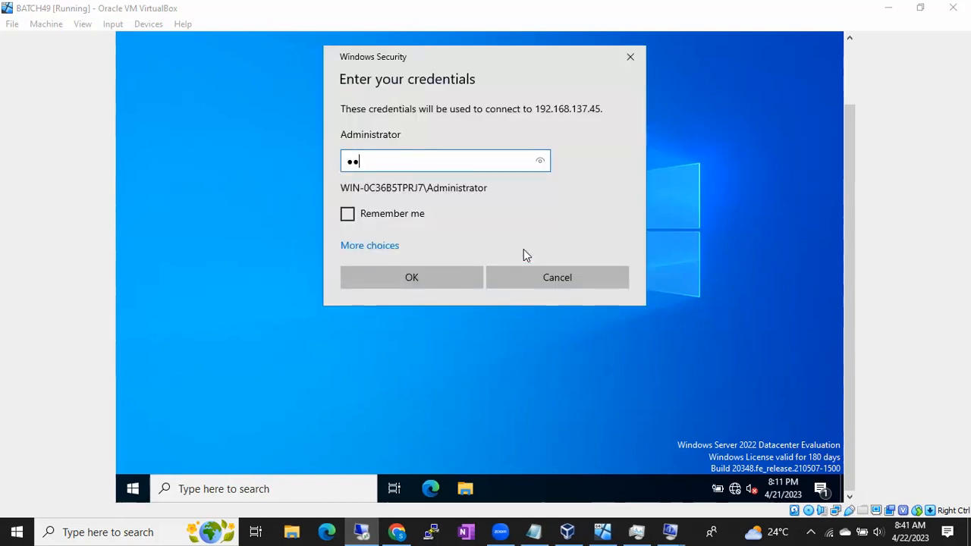
pyautogui.press('BackSpace')
pyautogui.write('••••••')
pyautogui.press('Return')
pyautogui.click(539, 297)
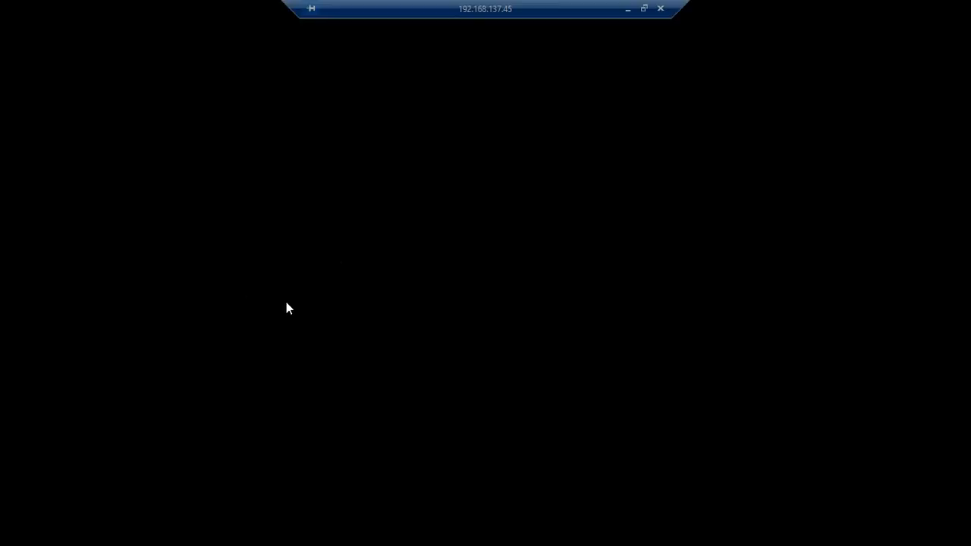
# - Compare the BATCH49 machine's direct console with the remote session and its Start menu, leaving the remote session minimized
pyautogui.click(627, 9)
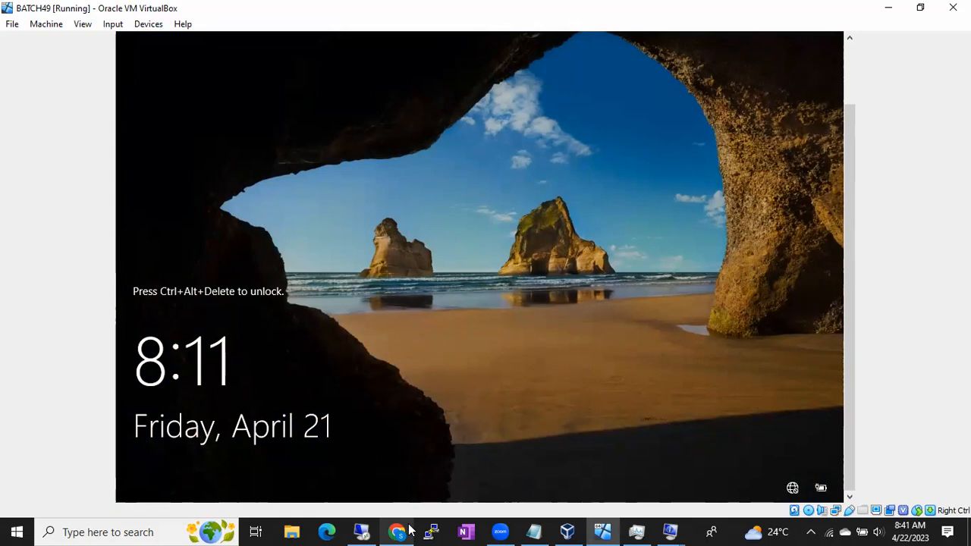
pyautogui.moveTo(410, 528)
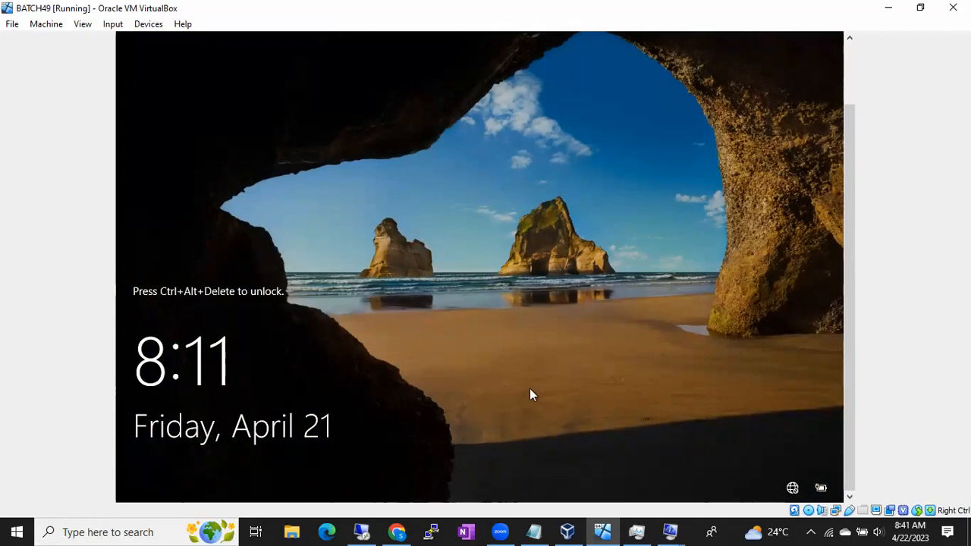
pyautogui.click(364, 531)
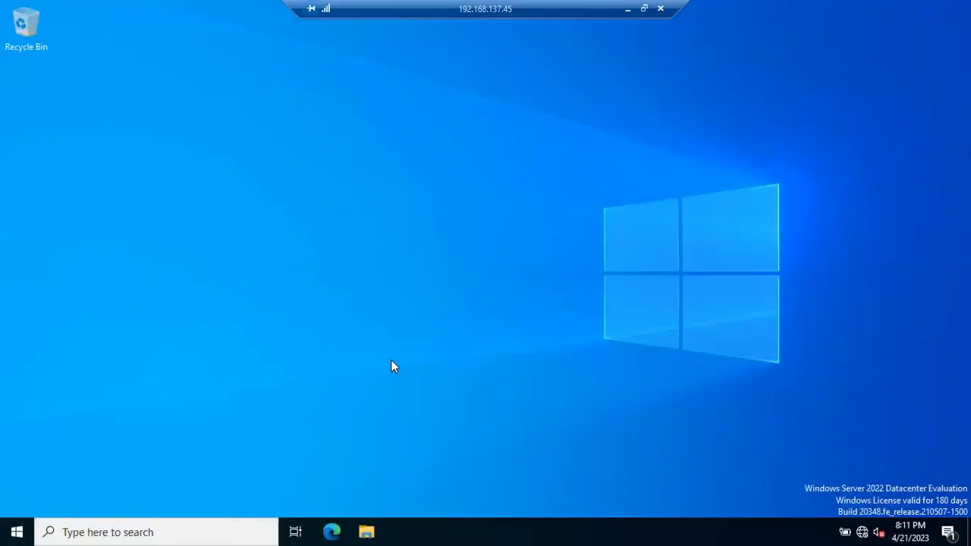
pyautogui.click(18, 530)
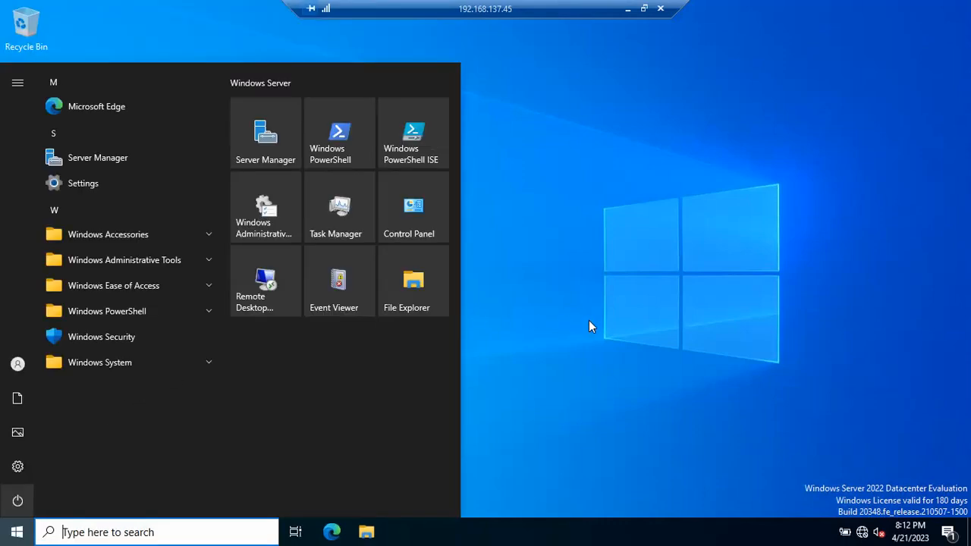
pyautogui.click(590, 325)
pyautogui.click(627, 8)
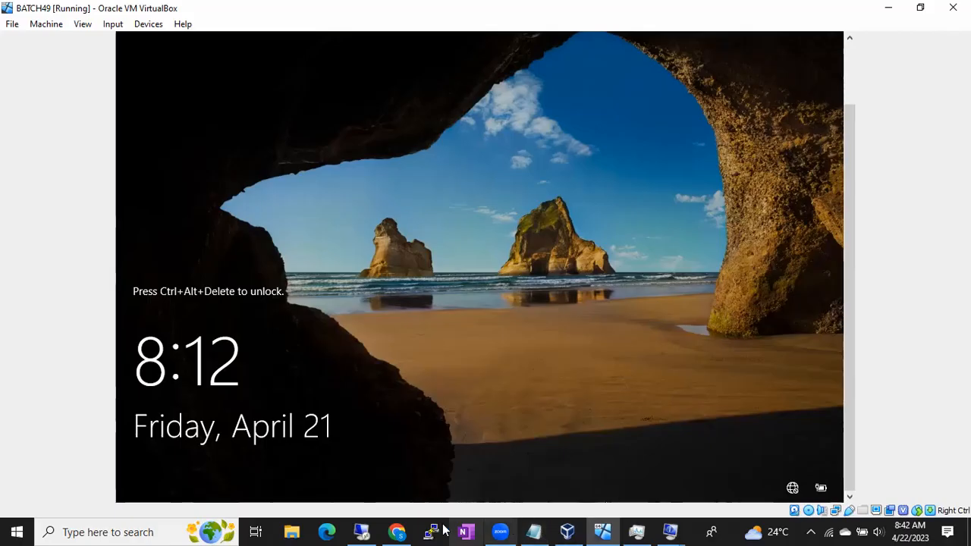
pyautogui.click(362, 532)
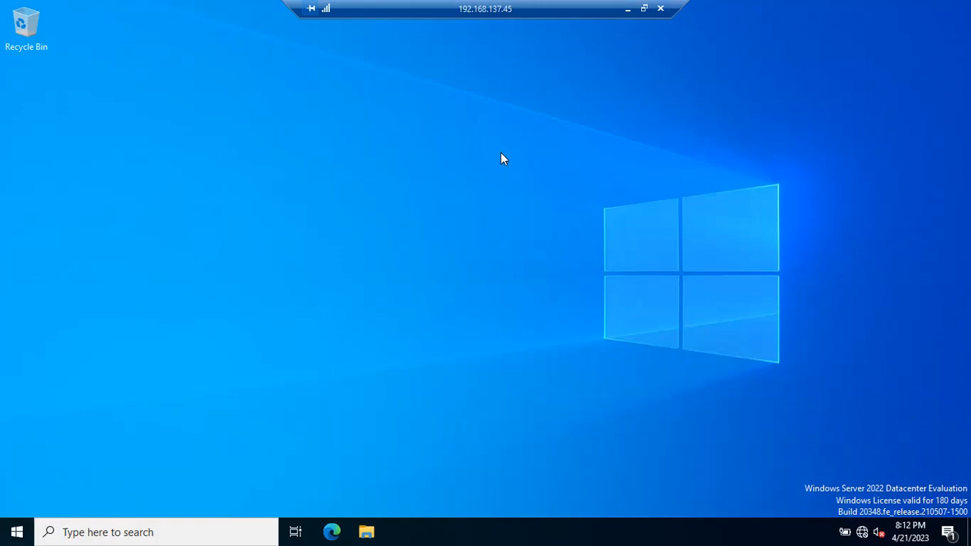
pyautogui.click(623, 11)
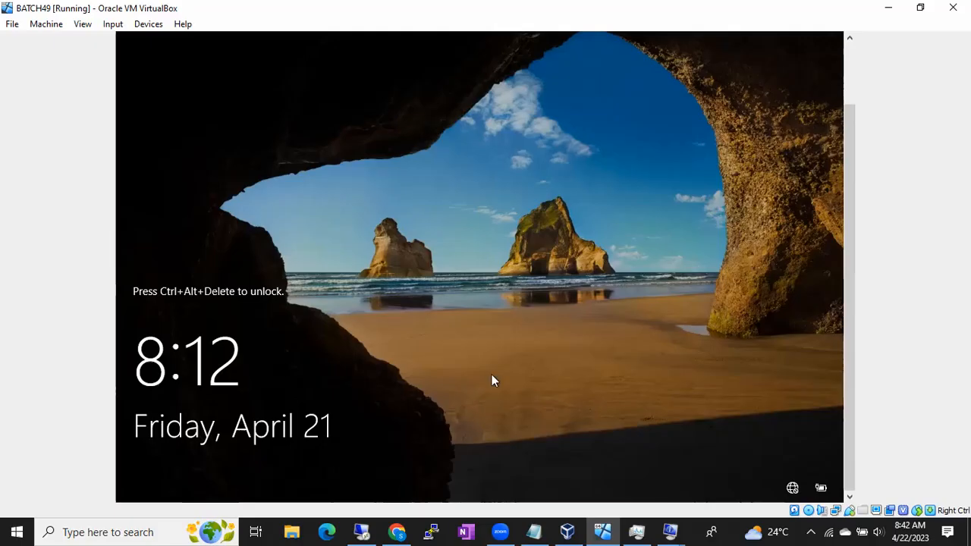
# - Add the lines "Signout/LogOff" and "Disconnect" after a blank line at the end of the Notepad notes
pyautogui.click(536, 531)
pyautogui.press('Return')
pyautogui.press('Return')
pyautogui.write('Sign')
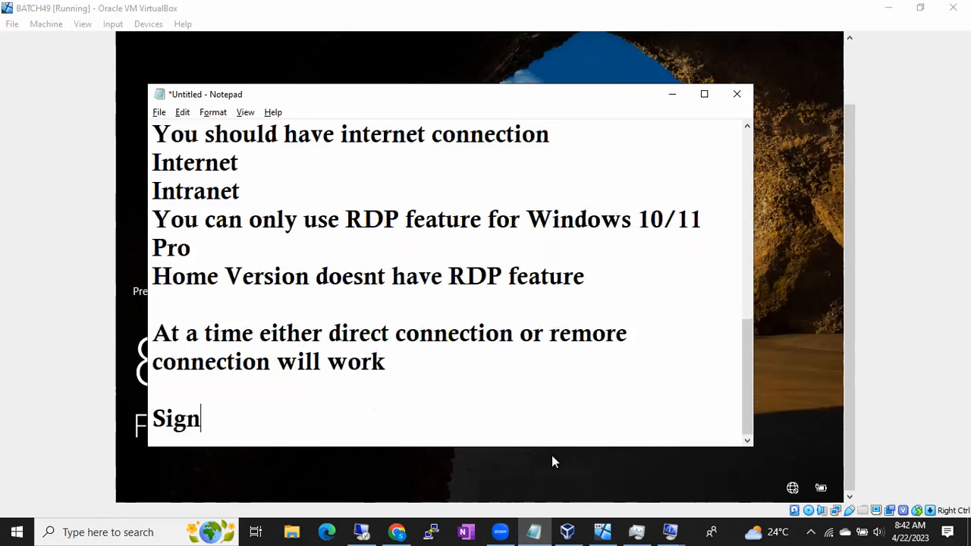
pyautogui.write('out/O')
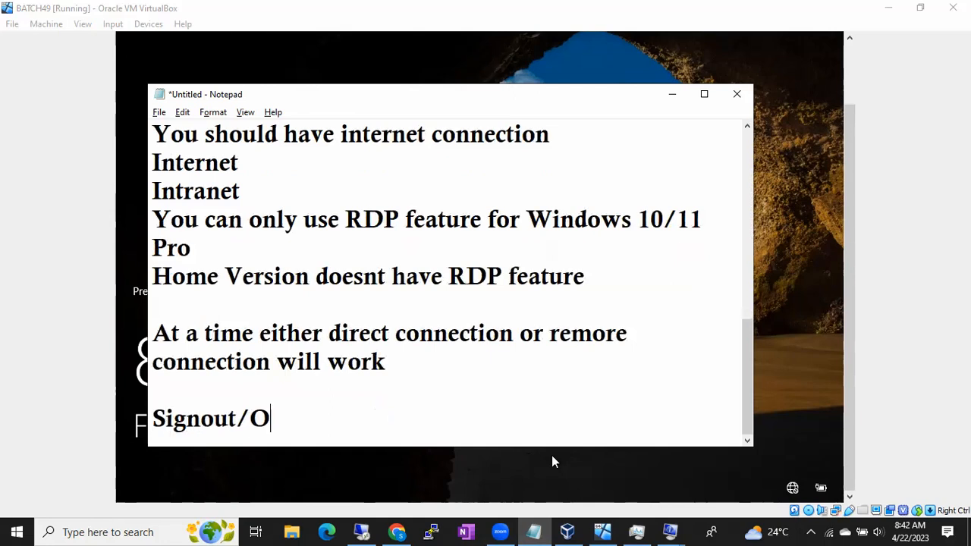
pyautogui.press('BackSpace')
pyautogui.write('Log')
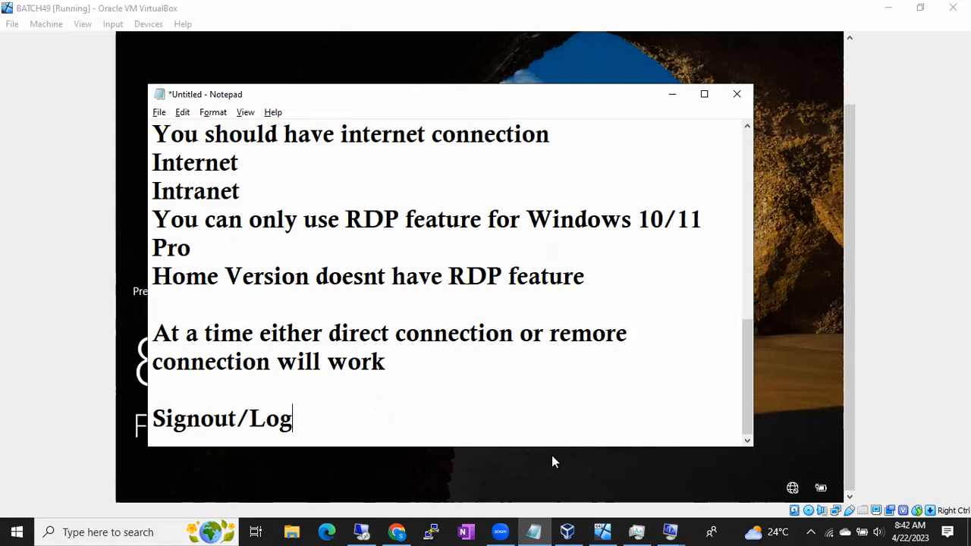
pyautogui.write('Off')
pyautogui.press('Return')
pyautogui.write('Disconn')
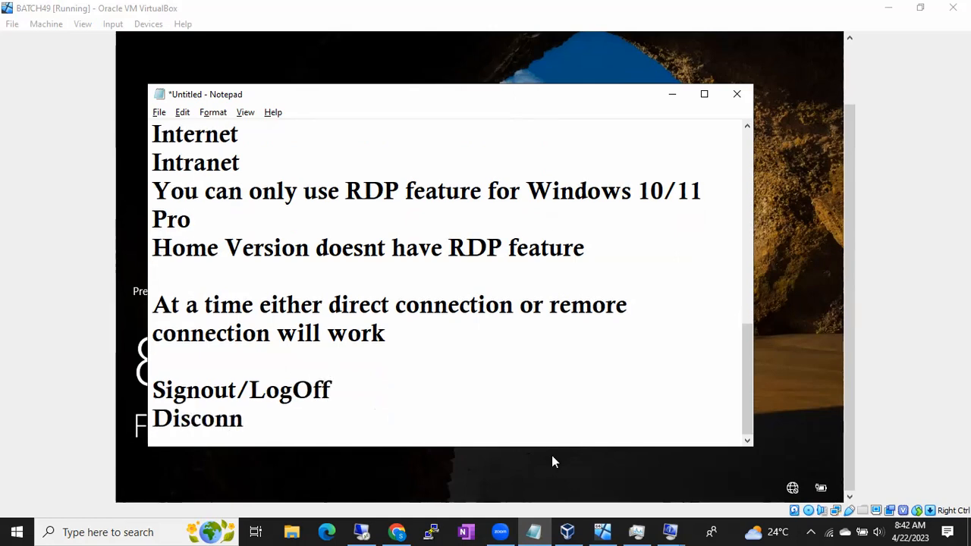
pyautogui.write('ect')
# - Insert the line "If your work is completed you can signout from the server" below "Signout/LogOff" in the notes
pyautogui.click(348, 396)
pyautogui.press('Return')
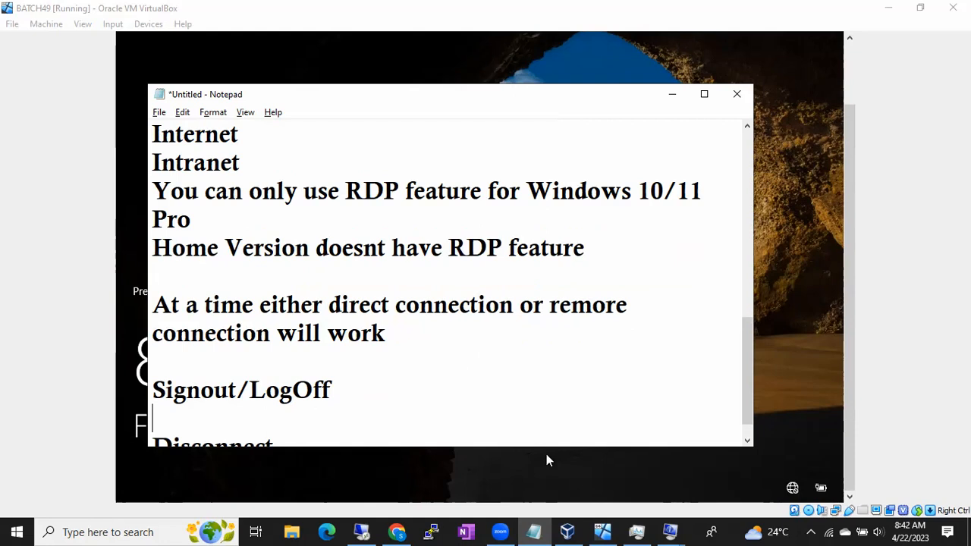
pyautogui.write('If w')
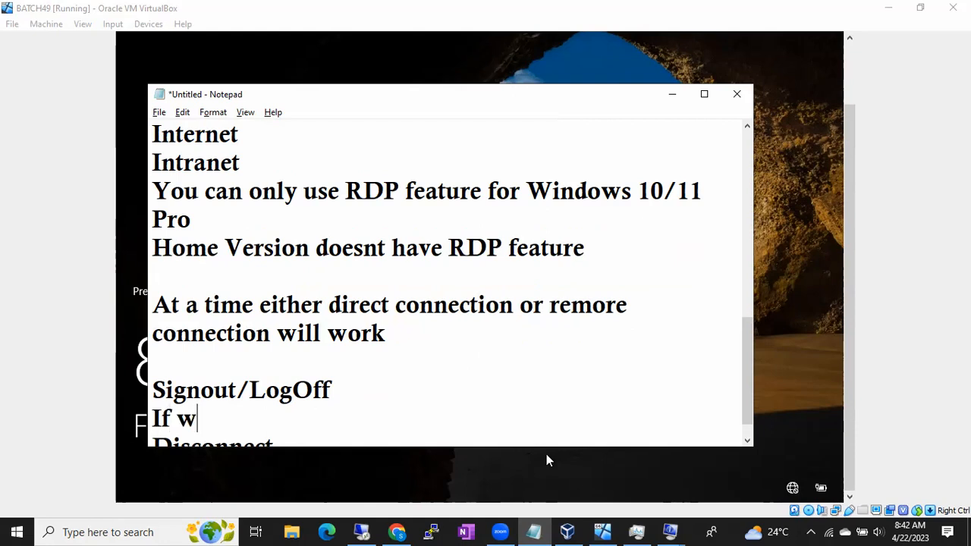
pyautogui.press('BackSpace')
pyautogui.press('BackSpace')
pyautogui.write('your ')
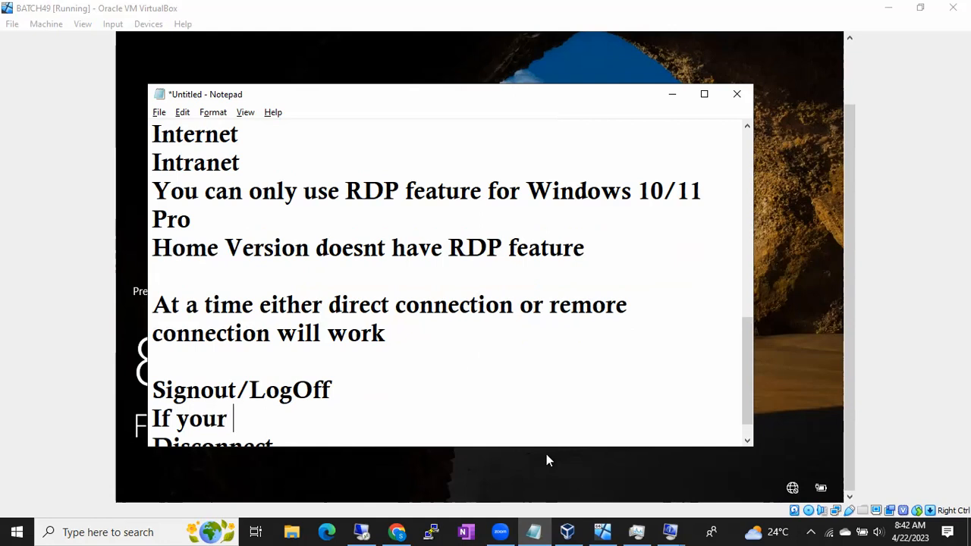
pyautogui.write('work is comple')
pyautogui.press('BackSpace')
pyautogui.write('leted you can')
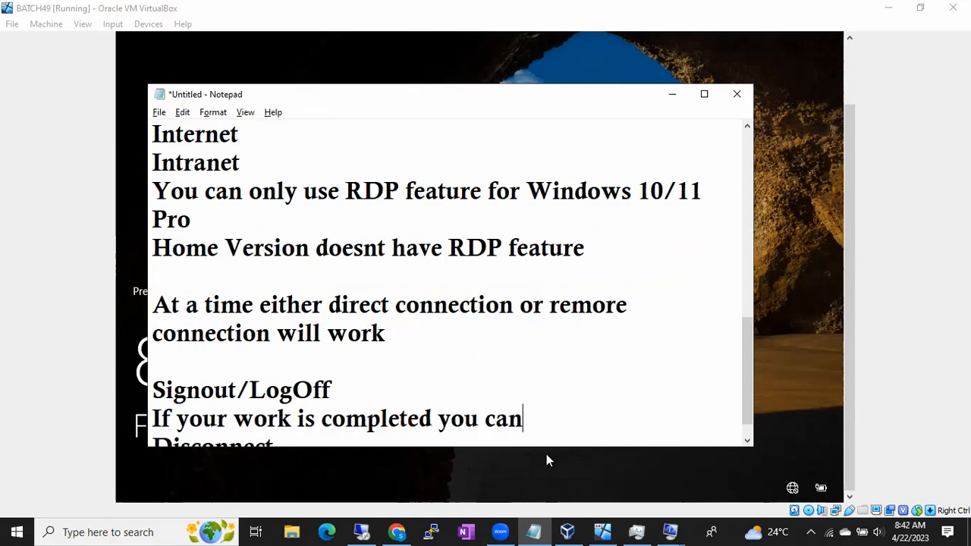
pyautogui.write(' signout from the server')
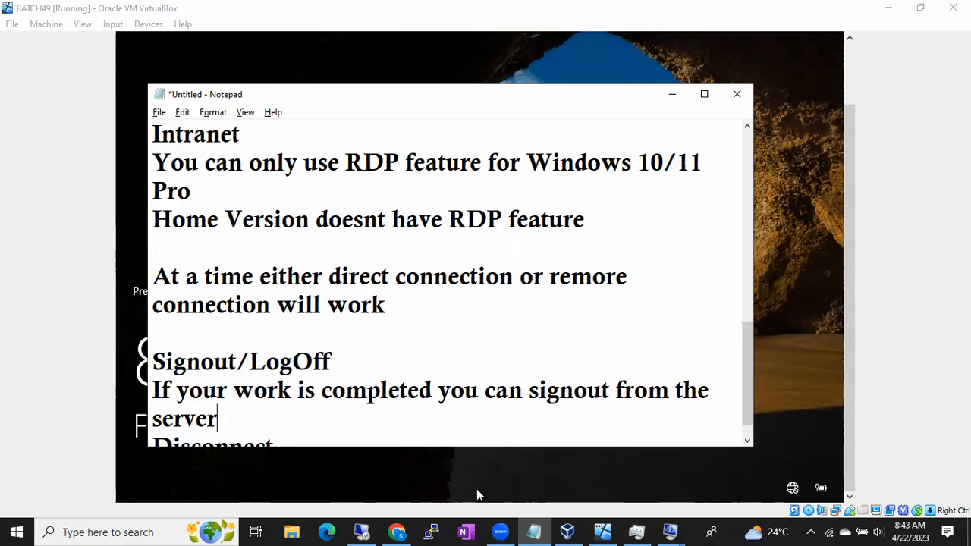
# - Return to the 192.168.137.45 remote session, show the Administrator account's sign-out option, and end the session by running the logoff command
pyautogui.click(363, 531)
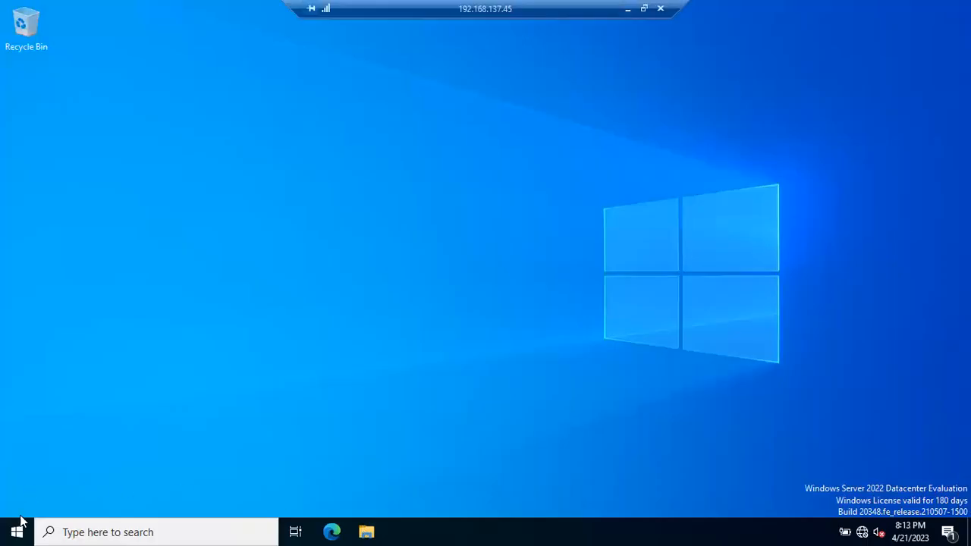
pyautogui.click(17, 531)
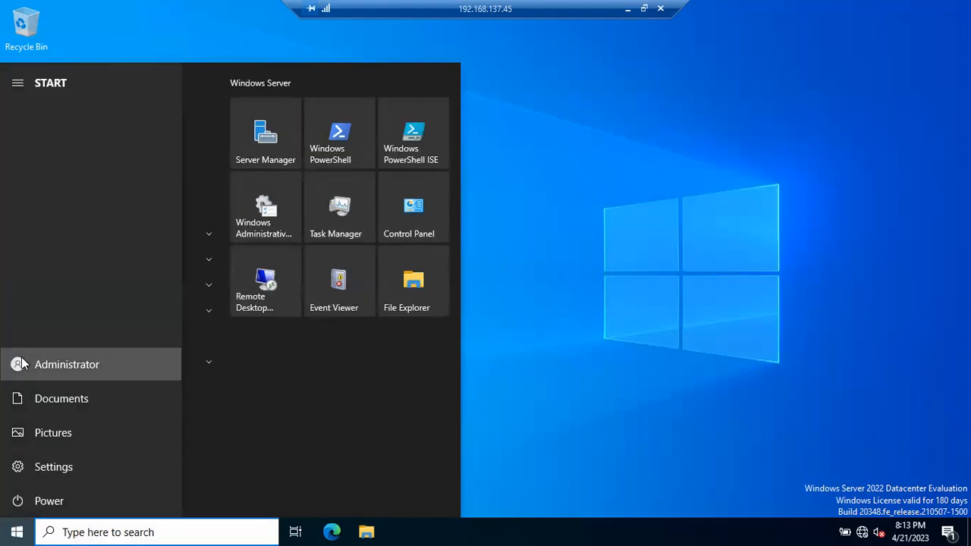
pyautogui.click(19, 364)
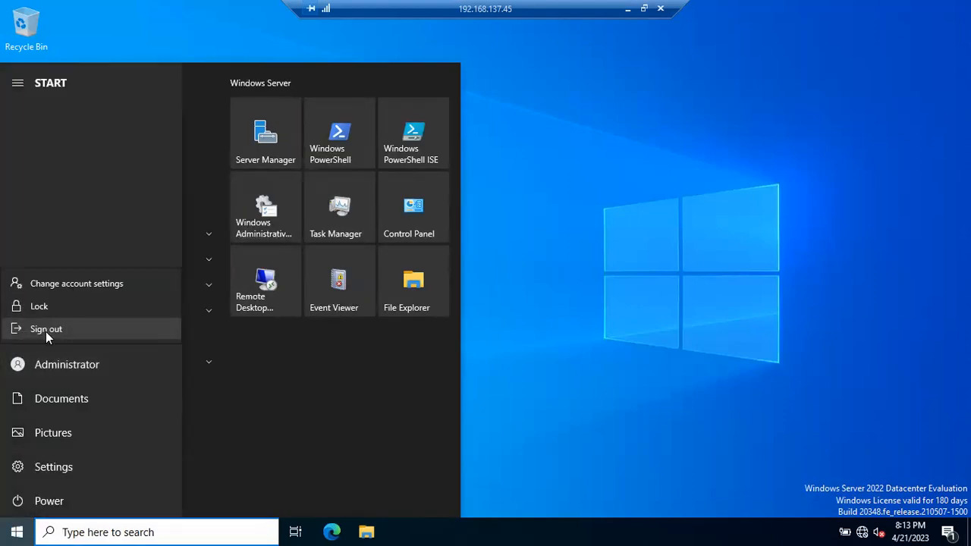
pyautogui.click(436, 531)
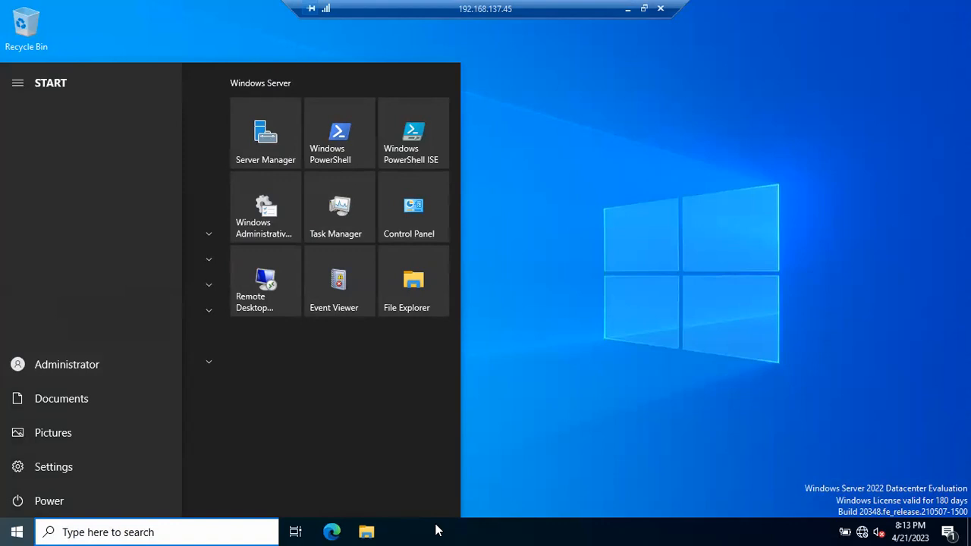
pyautogui.press('super+r')
pyautogui.write('logoff')
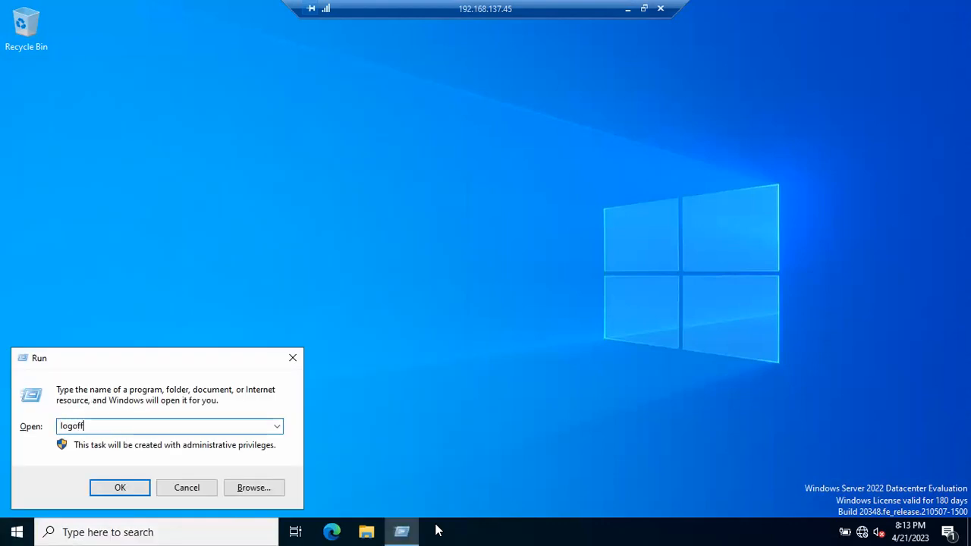
pyautogui.press('Return')
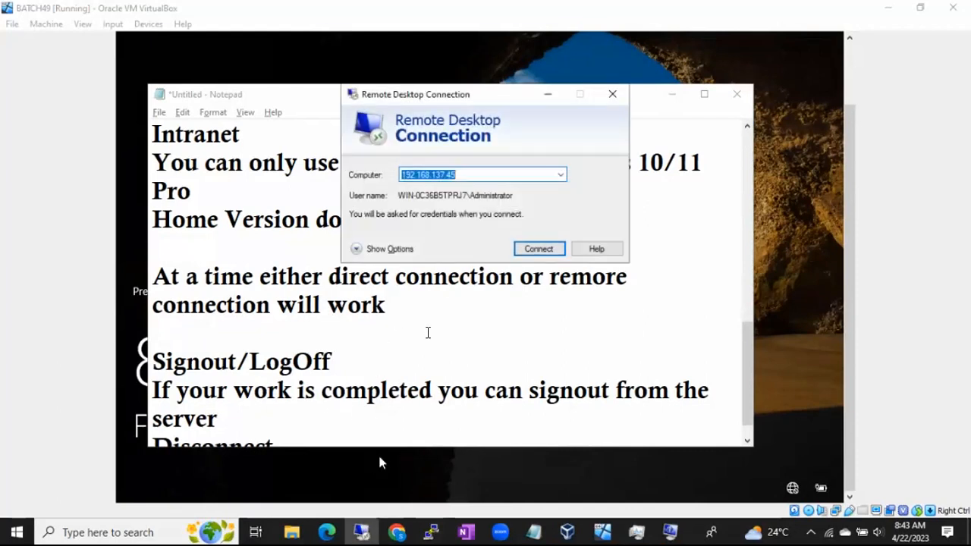
# - Sign in to 192.168.137.45 through Remote Desktop again with the Administrator account password, accepting the untrusted certificate
pyautogui.click(528, 250)
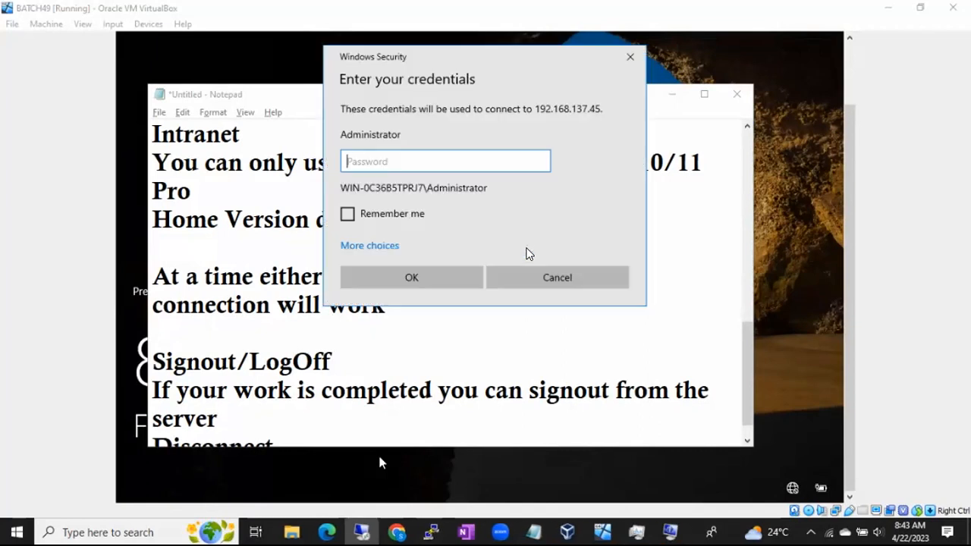
pyautogui.write('••••')
pyautogui.press('Return')
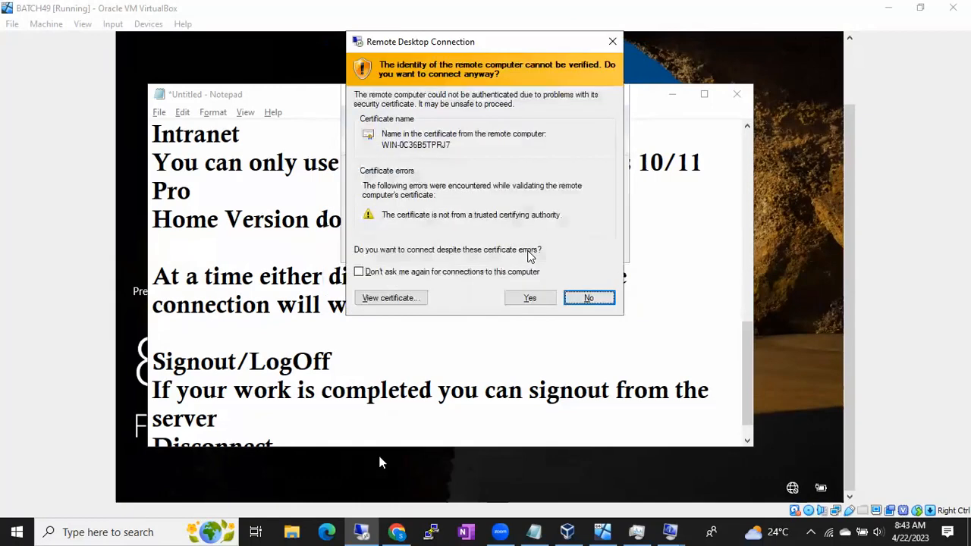
pyautogui.click(529, 297)
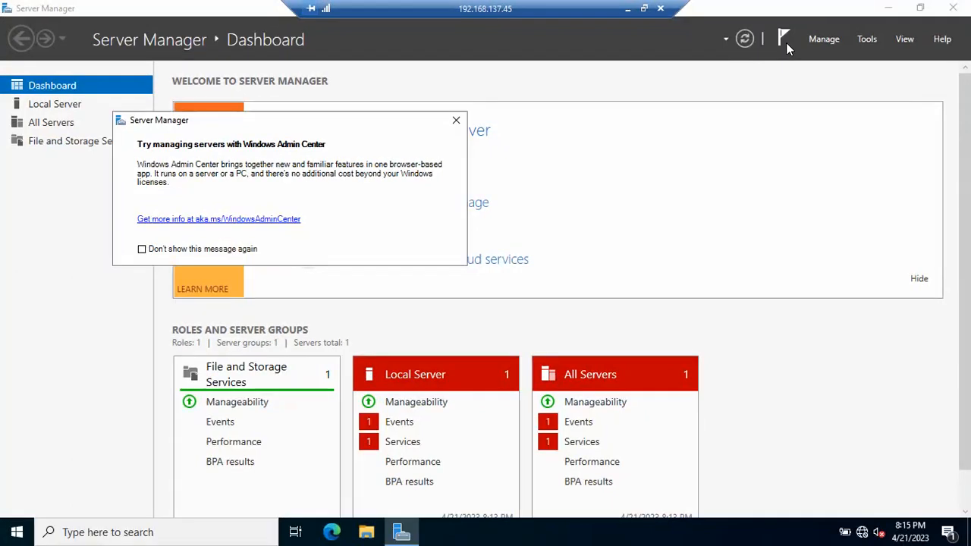
# - Disconnect from the remote session without signing out, and reconnect to 192.168.137.45 with the Administrator account password, accepting the certificate
pyautogui.click(660, 8)
pyautogui.click(531, 297)
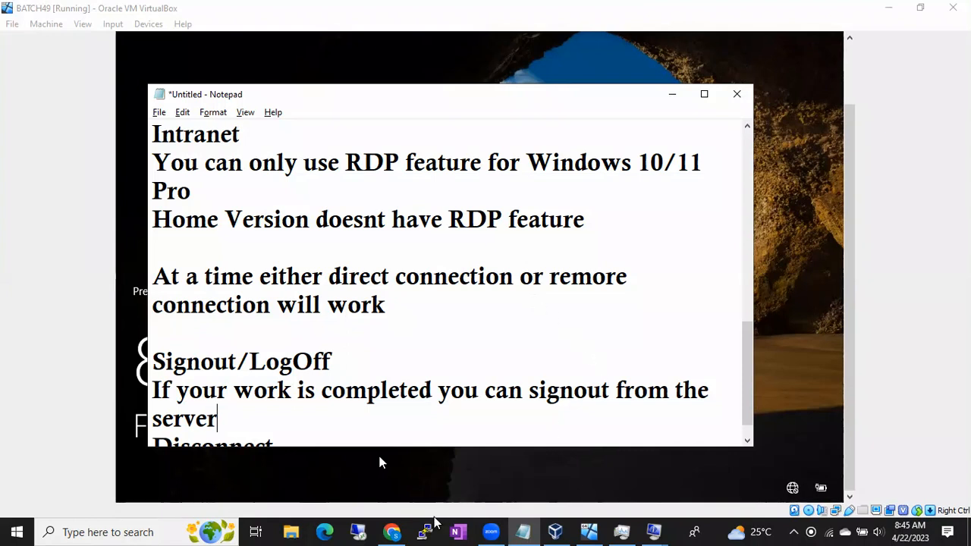
pyautogui.click(357, 532)
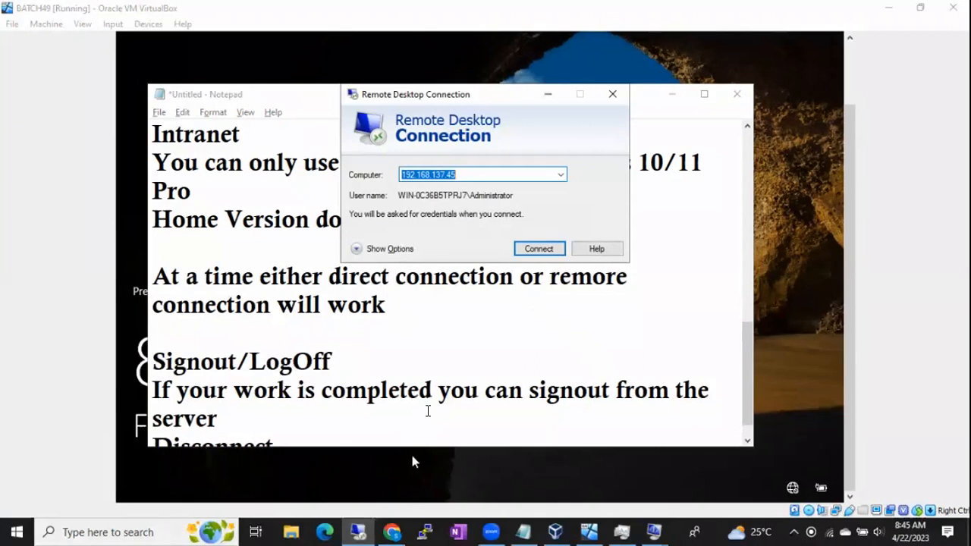
pyautogui.click(538, 249)
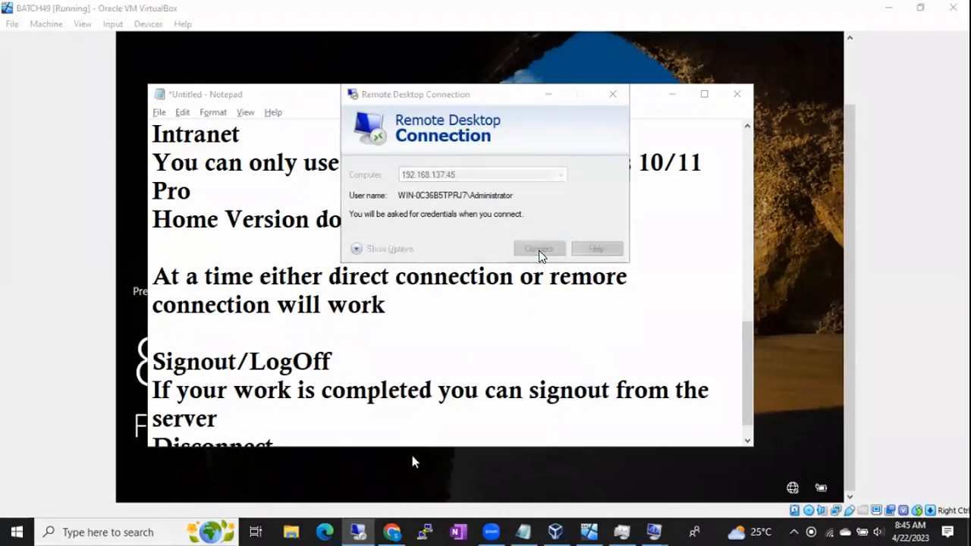
pyautogui.write('******')
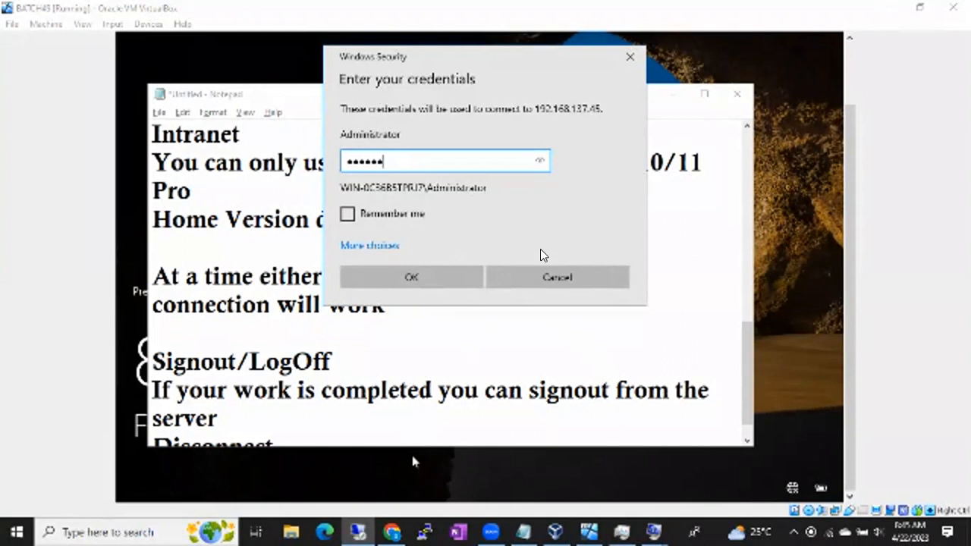
pyautogui.press('Return')
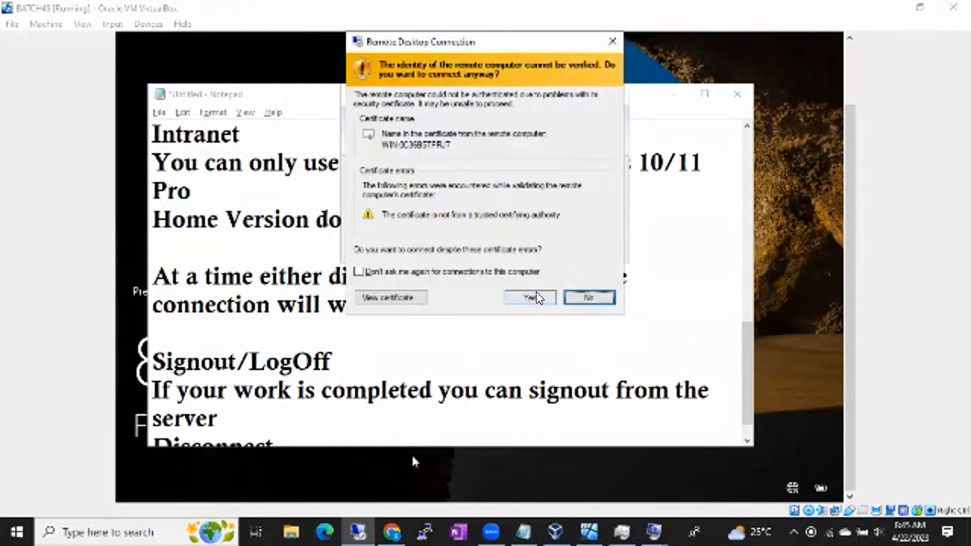
pyautogui.click(535, 298)
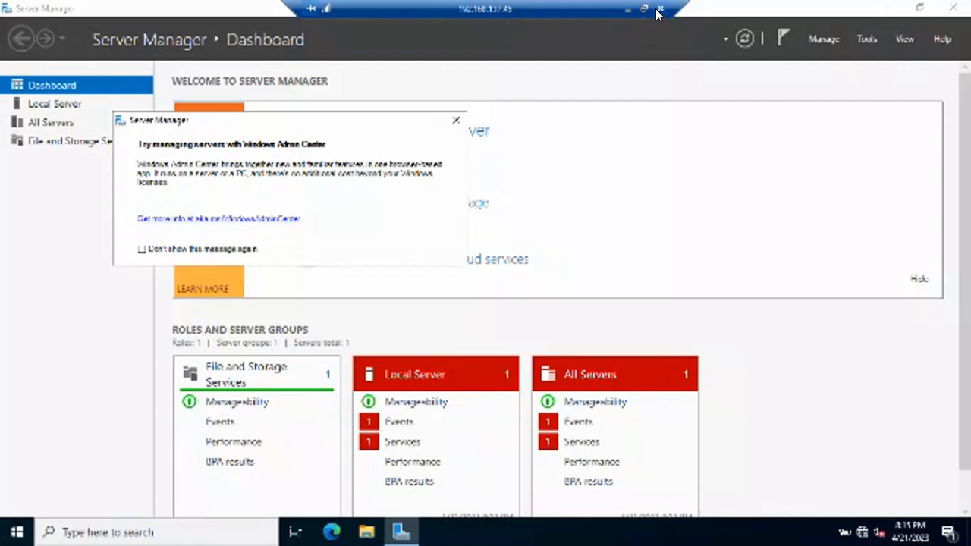
# - Bring up the remote session's disconnect prompt and cancel it, and minimize Server Manager and the remote session
pyautogui.click(659, 10)
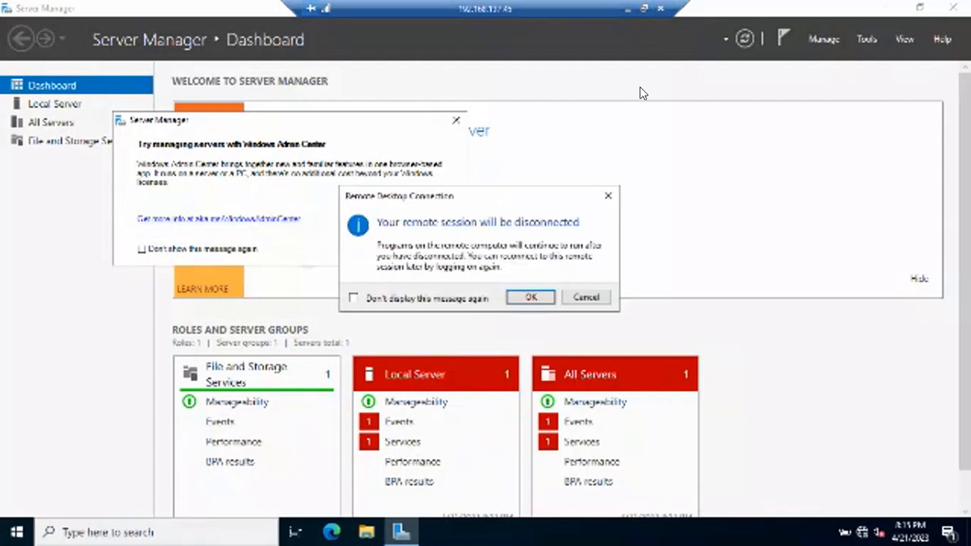
pyautogui.click(587, 297)
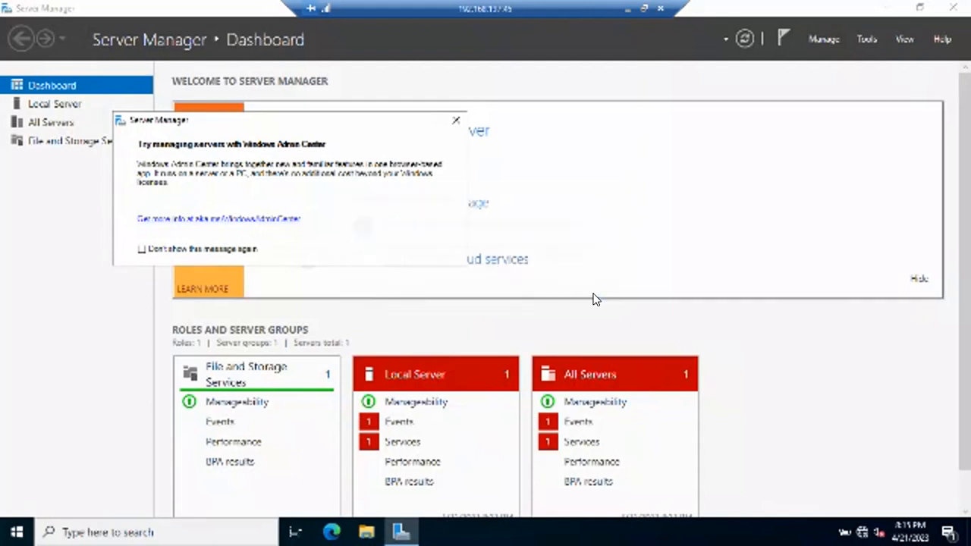
pyautogui.click(892, 9)
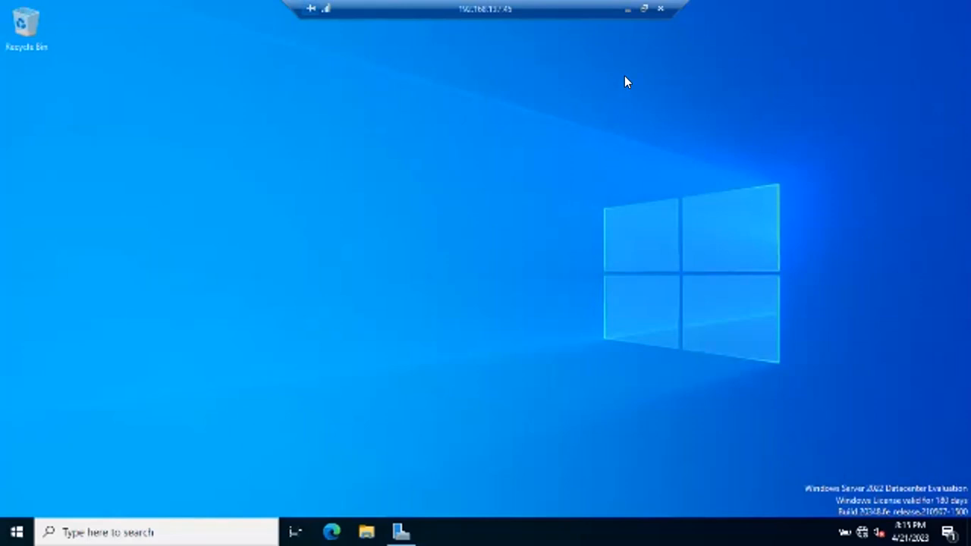
pyautogui.click(629, 9)
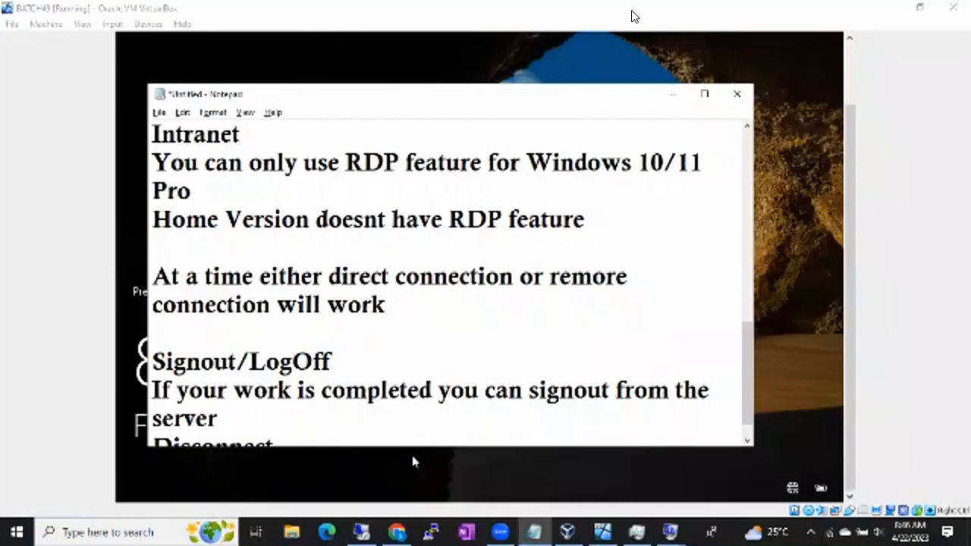
# - Add the line "if any pending are there then disconnect from the servers" below "Disconnect" in the Notepad notes
pyautogui.scroll(-1, 513, 241)
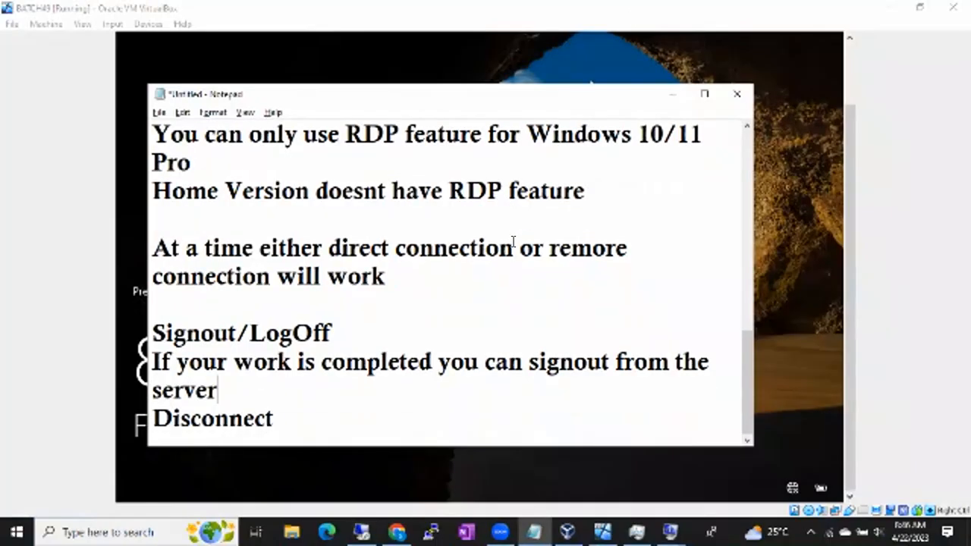
pyautogui.click(325, 414)
pyautogui.press('Return')
pyautogui.write('if an')
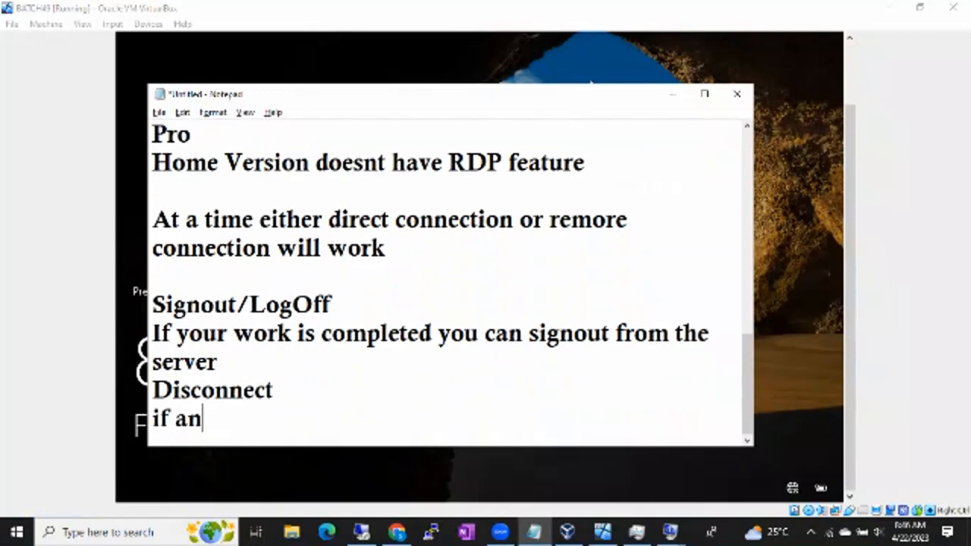
pyautogui.write('y pending are there then')
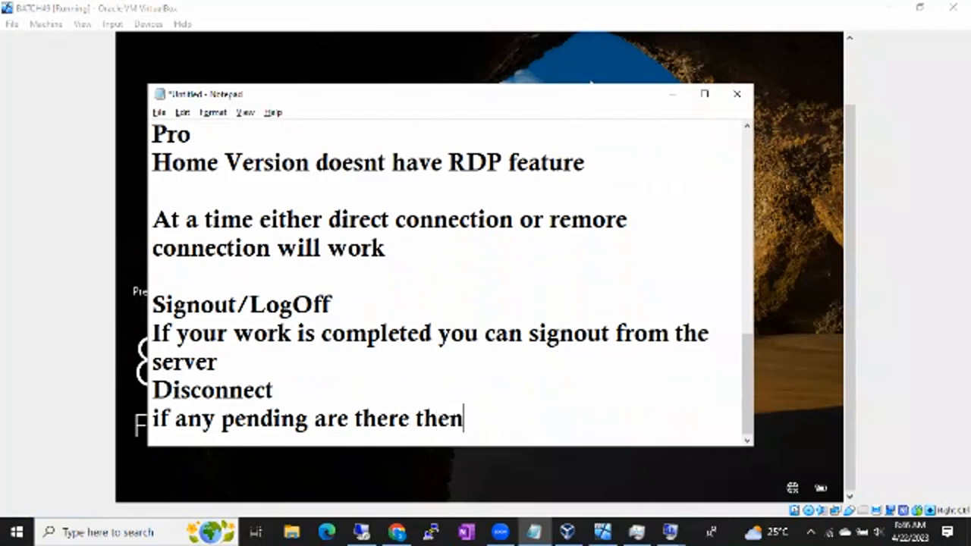
pyautogui.write(' disconnect ')
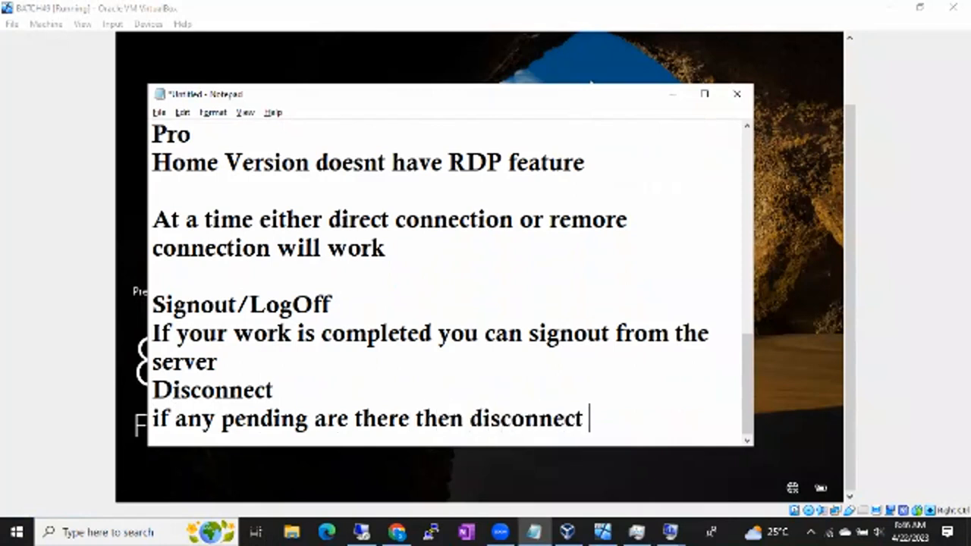
pyautogui.write('from the servers')
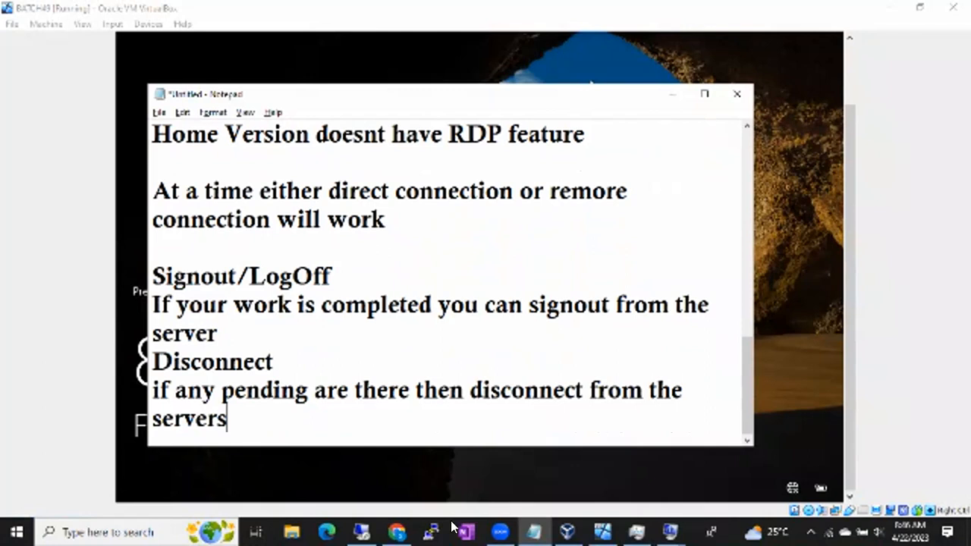
# - Minimize all open windows to show the host computer's desktop
pyautogui.click(684, 526)
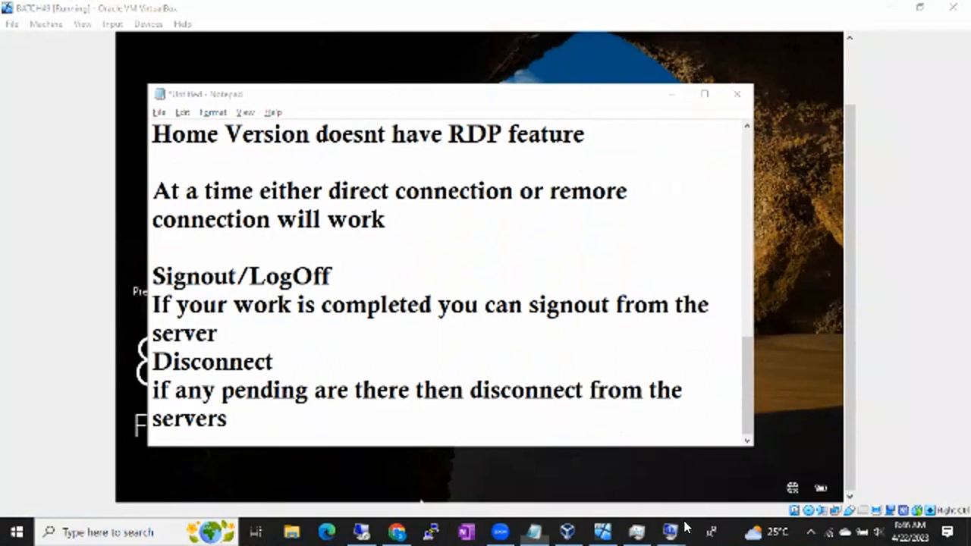
pyautogui.press('Escape')
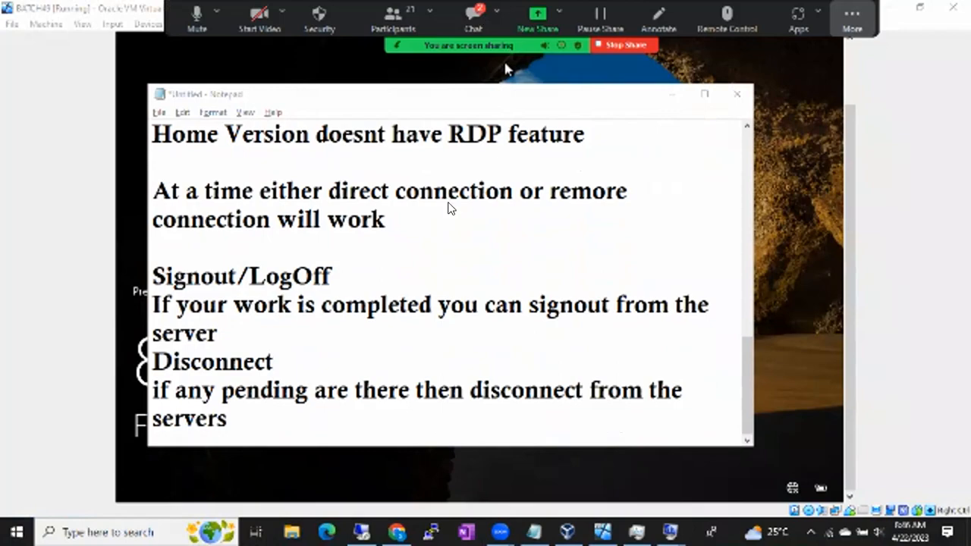
pyautogui.press('super+d')
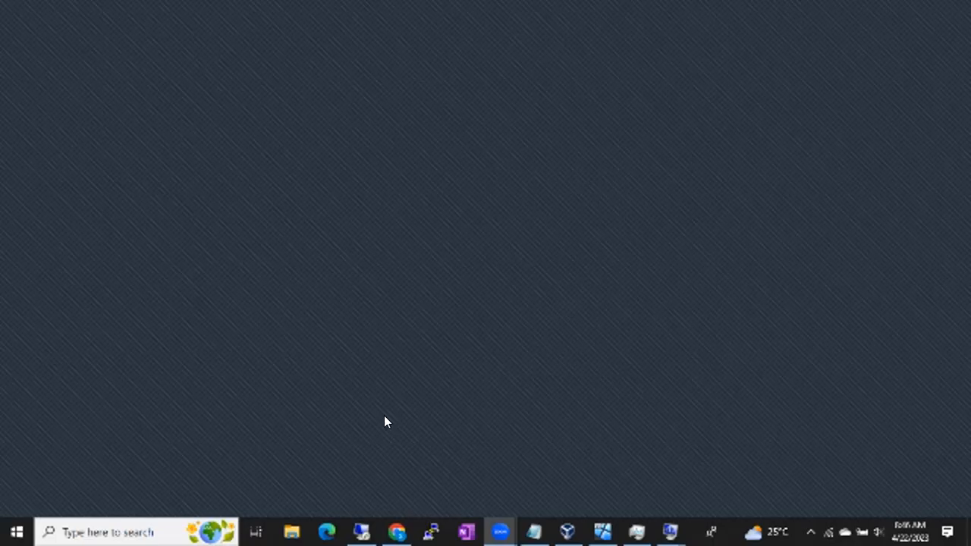
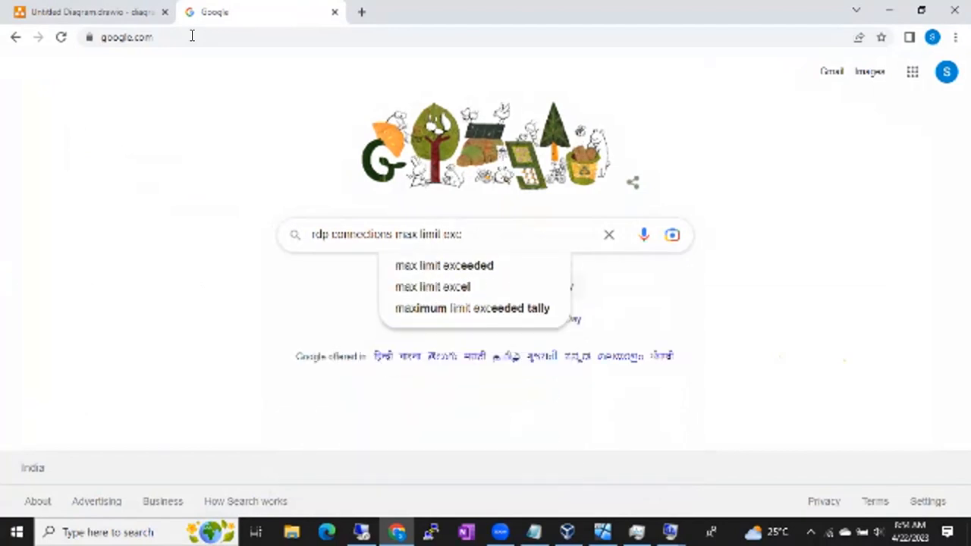
# - Search Google Images for "rdp connections max limit exceeded" and look through the results for a connection-limit message
pyautogui.press('Return')
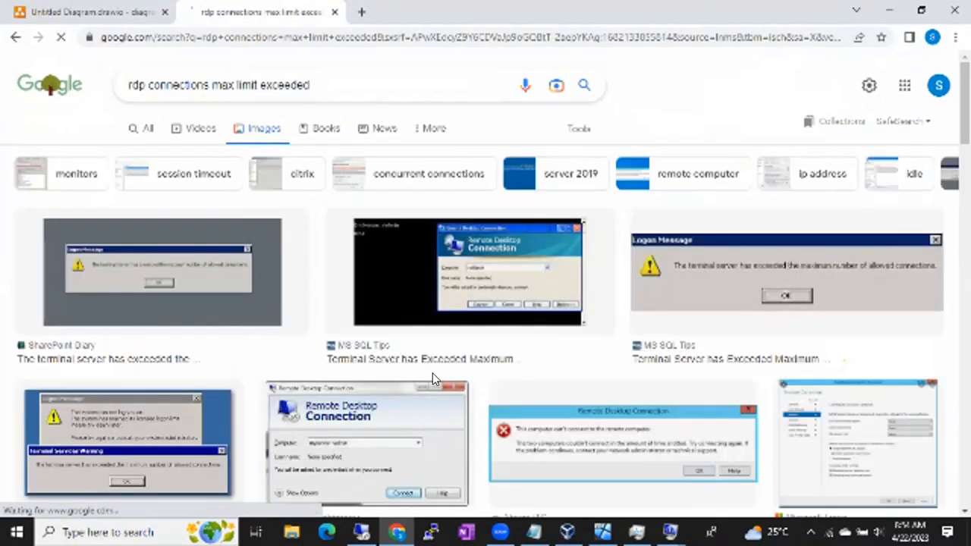
pyautogui.scroll(-8, 436, 379)
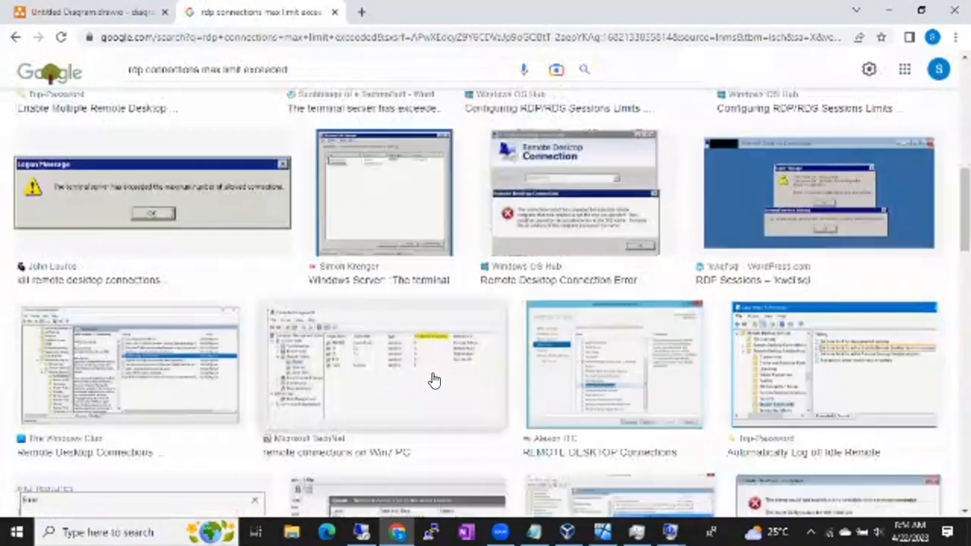
pyautogui.scroll(-8, 434, 379)
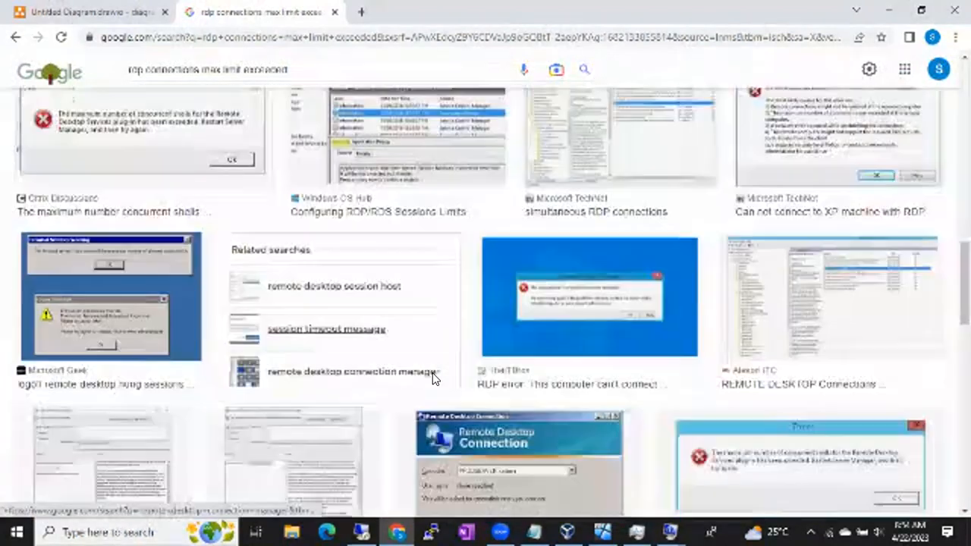
pyautogui.scroll(-3, 433, 377)
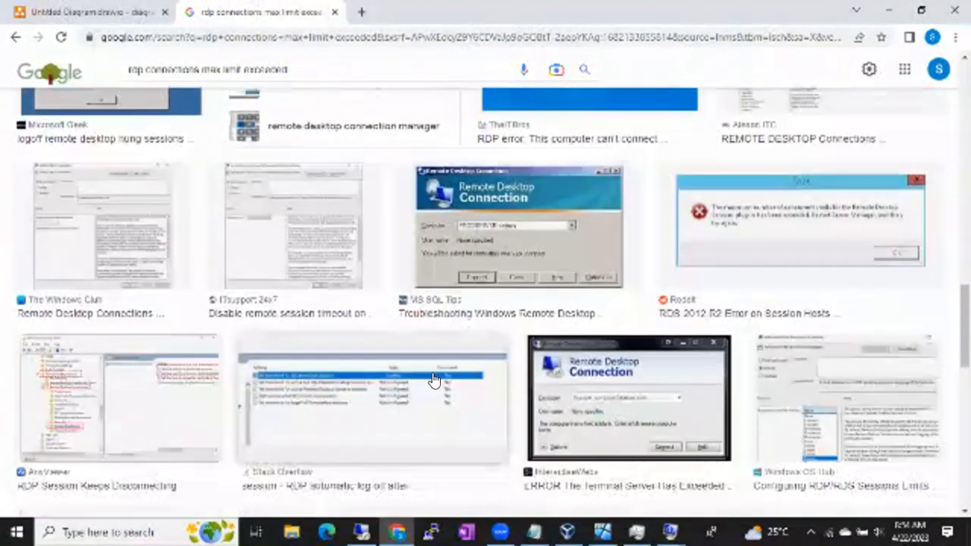
pyautogui.scroll(-4, 434, 379)
pyautogui.scroll(-1, 434, 380)
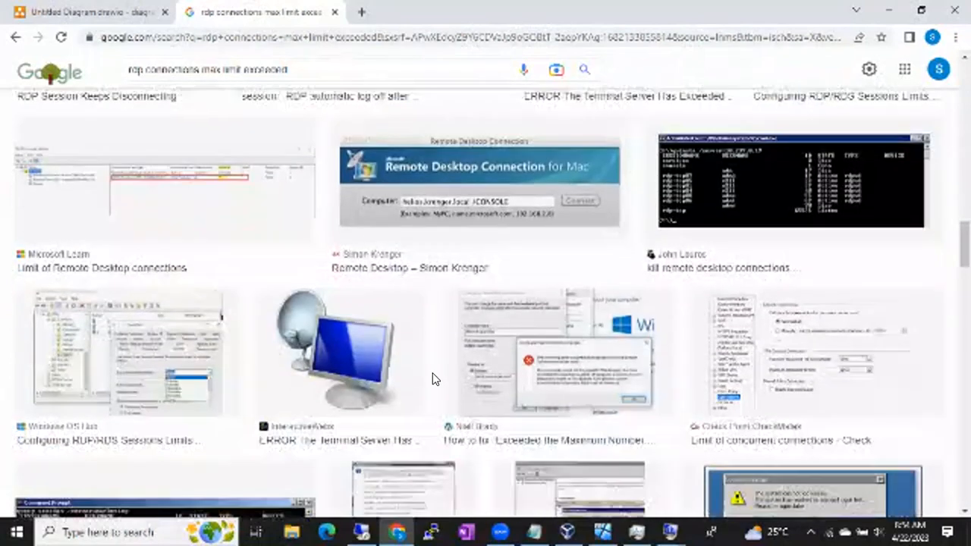
pyautogui.scroll(-9, 433, 379)
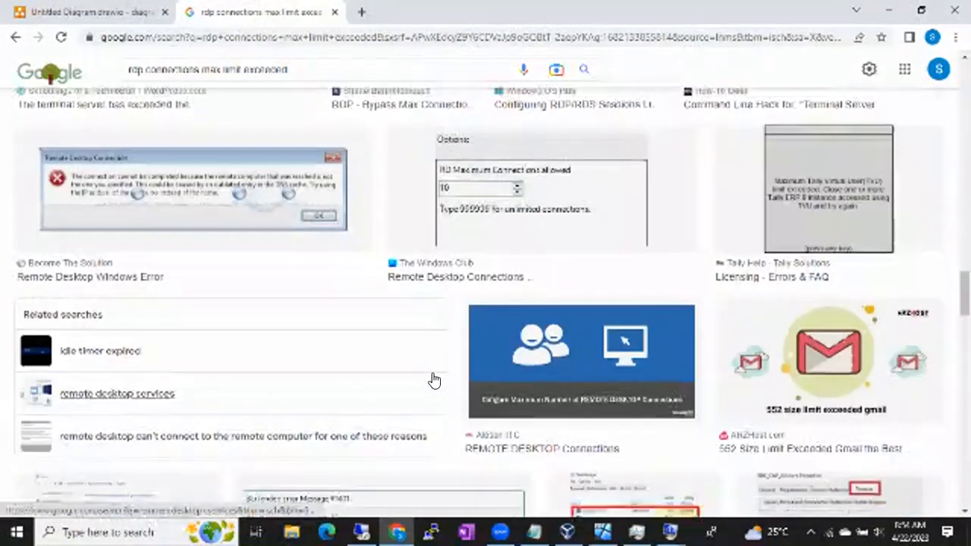
pyautogui.scroll(-7, 434, 379)
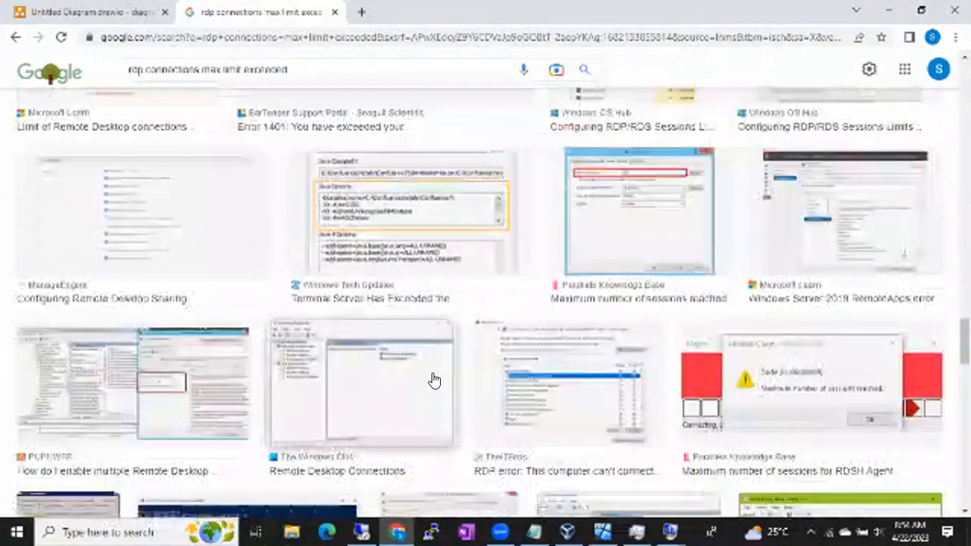
pyautogui.scroll(-7, 433, 380)
pyautogui.scroll(-2, 434, 379)
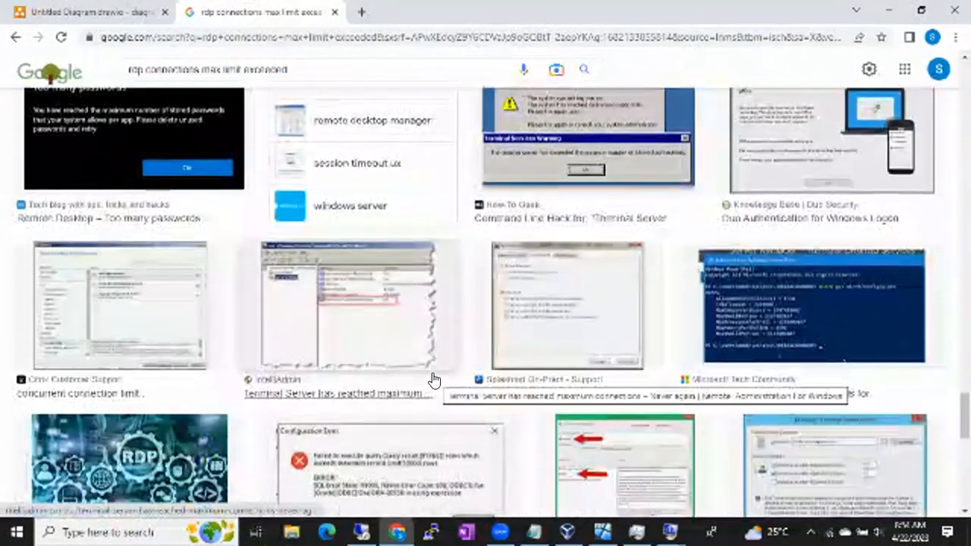
pyautogui.scroll(-7, 434, 380)
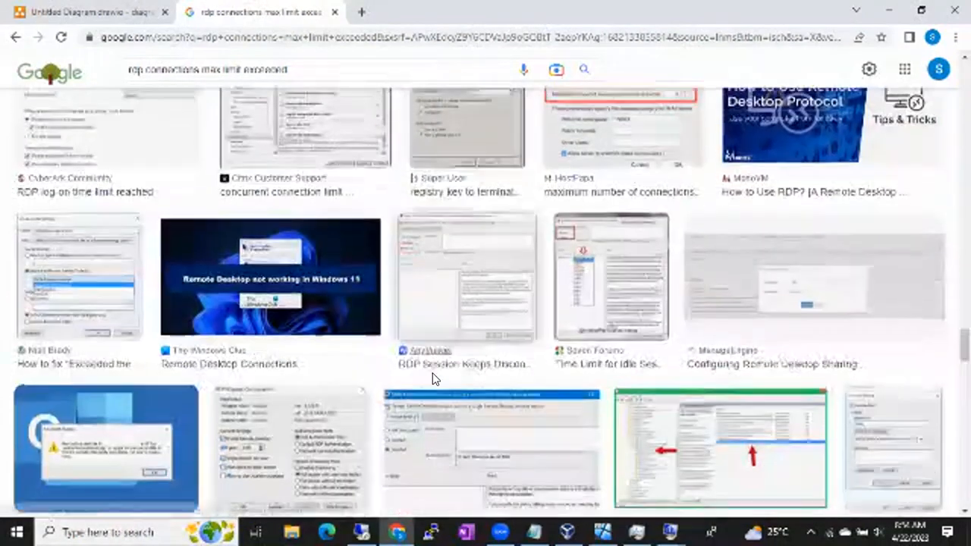
pyautogui.scroll(-4, 434, 380)
pyautogui.scroll(5, 434, 380)
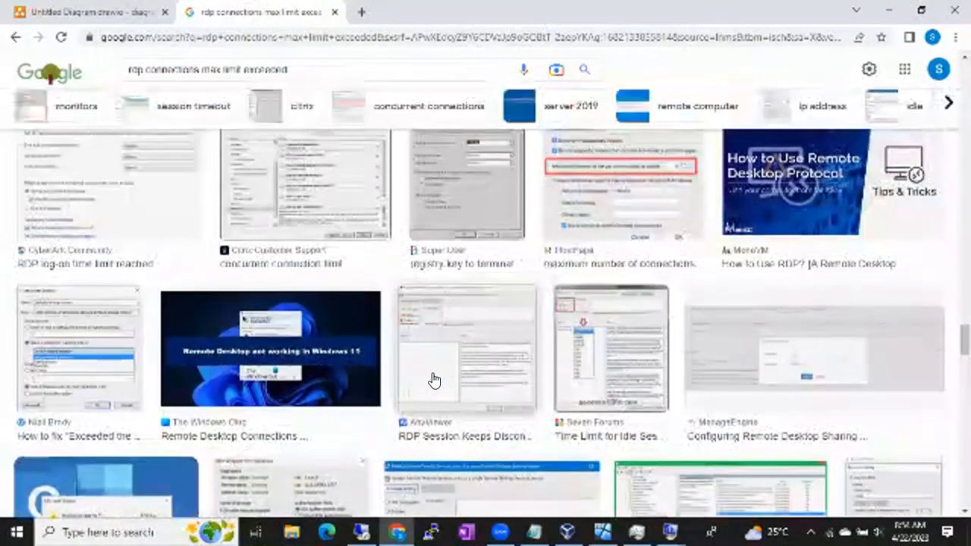
pyautogui.scroll(-10, 434, 379)
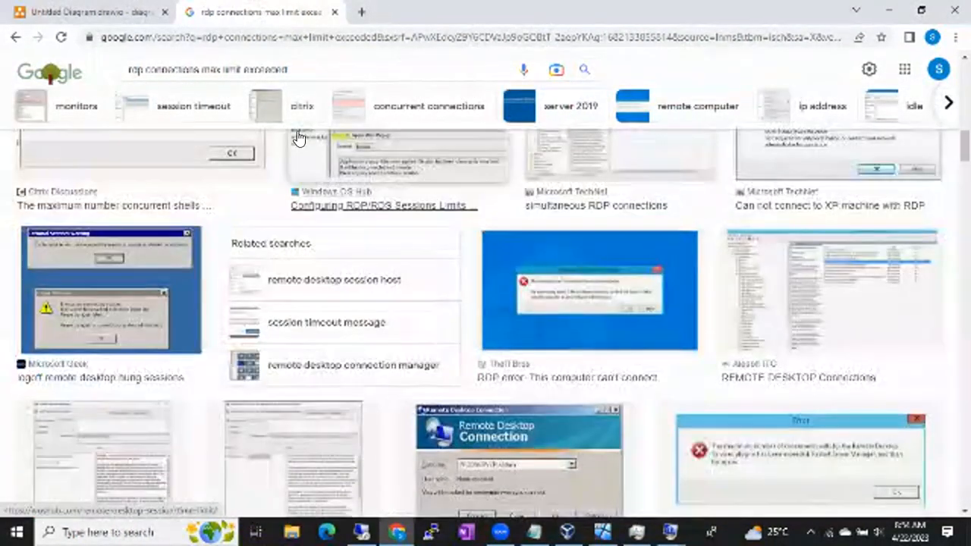
# - Search the images for "users are already connnected to the rdp" and preview the Super User picture about preventing Remote Desktop from kicking the current user
pyautogui.moveTo(292, 69); pyautogui.dragTo(61, 68)
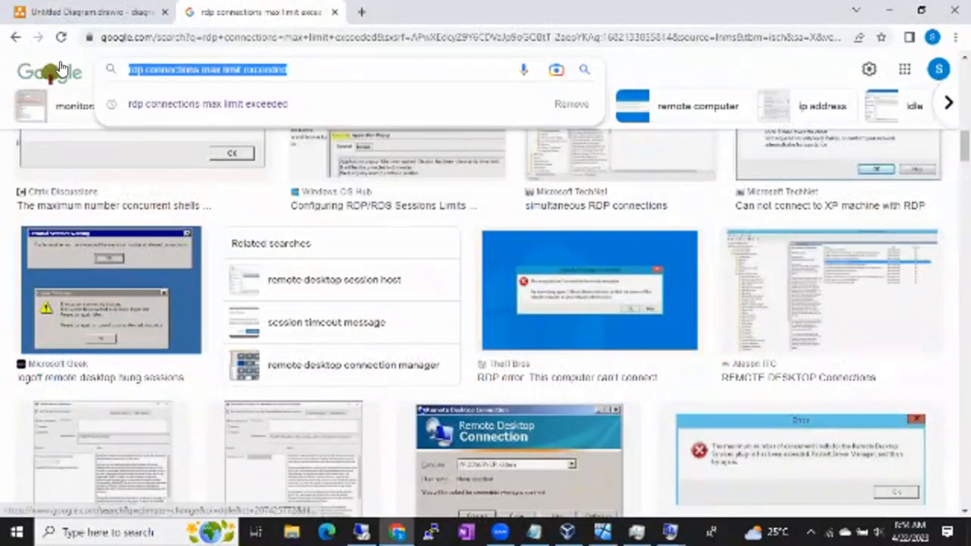
pyautogui.write('users are already connected to the rdp')
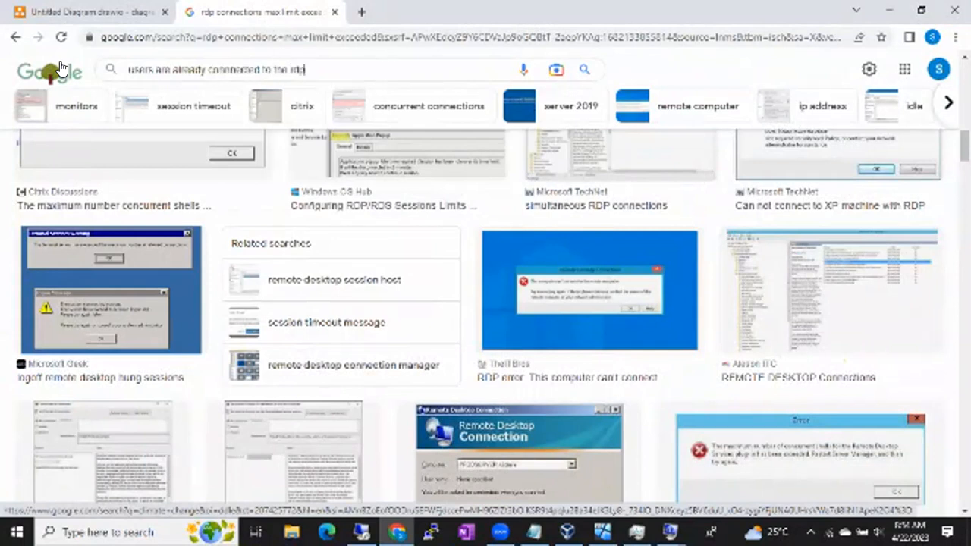
pyautogui.press('Return')
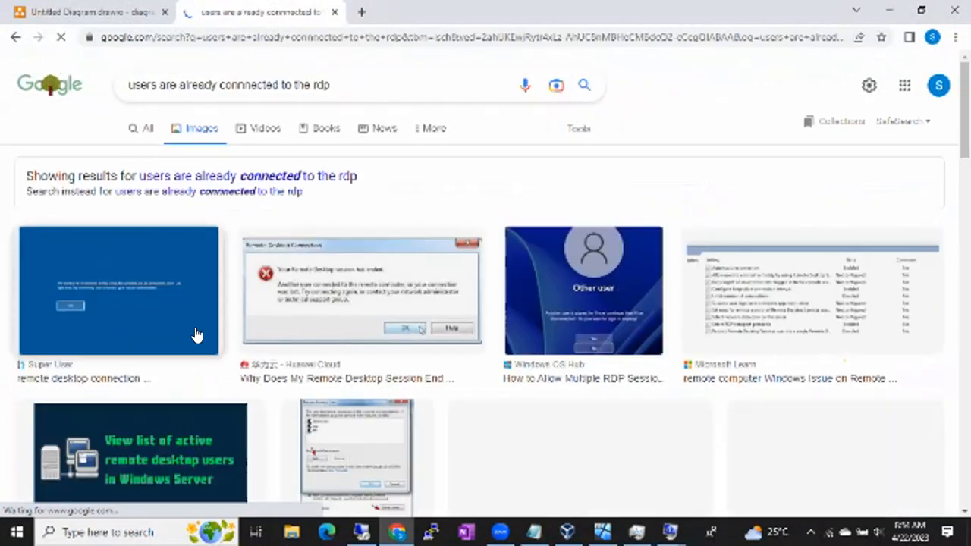
pyautogui.scroll(-3, 341, 372)
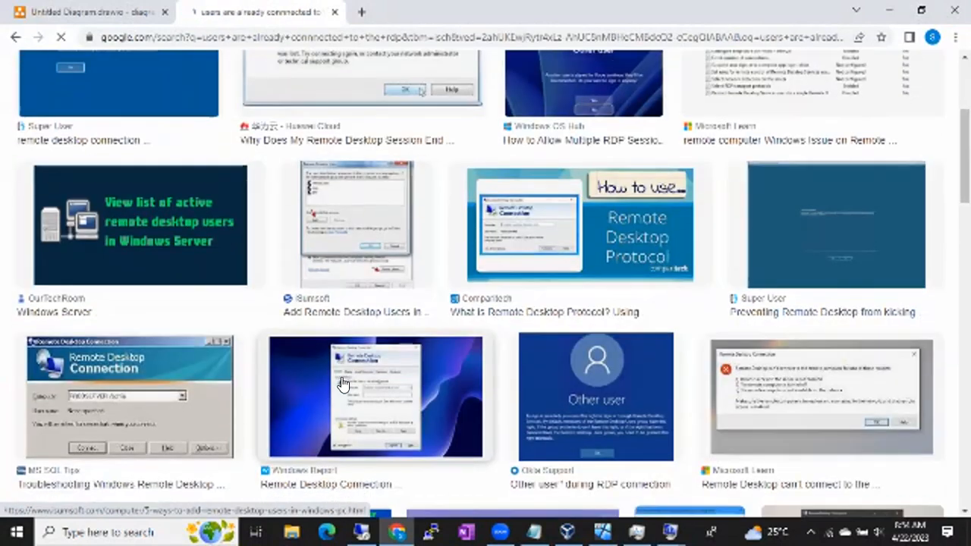
pyautogui.click(864, 232)
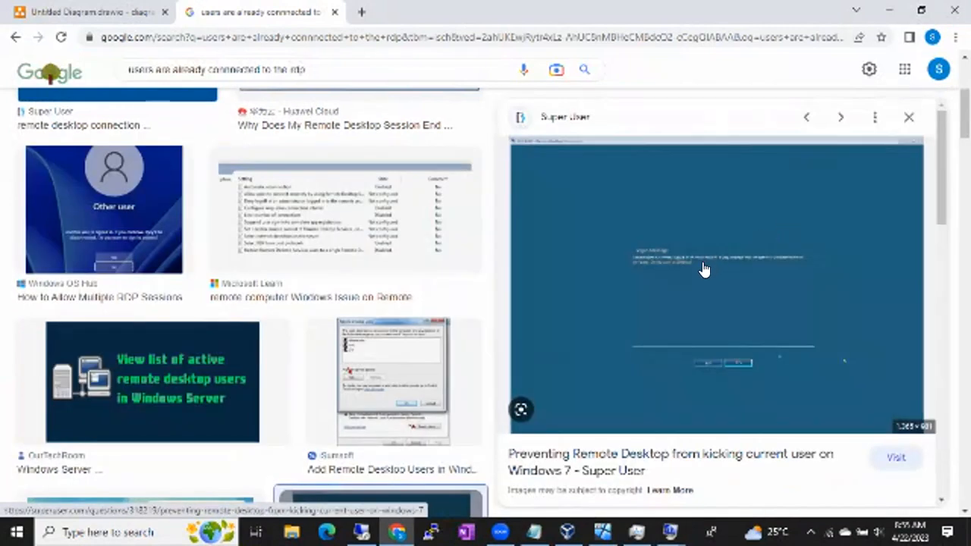
# - Look through more image results for a readable logon message and preview the DeployHappiness "Multiple Remote Desktop Sessions" picture
pyautogui.scroll(-5, 294, 320)
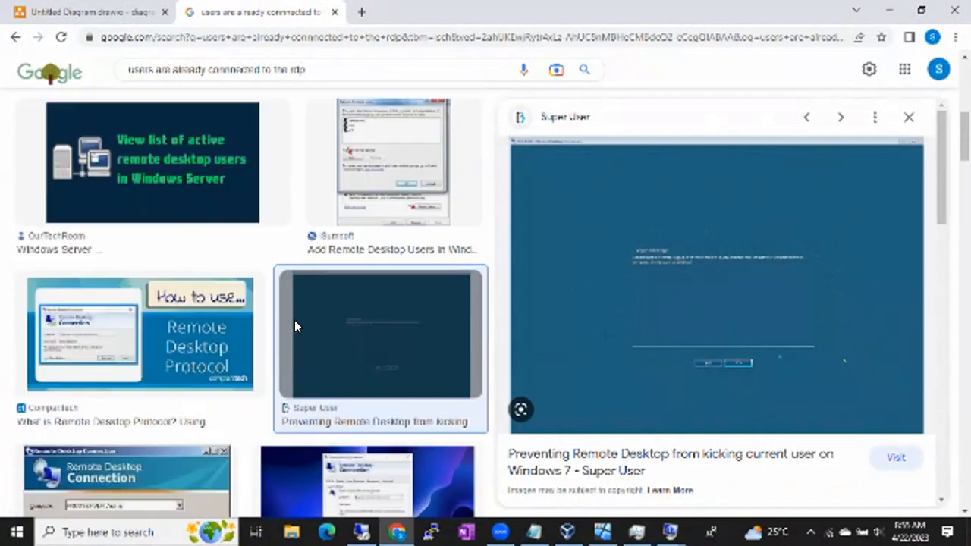
pyautogui.scroll(-3, 296, 327)
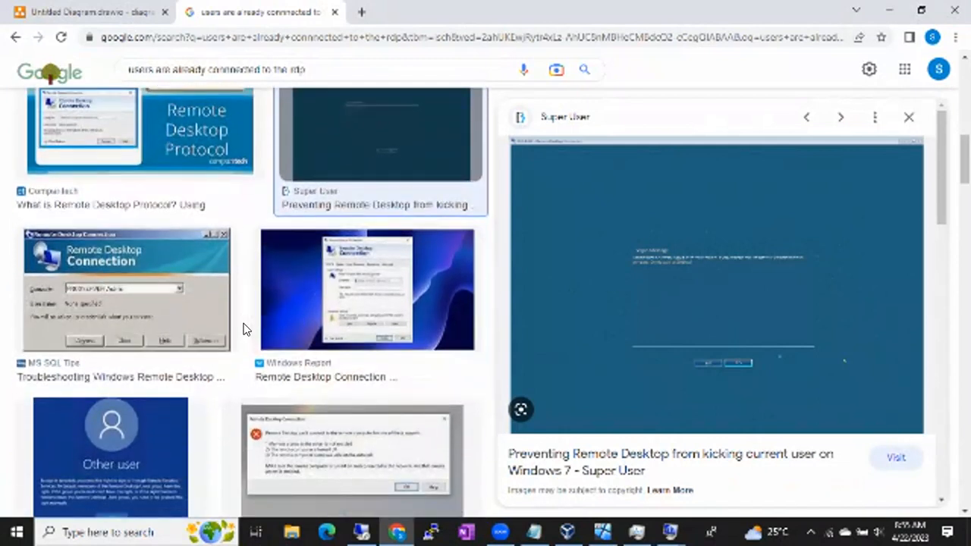
pyautogui.scroll(-12, 215, 287)
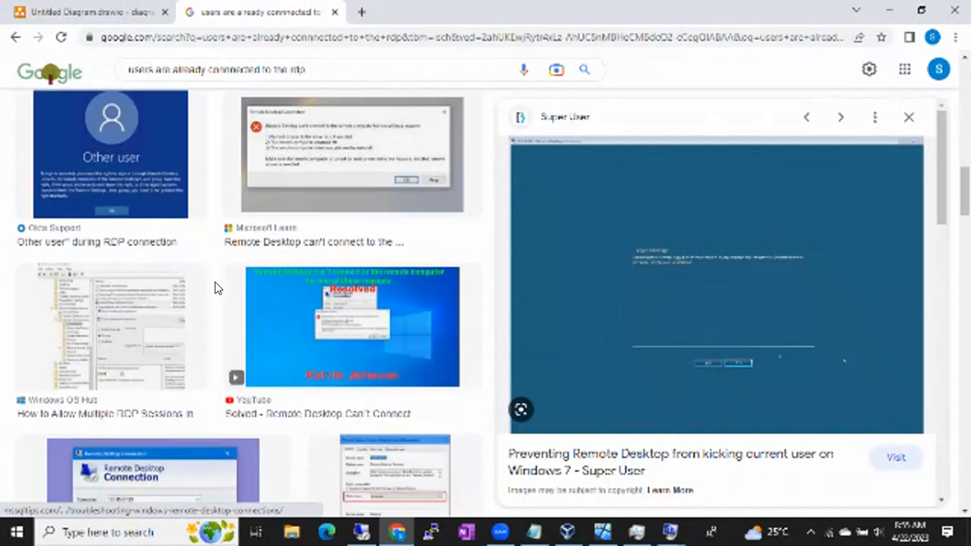
pyautogui.scroll(-6, 215, 286)
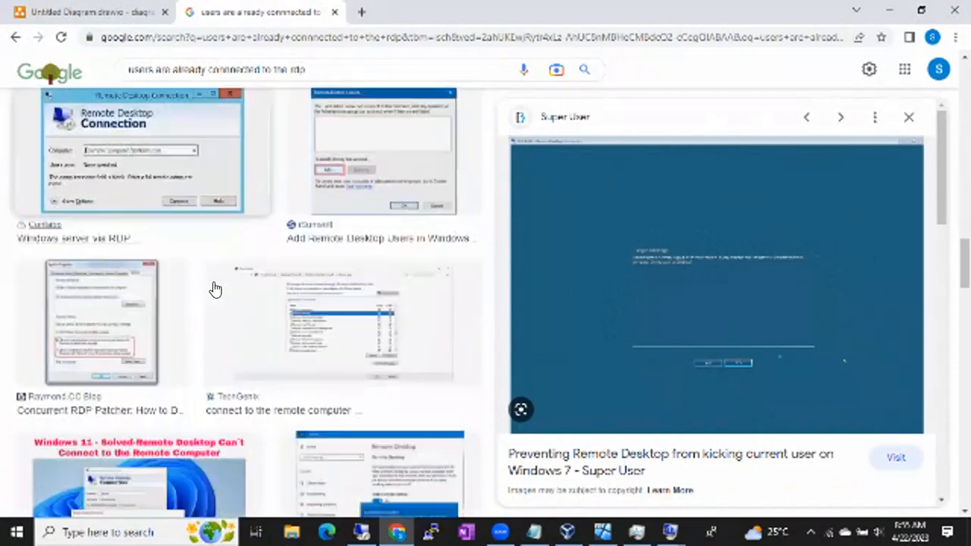
pyautogui.scroll(-4, 214, 287)
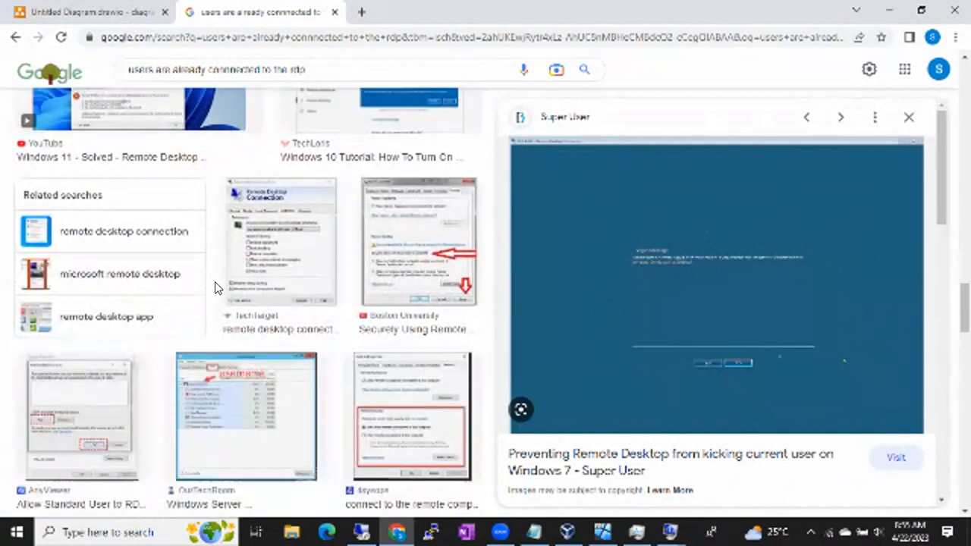
pyautogui.scroll(-11, 215, 286)
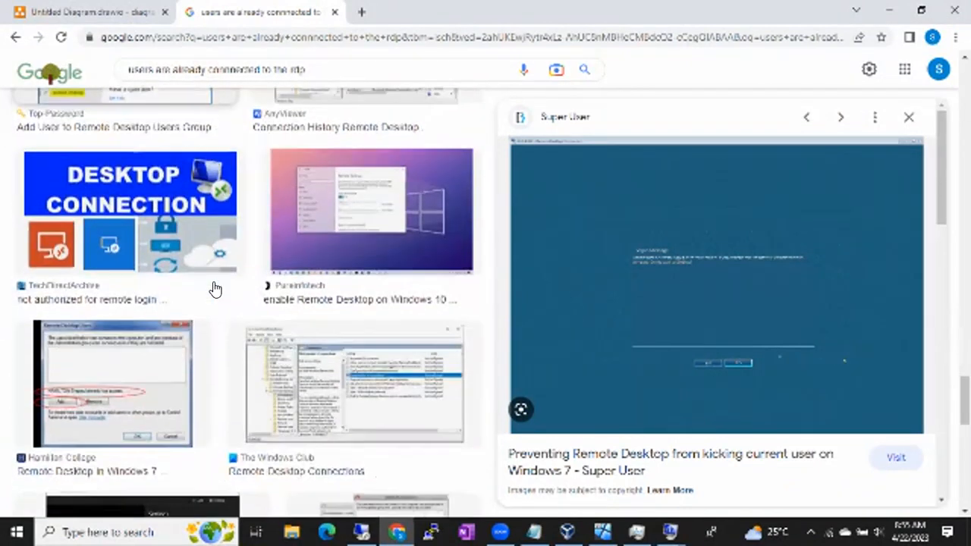
pyautogui.scroll(-1, 215, 286)
pyautogui.scroll(-7, 215, 287)
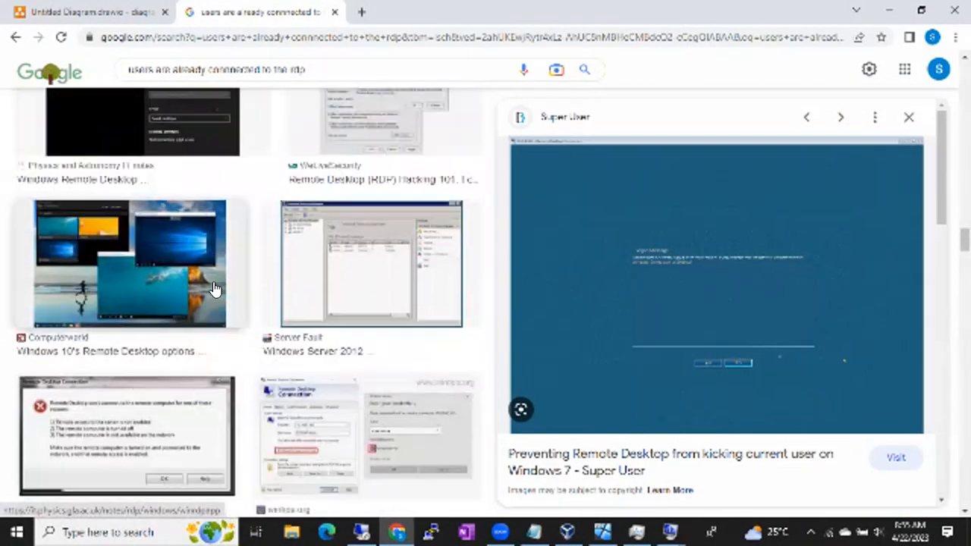
pyautogui.scroll(-3, 215, 287)
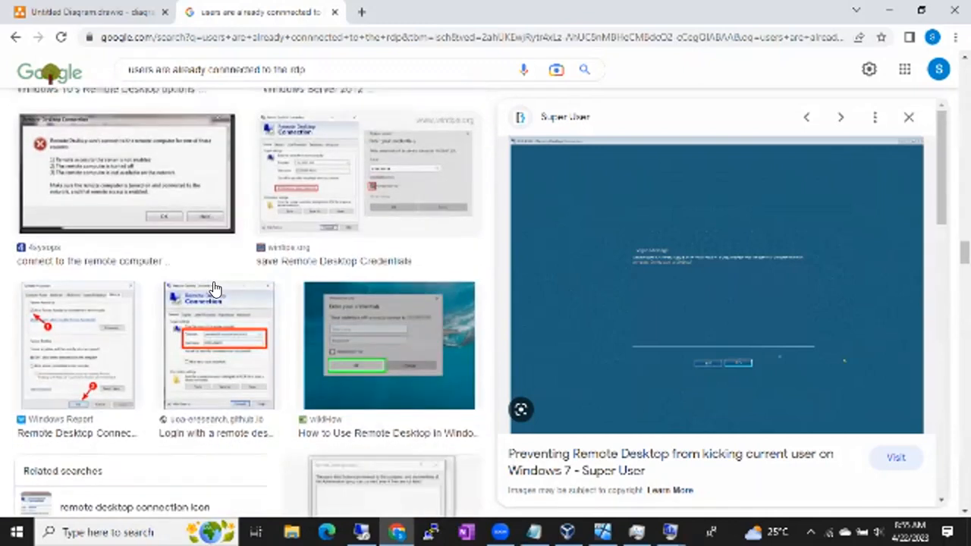
pyautogui.scroll(-4, 215, 286)
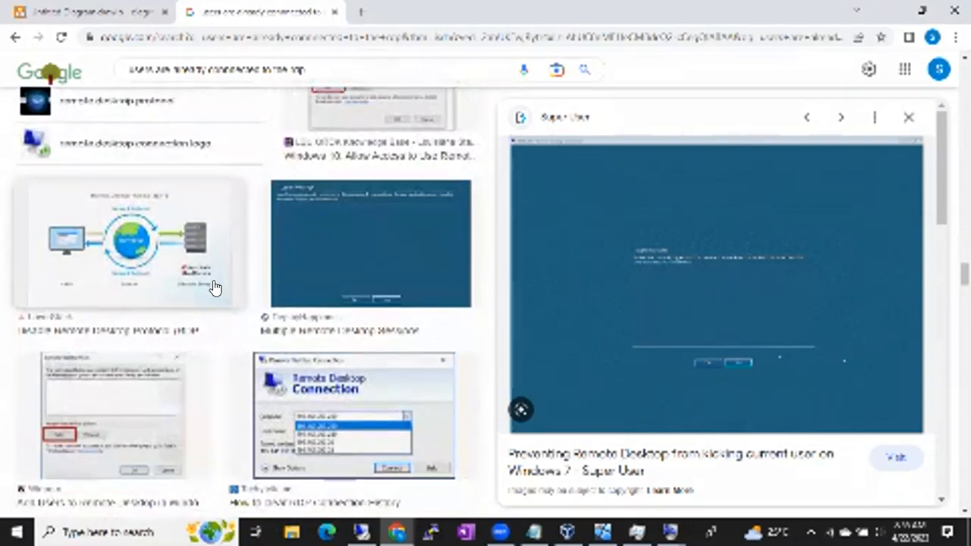
pyautogui.click(303, 244)
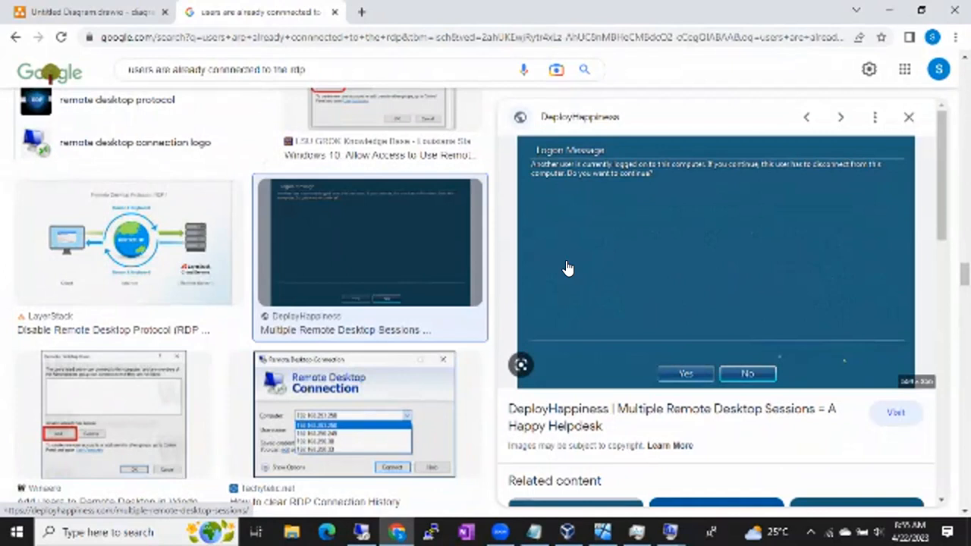
# - Preview the Tachytelic.net picture on clearing RDP connection history, and return to the DeployHappiness logon message
pyautogui.click(535, 22)
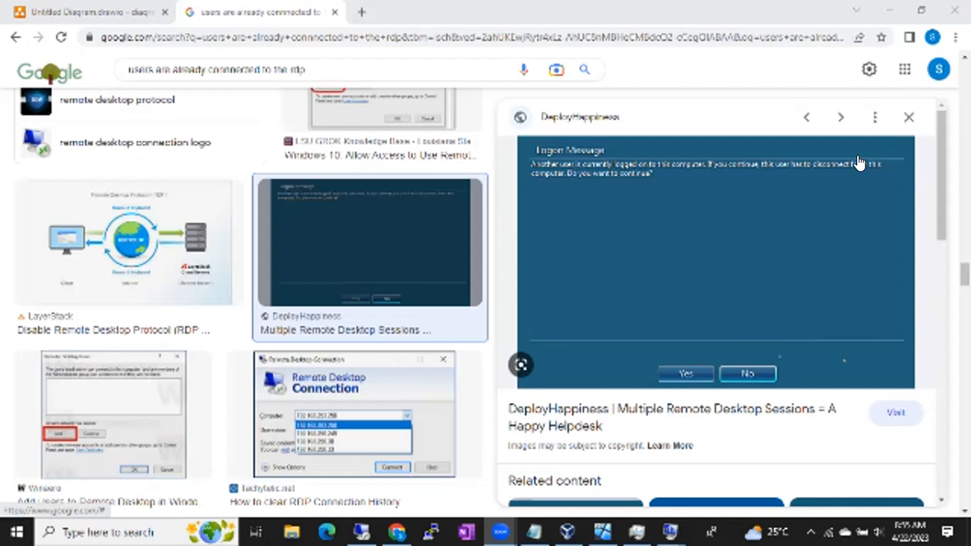
pyautogui.click(326, 417)
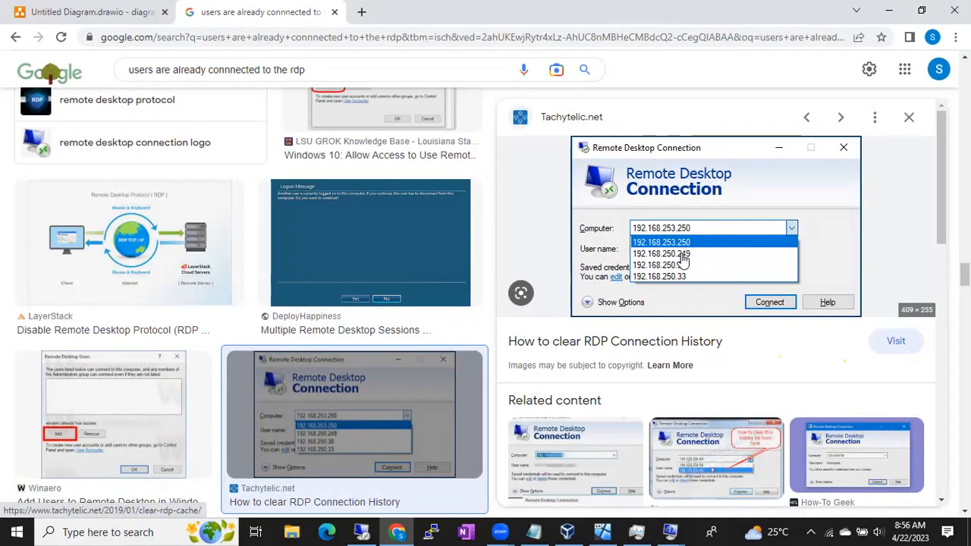
pyautogui.click(402, 244)
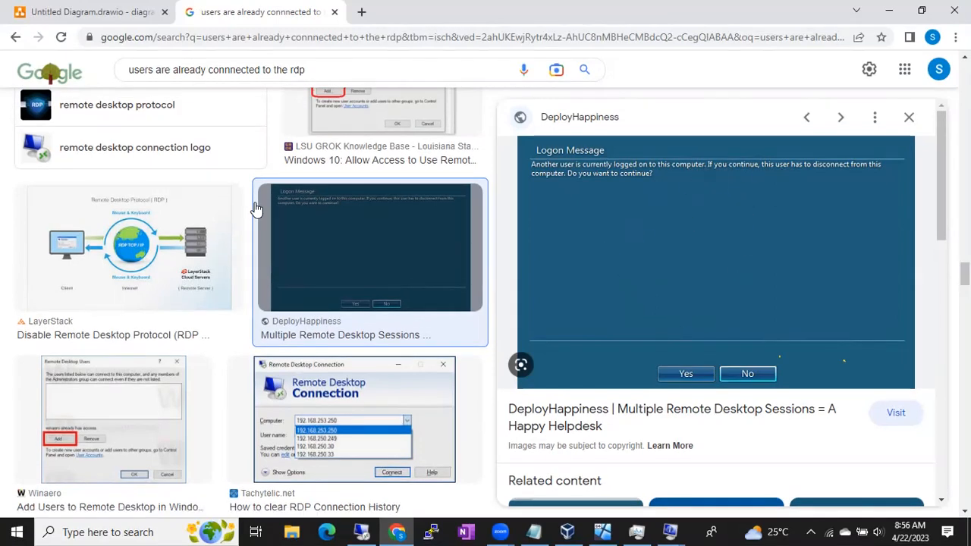
# - Search the images for "another user is currently logged onto this computer if you continue this user has to disconnect" and look through the results
pyautogui.scroll(-6, 258, 205)
pyautogui.click(311, 69)
pyautogui.write('a')
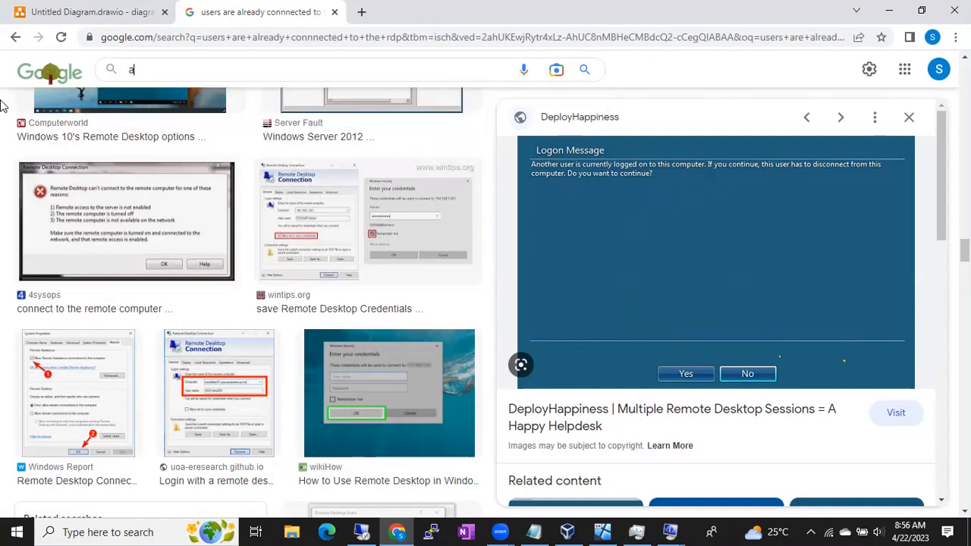
pyautogui.write('nother user is cu')
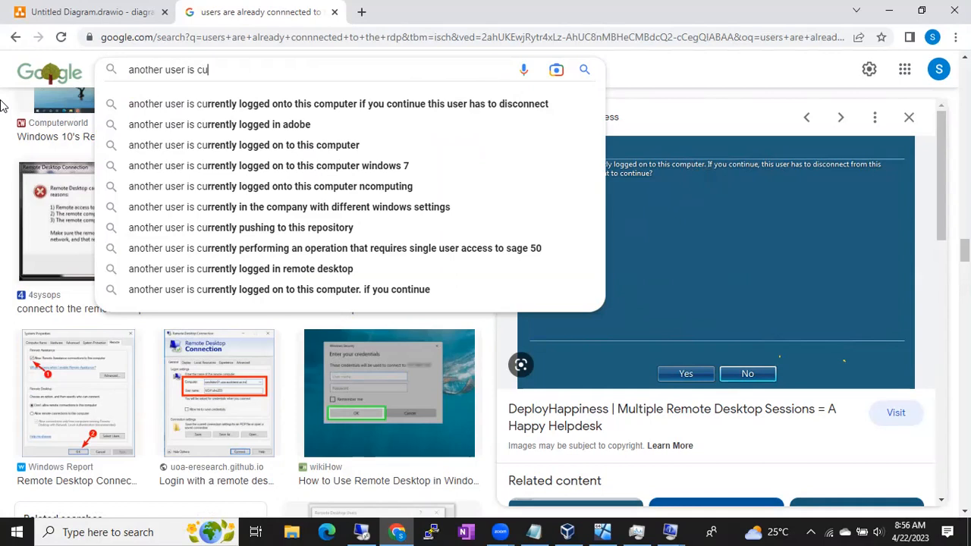
pyautogui.press('Down')
pyautogui.press('Return')
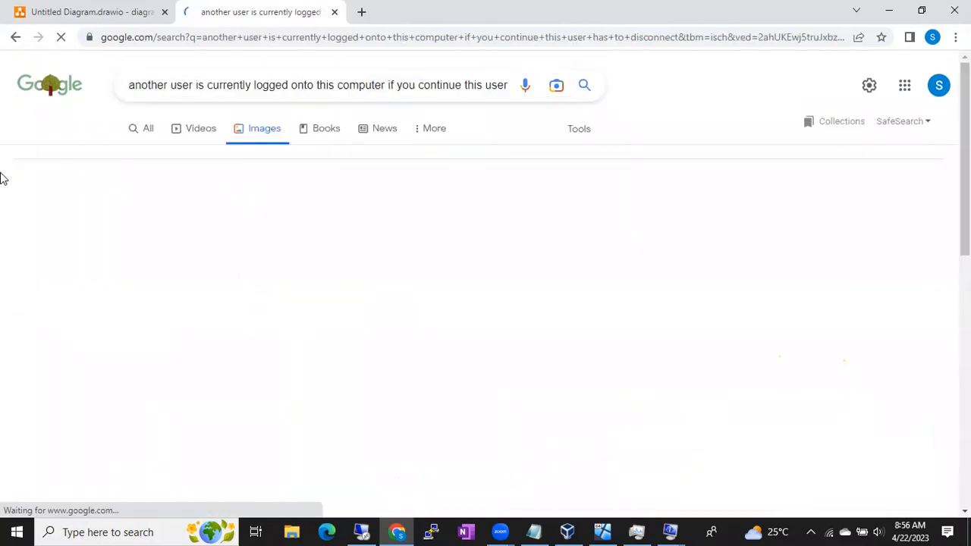
pyautogui.scroll(-5, 112, 274)
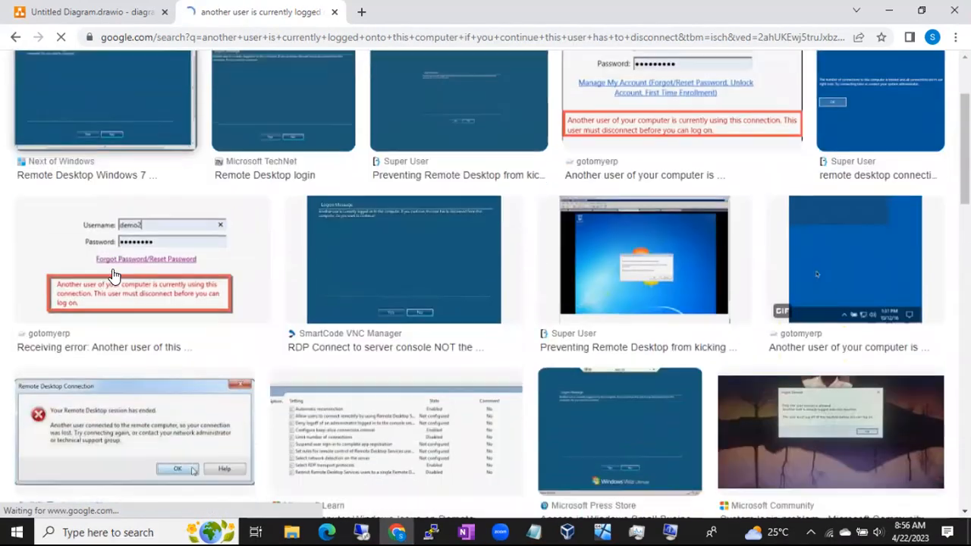
pyautogui.scroll(-2, 112, 275)
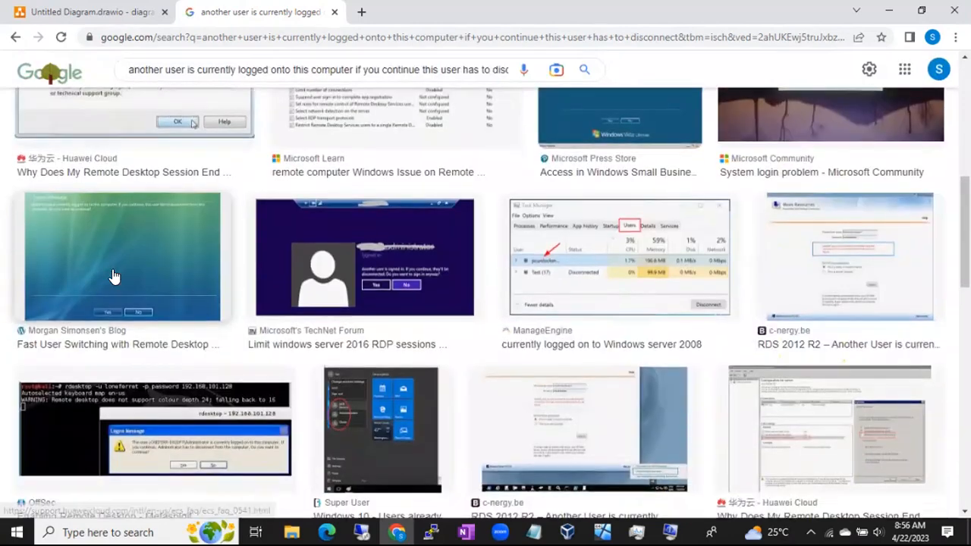
pyautogui.scroll(-5, 173, 269)
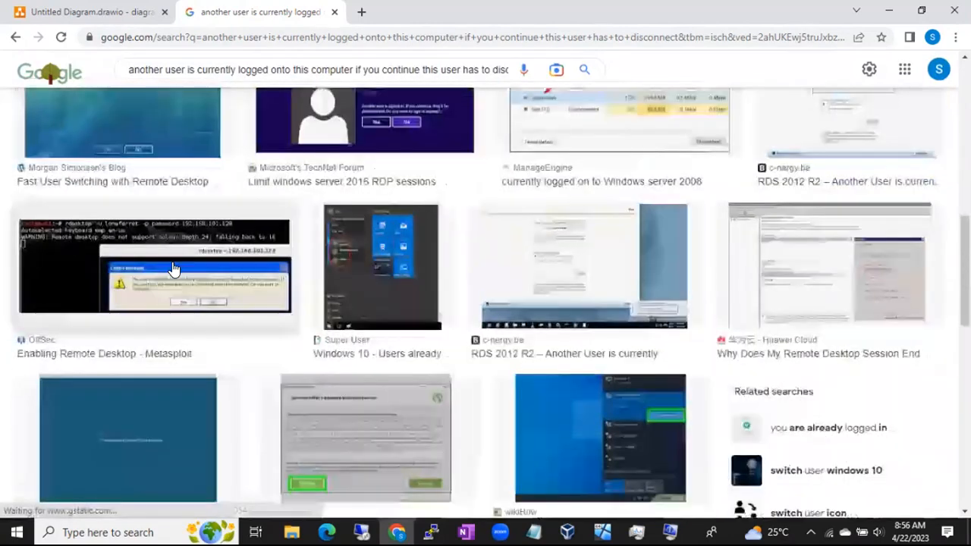
pyautogui.scroll(-5, 172, 262)
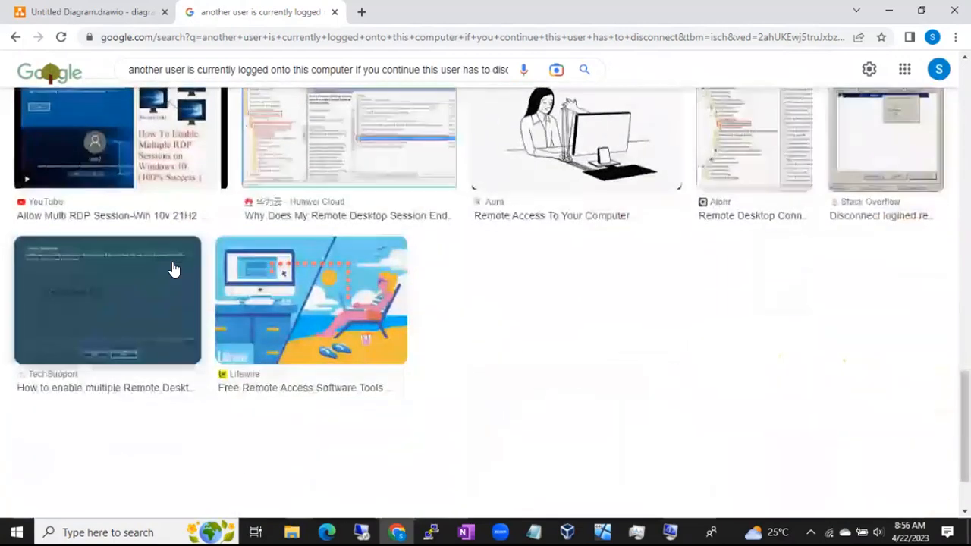
pyautogui.scroll(10, 173, 267)
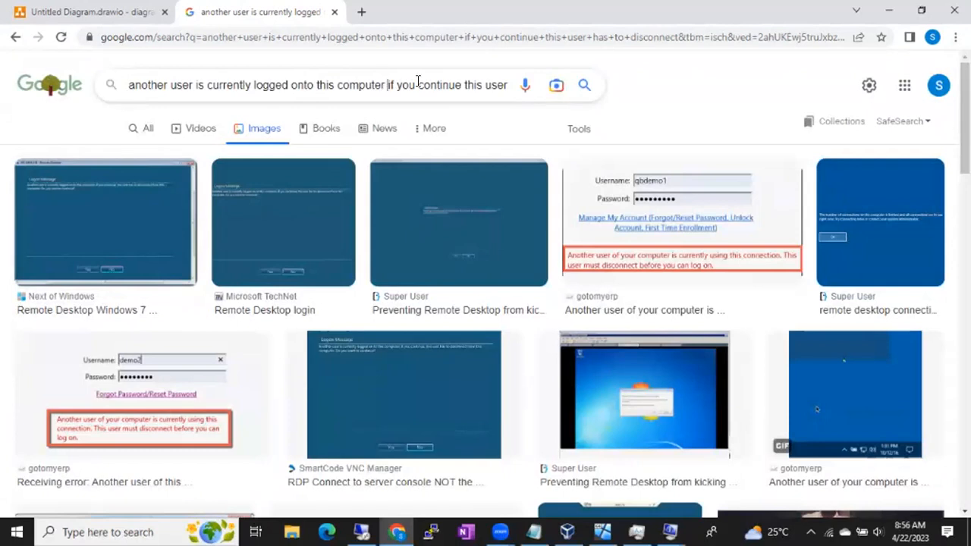
# - Shorten the image search to "another user is currently logged onto this computer" and preview the ManageEngine picture on logging on to a domain controller
pyautogui.moveTo(386, 85); pyautogui.dragTo(665, 92)
pyautogui.press('BackSpace')
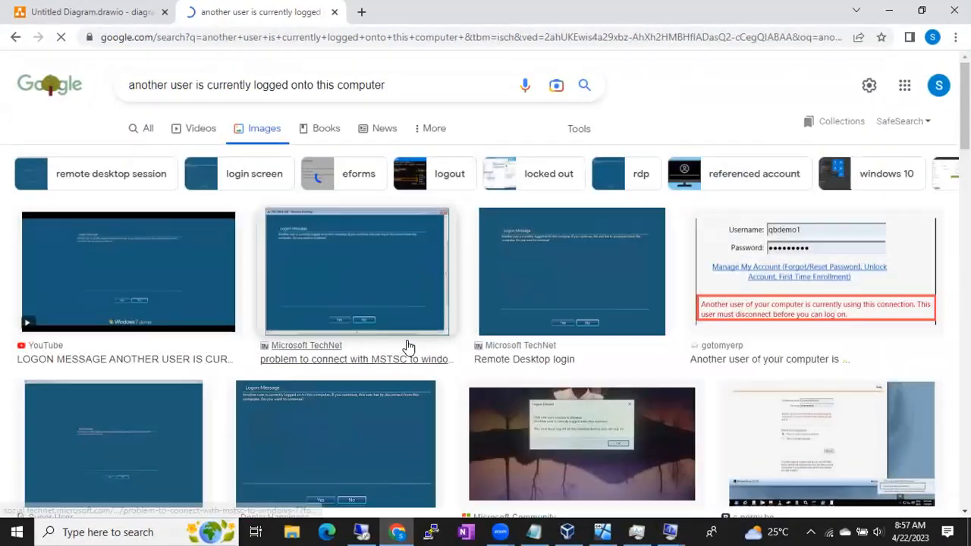
pyautogui.scroll(-4, 406, 346)
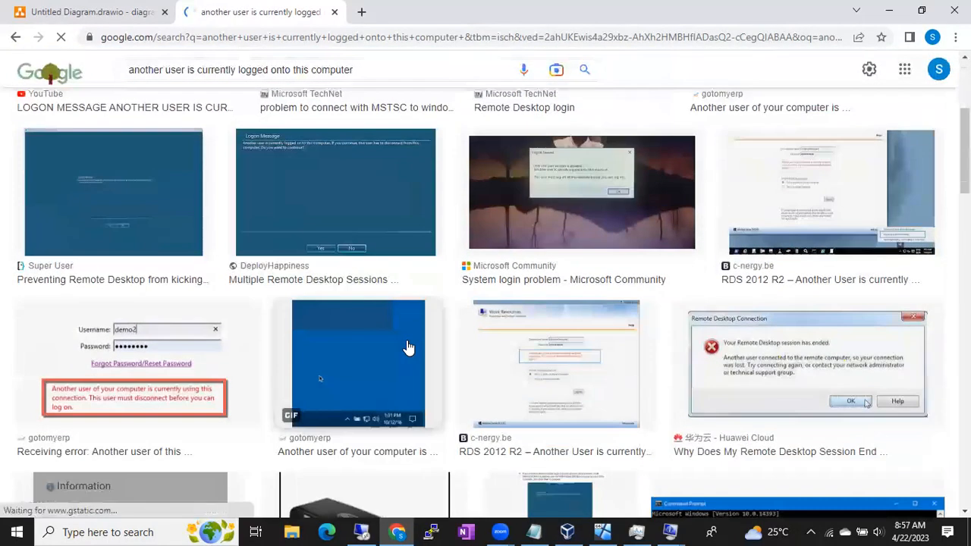
pyautogui.scroll(-5, 408, 348)
pyautogui.scroll(-8, 408, 345)
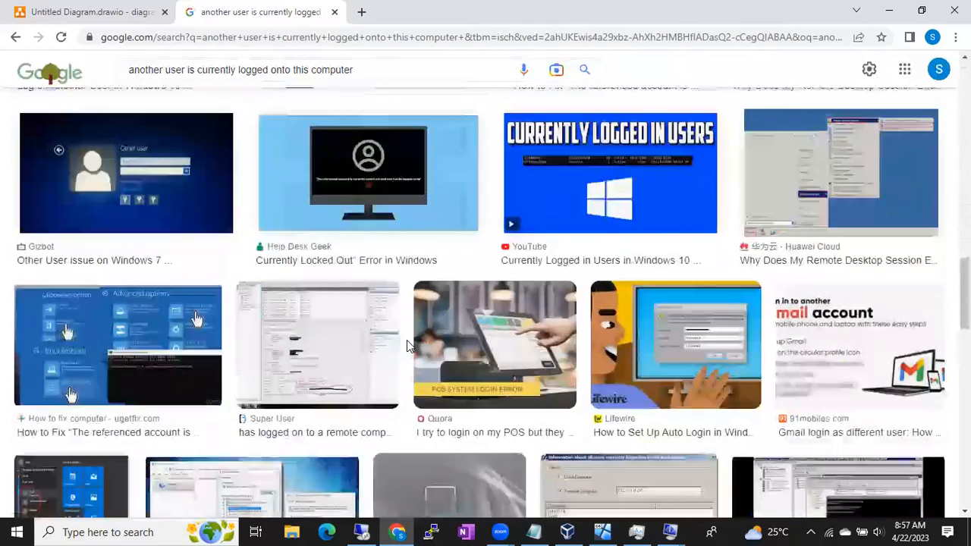
pyautogui.scroll(-4, 406, 345)
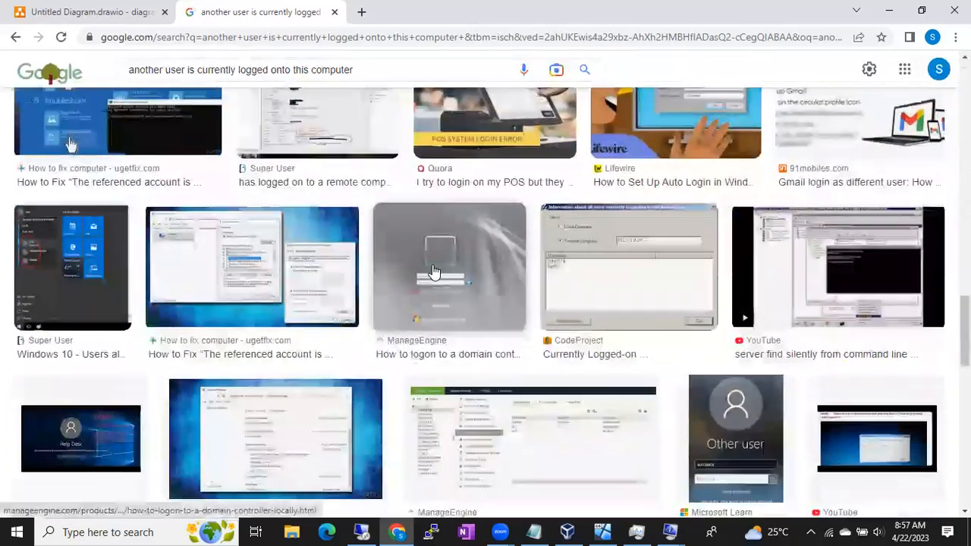
pyautogui.click(433, 272)
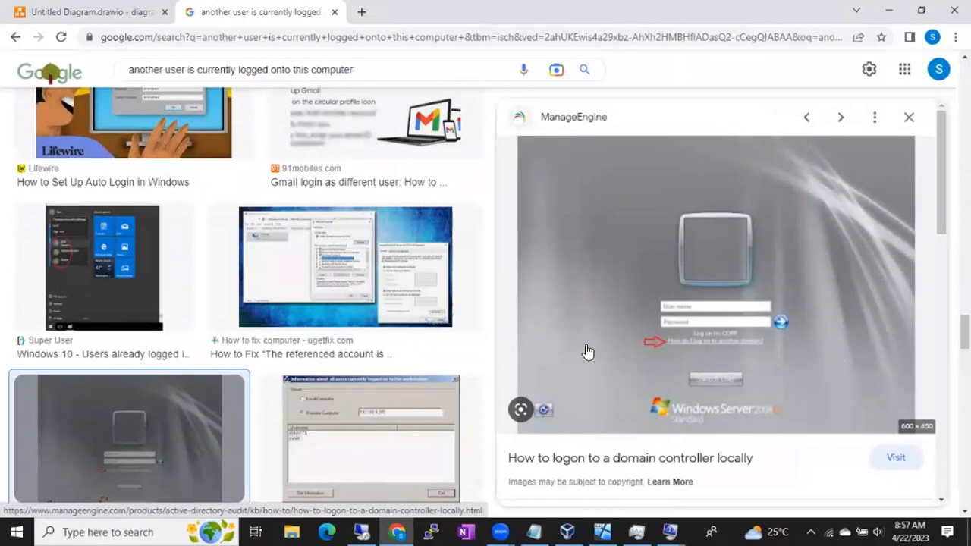
# - Look through the remaining image results for a clearer Remote Desktop message about another logged-on user
pyautogui.scroll(-9, 430, 385)
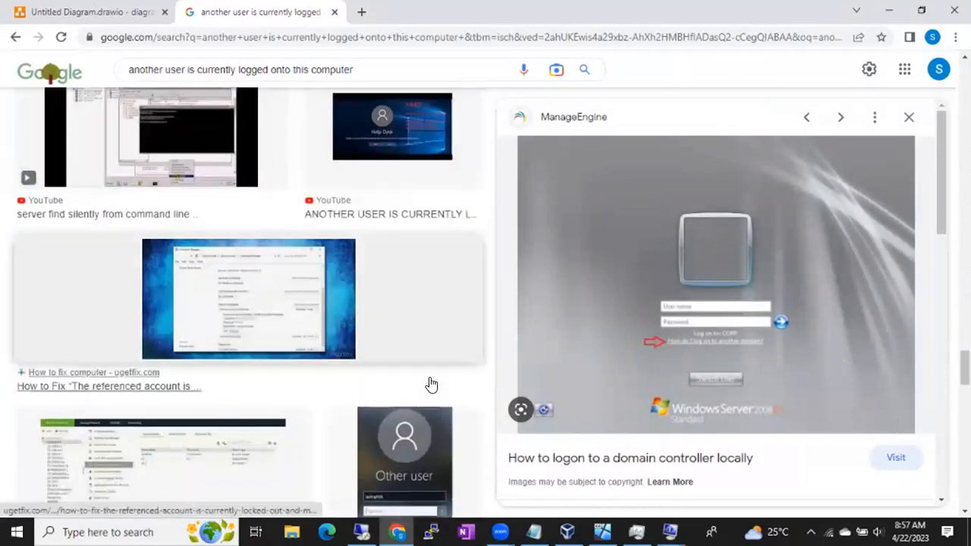
pyautogui.scroll(2, 430, 384)
pyautogui.scroll(-9, 430, 384)
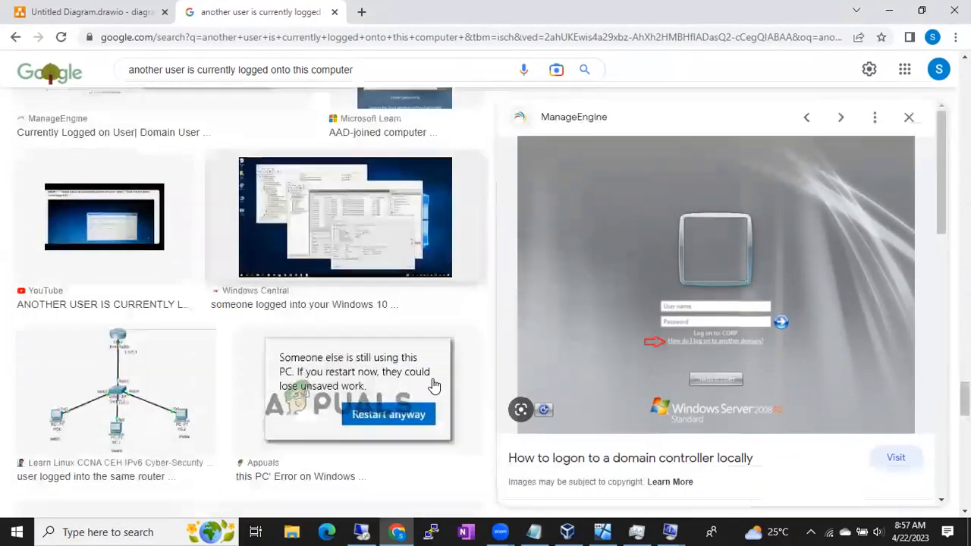
pyautogui.scroll(-6, 434, 386)
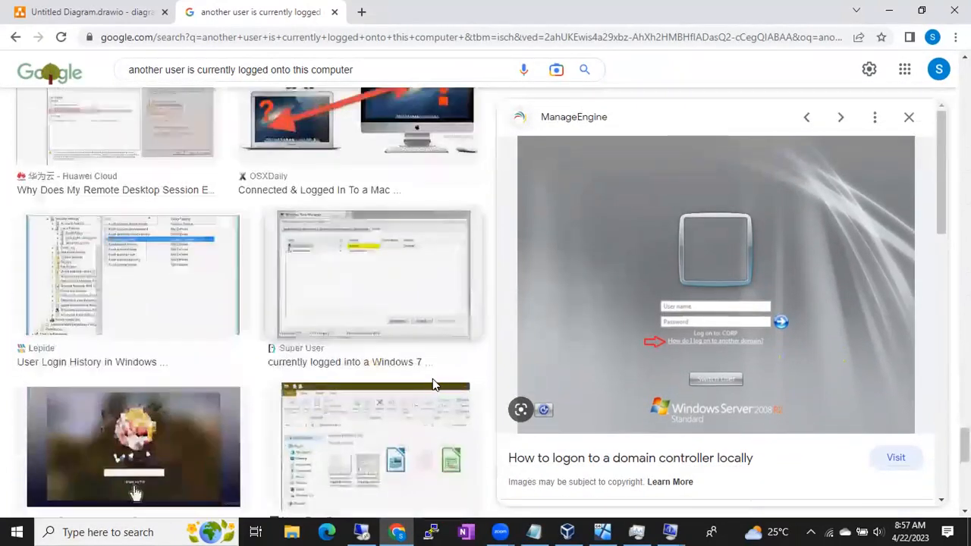
pyautogui.scroll(-5, 434, 386)
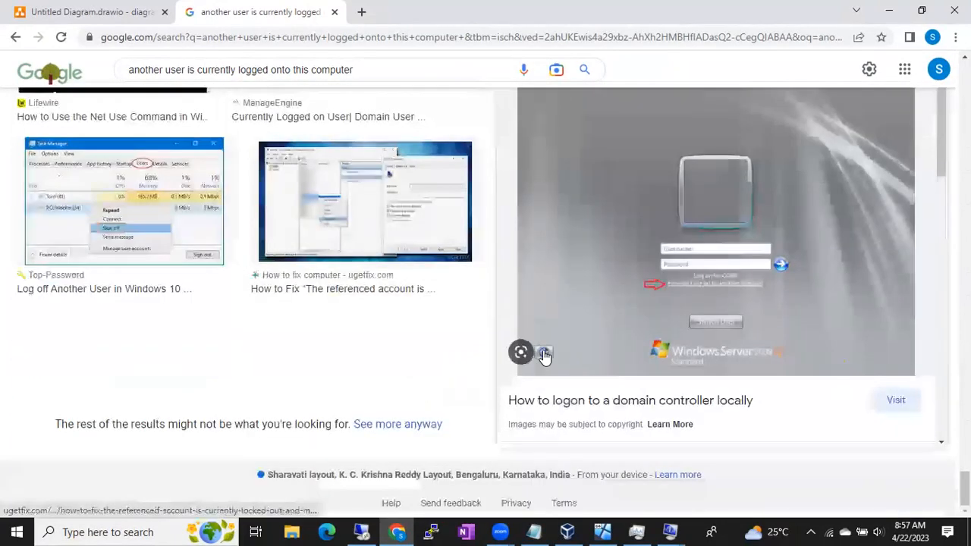
pyautogui.scroll(8, 736, 301)
pyautogui.scroll(10, 736, 301)
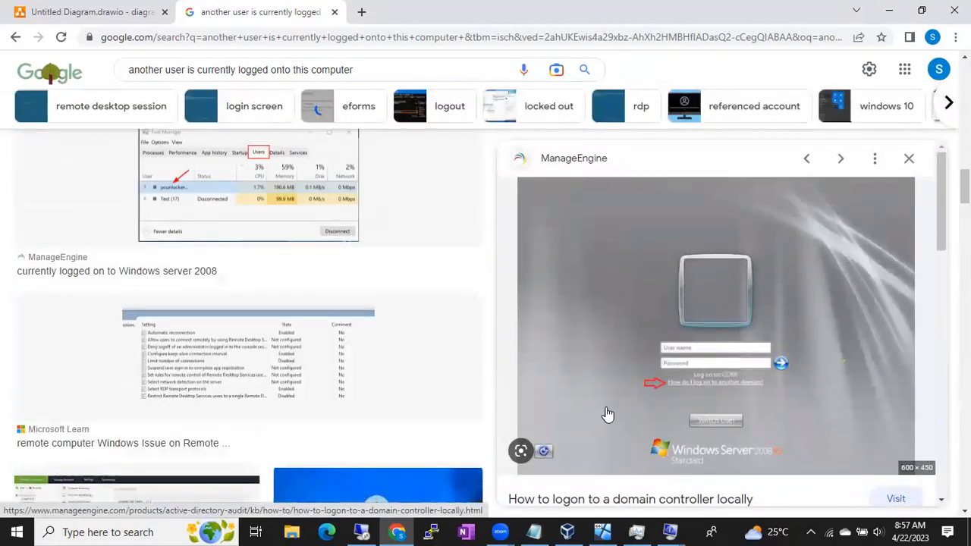
# - Switch to the Remote Desktop session on 192.168.137.45, close Server Manager and launch it again
pyautogui.click(363, 531)
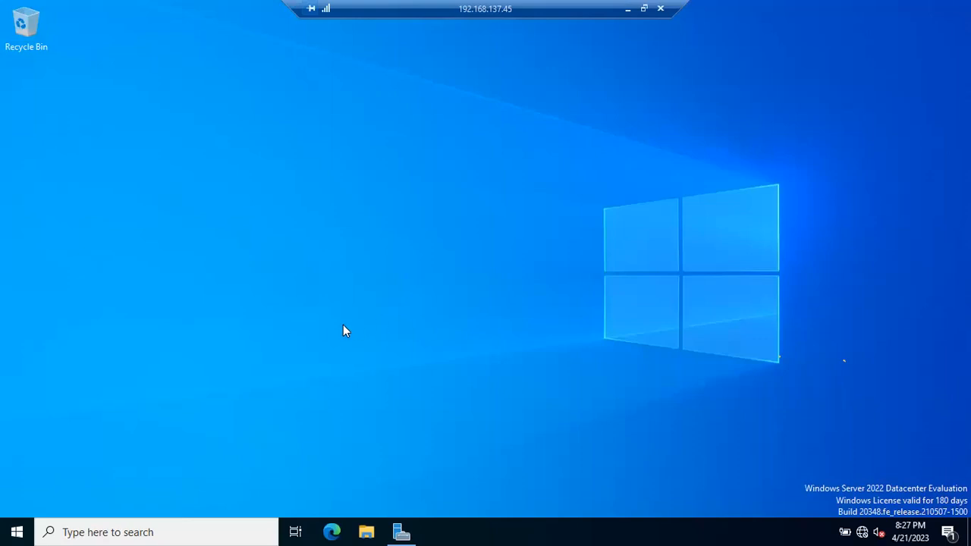
pyautogui.click(401, 531)
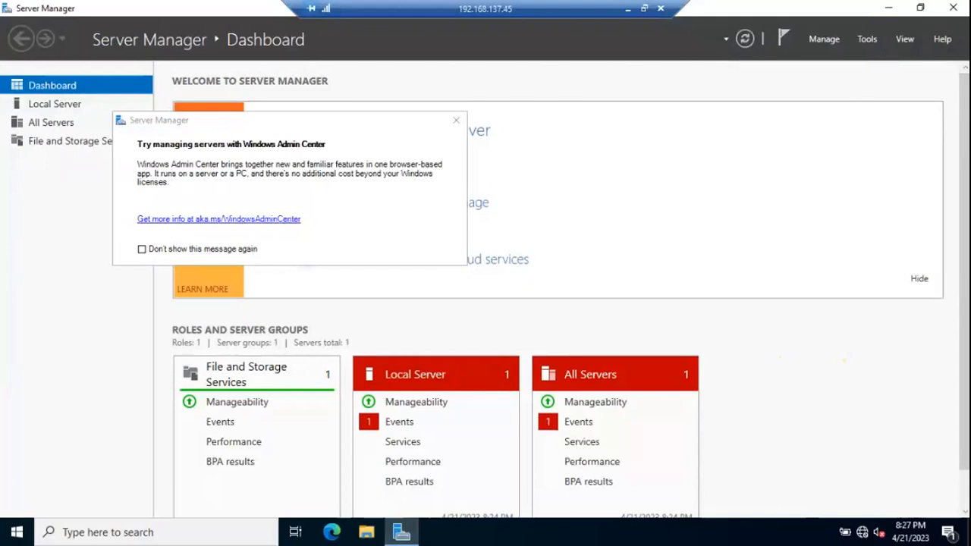
pyautogui.click(953, 8)
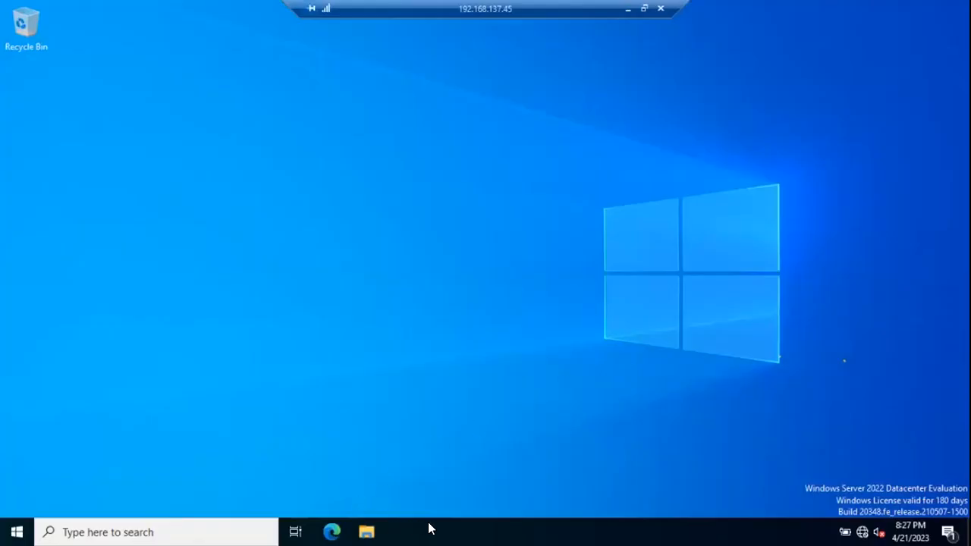
pyautogui.click(17, 530)
pyautogui.write('ser')
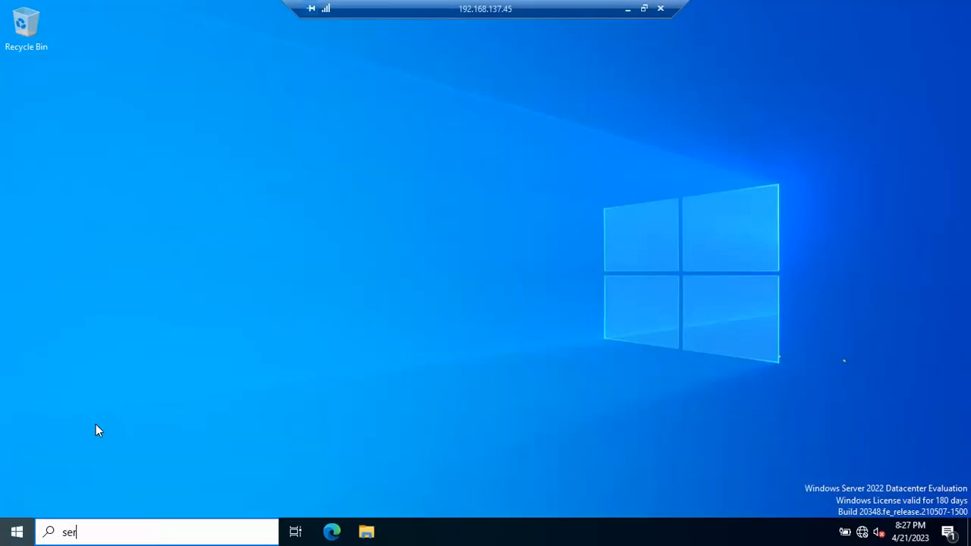
pyautogui.write('ver')
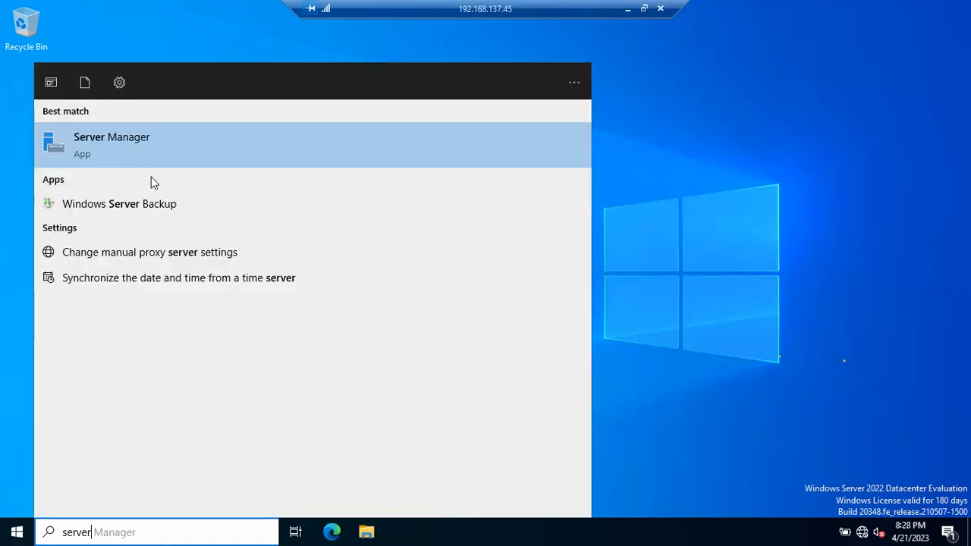
pyautogui.click(134, 156)
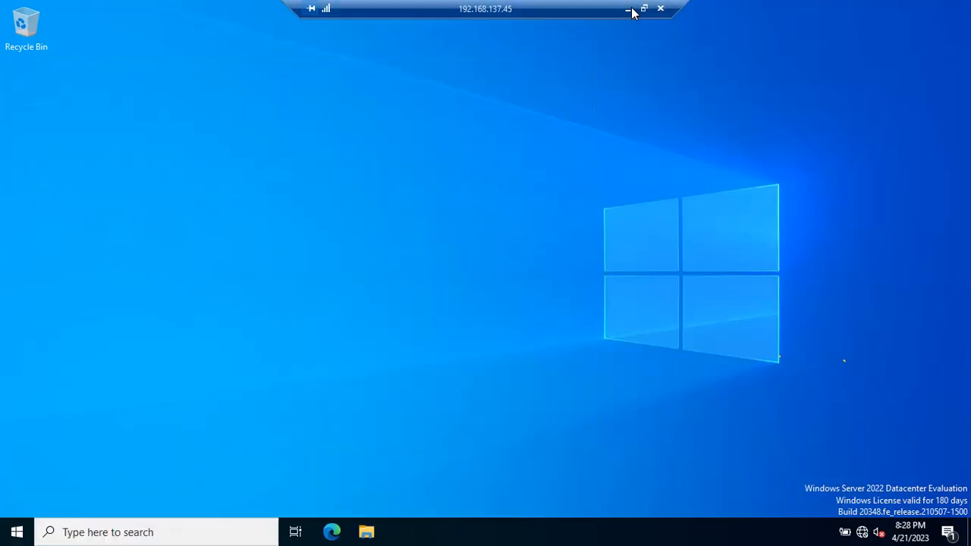
# - Bring up the Notepad notes on how many people can connect at a time, and return to the 192.168.137.45 session
pyautogui.click(629, 10)
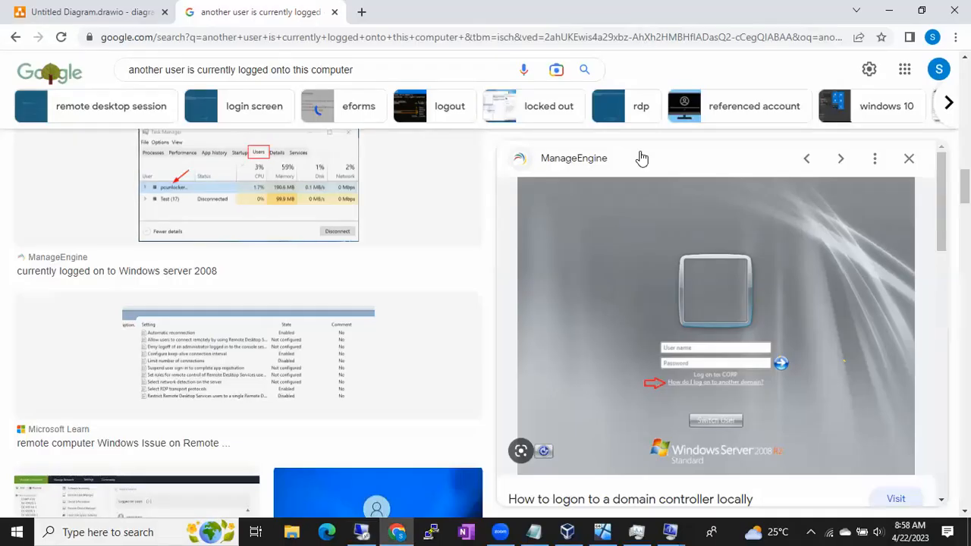
pyautogui.click(545, 532)
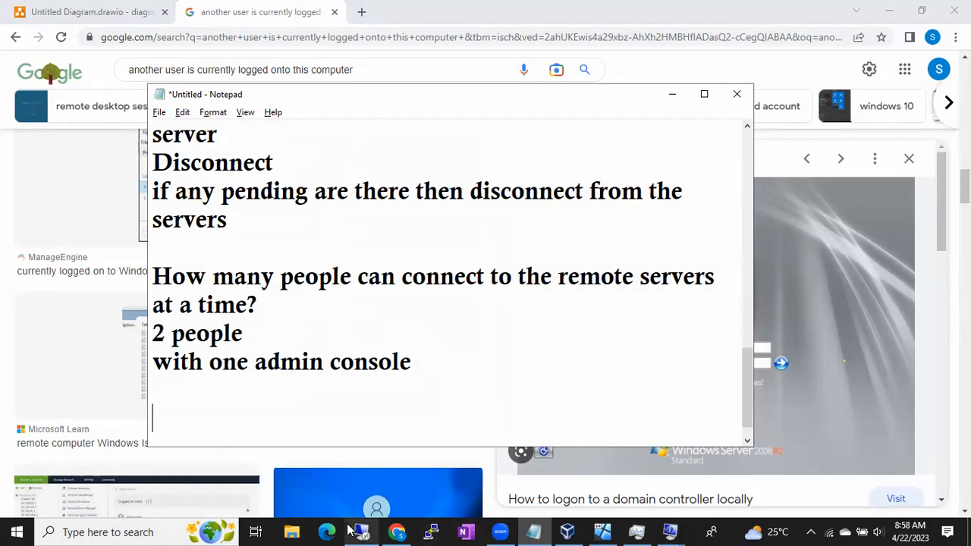
pyautogui.moveTo(354, 530)
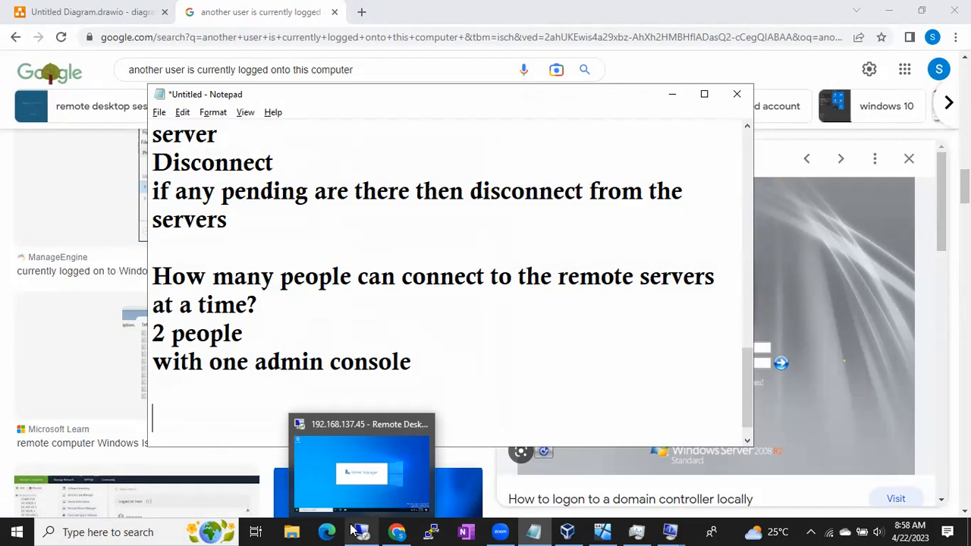
pyautogui.click(361, 466)
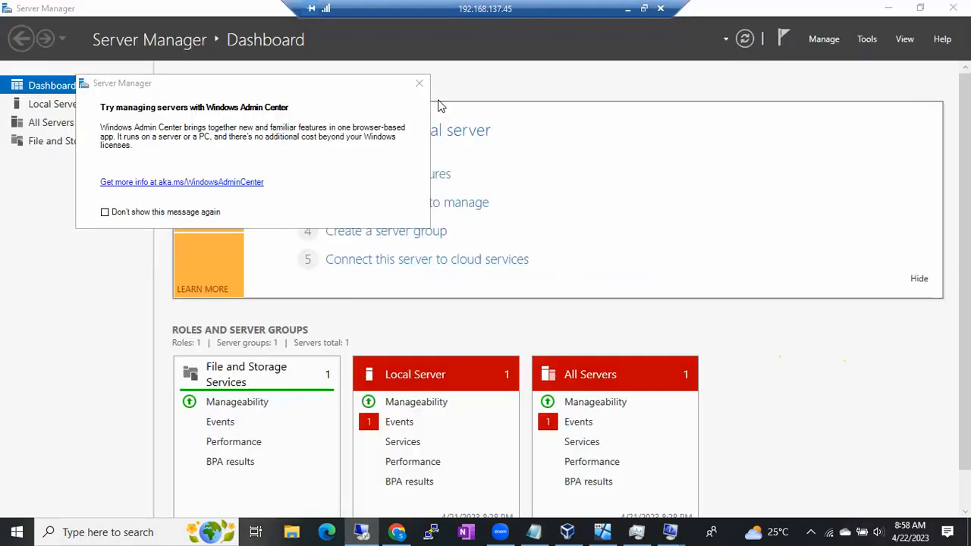
# - Dismiss the Windows Admin Center message and start adding roles and features with a role-based or feature-based installation on the default server
pyautogui.click(419, 83)
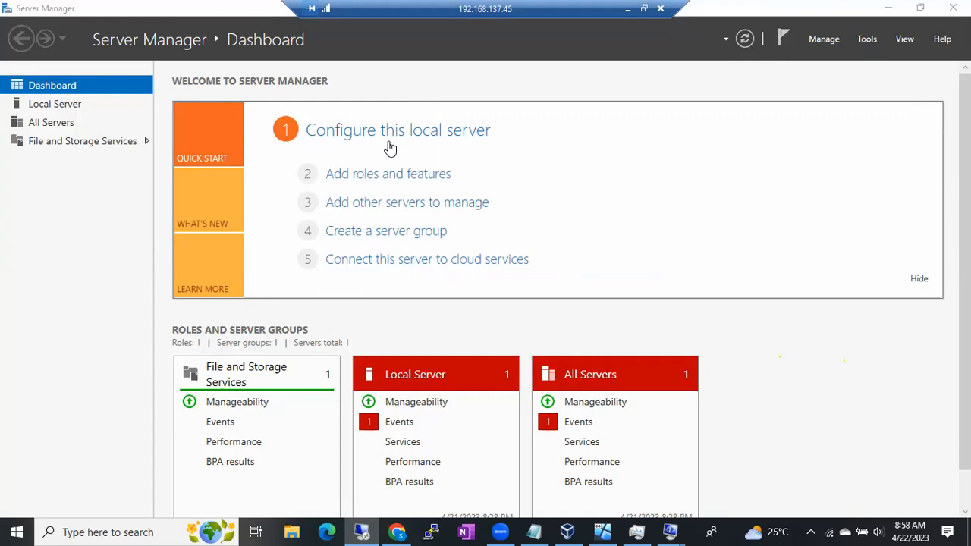
pyautogui.click(375, 176)
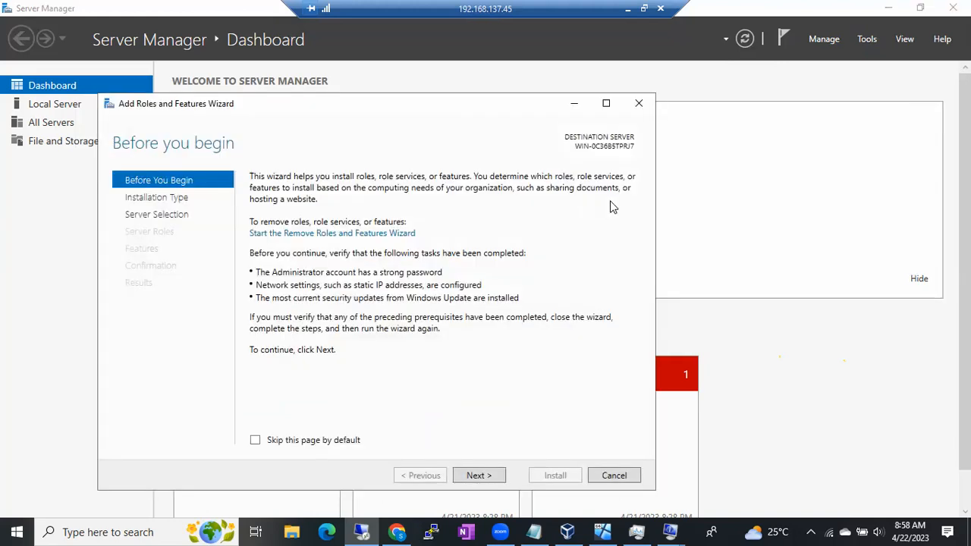
pyautogui.click(479, 475)
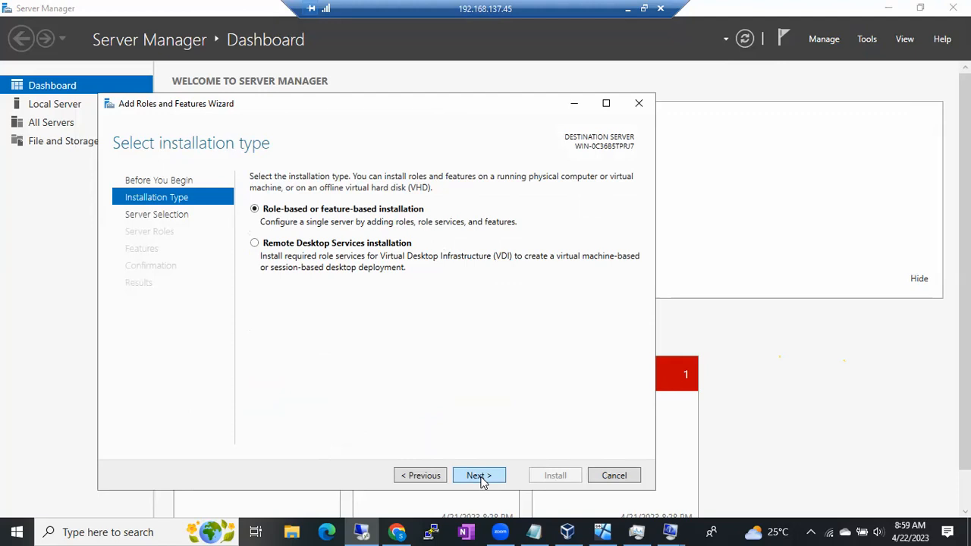
pyautogui.click(480, 478)
pyautogui.click(480, 476)
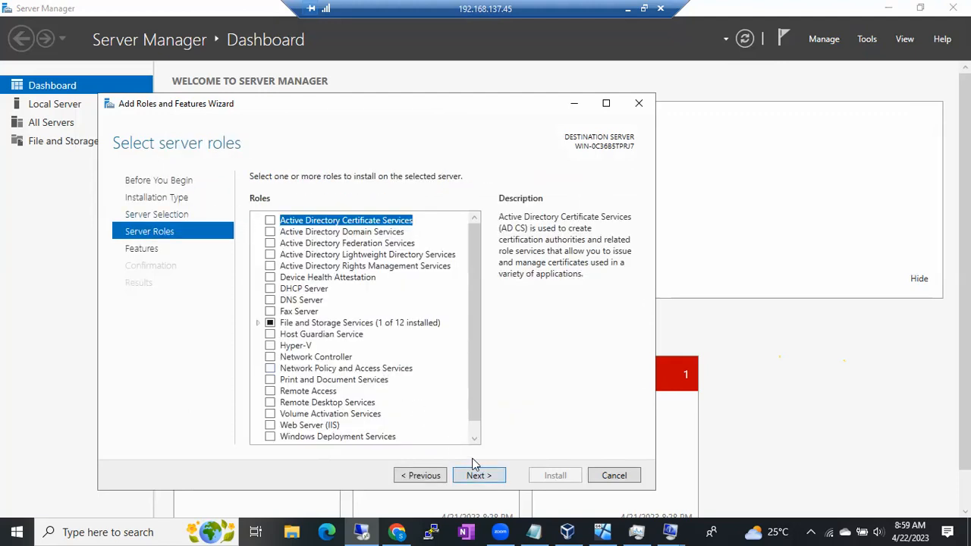
# - Leave the server roles as they are, select .NET Framework 3.5 Features and proceed to the installation confirmation
pyautogui.click(480, 476)
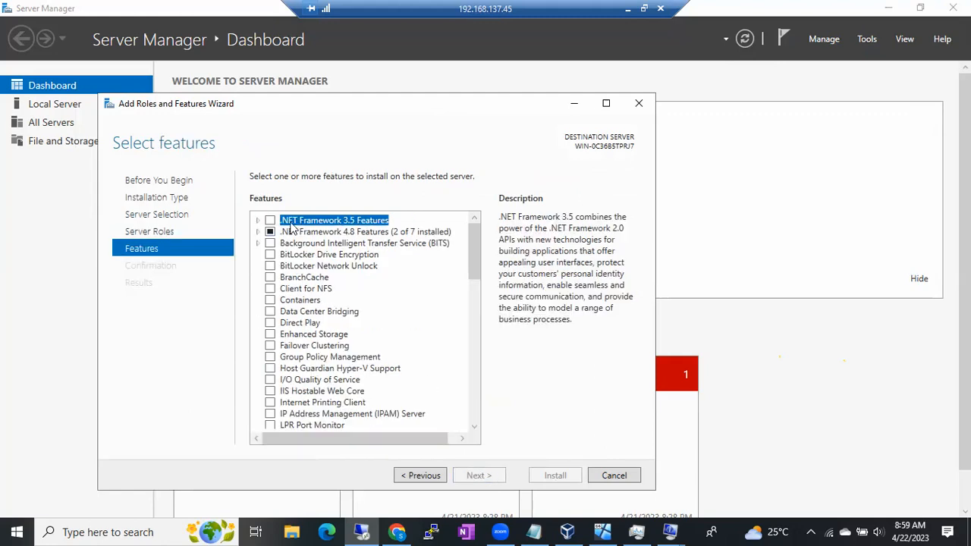
pyautogui.click(270, 220)
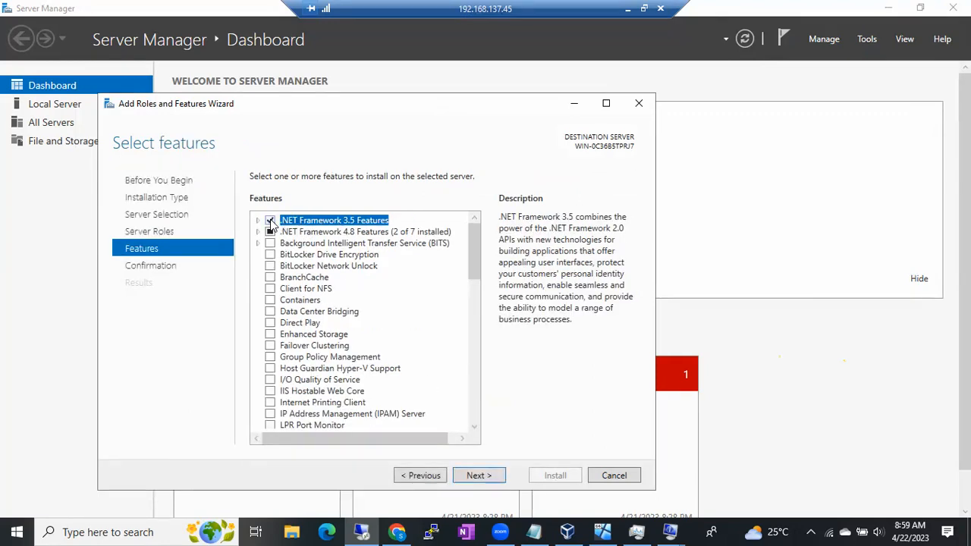
pyautogui.click(473, 479)
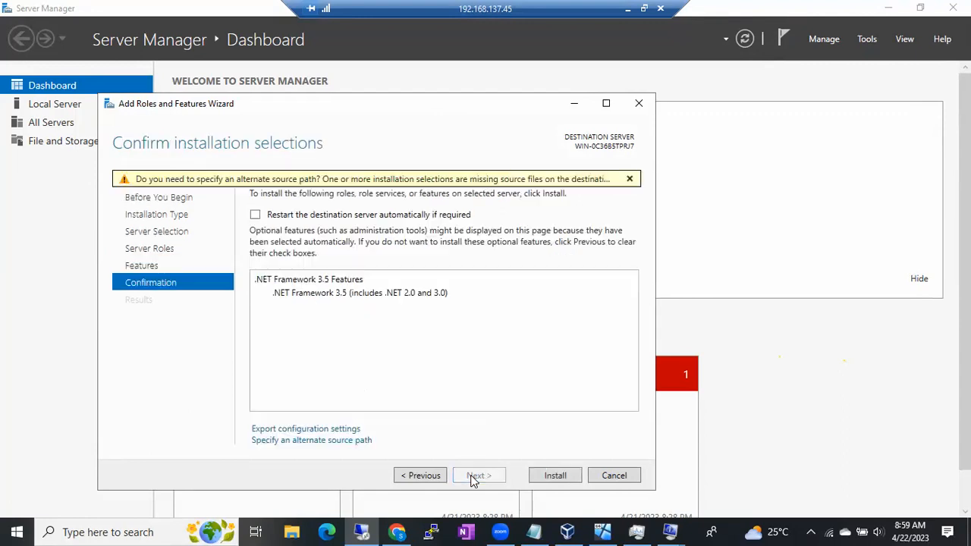
# - Begin specifying an alternate source path for the .NET Framework 3.5 installation files
pyautogui.click(304, 441)
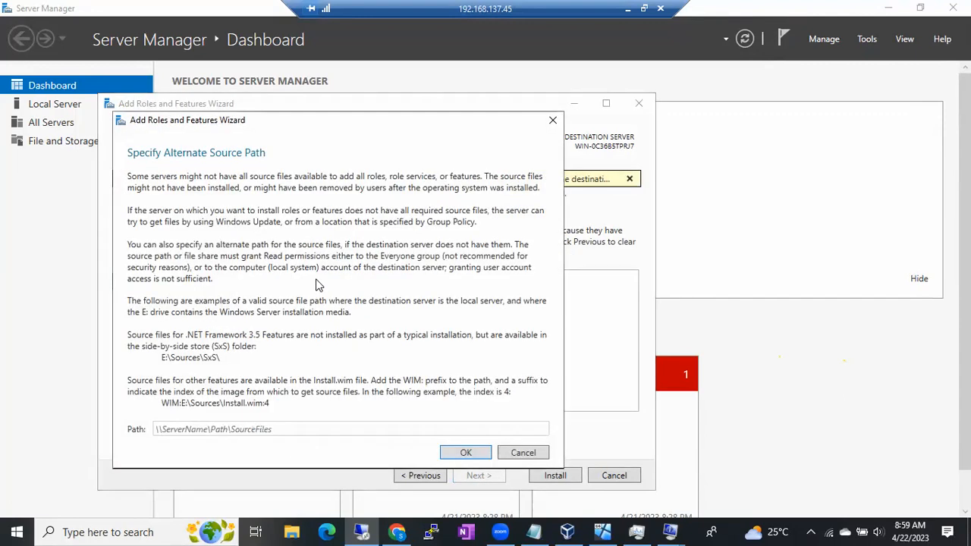
pyautogui.click(183, 425)
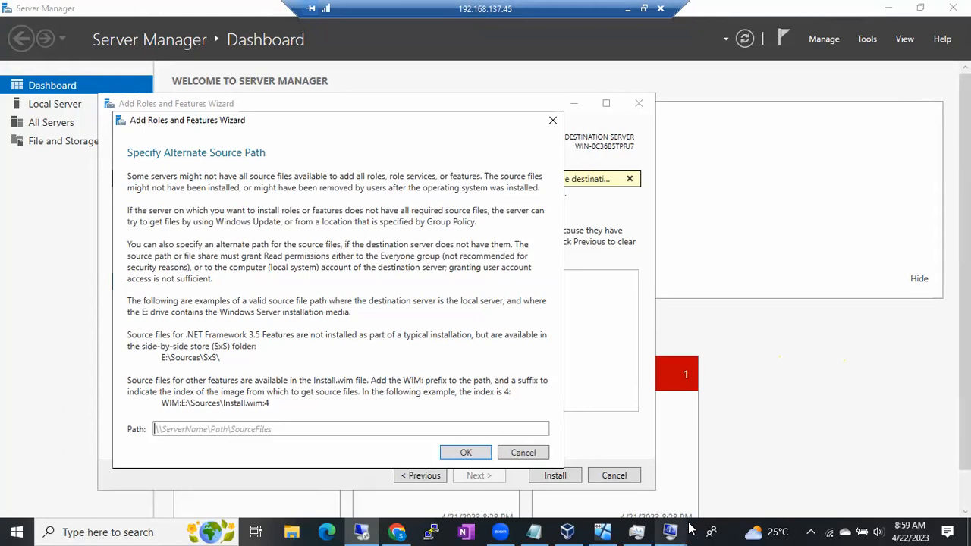
pyautogui.moveTo(669, 532)
pyautogui.press('super+e')
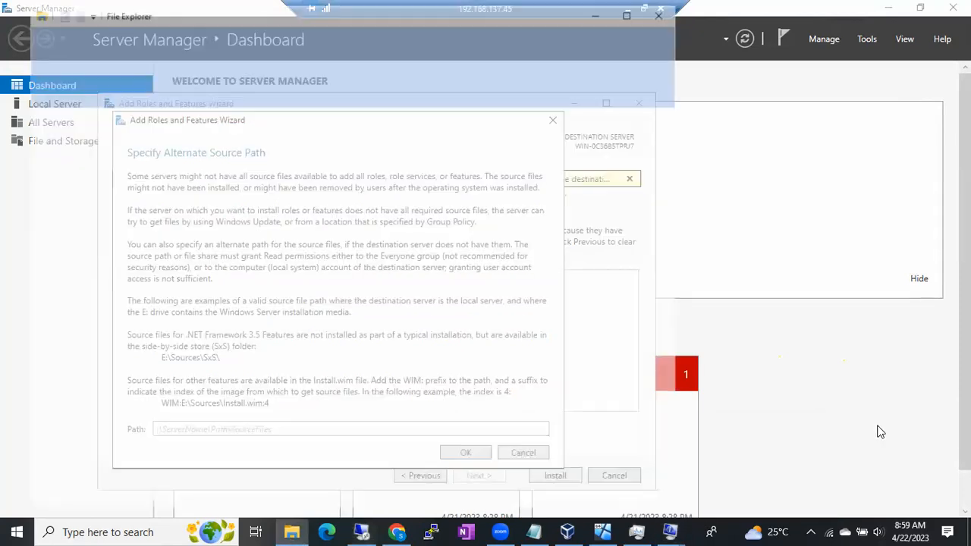
pyautogui.click(665, 10)
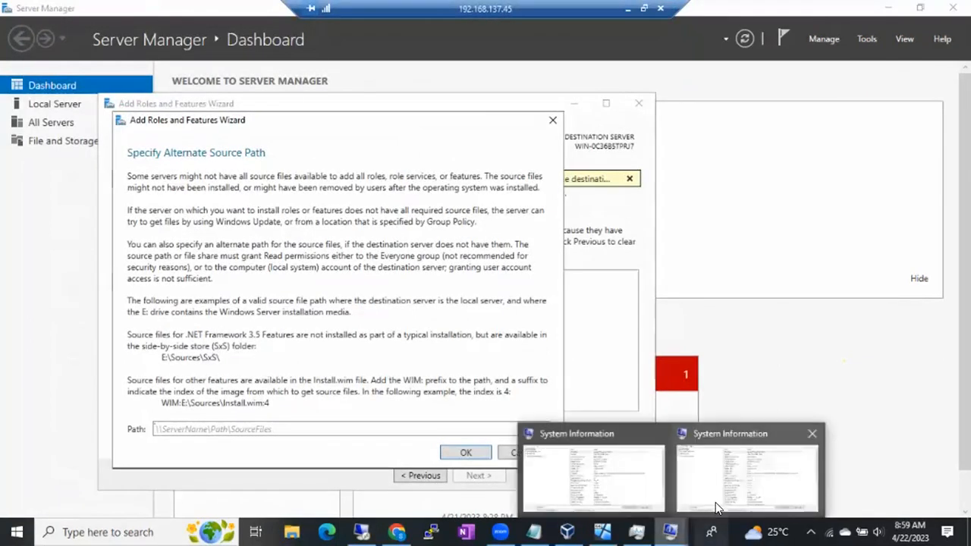
pyautogui.click(701, 523)
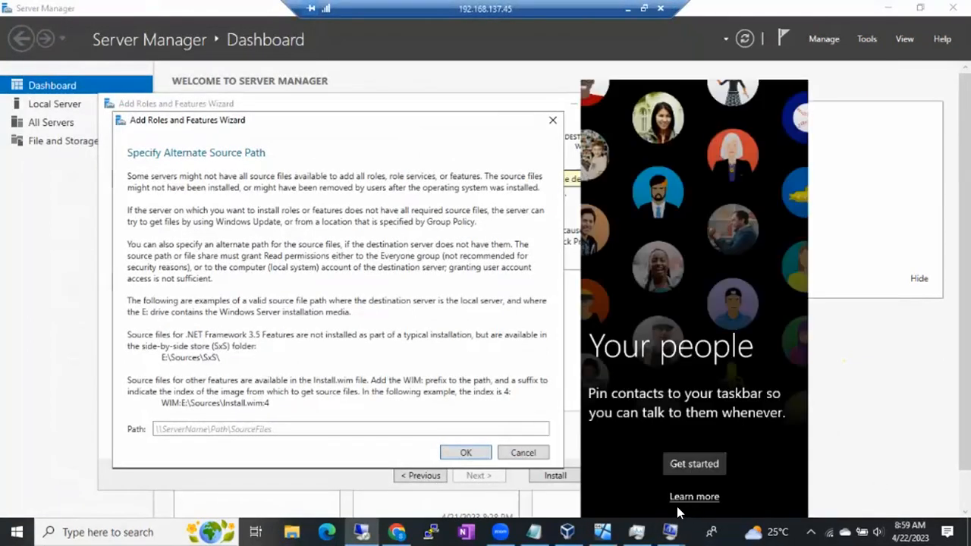
pyautogui.click(548, 522)
pyautogui.click(548, 513)
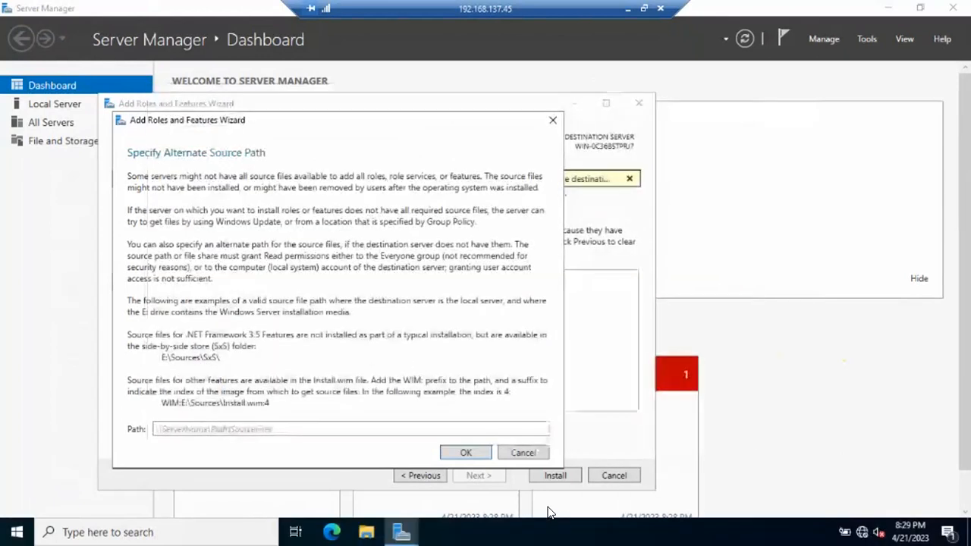
# - Check the remote server's drives in File Explorer to find which letter holds the Windows installation media, and return to the source path dialog
pyautogui.click(366, 532)
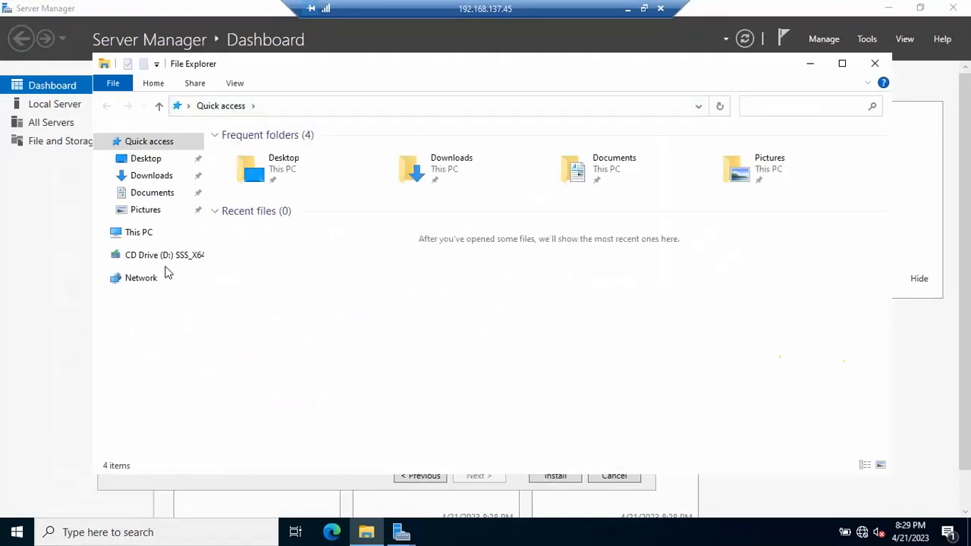
pyautogui.click(139, 232)
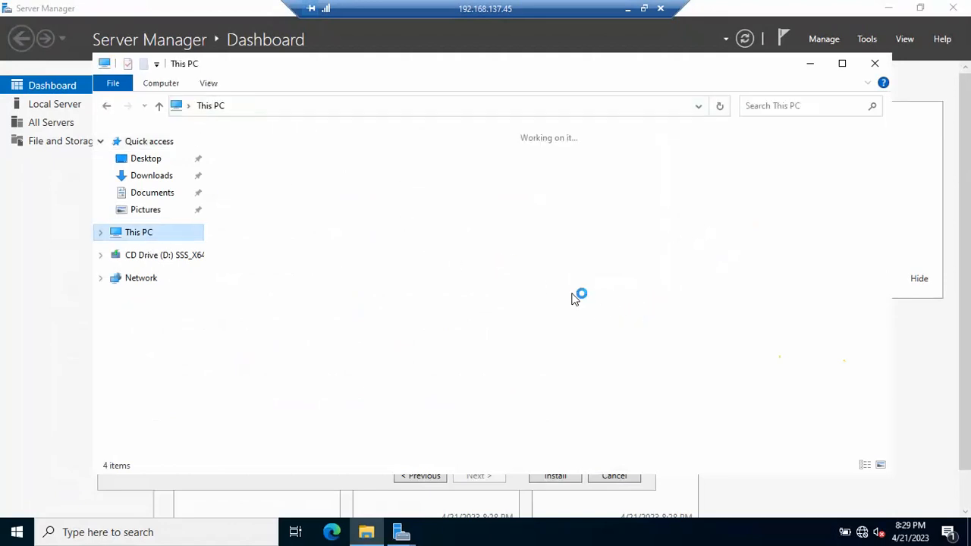
pyautogui.click(471, 305)
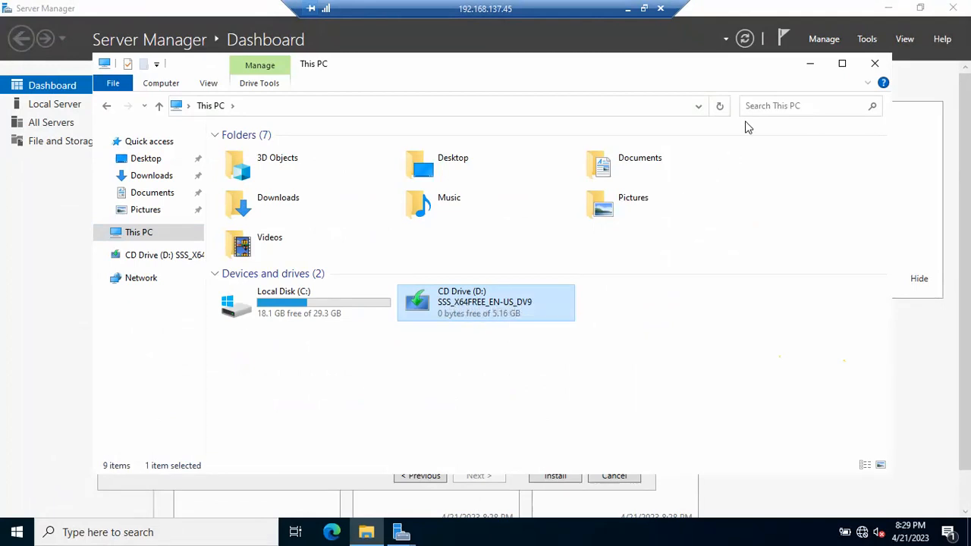
pyautogui.click(810, 65)
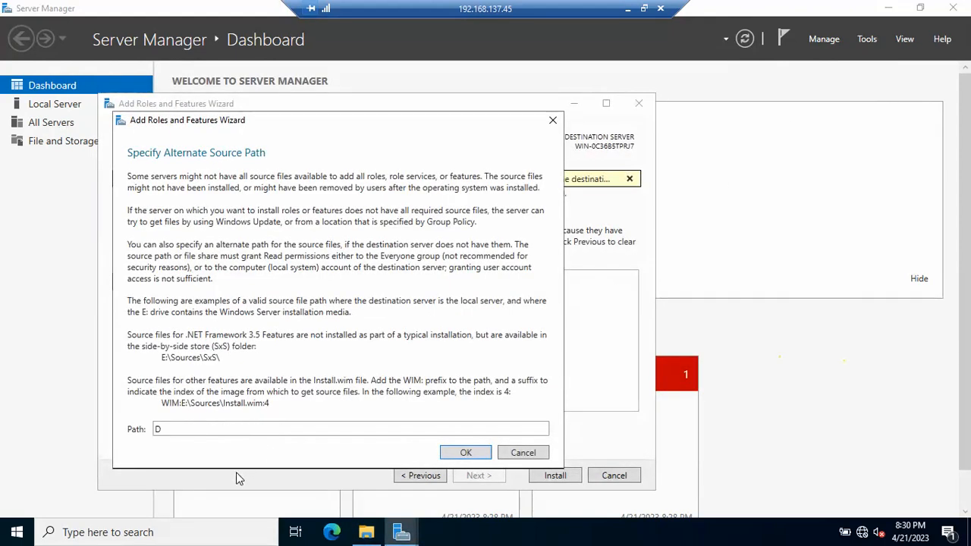
pyautogui.click(364, 532)
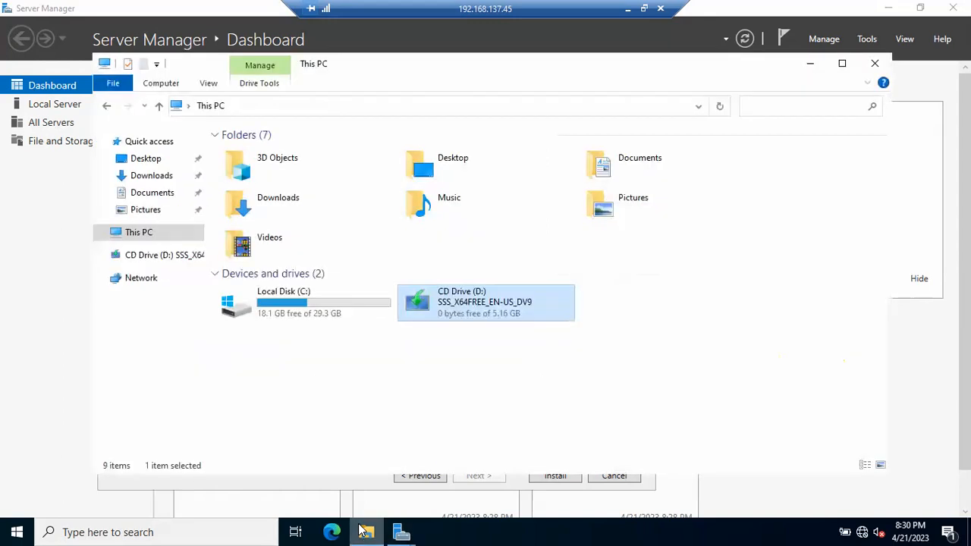
pyautogui.click(364, 532)
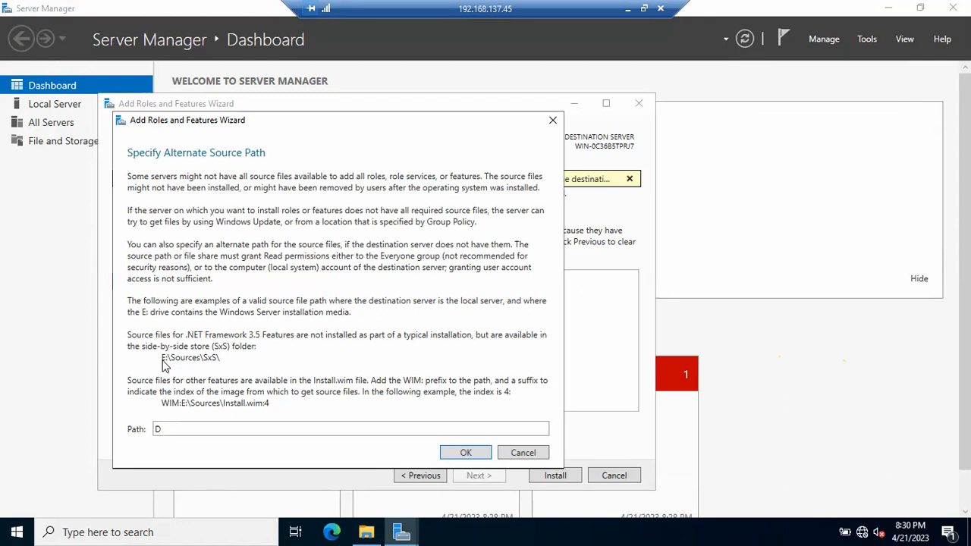
# - Set the alternate source path to D:\Sources\SxS\ and accept it
pyautogui.write(':\\Soruc')
pyautogui.press('BackSpace')
pyautogui.press('BackSpace')
pyautogui.press('BackSpace')
pyautogui.write('u')
pyautogui.press('BackSpace')
pyautogui.write('r')
pyautogui.press('BackSpace')
pyautogui.write('ur')
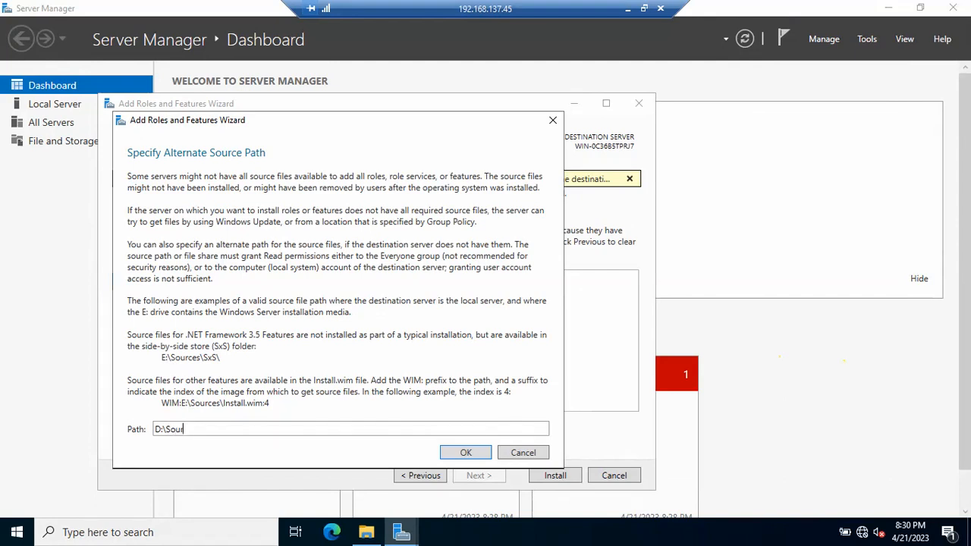
pyautogui.write('ces\\')
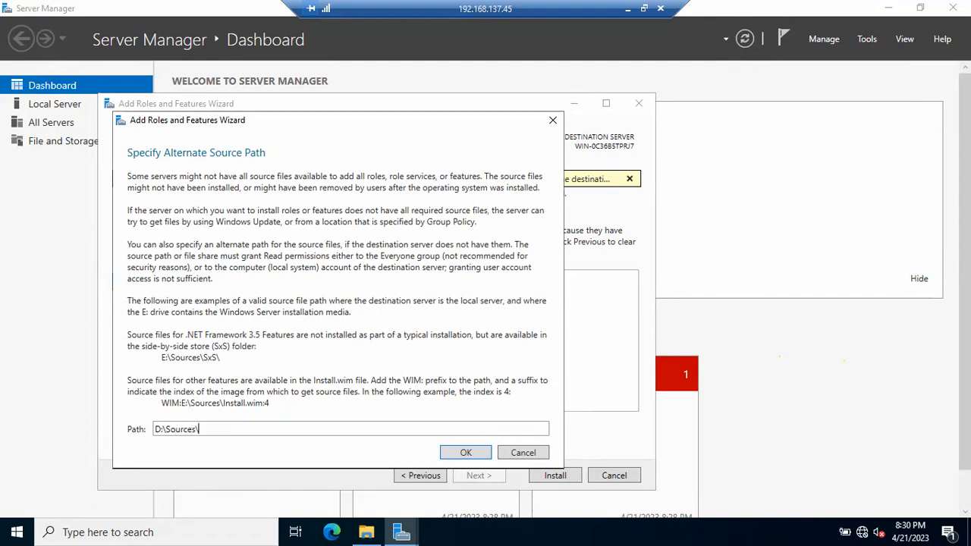
pyautogui.write('SxS\\')
pyautogui.click(465, 452)
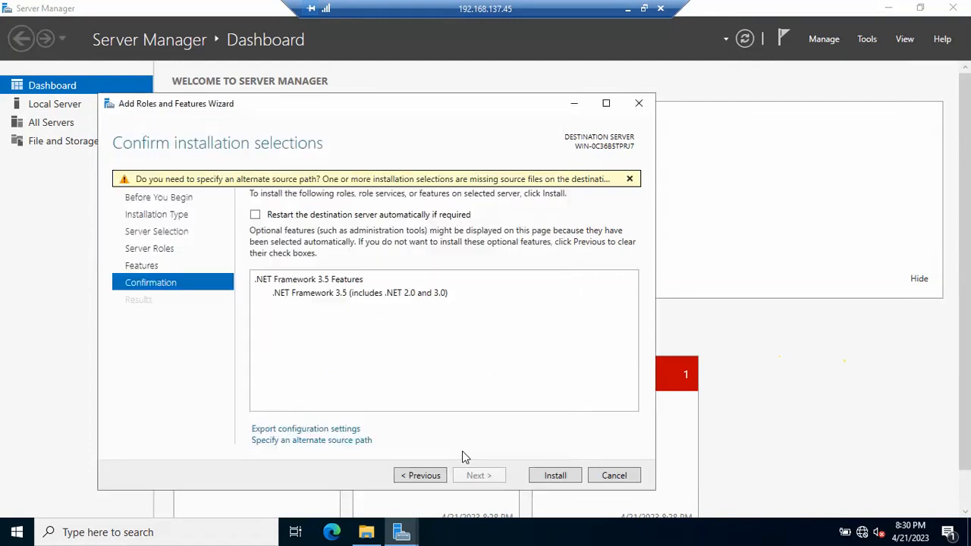
# - Install the .NET Framework 3.5 feature and close the wizard once the installation is complete
pyautogui.click(553, 476)
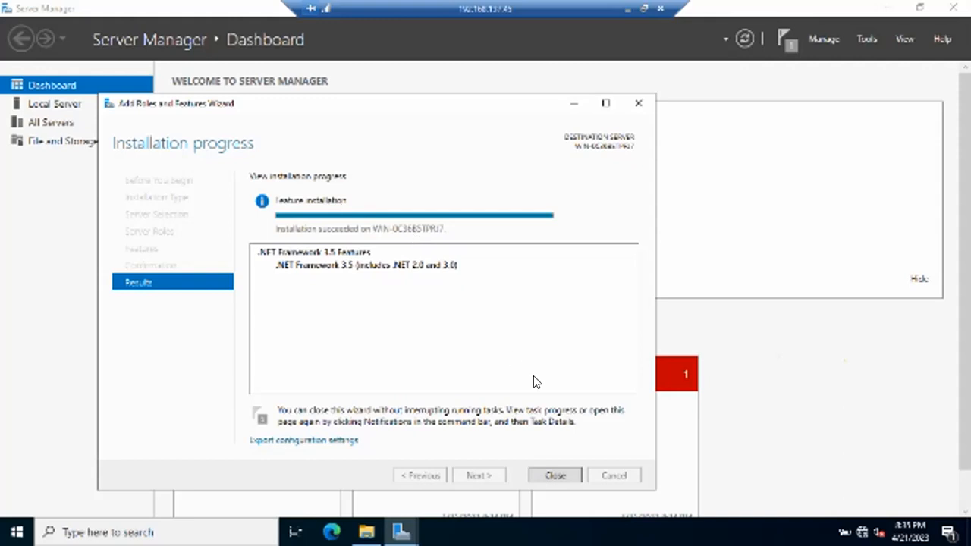
pyautogui.click(542, 467)
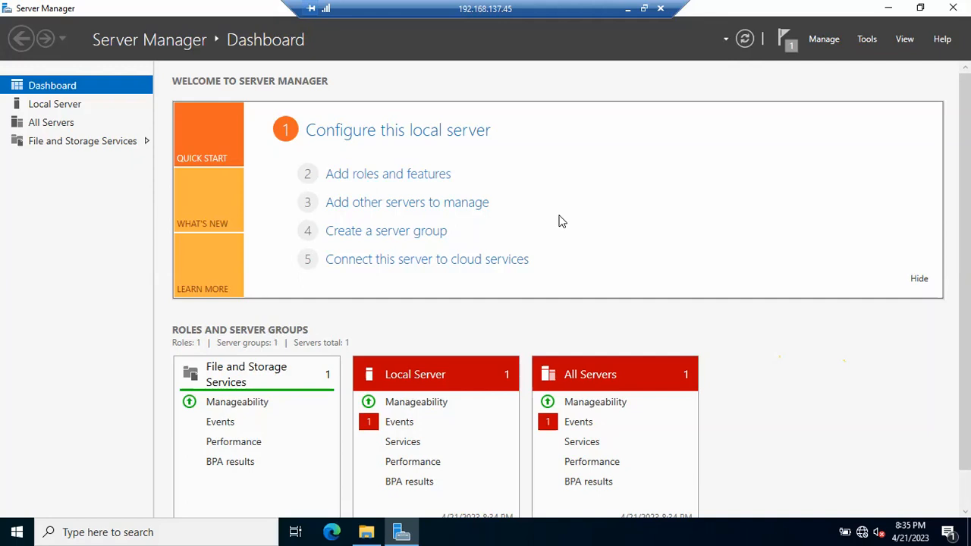
# - Minimize the remote session and the Notepad notes, and return to the 192.168.137.45 session
pyautogui.click(628, 11)
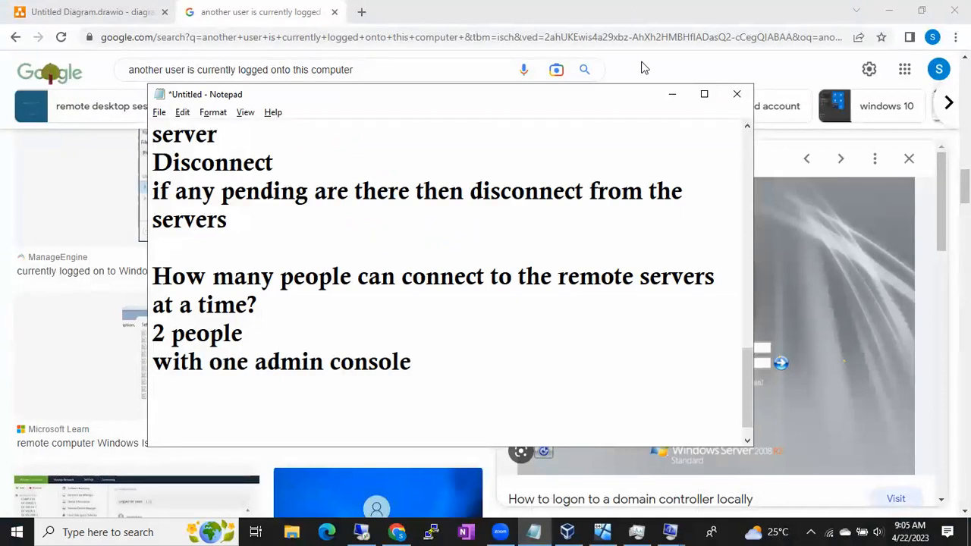
pyautogui.click(670, 95)
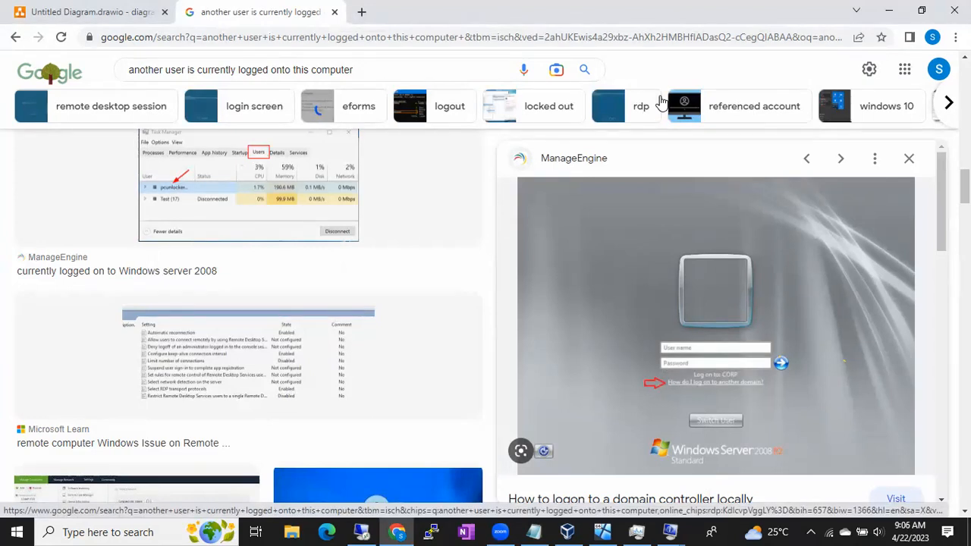
pyautogui.click(362, 530)
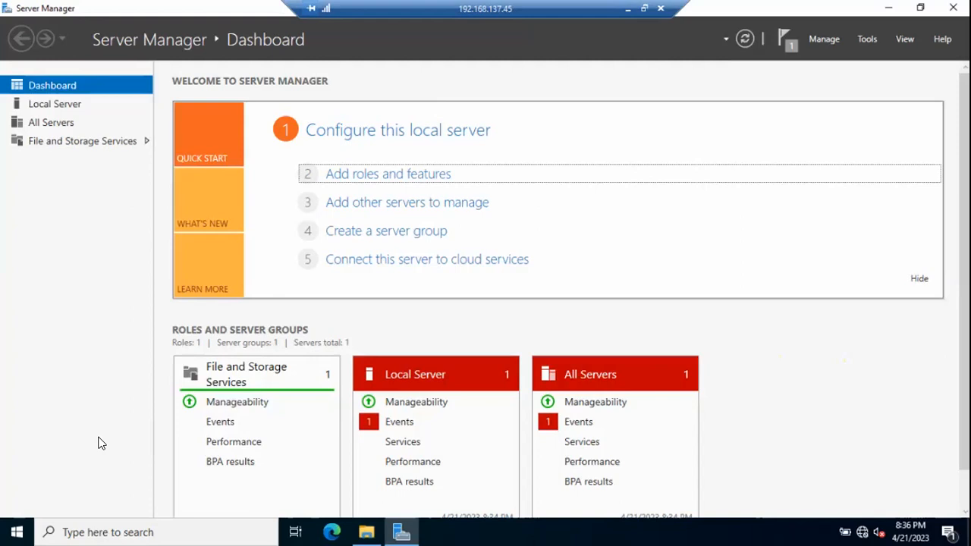
# - Shut down the remote server with the reason Hardware: Maintenance (Planned), dismiss the session-ended message and minimize Remote Desktop Connection
pyautogui.click(16, 529)
pyautogui.moveTo(16, 503)
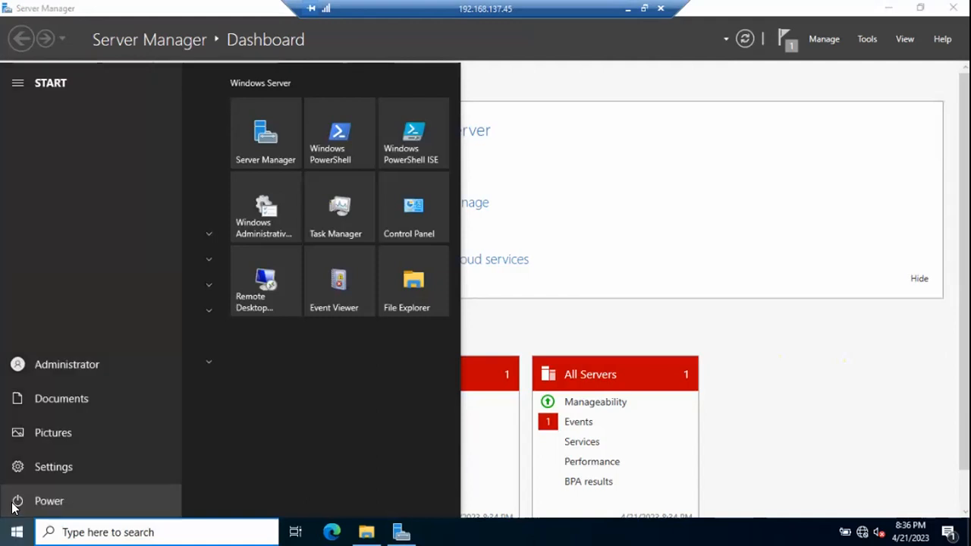
pyautogui.click(72, 496)
pyautogui.click(66, 442)
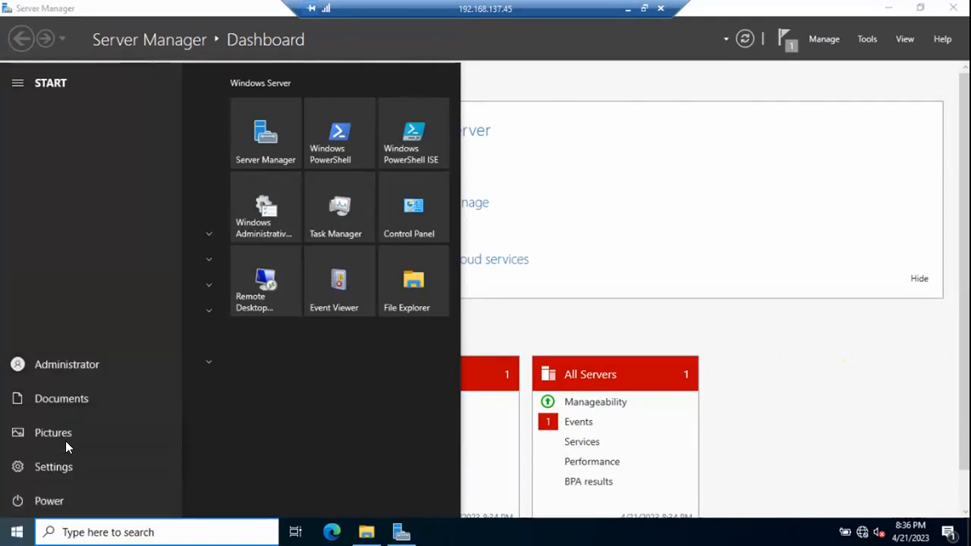
pyautogui.click(91, 429)
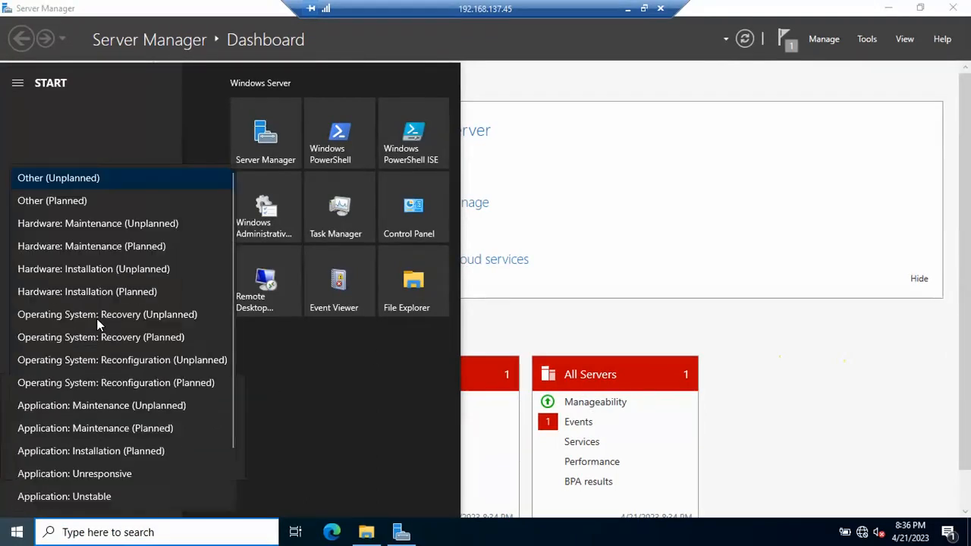
pyautogui.click(76, 246)
pyautogui.click(211, 460)
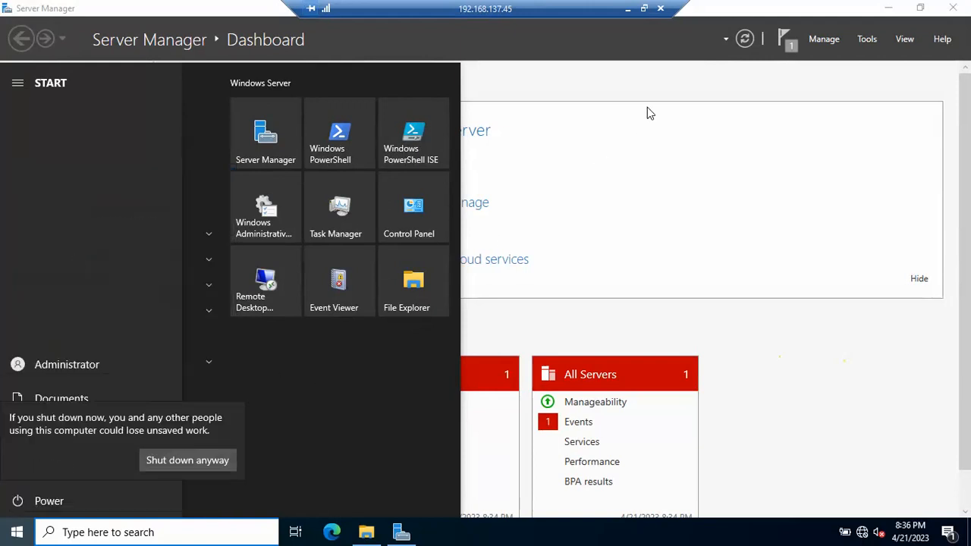
pyautogui.click(199, 458)
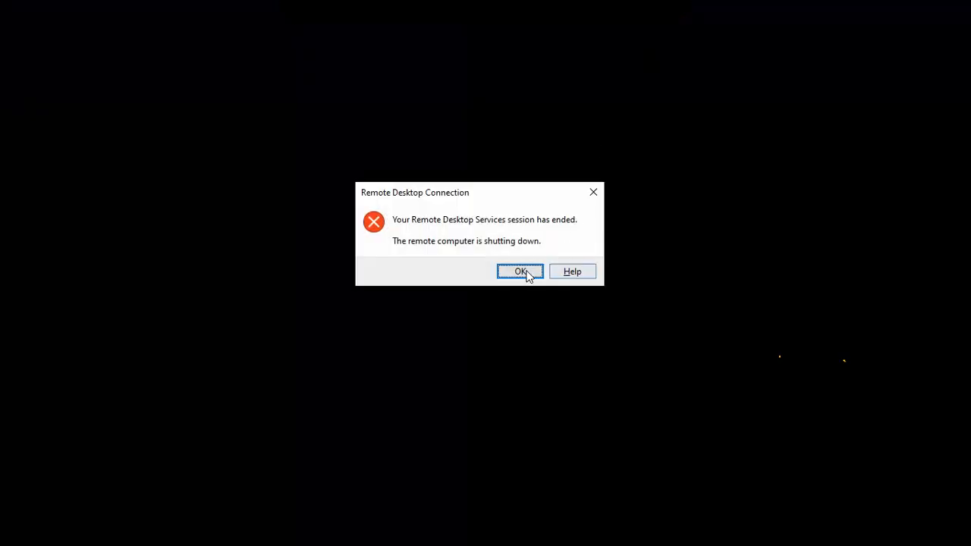
pyautogui.click(520, 270)
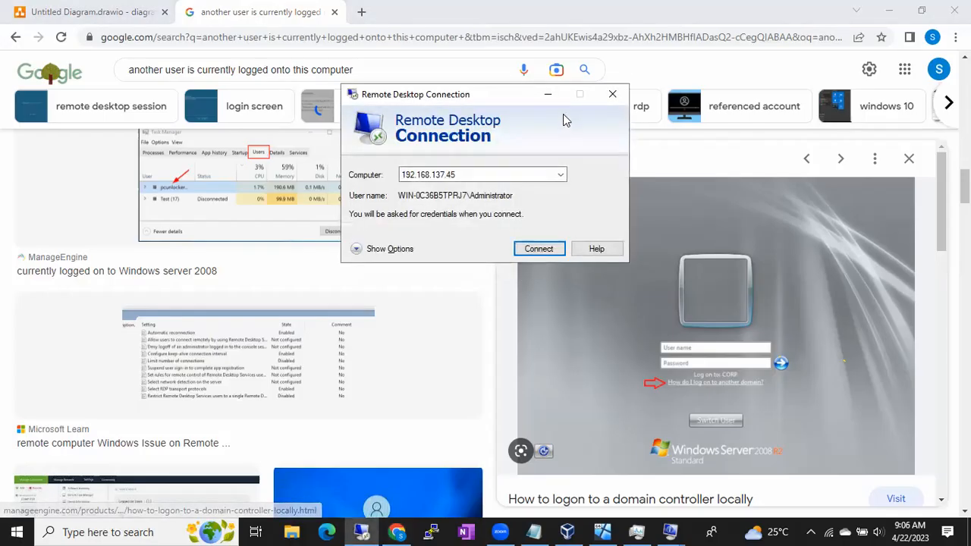
pyautogui.click(548, 95)
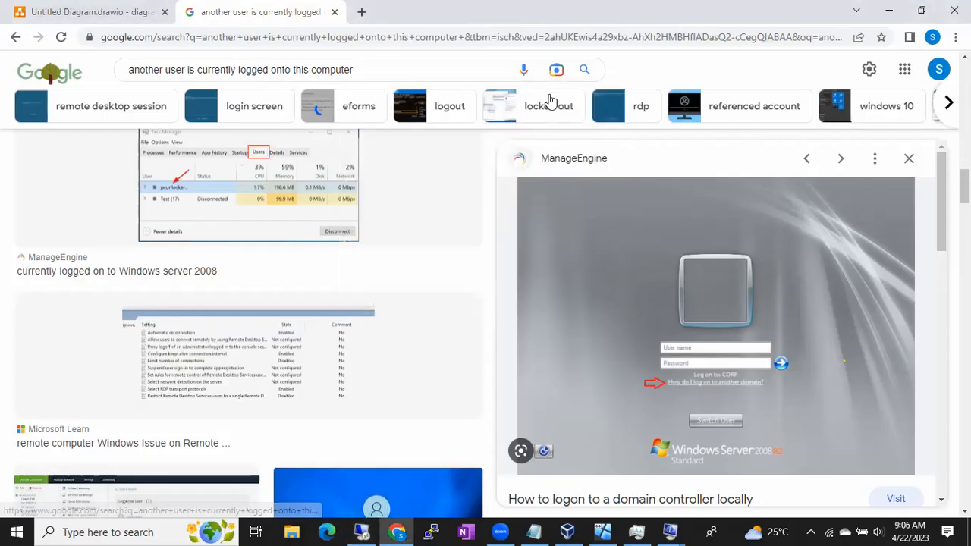
pyautogui.click(428, 307)
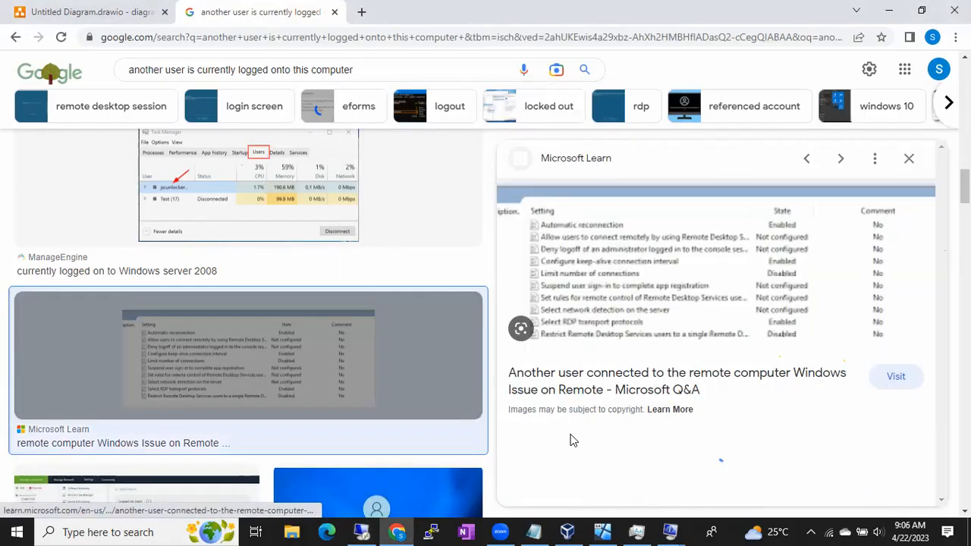
pyautogui.click(690, 530)
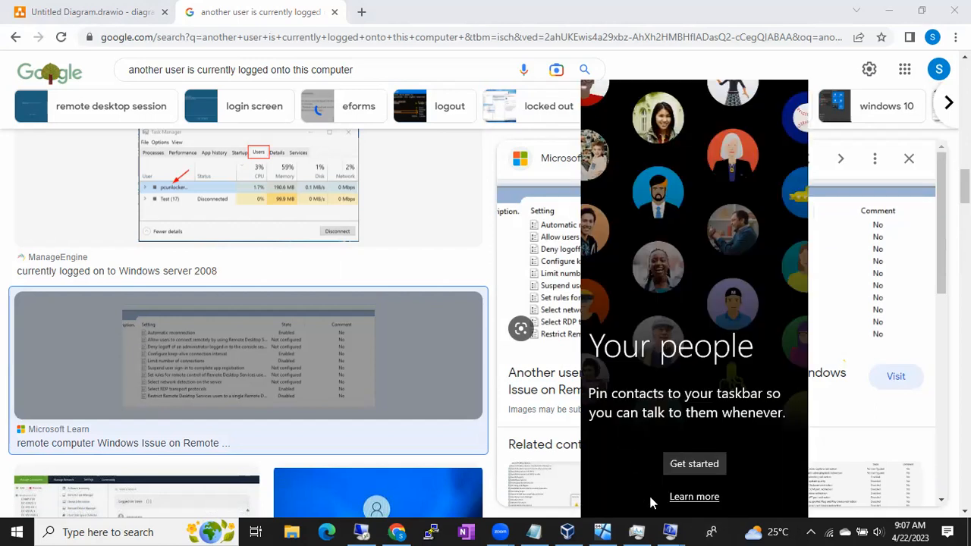
pyautogui.click(695, 530)
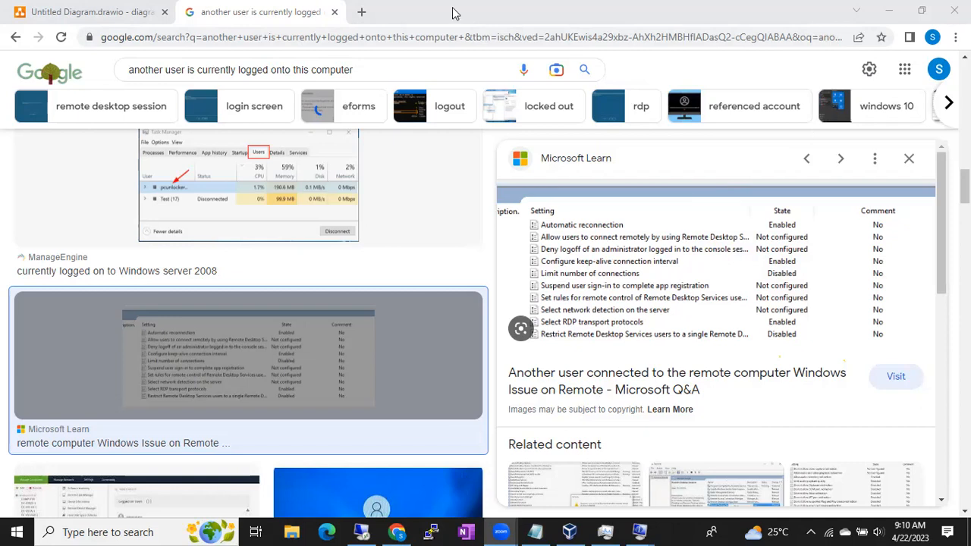
# - Search Google in a new tab for "boot key for hp" and expand the question on enabling the F12 boot menu
pyautogui.click(357, 22)
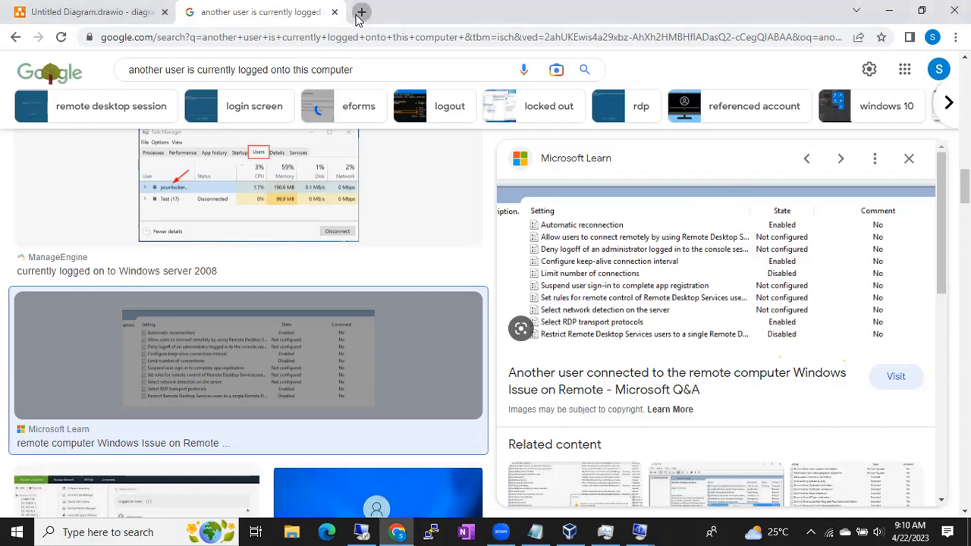
pyautogui.click(360, 13)
pyautogui.write('go')
pyautogui.press('Return')
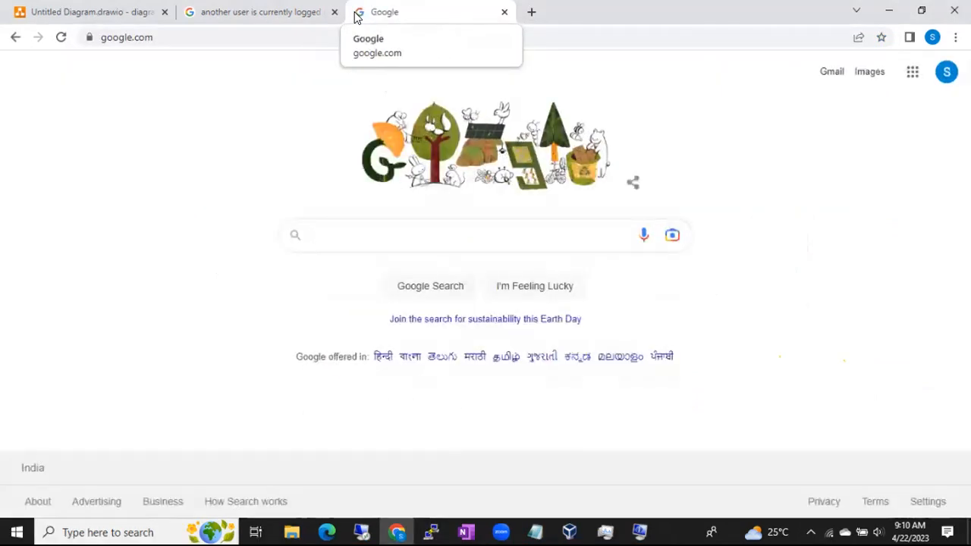
pyautogui.write('boot key for hp')
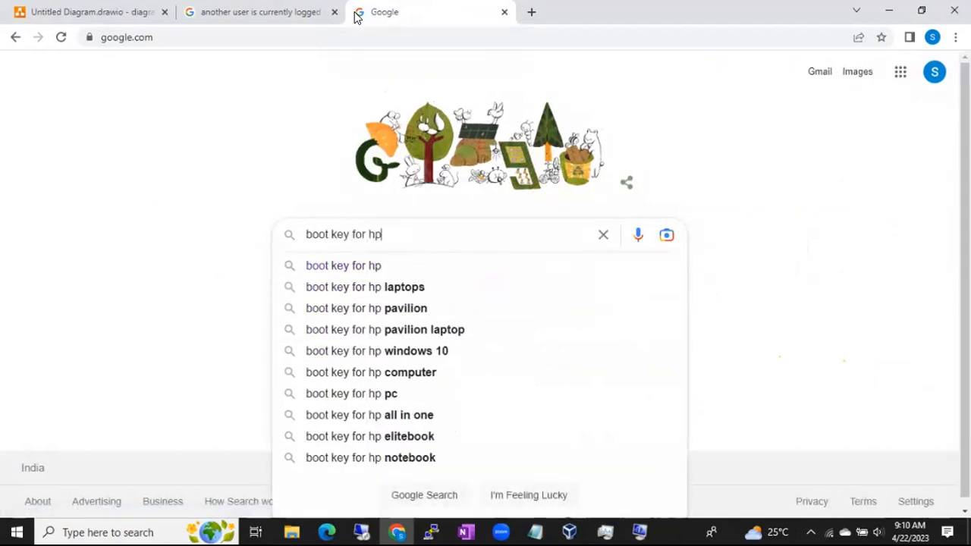
pyautogui.press('Return')
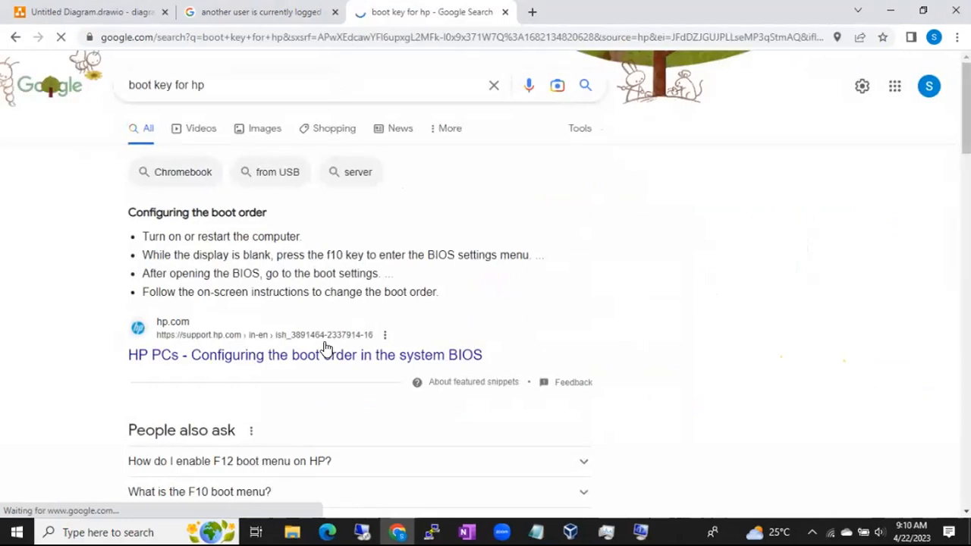
pyautogui.scroll(-2, 323, 364)
pyautogui.click(260, 352)
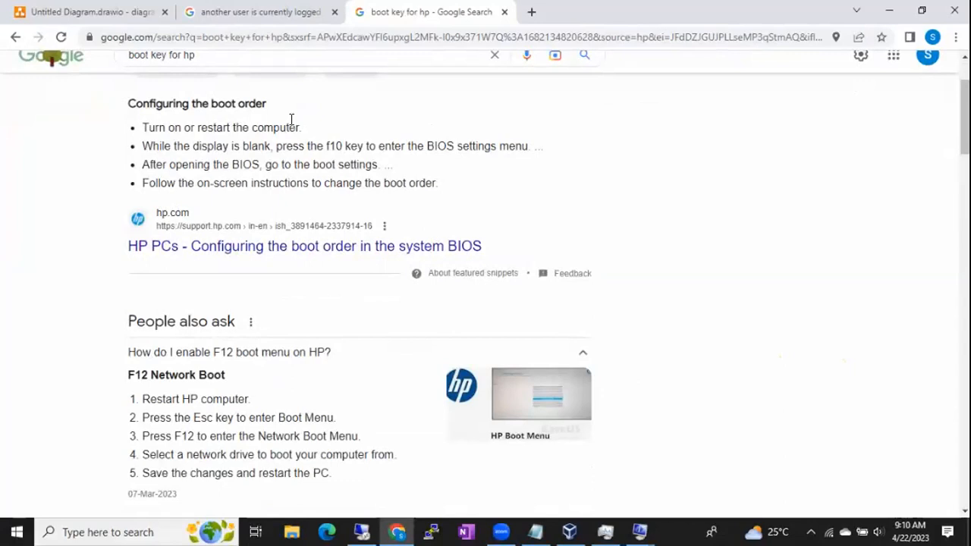
# - Search Google in another new tab for "bios settings hp" and switch to the image results
pyautogui.click(531, 13)
pyautogui.write('google.com')
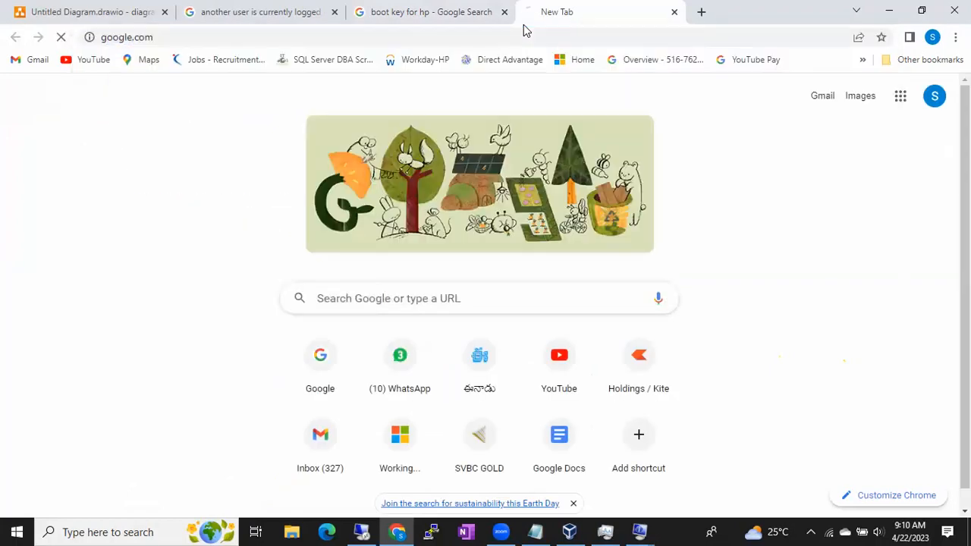
pyautogui.press('Return')
pyautogui.write('i')
pyautogui.press('BackSpace')
pyautogui.write('bios settings hp')
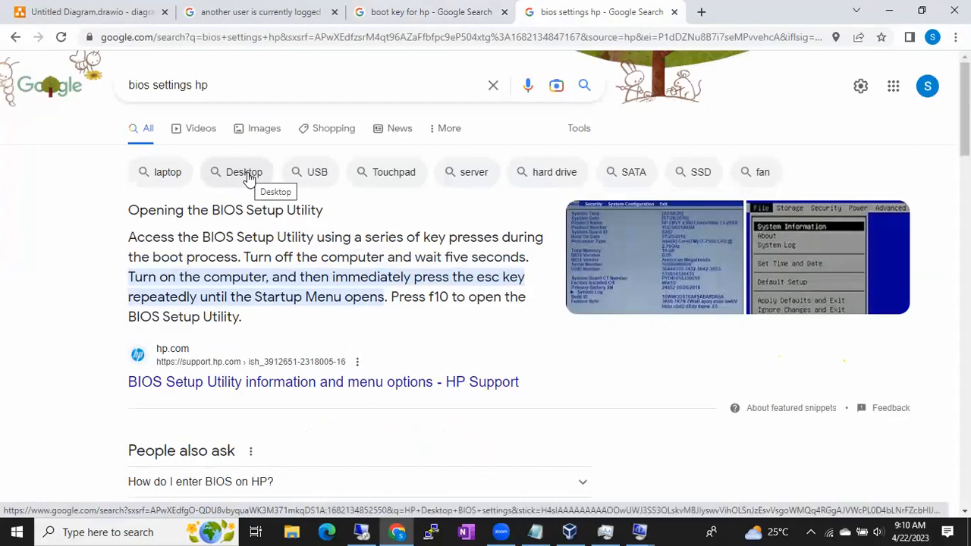
pyautogui.click(269, 125)
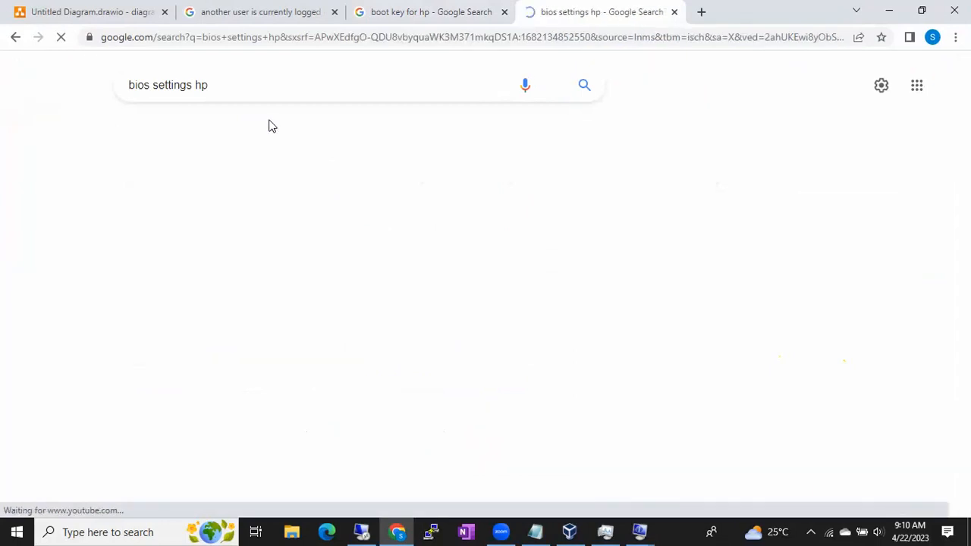